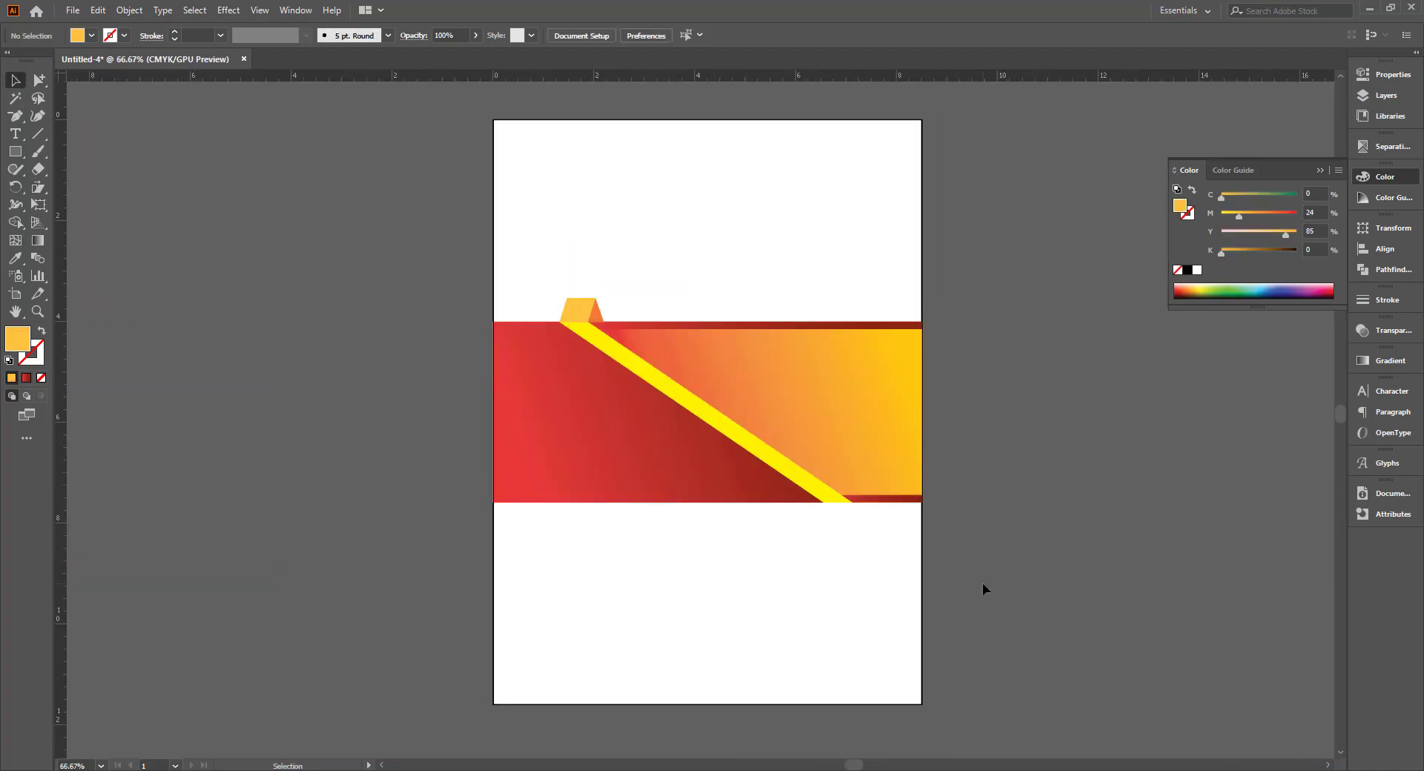
Create an exact-size rectangle 8.5 in wide by 11.6 in tall
click(15, 151)
click(648, 406)
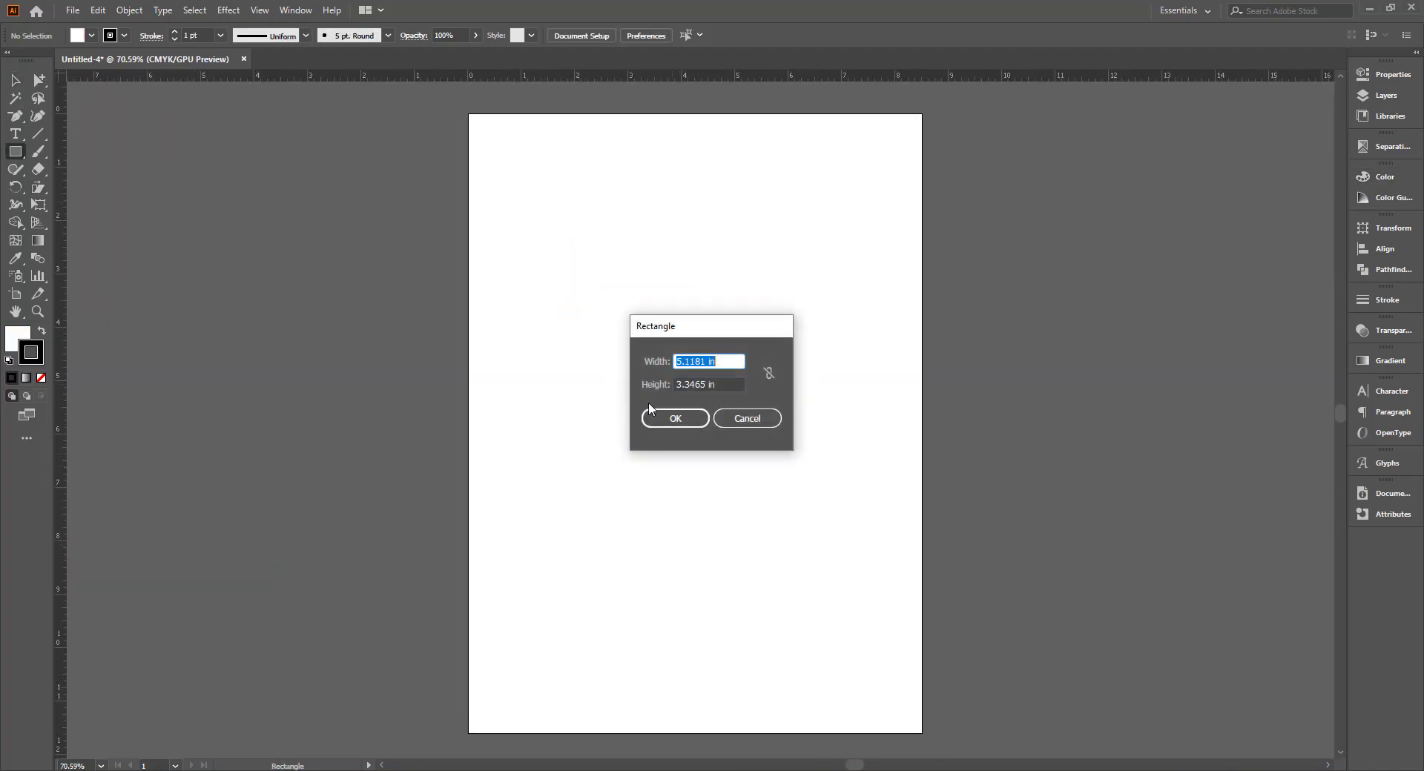
text(5)
key(Tab)
text(11)
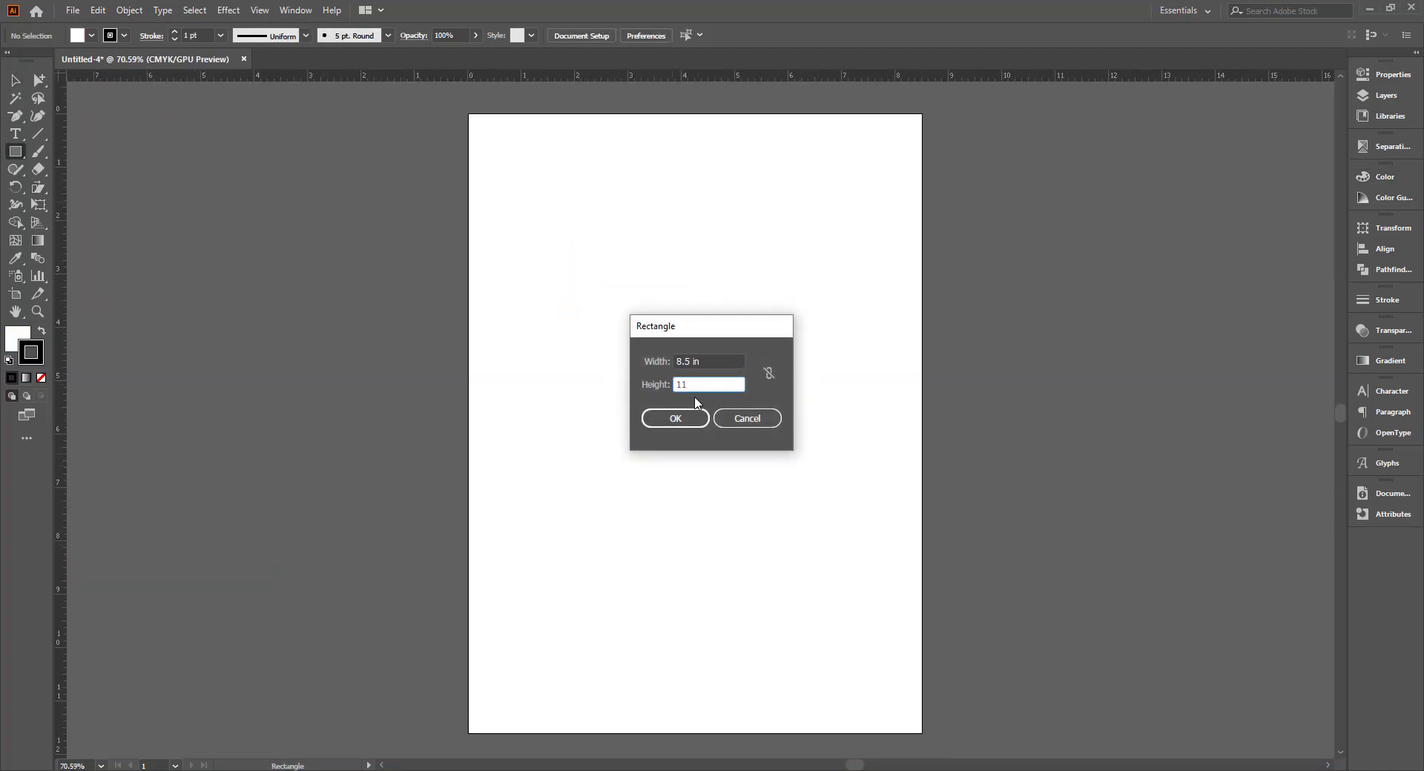
text(.6)
key(Return)
Centre the rectangle horizontally and vertically on the artboard
key(v)
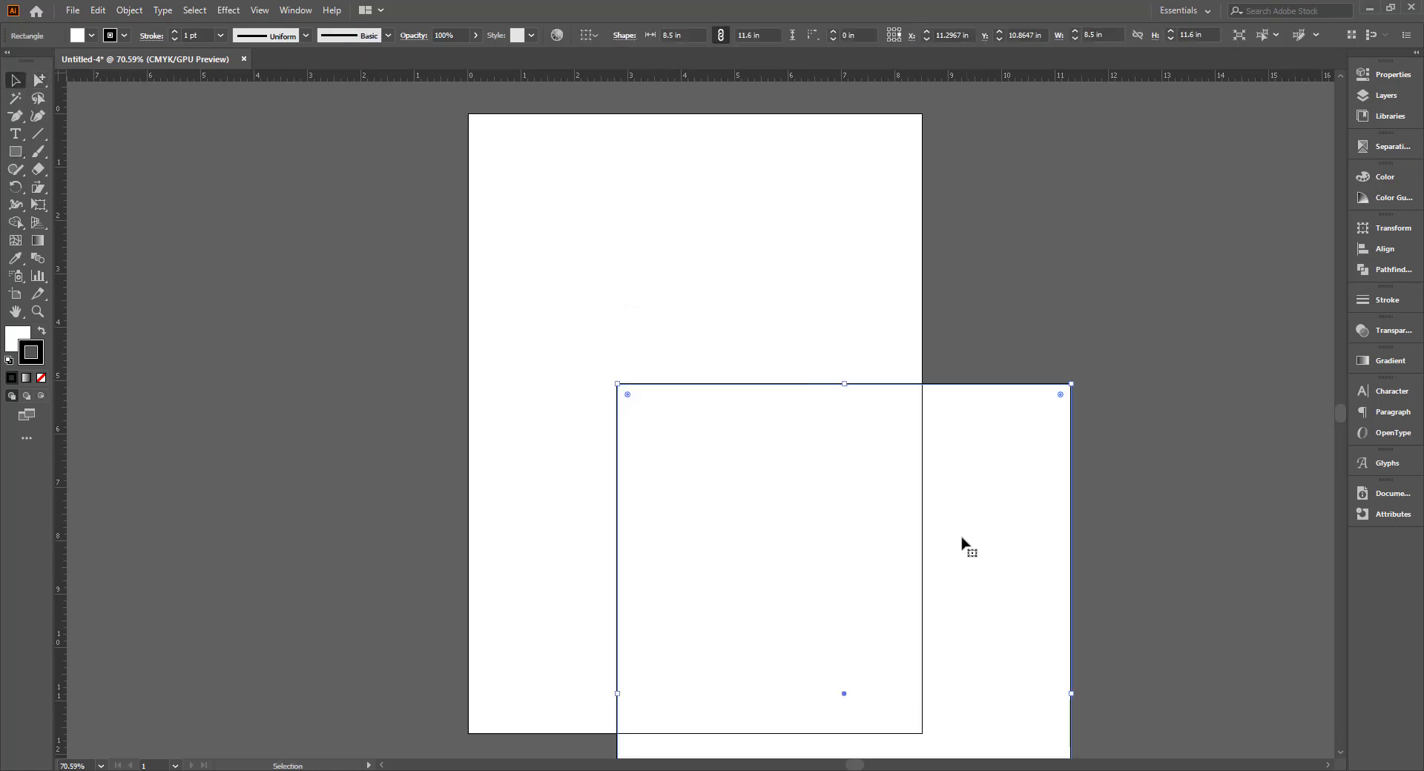
drag(762, 571, 679, 370)
click(592, 34)
click(607, 90)
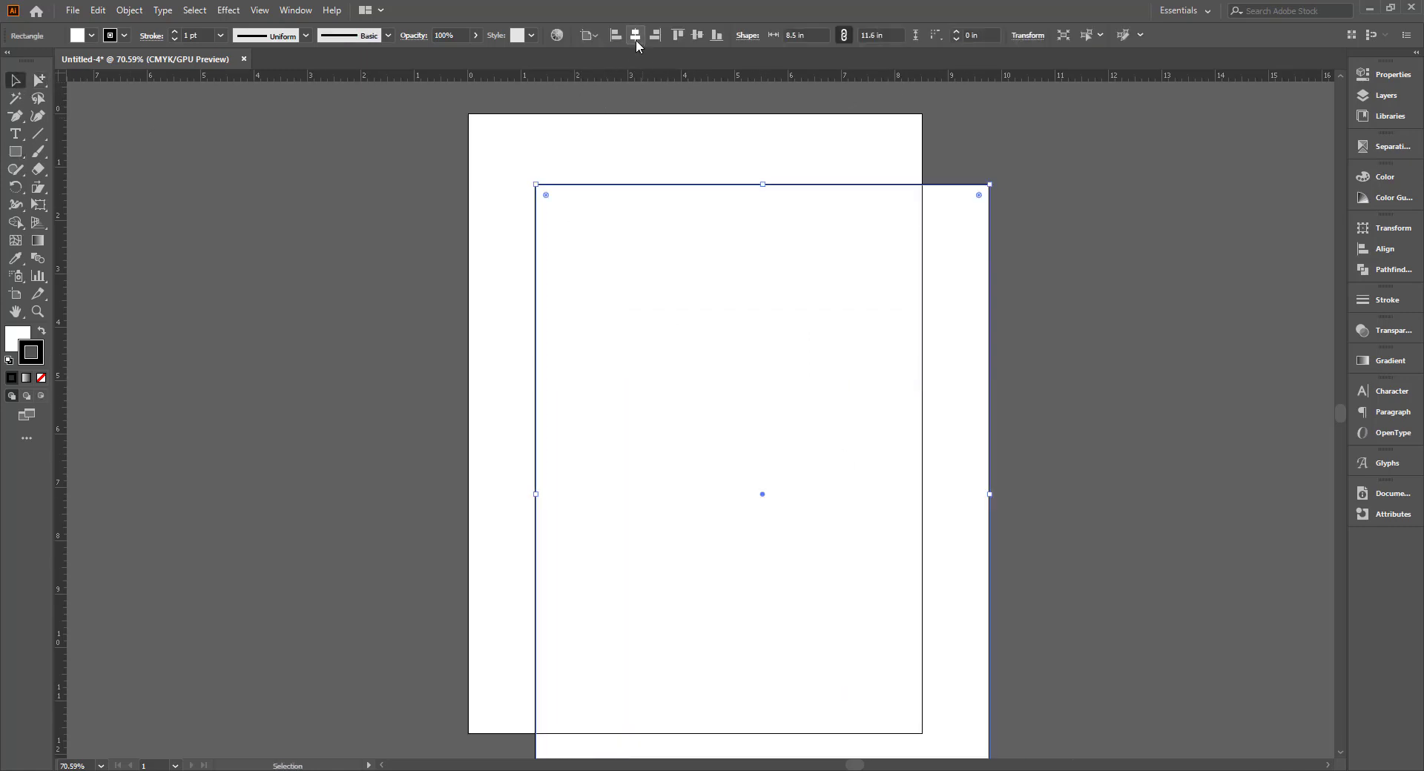
click(635, 35)
click(696, 43)
click(1040, 431)
click(742, 401)
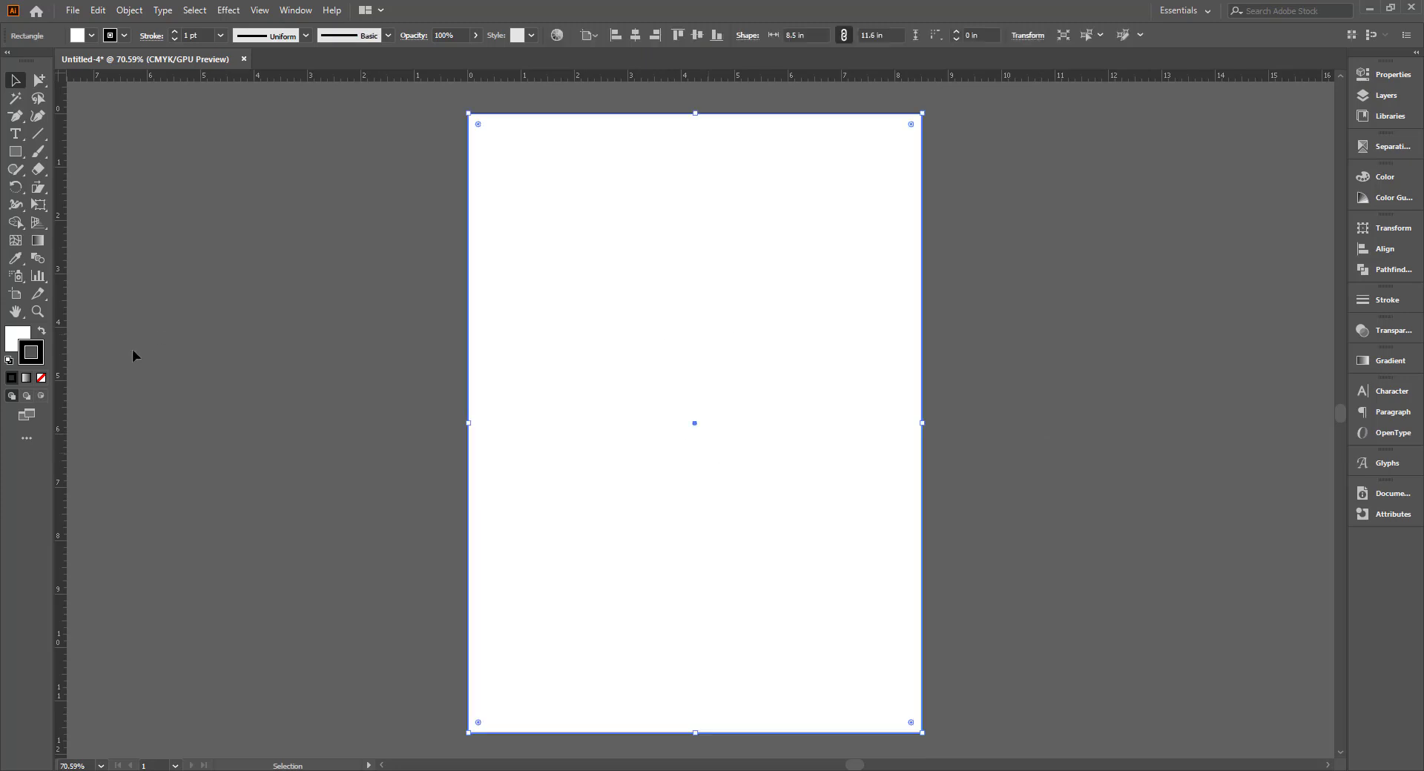
Make the white fill the active colour and reselect the page-sized rectangle
click(41, 378)
key(x)
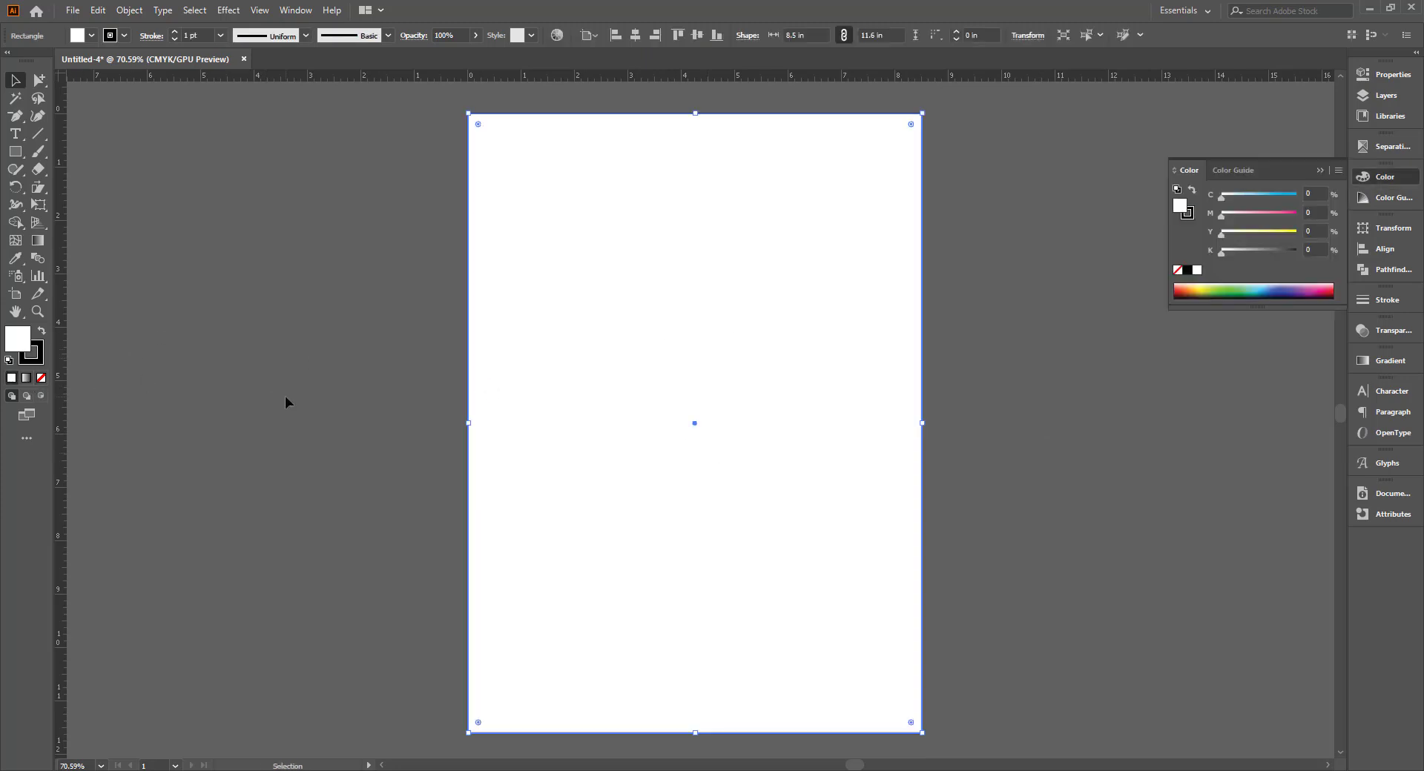
click(285, 396)
key(ctrl+a)
click(1024, 442)
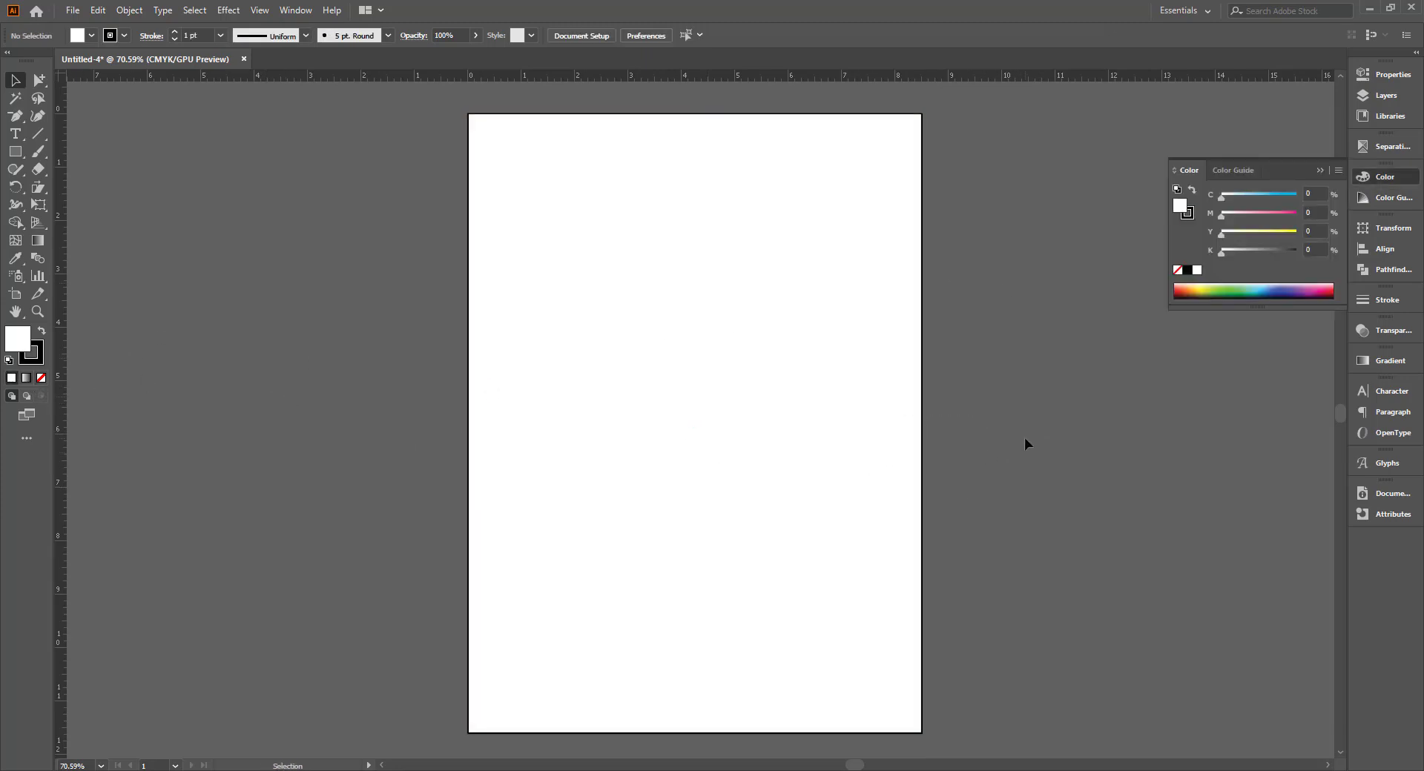
key(ctrl+a)
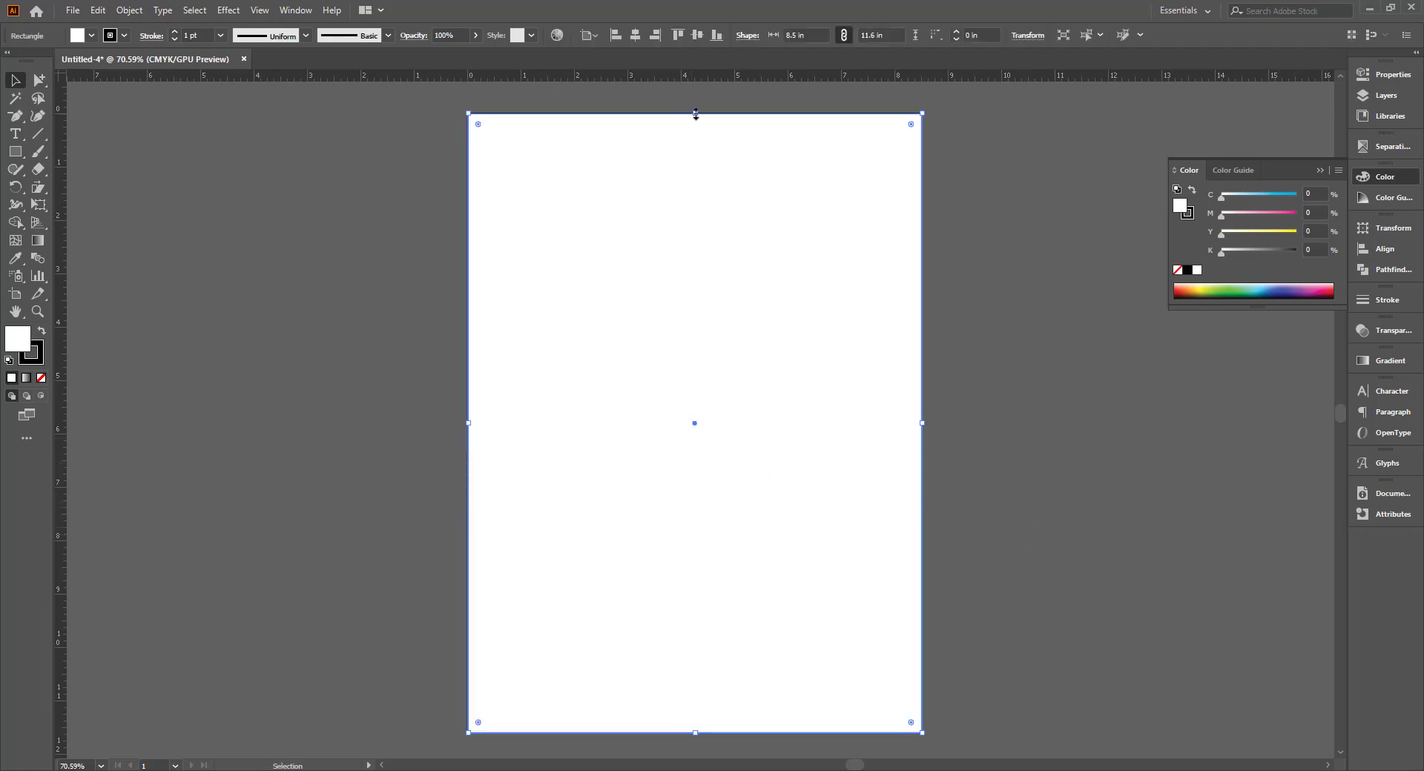
Shrink the rectangle to a 3.58 in tall band across the page middle
drag(695, 113, 719, 329)
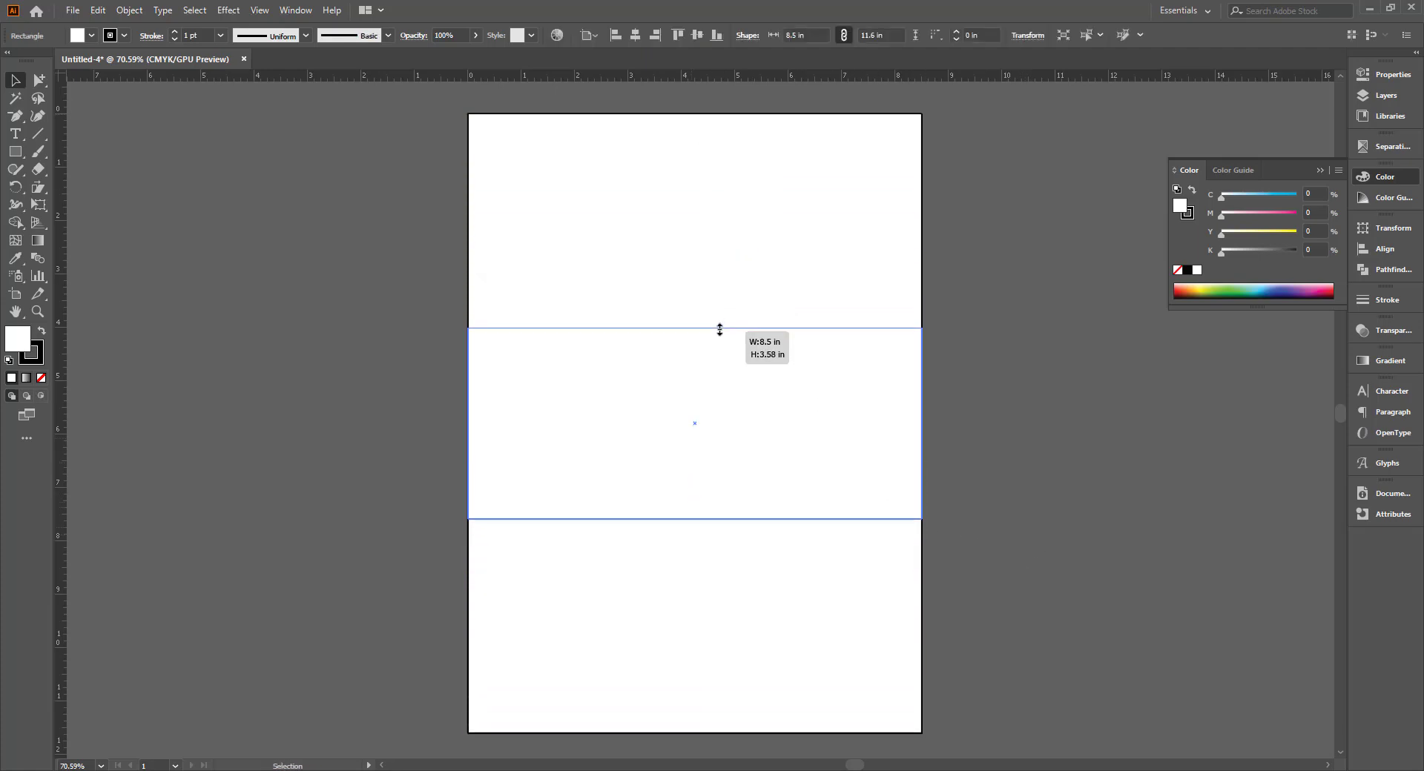
click(994, 427)
drag(999, 451, 1014, 438)
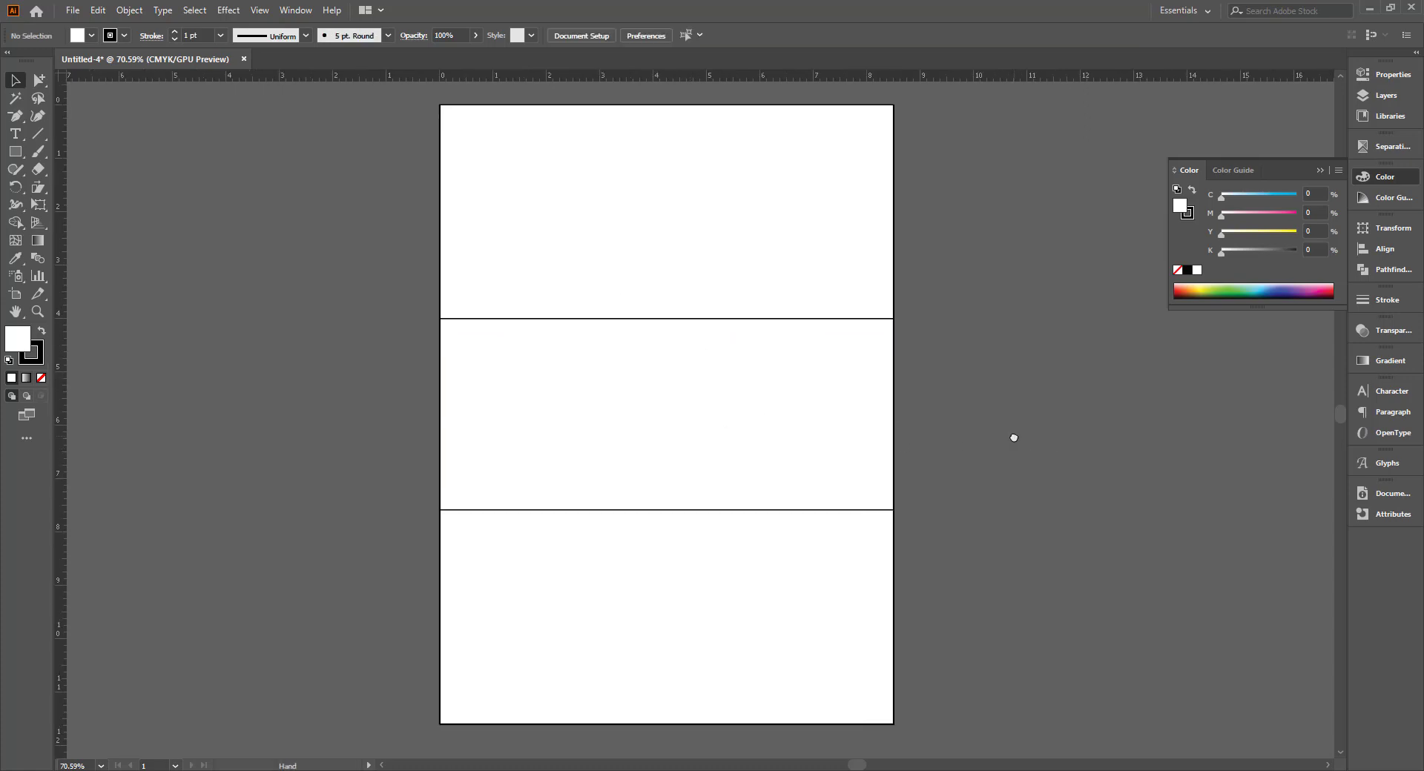
click(798, 438)
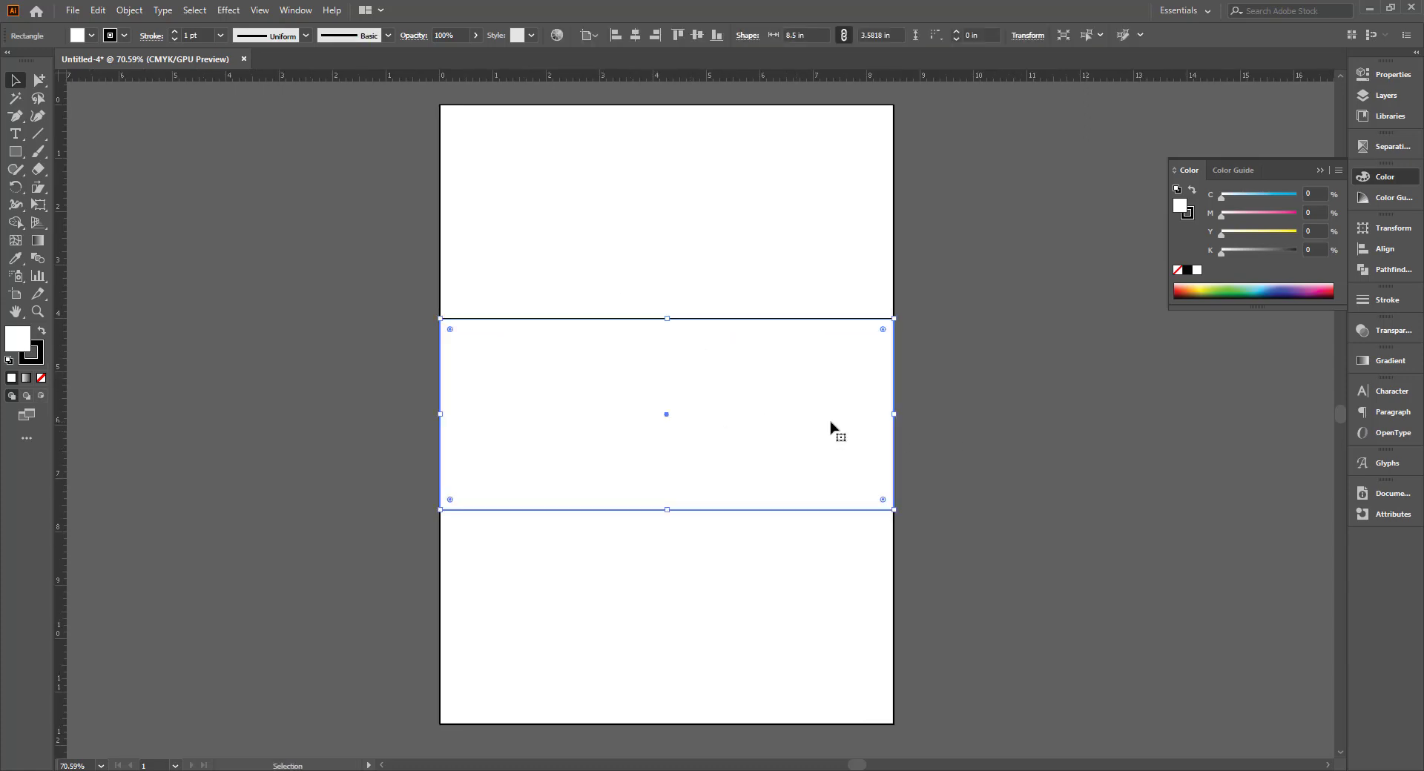
drag(951, 453, 967, 453)
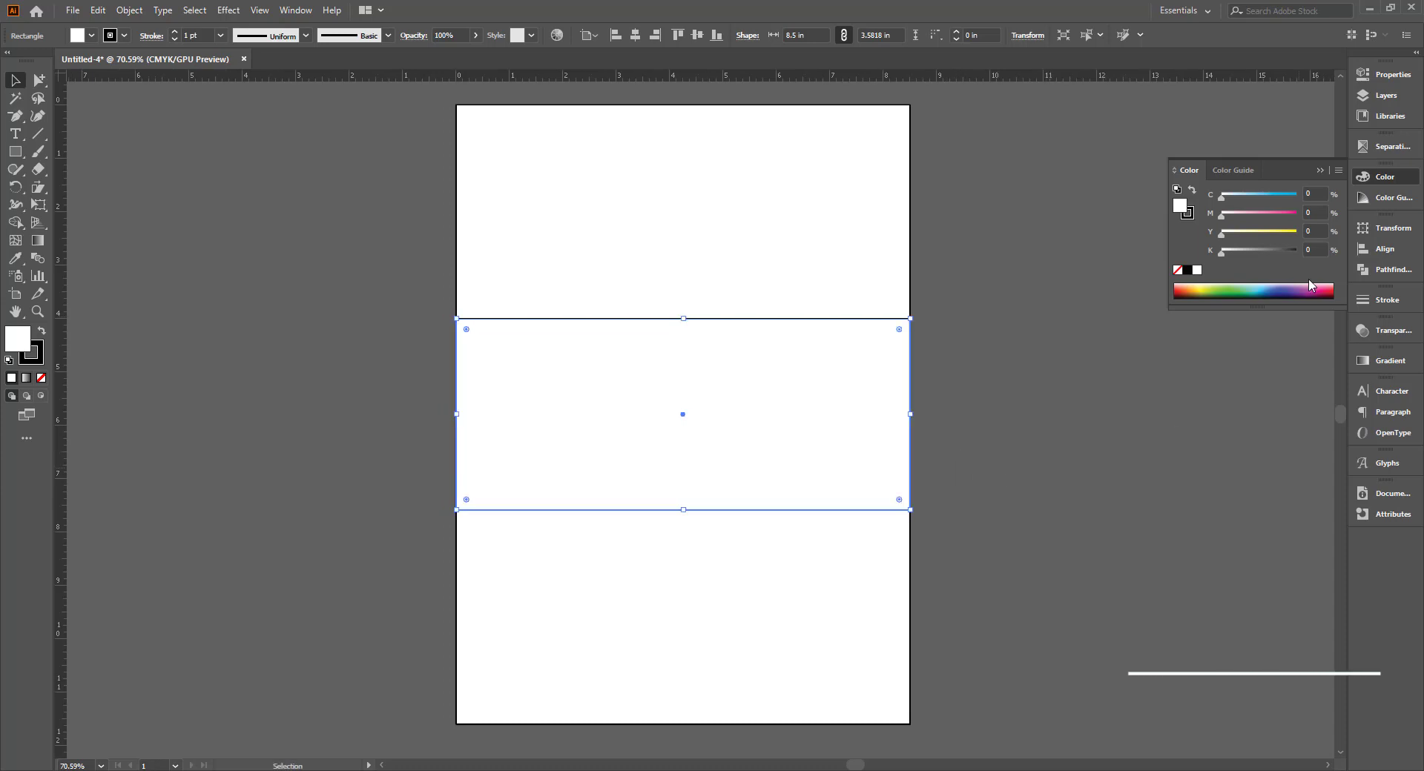
Fill the band with the yellow-to-red gradient preset and set its stroke to None
click(1362, 367)
click(1208, 382)
click(1104, 439)
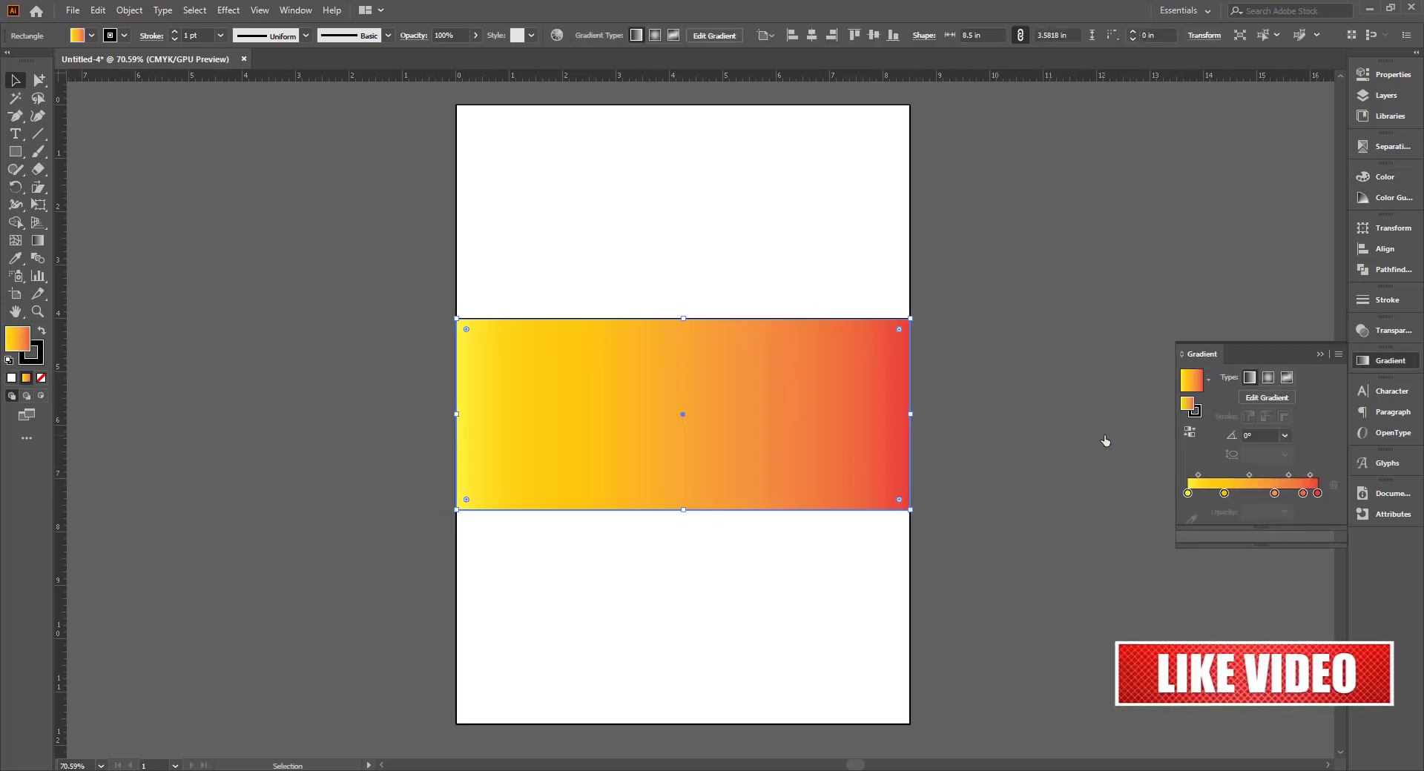
click(31, 353)
click(41, 378)
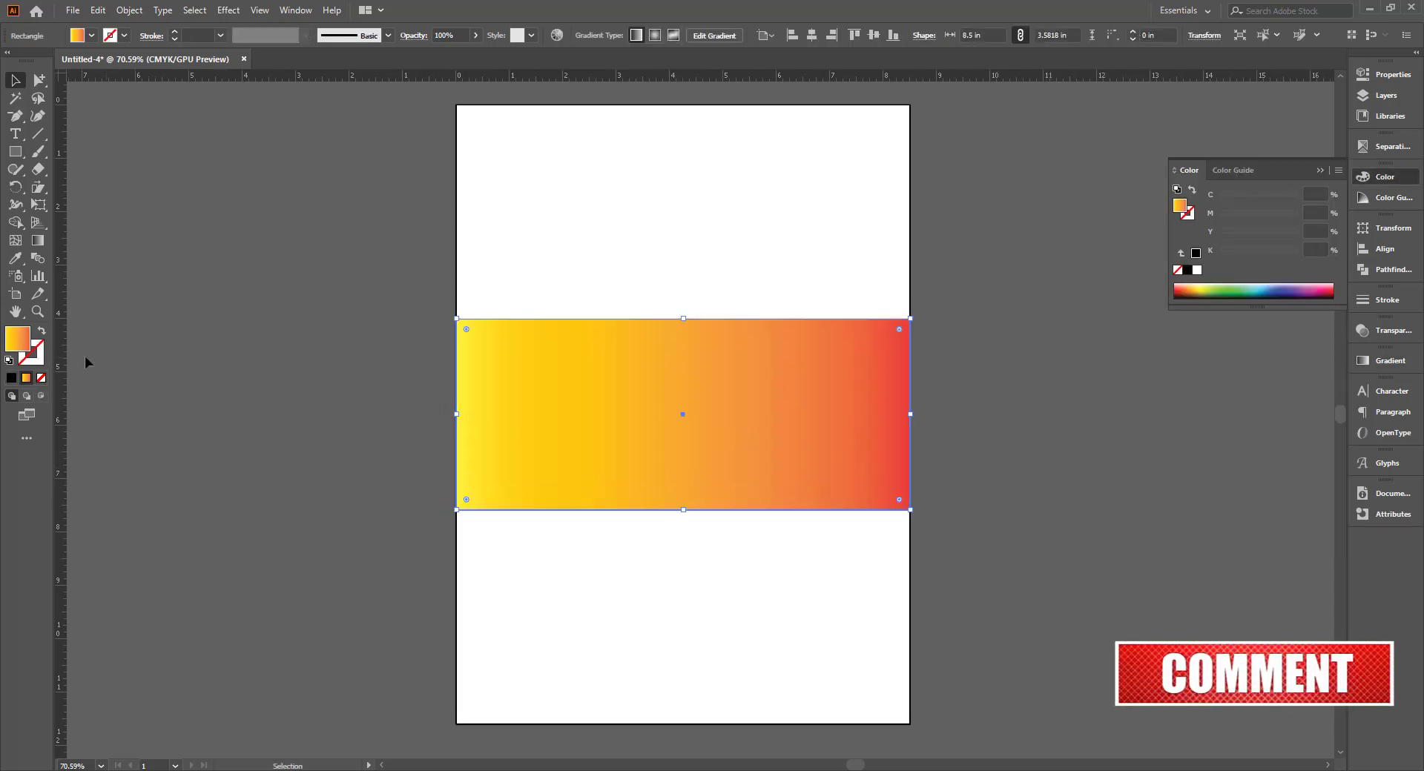
click(252, 368)
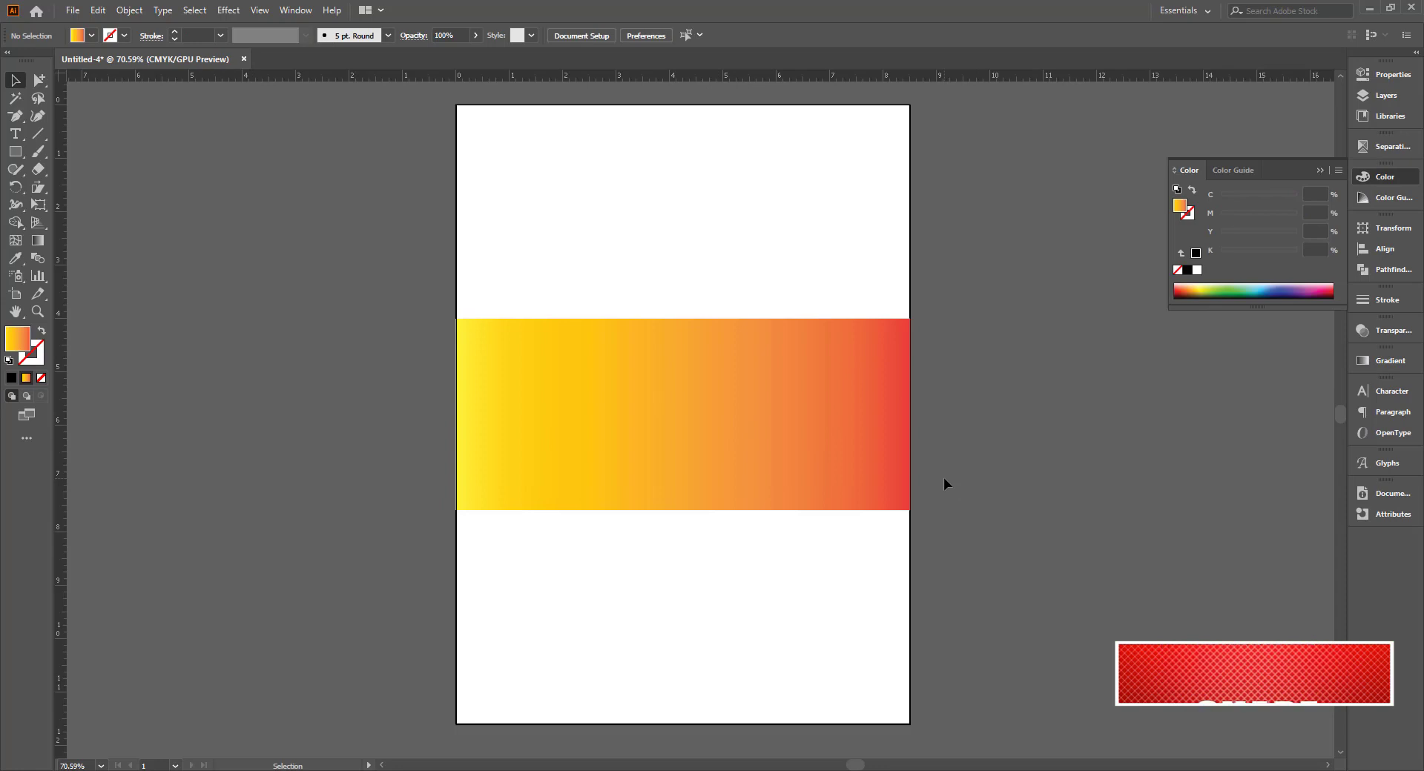
Drag a vertical guide from the ruler to the page centre
click(659, 445)
mouse_move(61, 530)
mouse_down()
mouse_move(688, 480)
mouse_move(683, 411)
mouse_up()
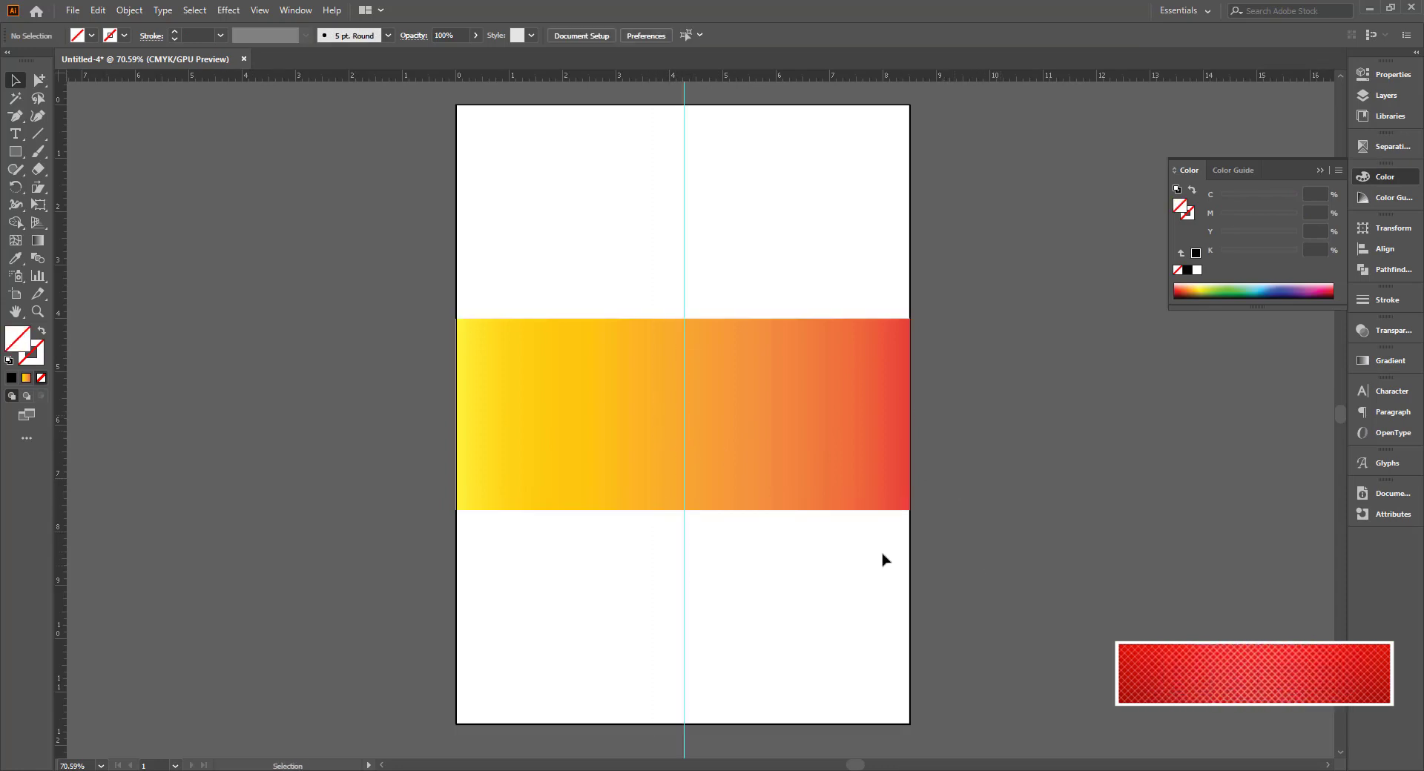
click(884, 451)
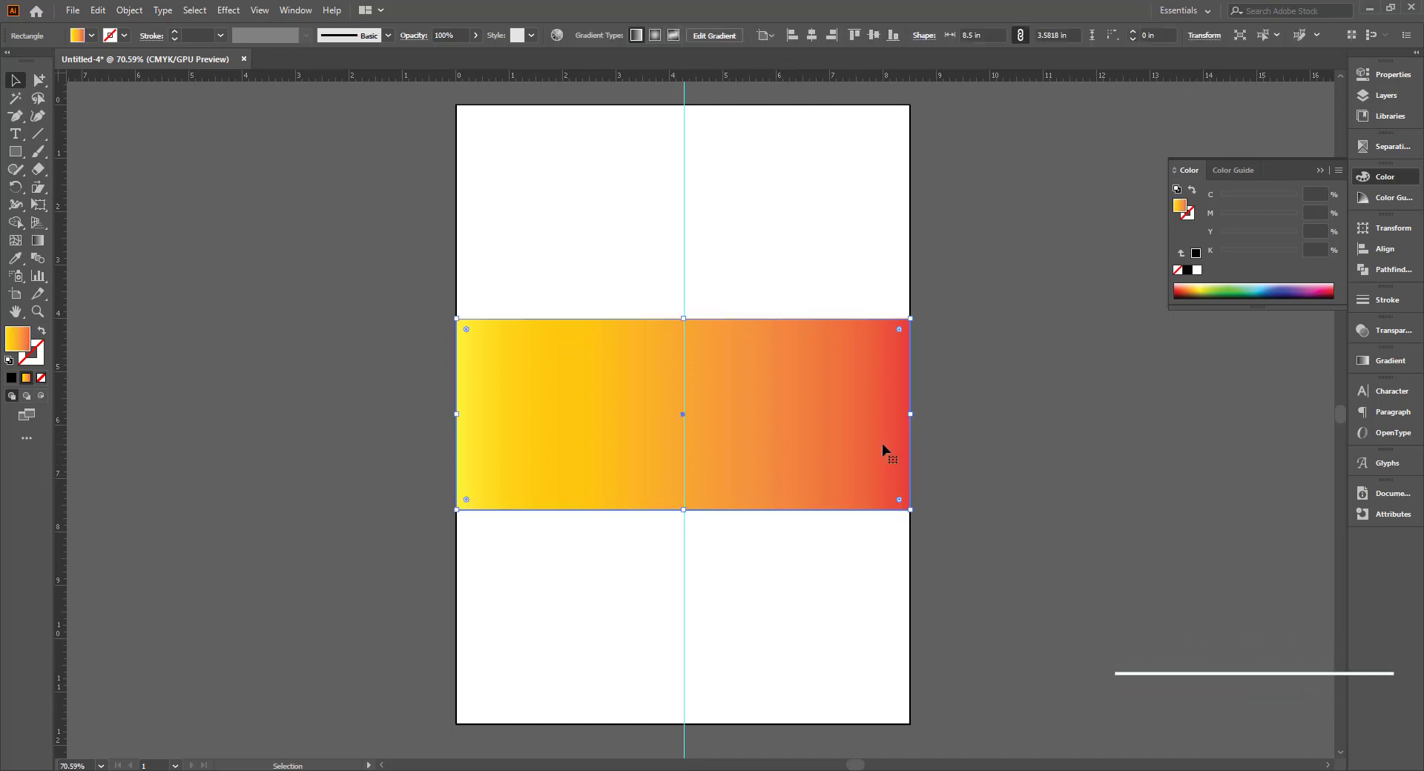
click(1015, 519)
click(811, 473)
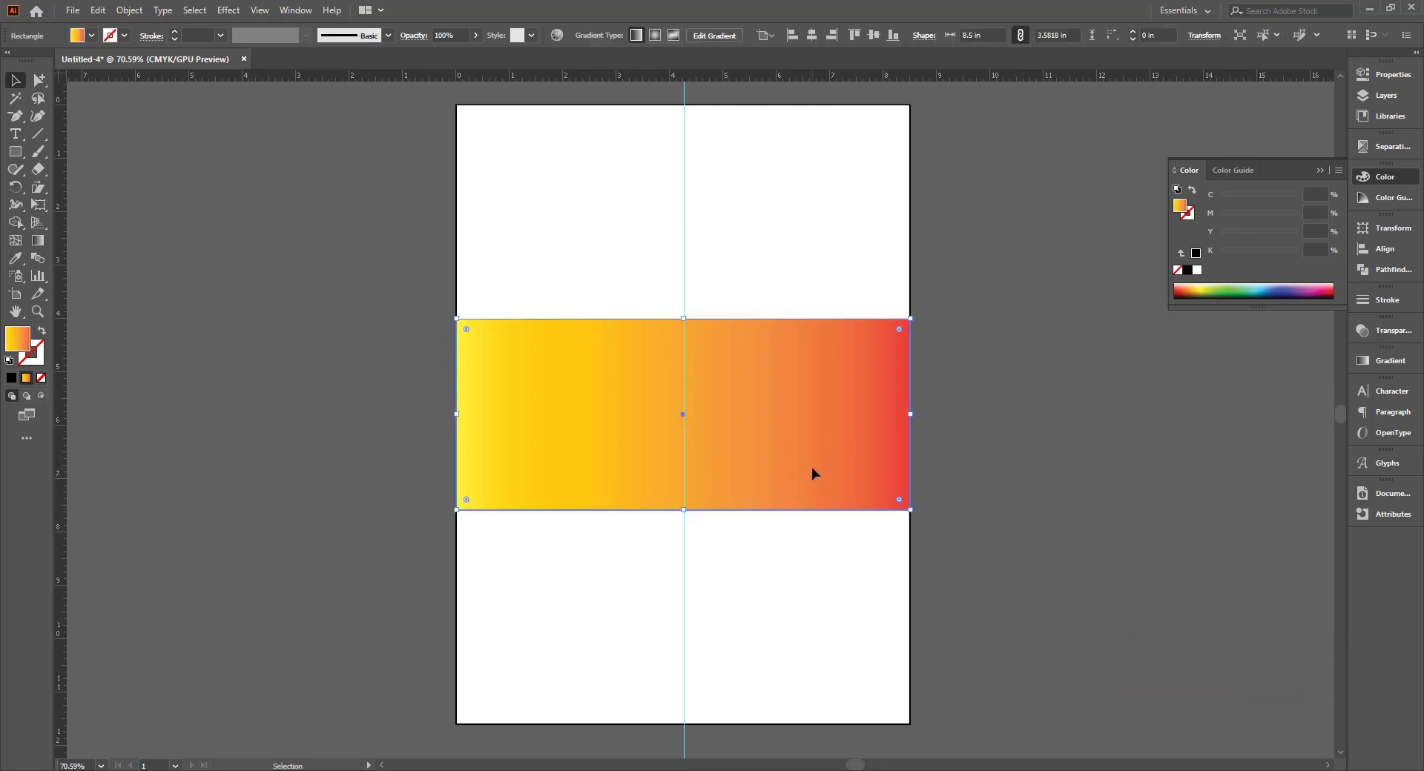
click(997, 513)
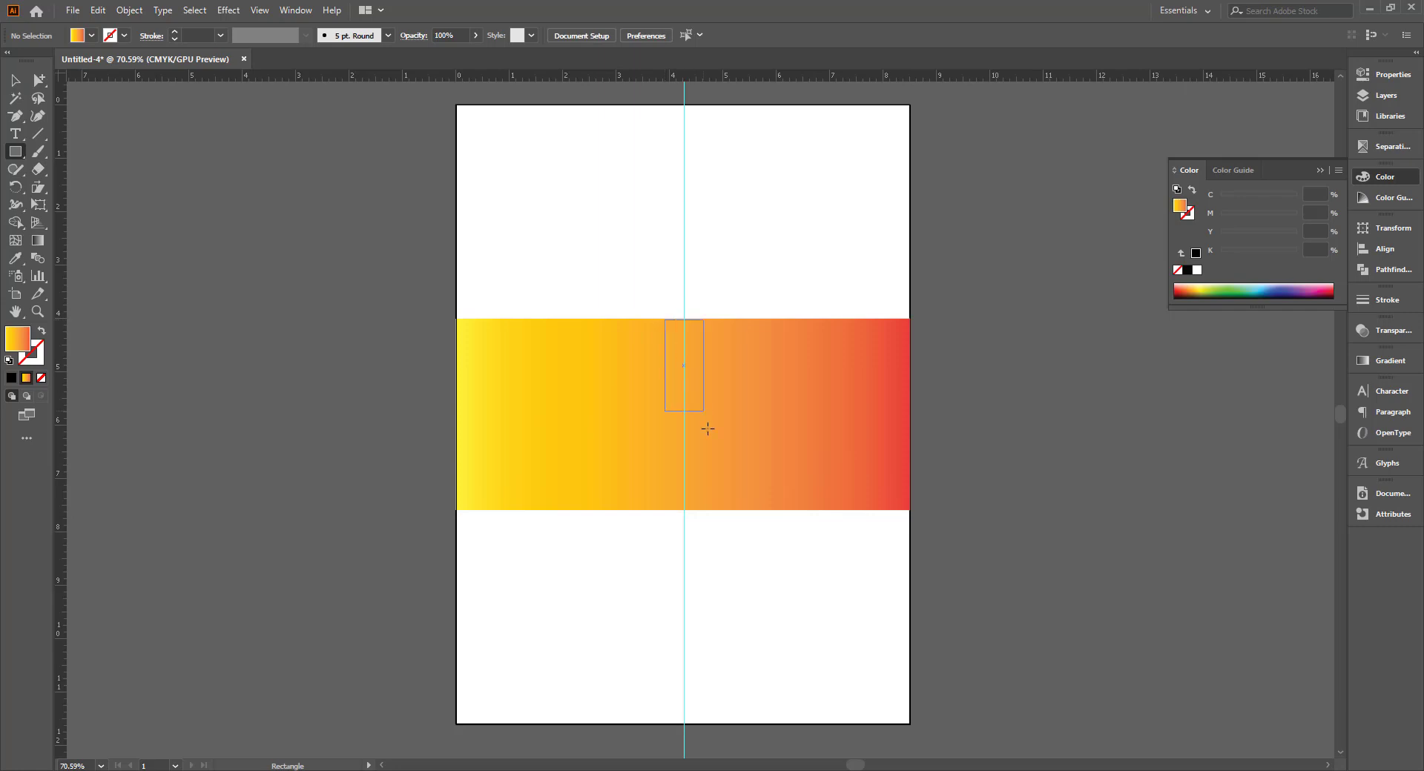
Draw a narrow rectangle at the band's centre, reaching up to its top edge
drag(707, 429, 699, 509)
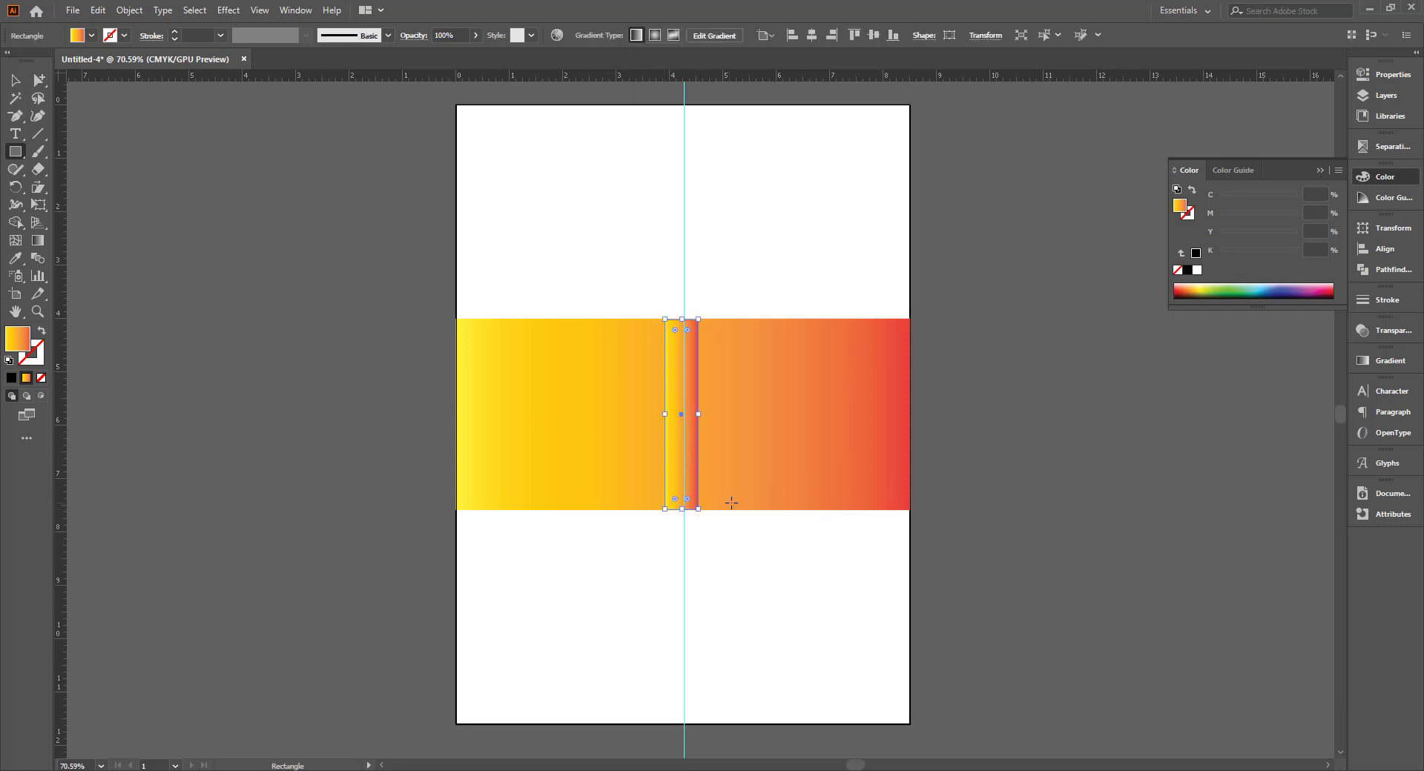
key(v)
scroll(750, 432, up, 3)
click(588, 362)
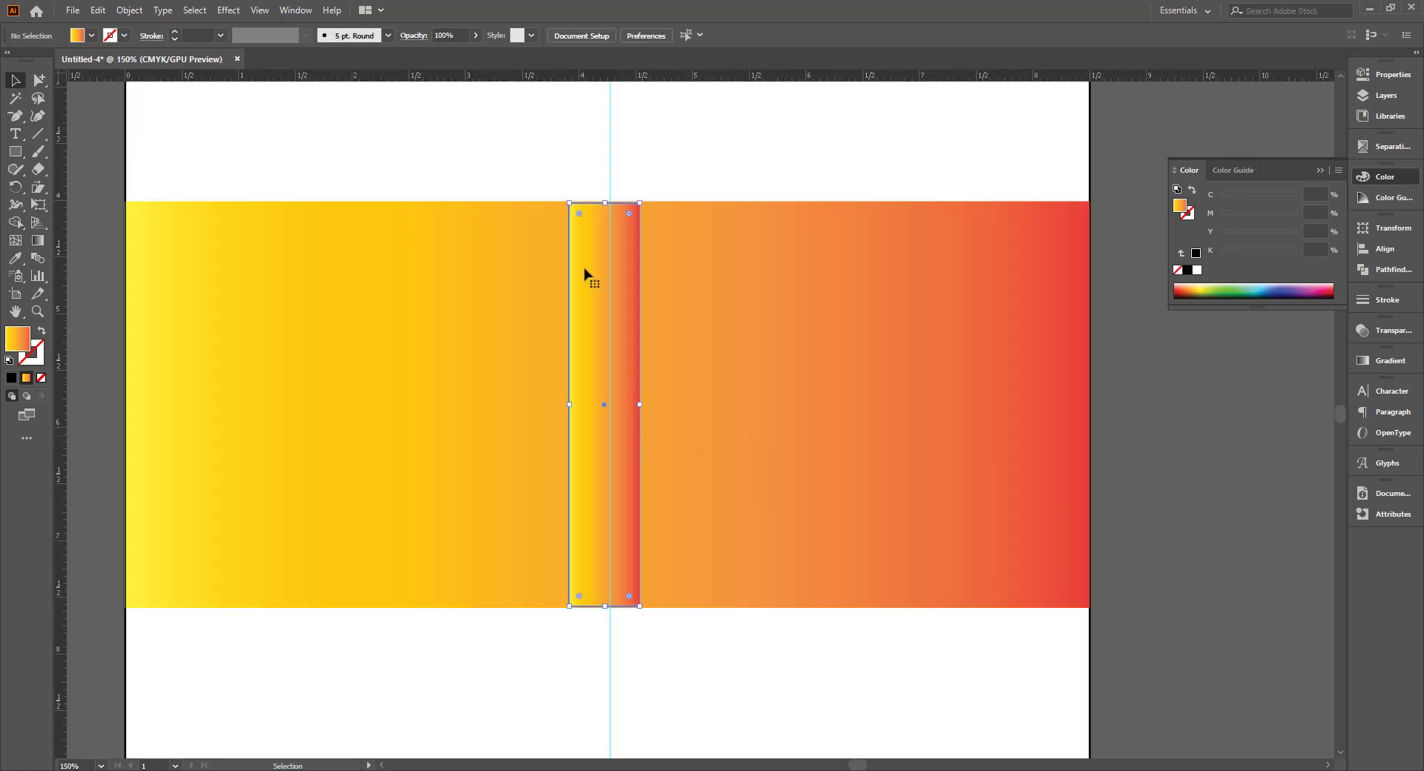
scroll(588, 362, up, 5)
drag(662, 203, 662, 195)
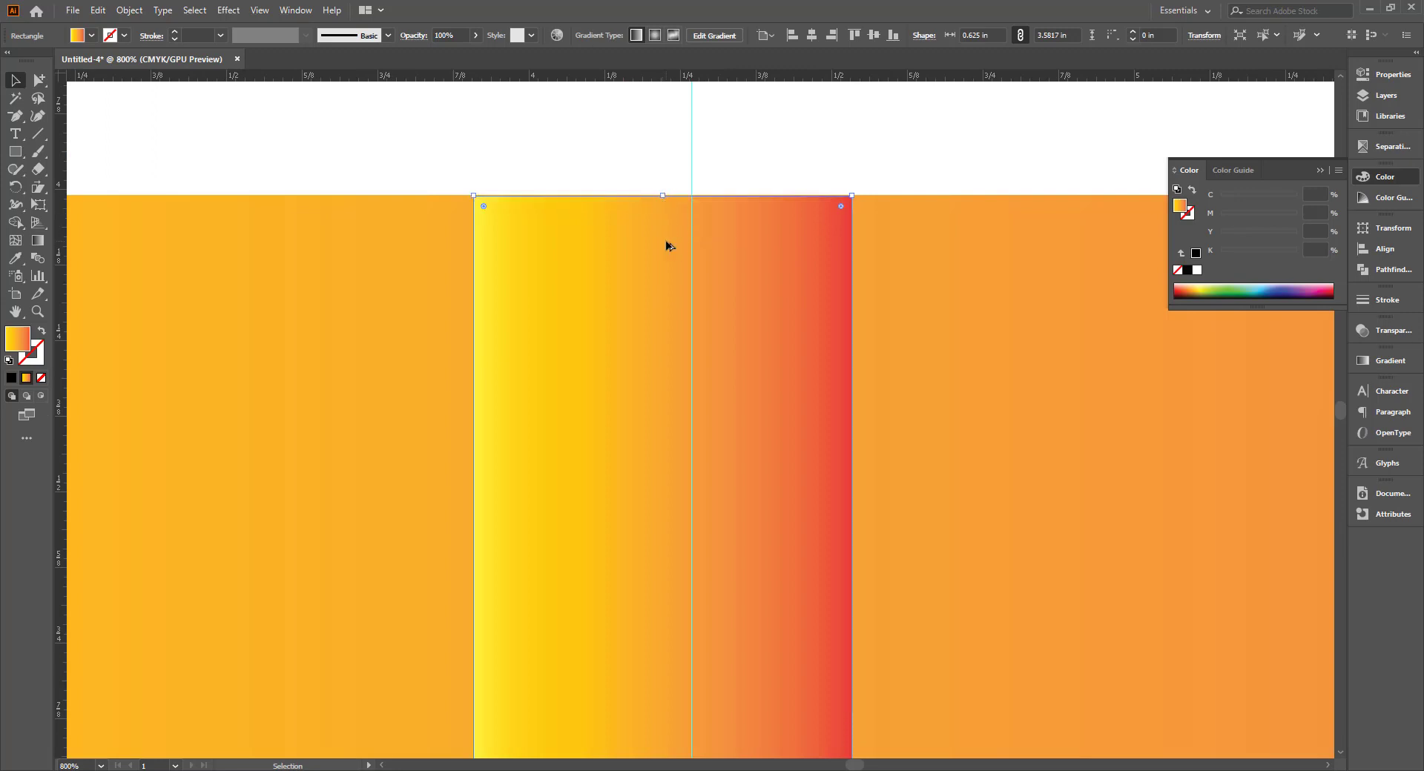
scroll(665, 242, down, 5)
scroll(657, 301, up, 1)
Shear the narrow rectangle into a diagonal stripe and fill it solid yellow
click(38, 186)
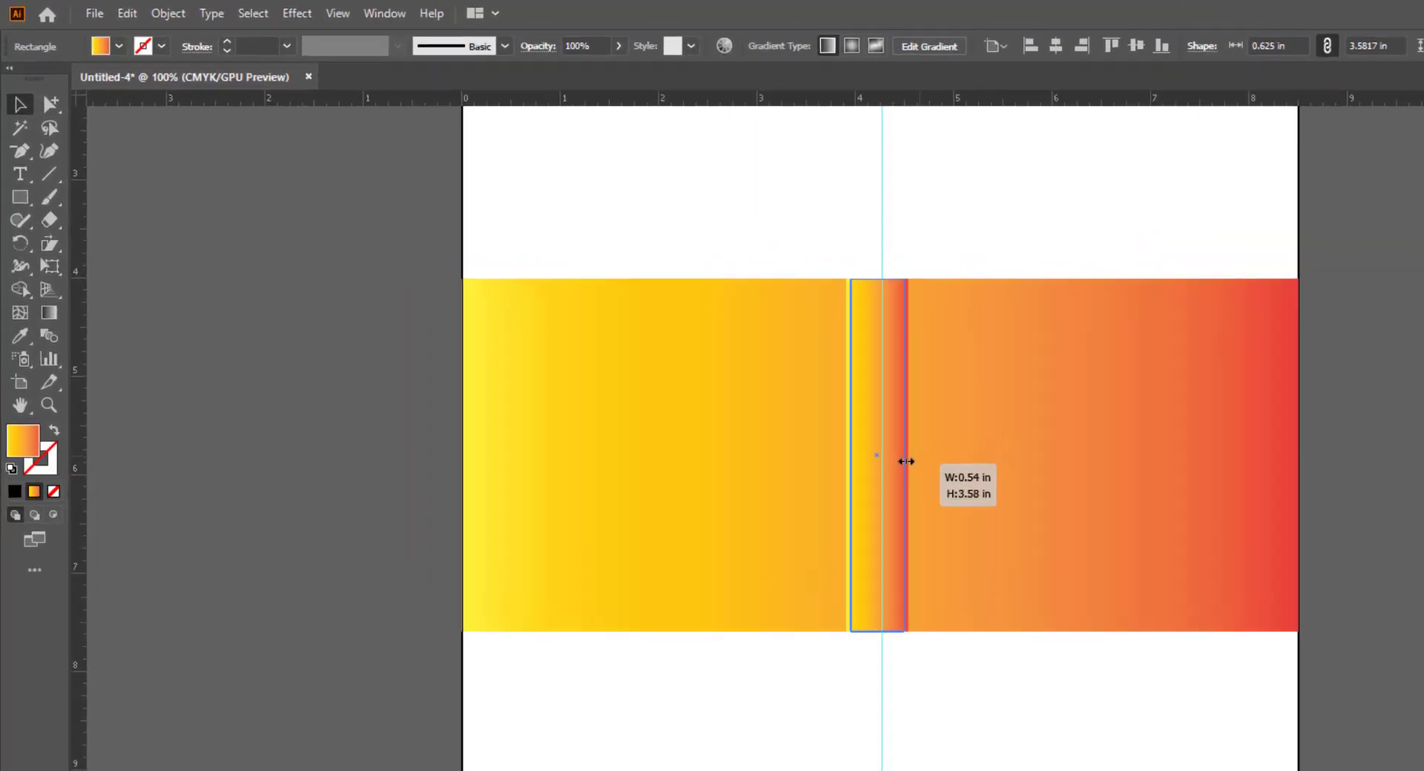
key(v)
click(41, 201)
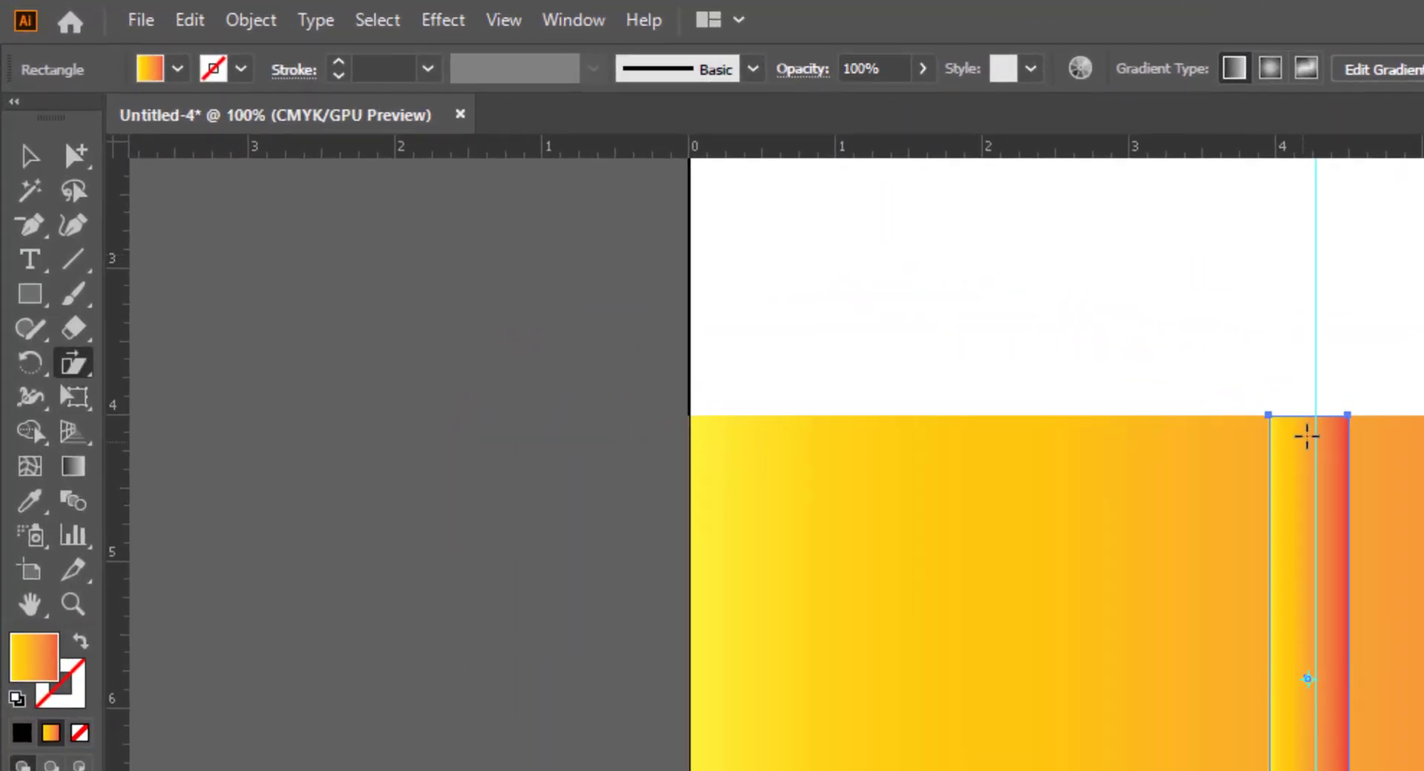
drag(733, 245, 476, 221)
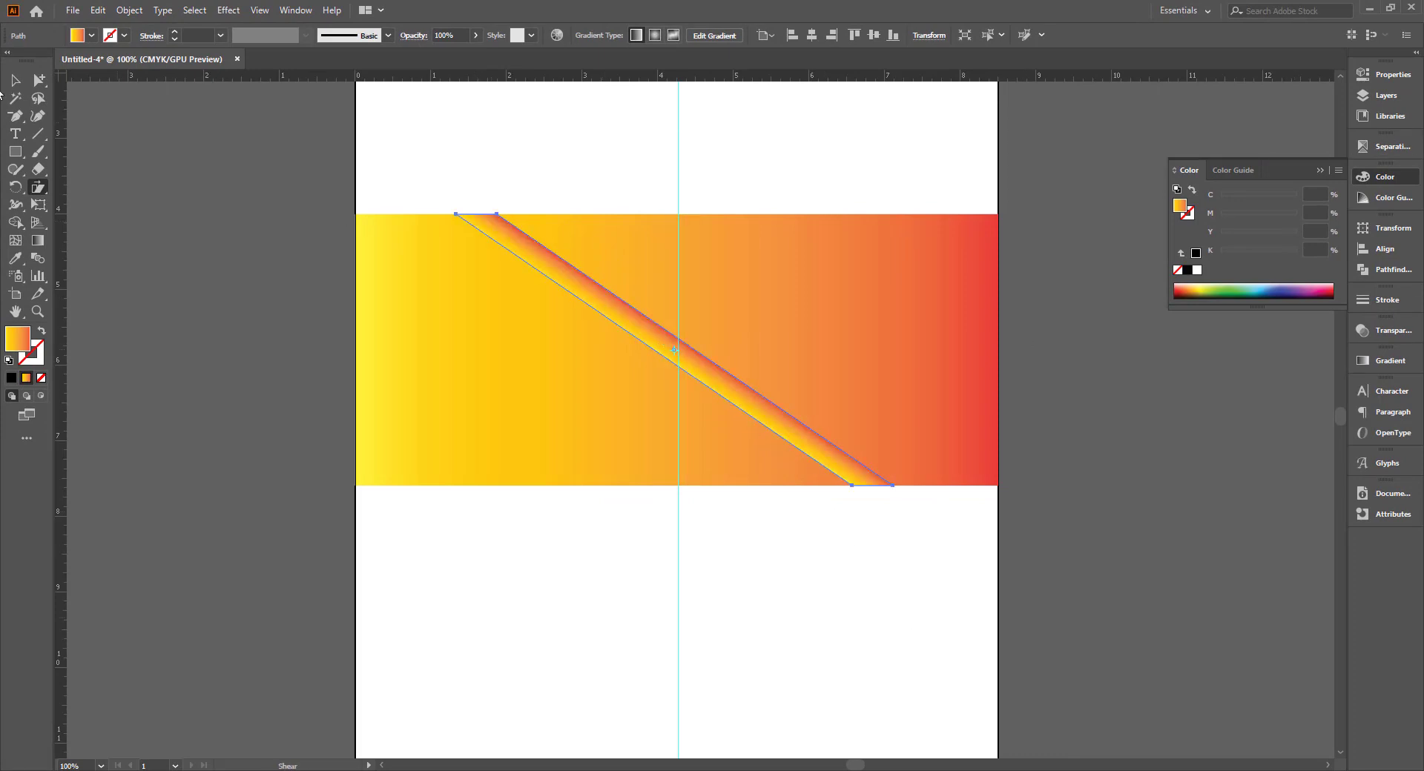
click(92, 35)
click(66, 63)
key(v)
click(1089, 467)
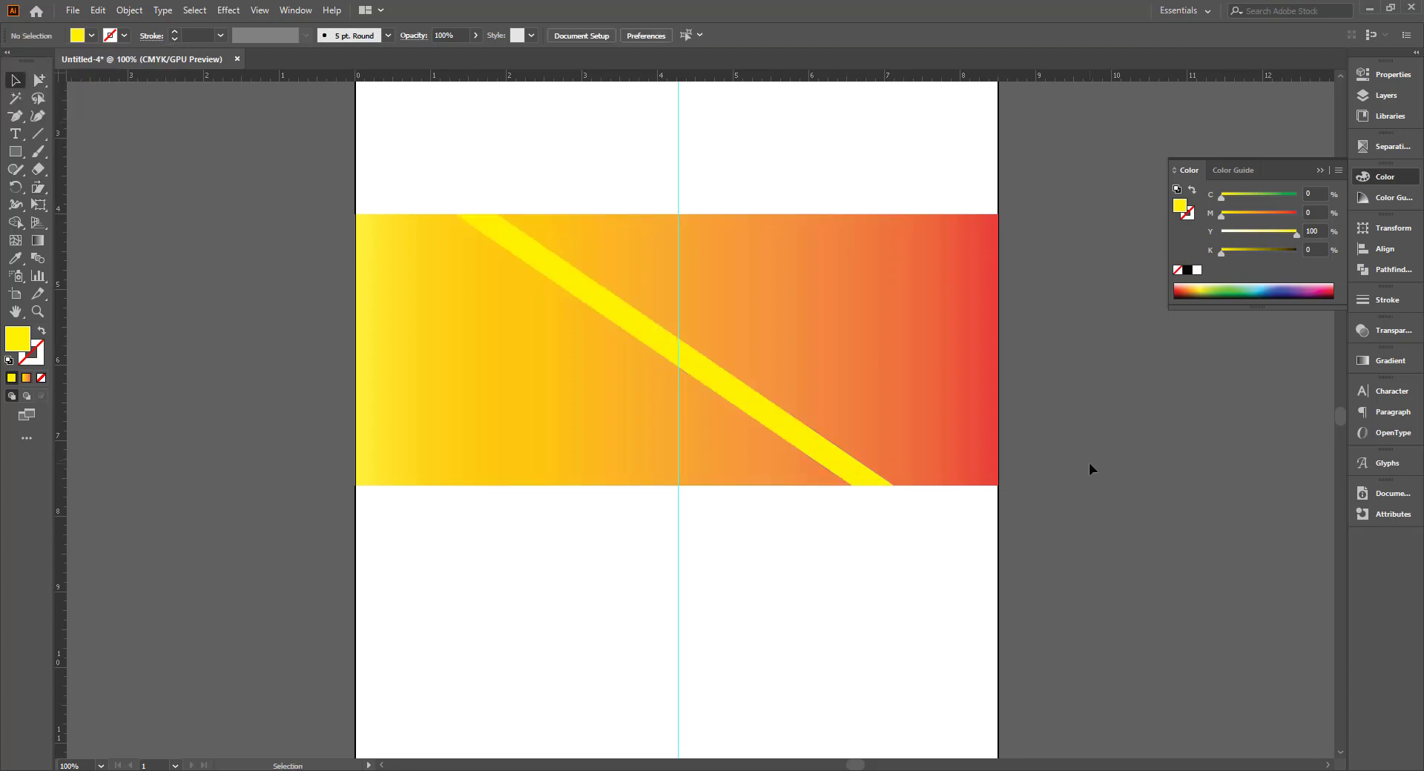
Stretch the yellow stripe so it reaches the band's top and bottom edges
click(754, 407)
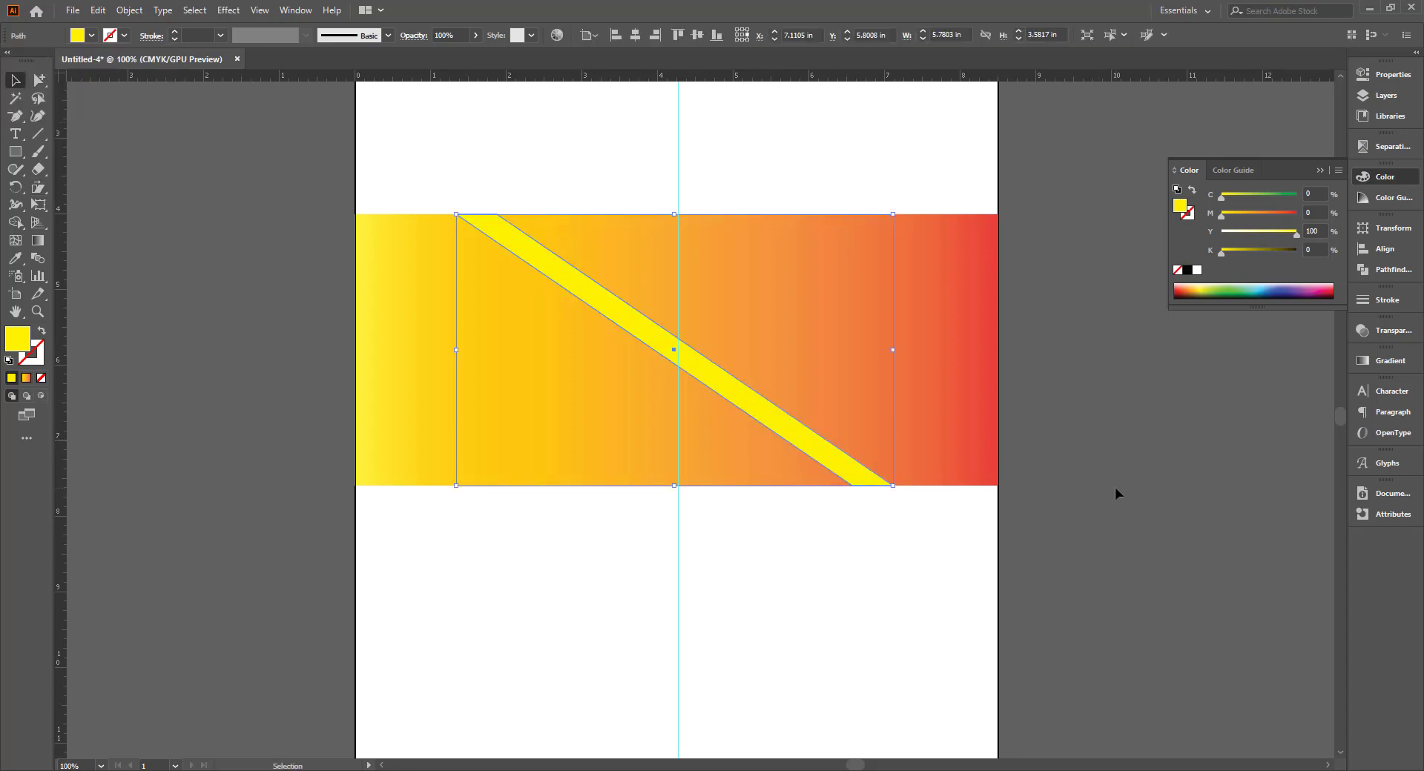
click(1115, 488)
drag(1099, 436, 1107, 489)
click(571, 325)
key(ctrl+minus)
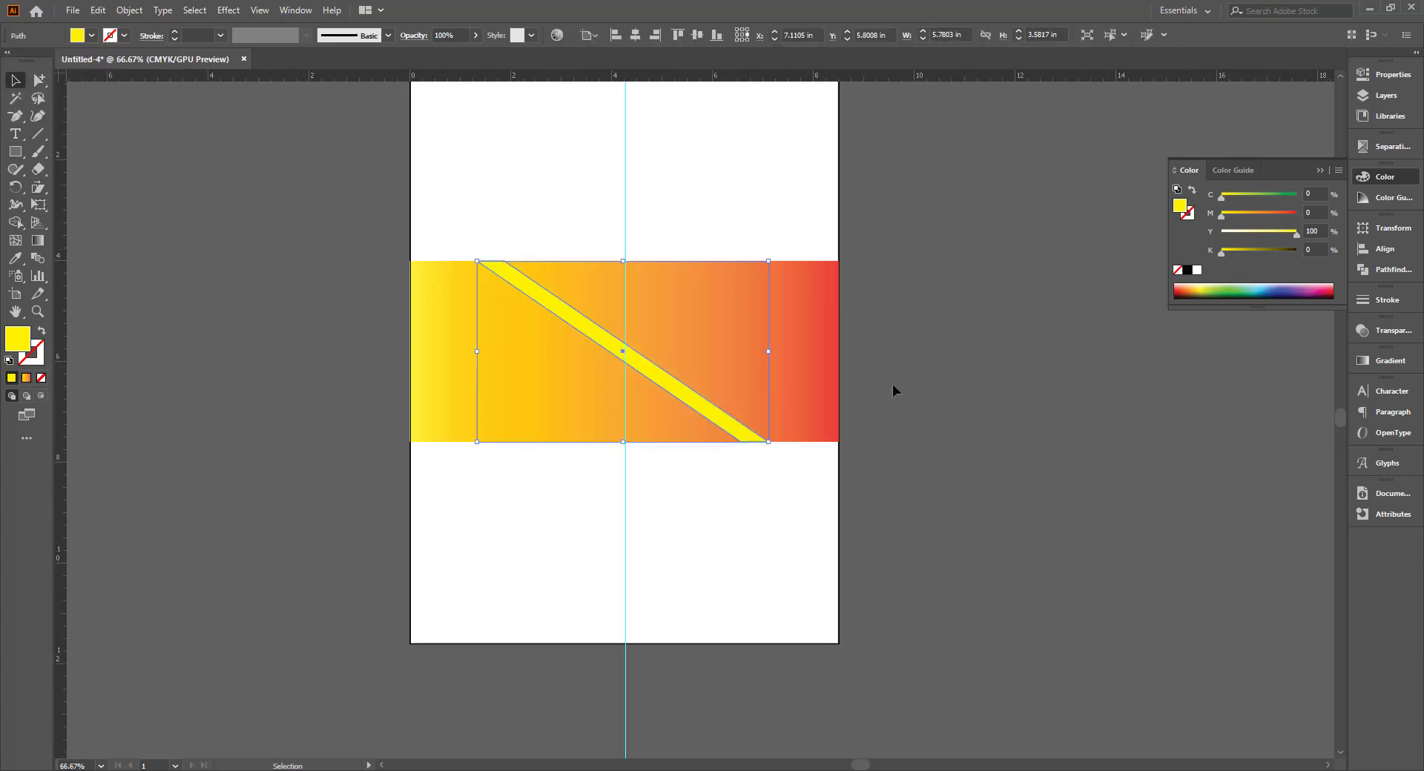
click(887, 332)
click(667, 327)
key(ctrl+plus)
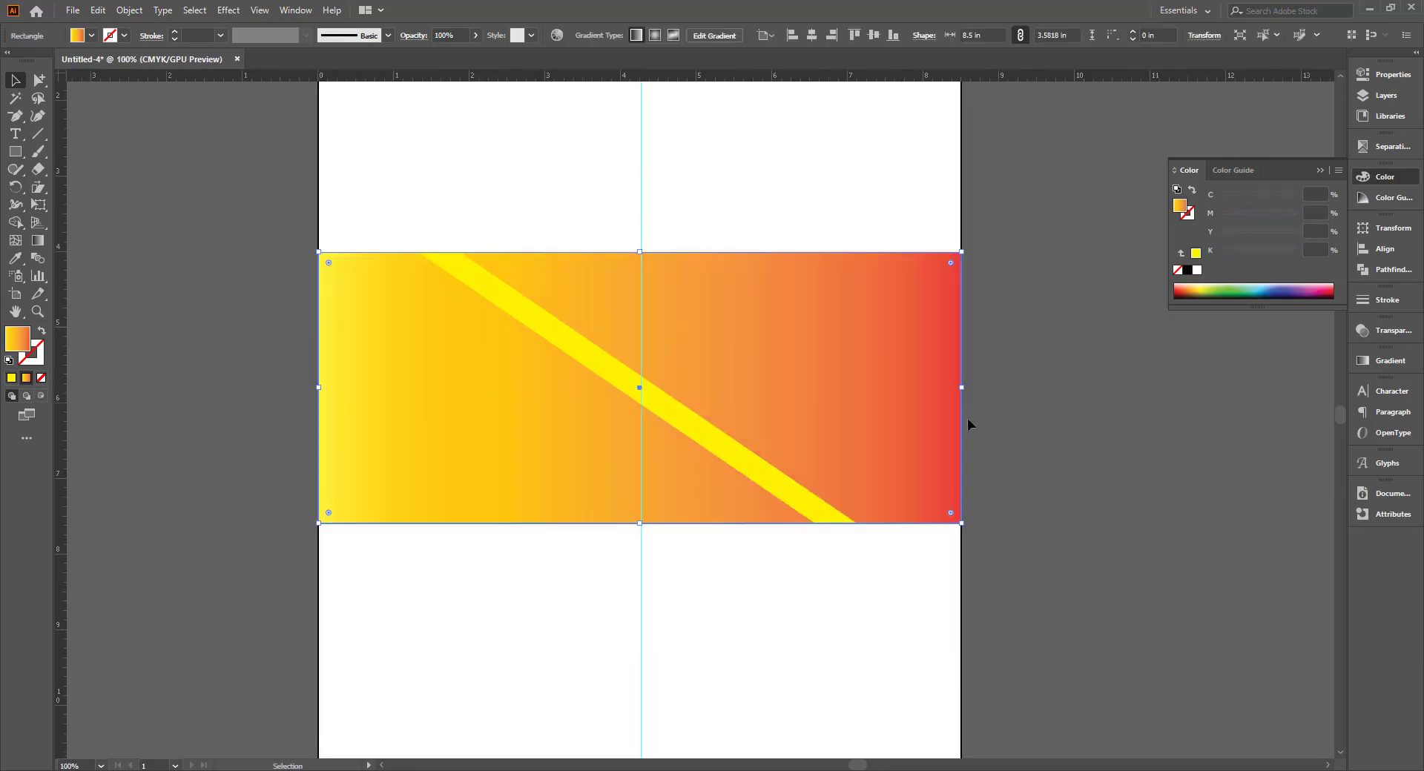
key(ctrl+shift+a)
click(795, 483)
drag(859, 525, 862, 527)
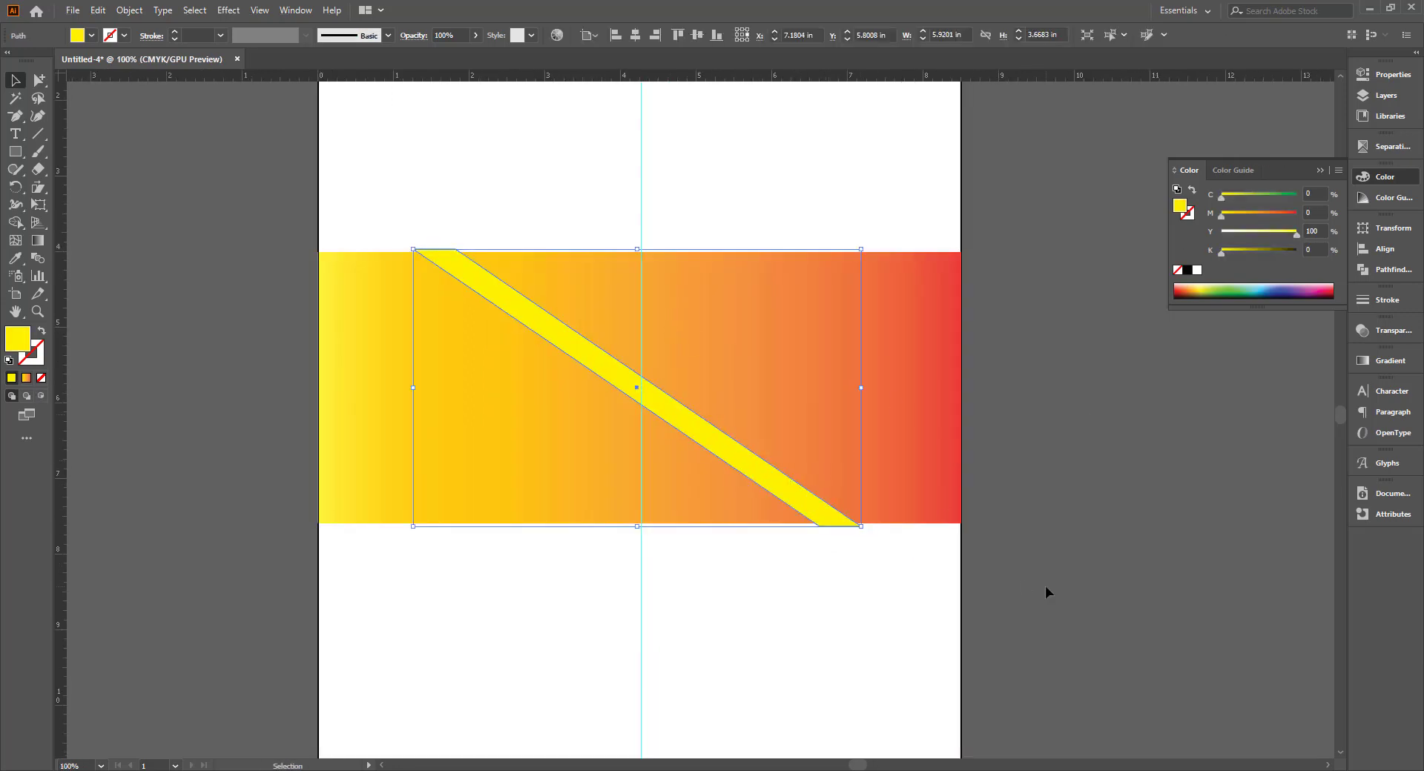
Reset the view zoom back to 100%
key(ctrl+a)
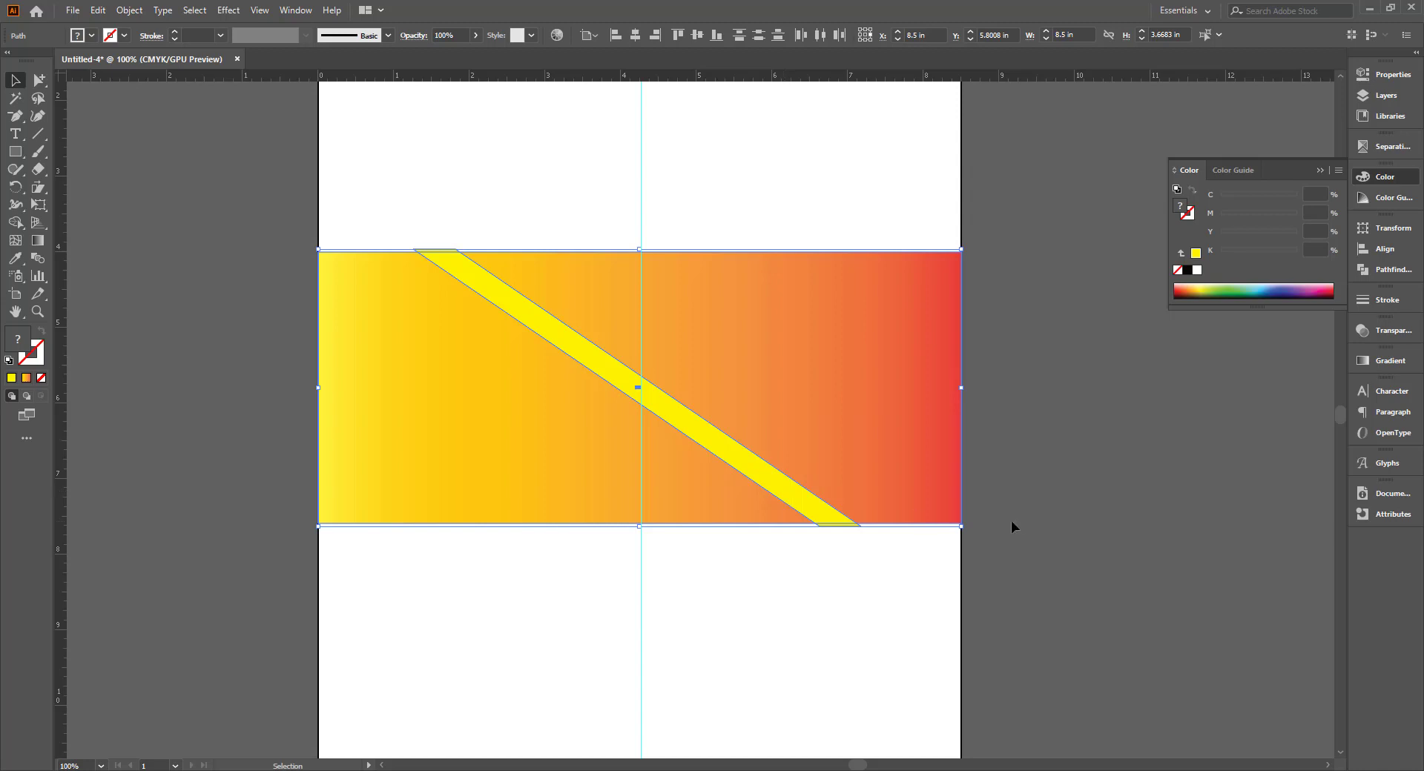
click(983, 502)
key(ctrl+plus)
key(ctrl+shift+a)
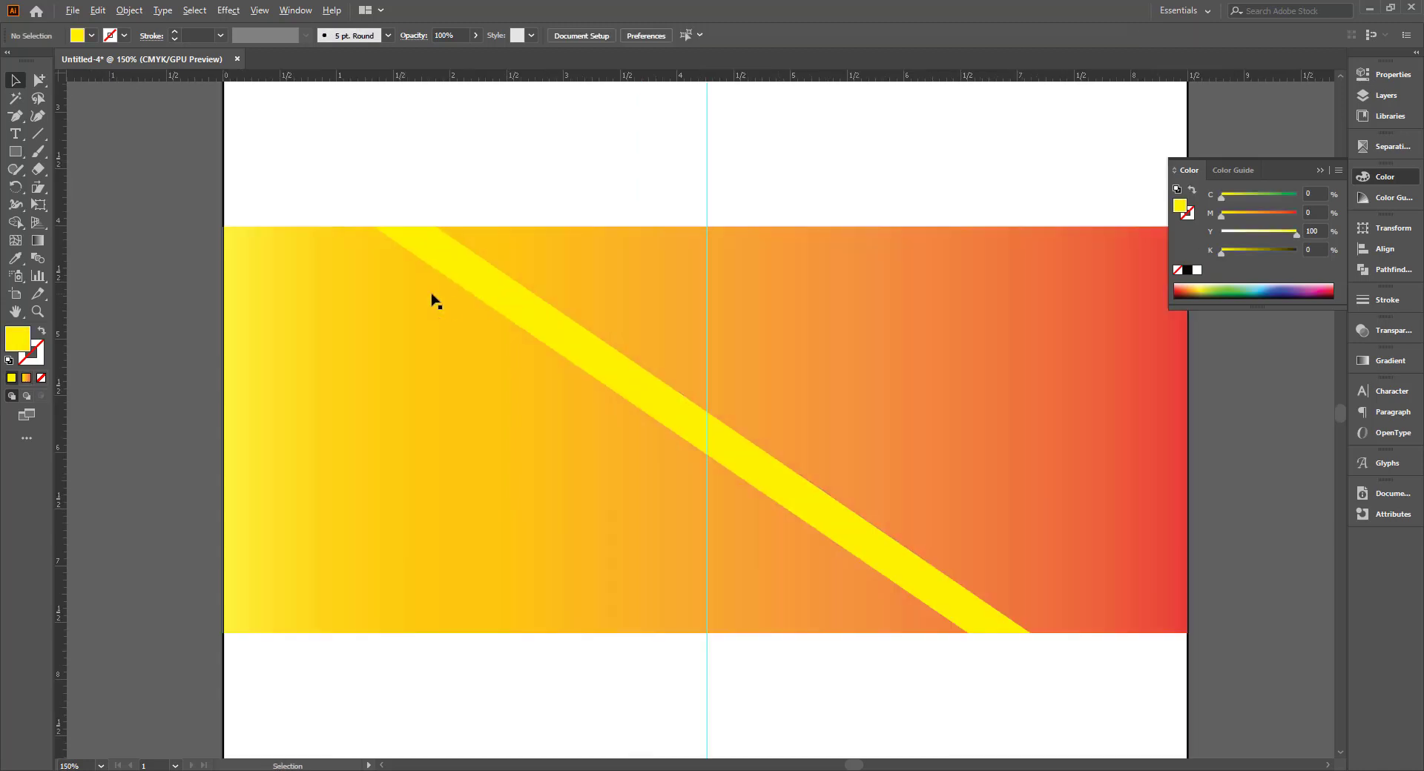
key(ctrl+minus)
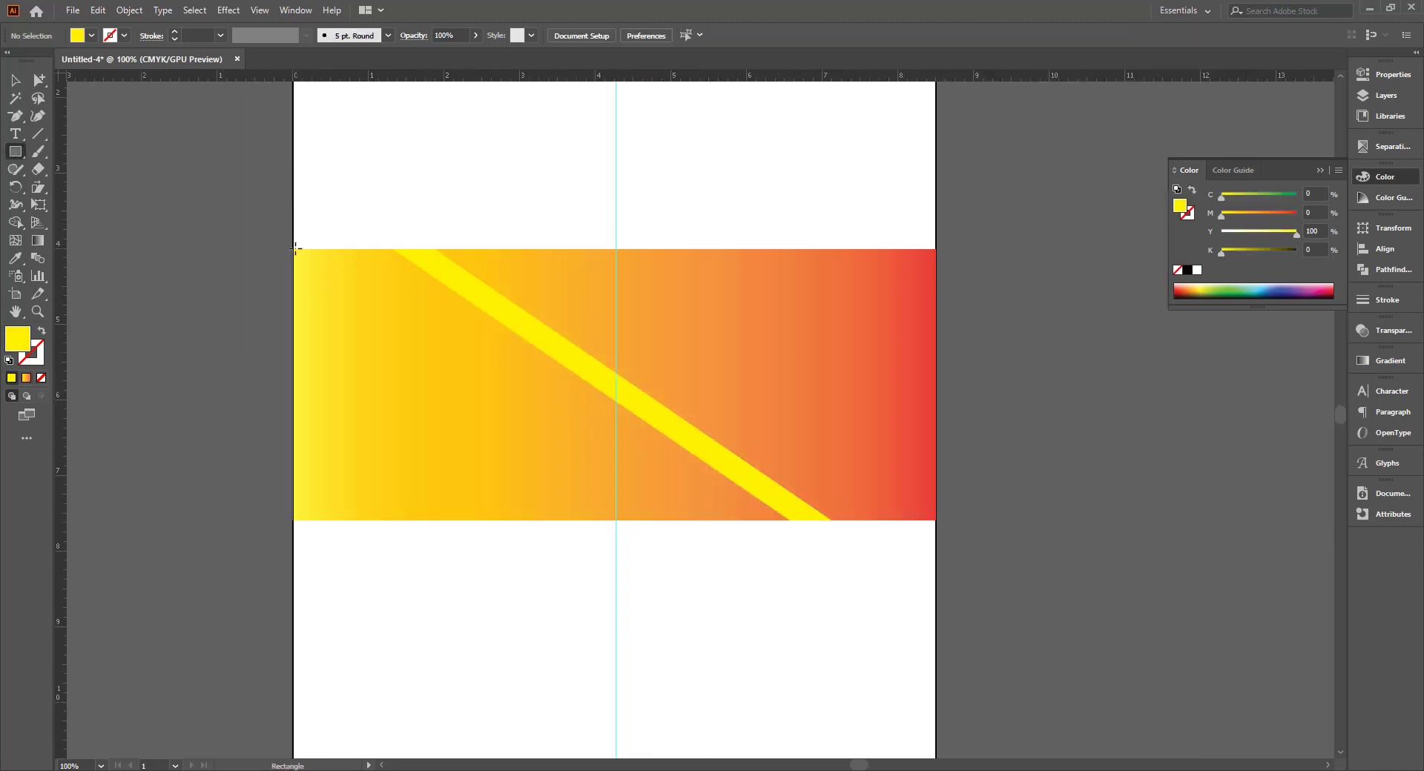
Draw a thin yellow bar along the gradient band's top edge
drag(296, 248, 936, 263)
click(15, 79)
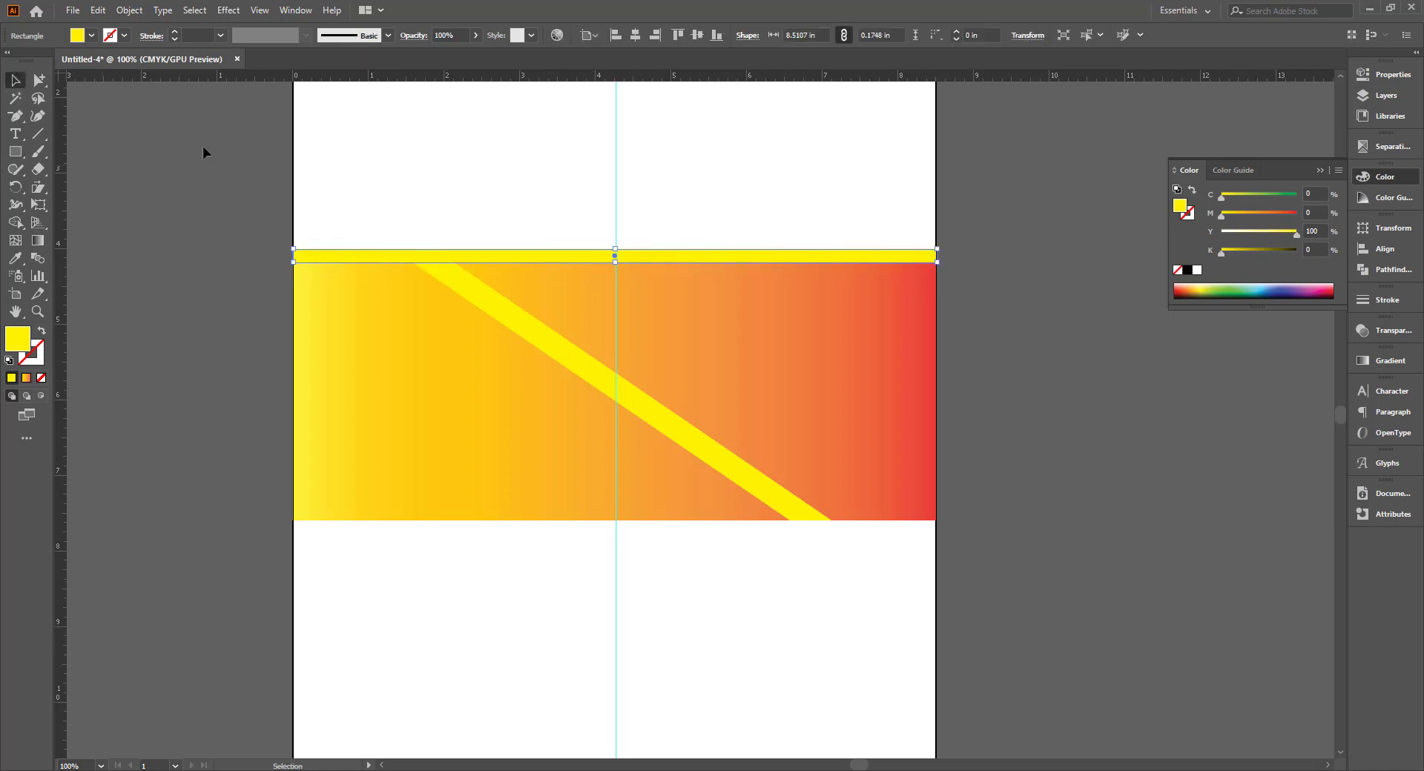
click(582, 253)
scroll(608, 251, up, 6)
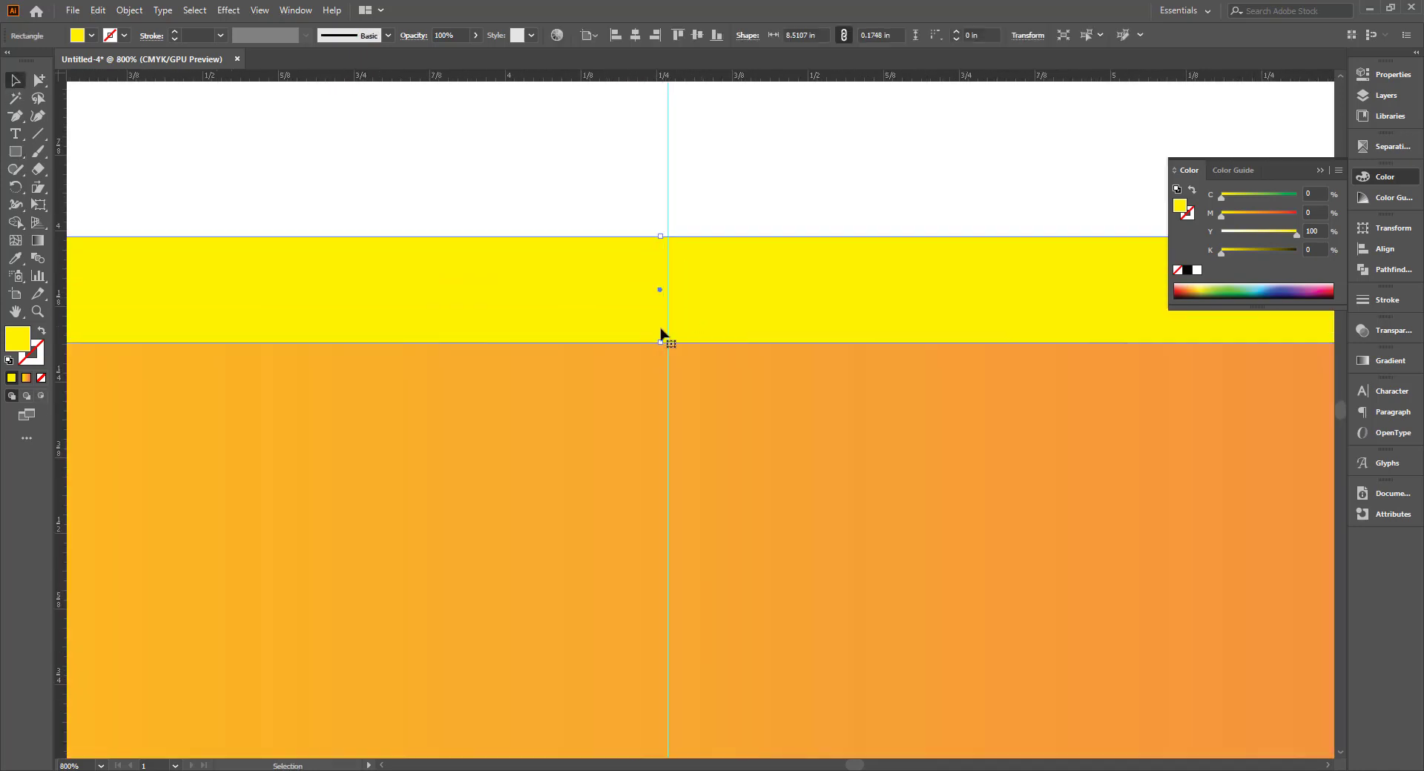
click(715, 319)
scroll(708, 316, down, 5)
scroll(826, 407, down, 1)
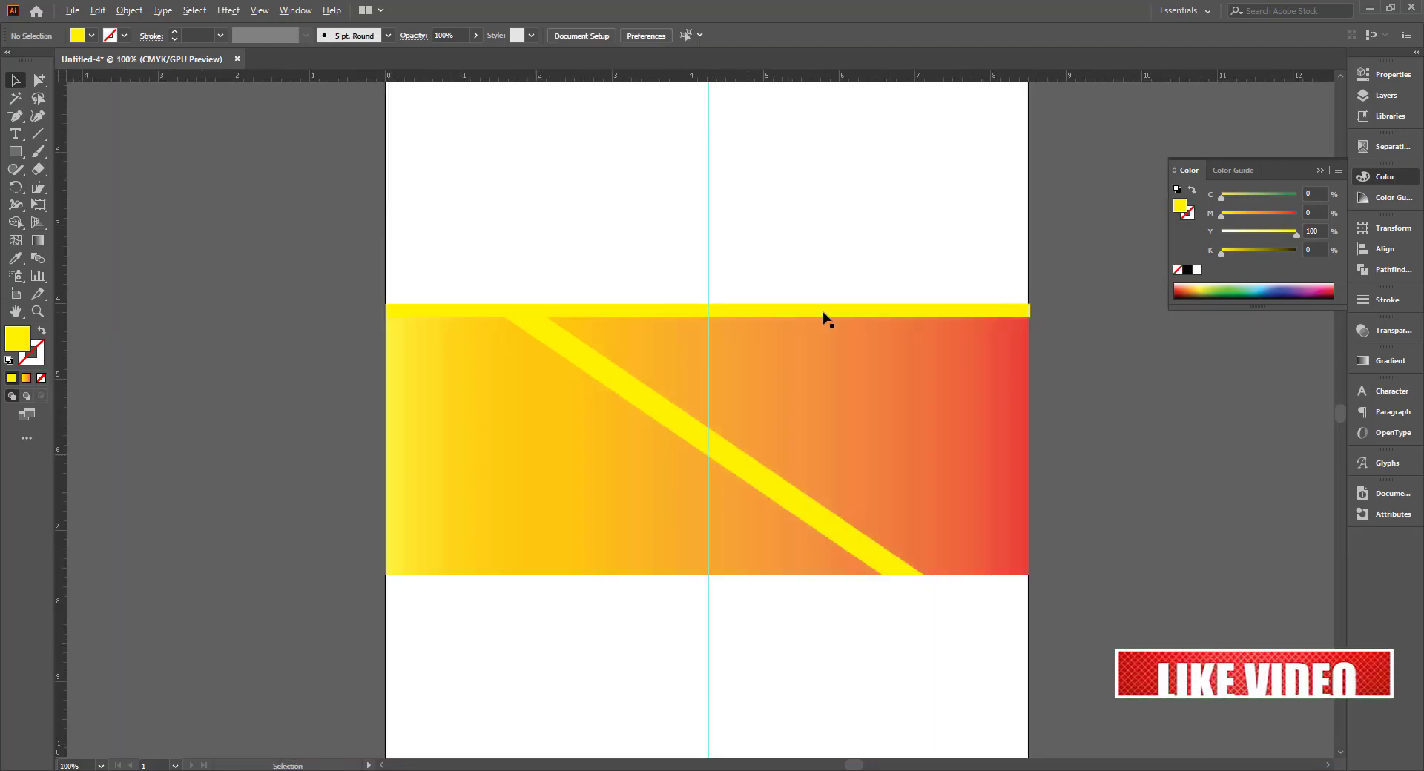
scroll(616, 311, up, 3)
click(614, 312)
scroll(578, 319, down, 4)
scroll(636, 324, up, 2)
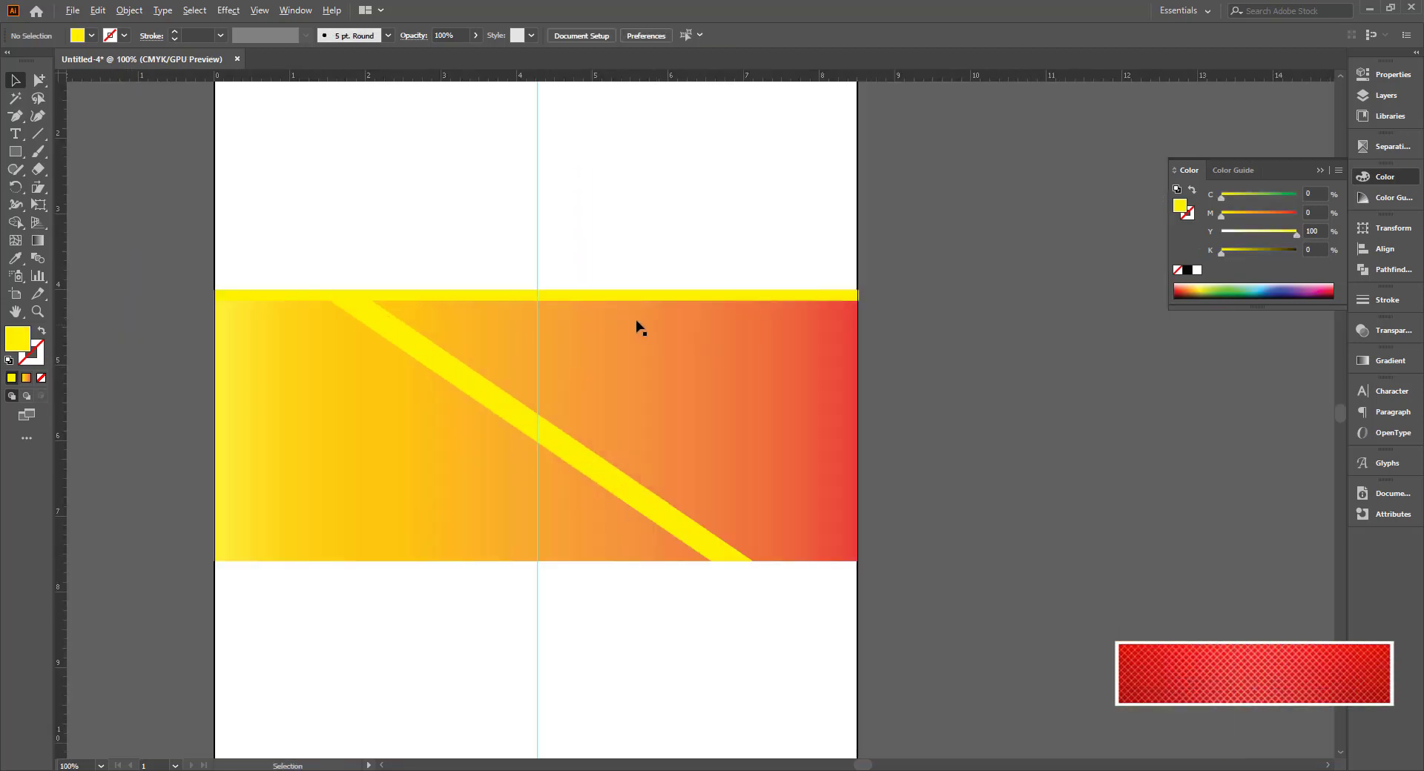
Copy the yellow bar down to the band's bottom edge and select all artwork
drag(571, 267, 613, 527)
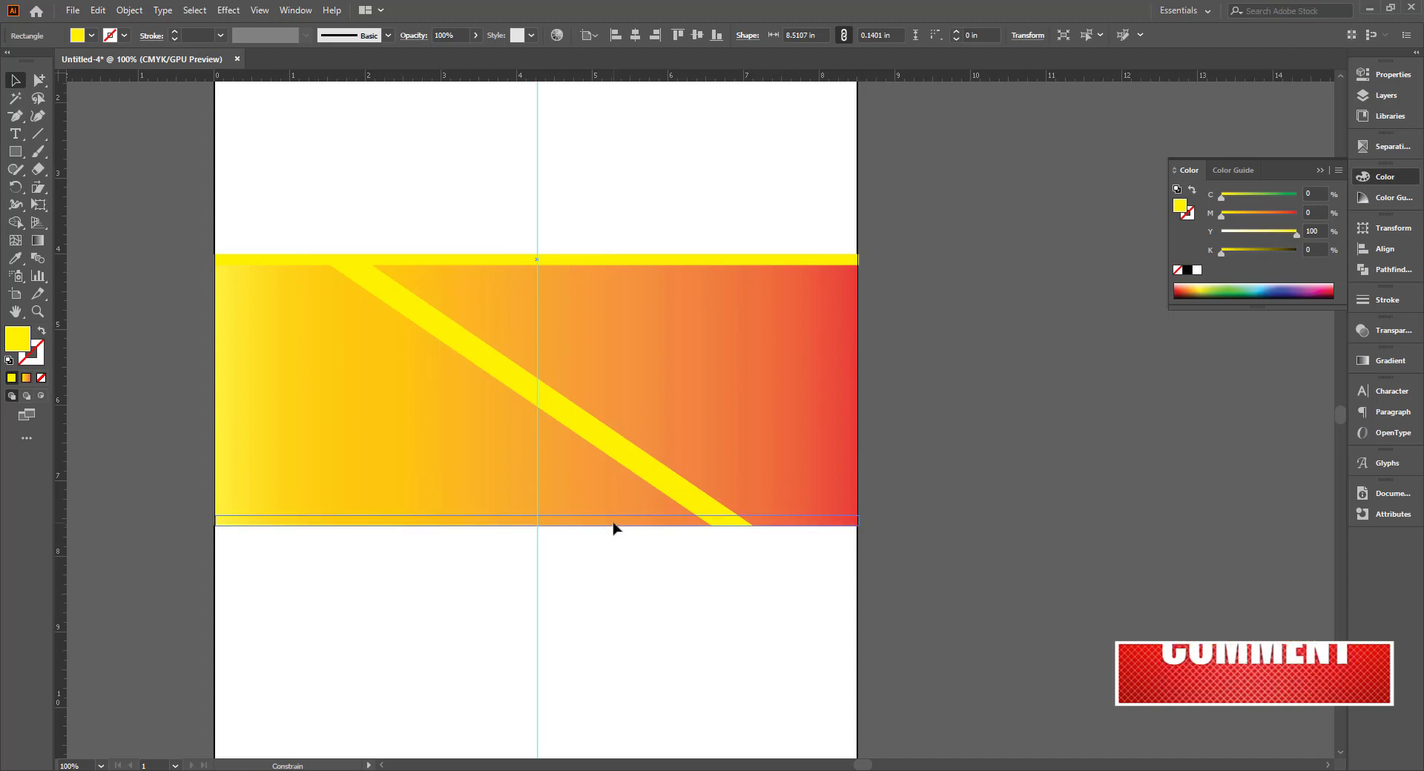
mouse_move(961, 471)
mouse_down()
mouse_move(992, 502)
mouse_move(1006, 469)
mouse_up()
click(779, 291)
key(ctrl+a)
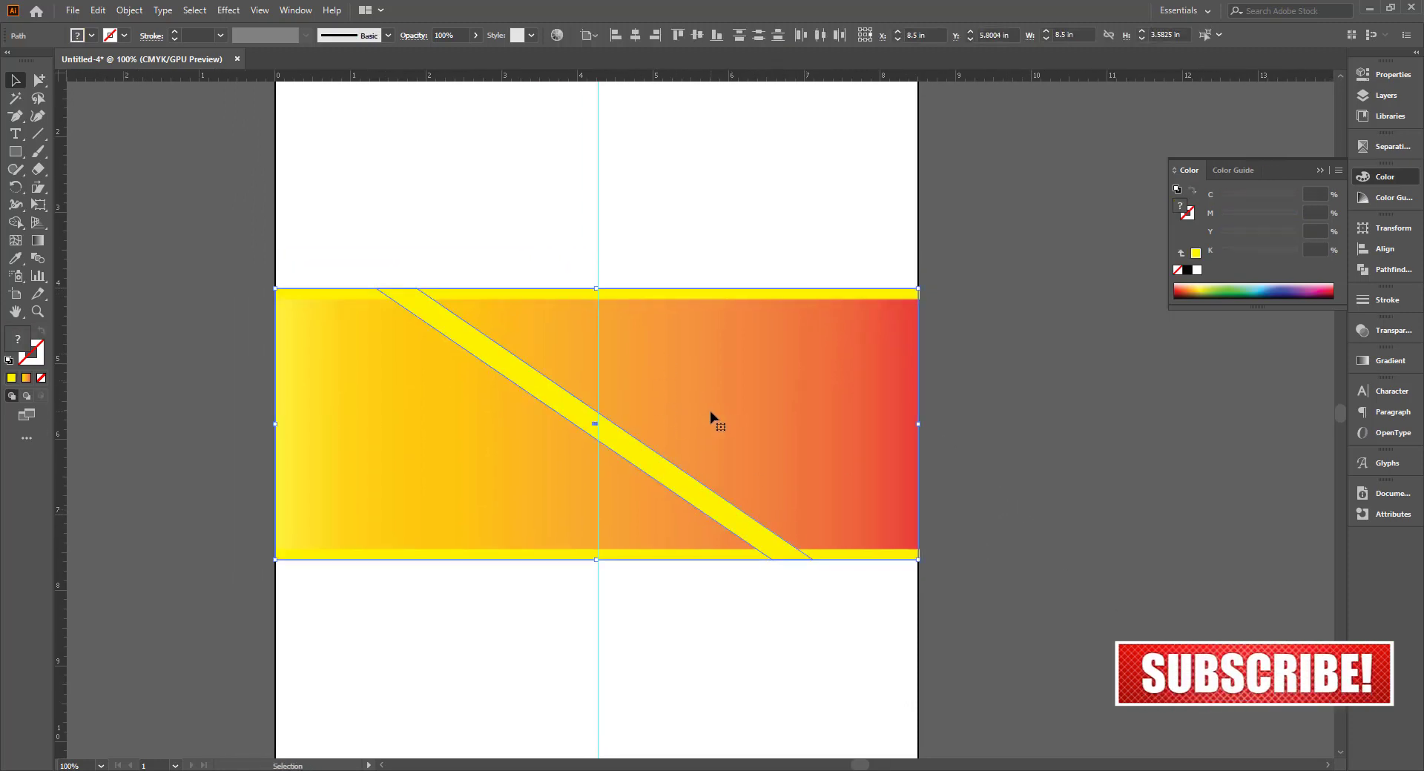
Try merging the band regions with Shape Builder, then revert the band's gradient fill
click(17, 221)
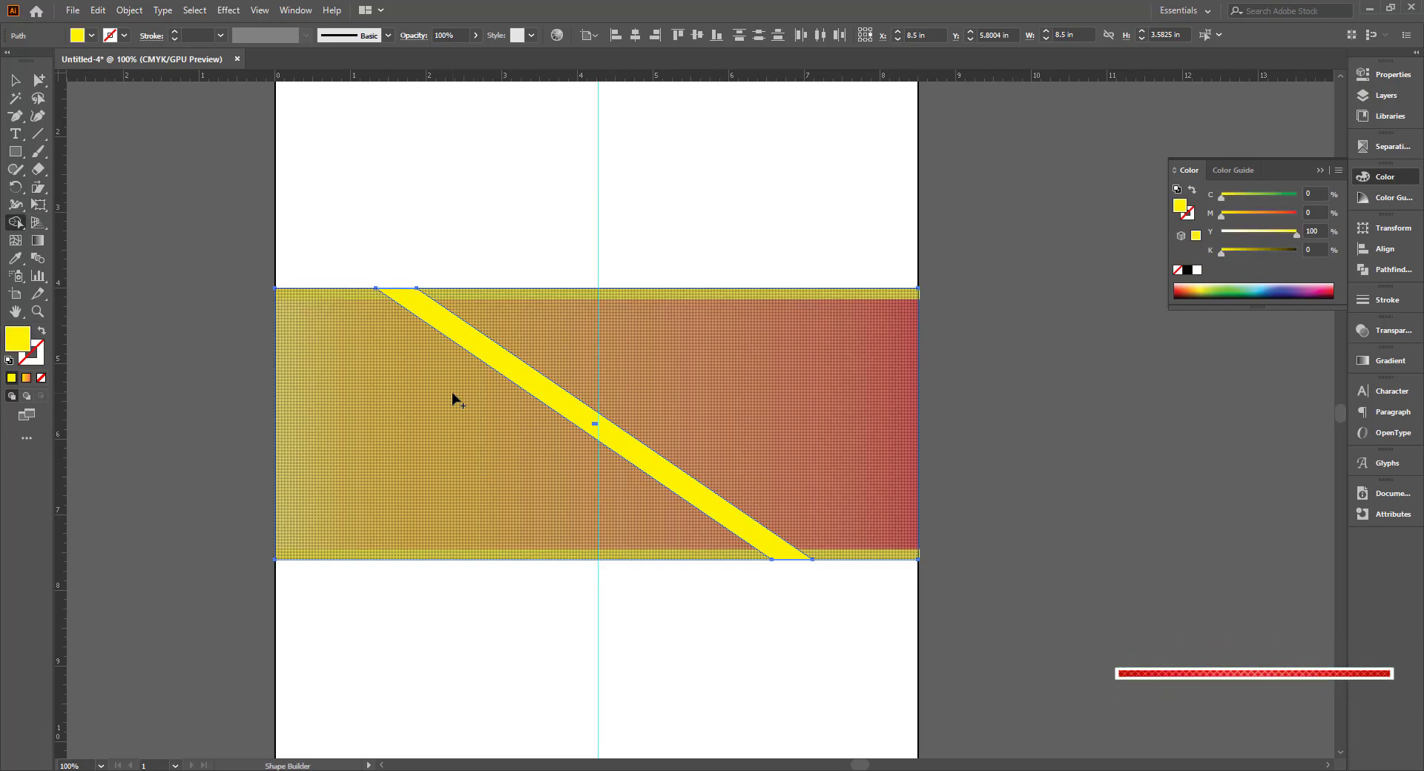
click(424, 396)
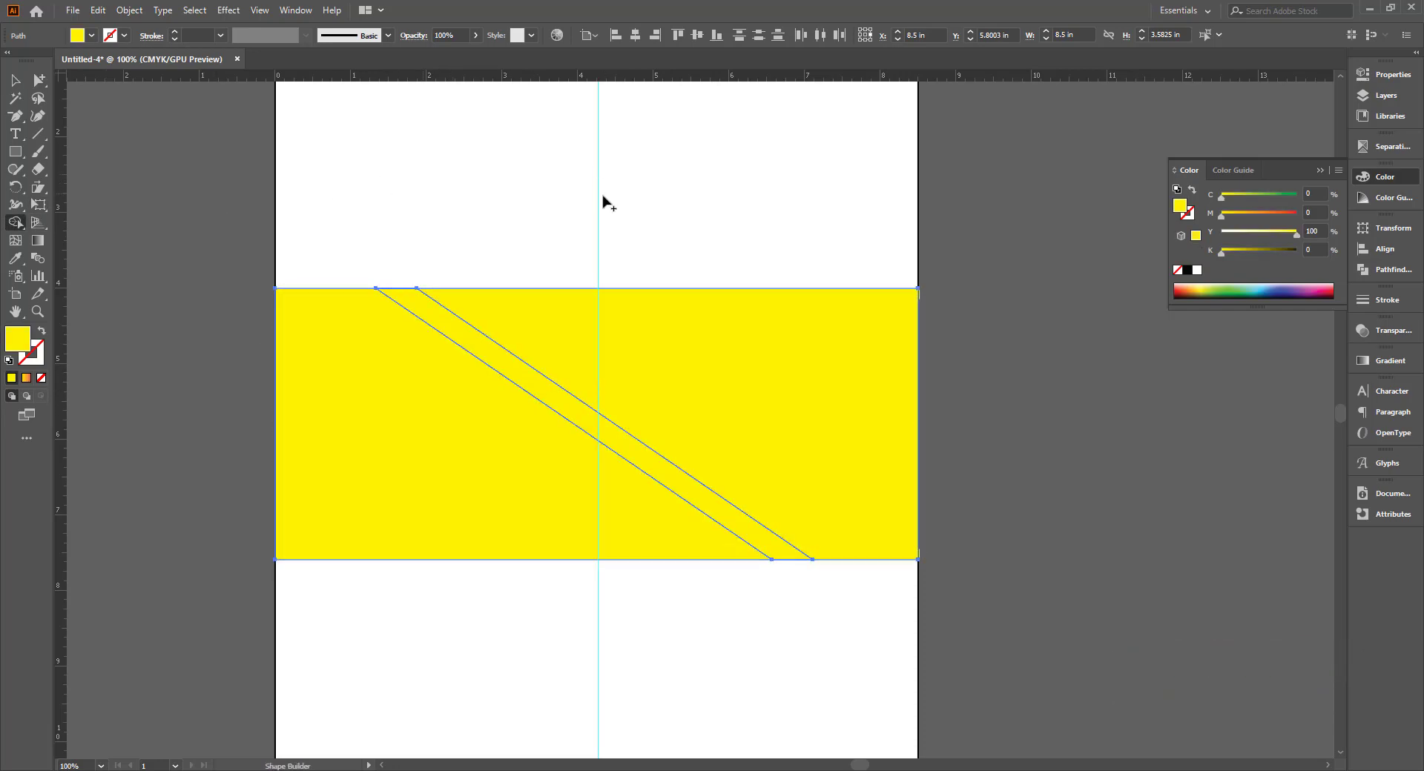
key(v)
right_click(466, 340)
click(512, 467)
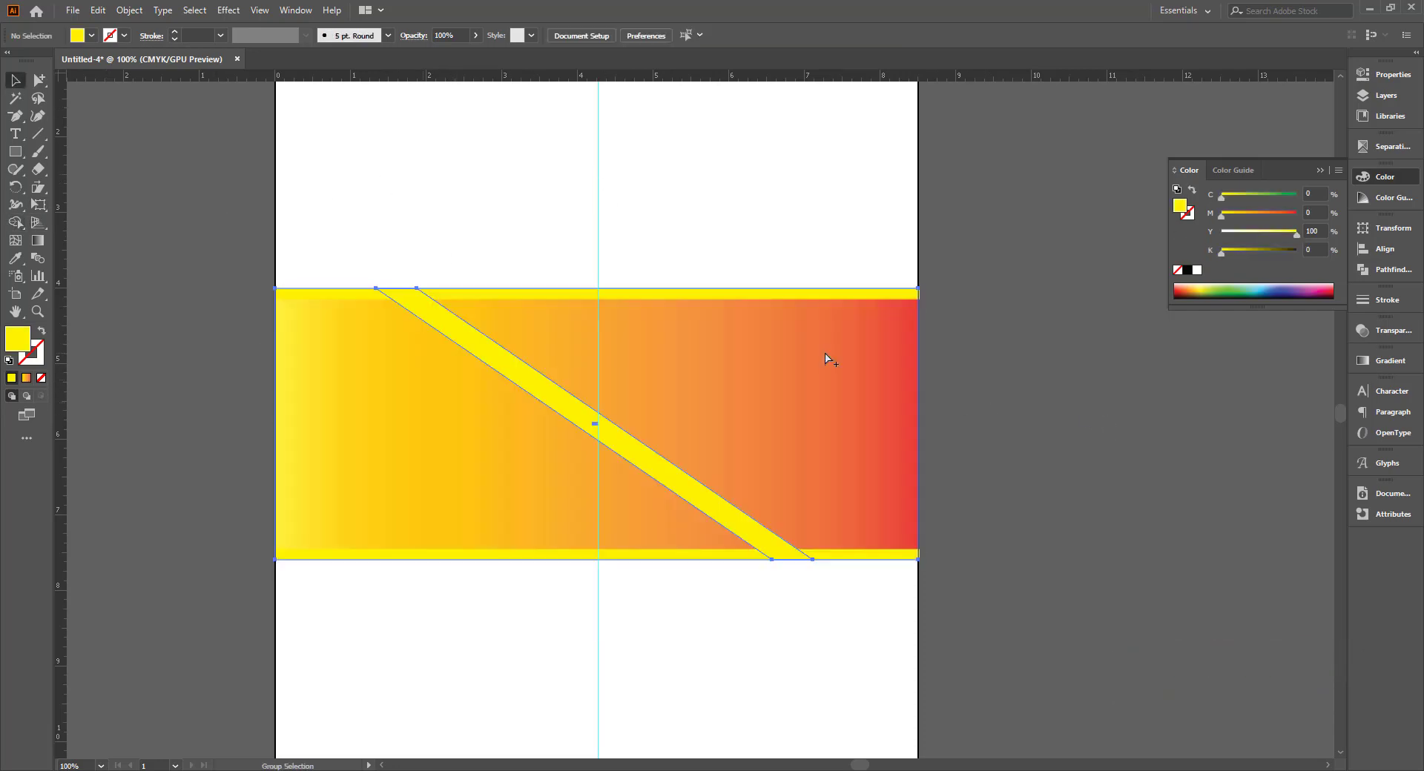
Delete the top and bottom yellow bars
click(465, 342)
click(349, 356)
click(1026, 510)
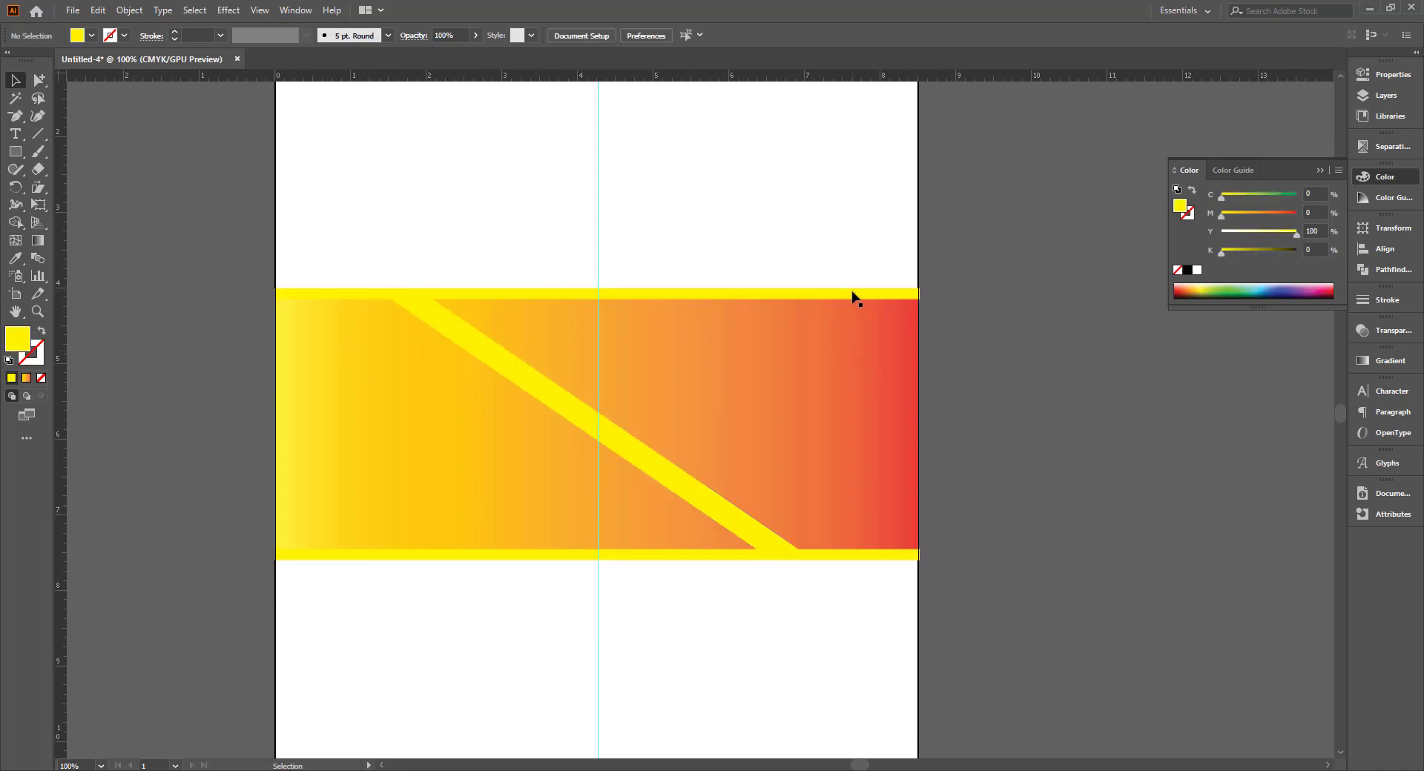
click(852, 294)
shift+click(900, 556)
key(Delete)
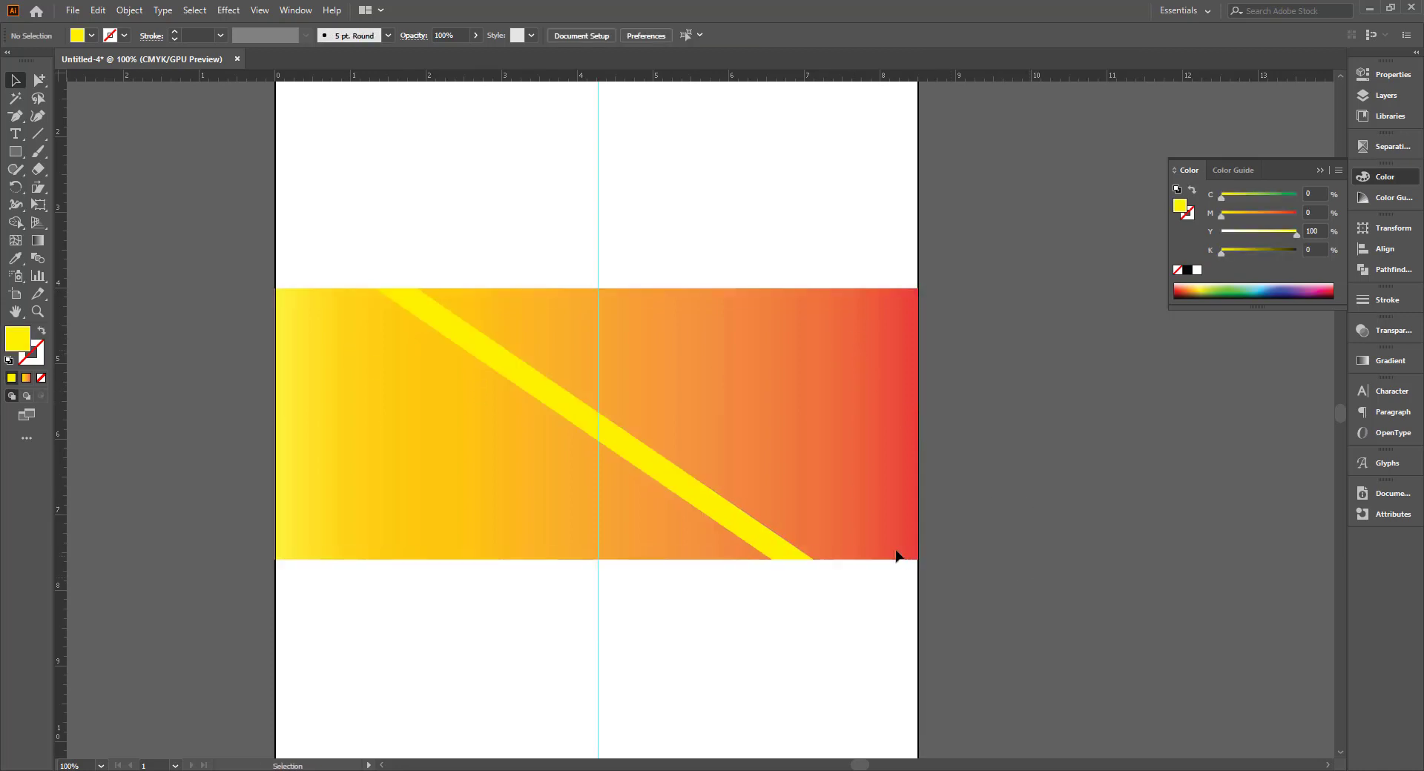
Split the band along the stripe with Shape Builder, removing slivers outside the band
click(715, 508)
shift+click(823, 545)
click(805, 567)
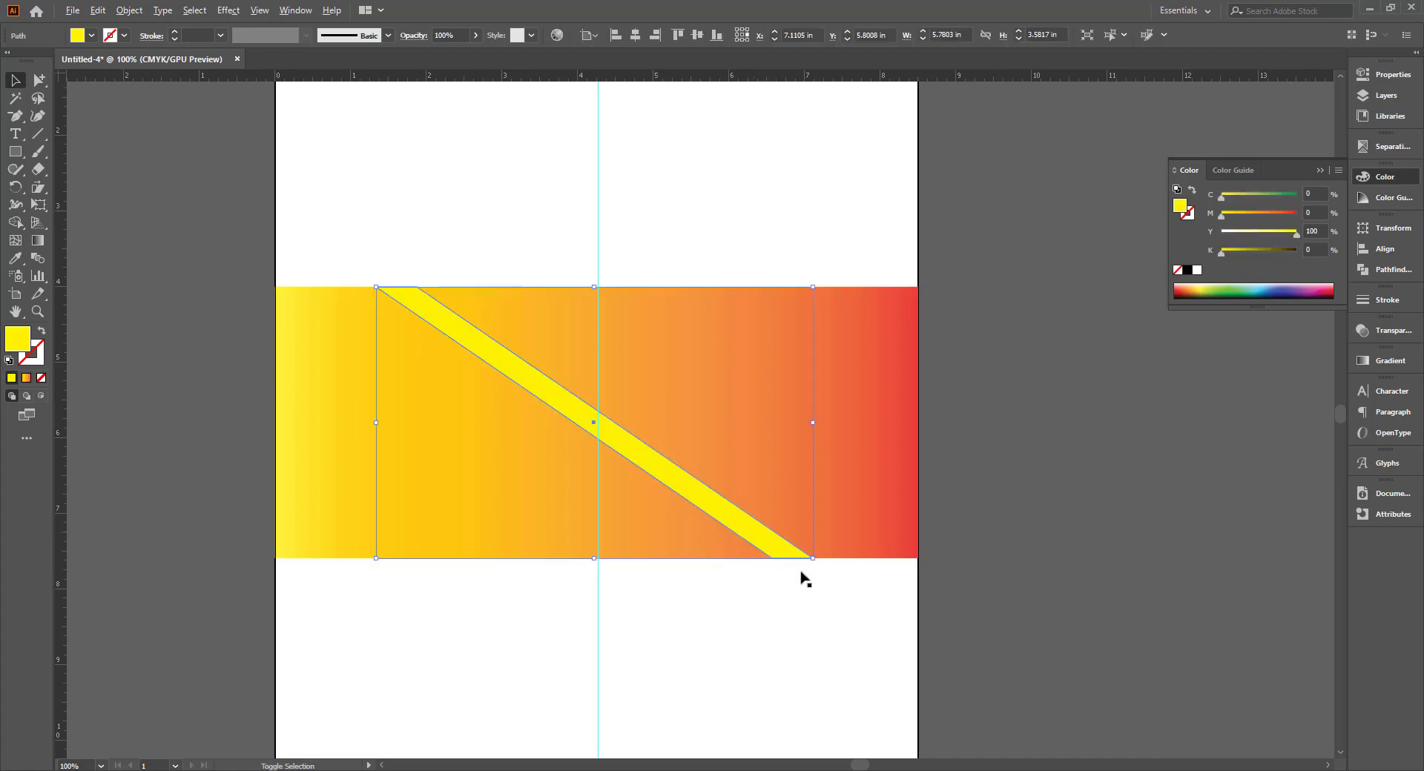
shift+click(887, 493)
shift+click(790, 552)
shift+click(790, 553)
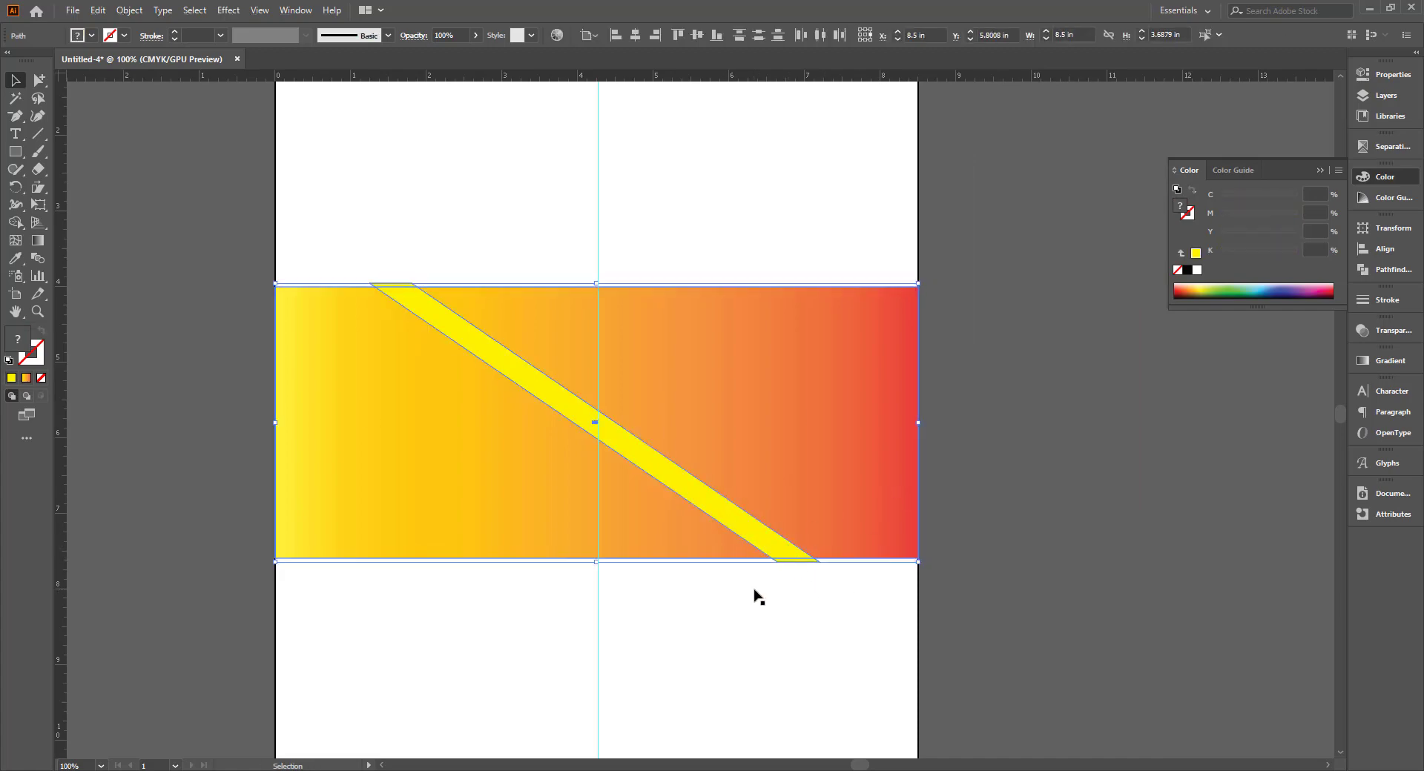
key(shift+m)
click(448, 438)
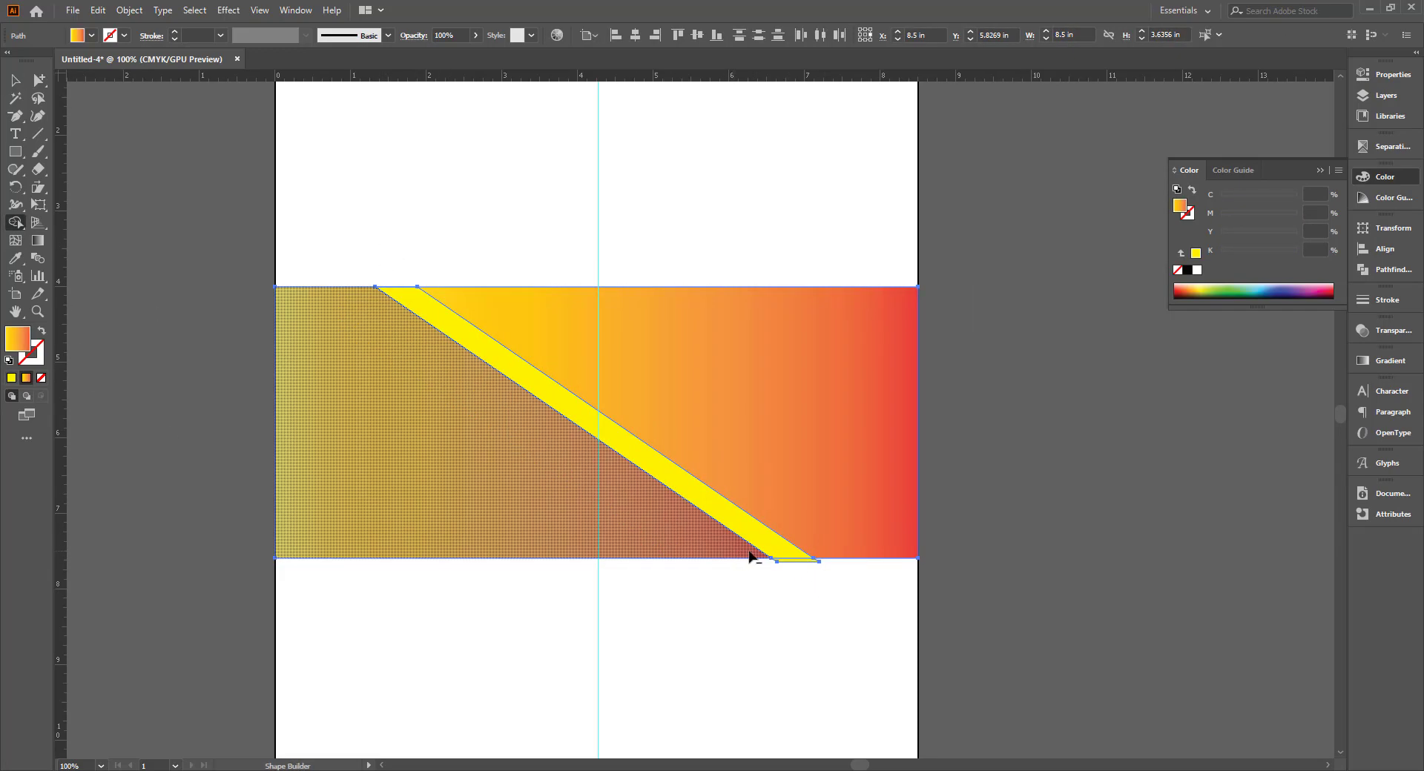
drag(391, 288, 795, 561)
click(17, 79)
click(1049, 518)
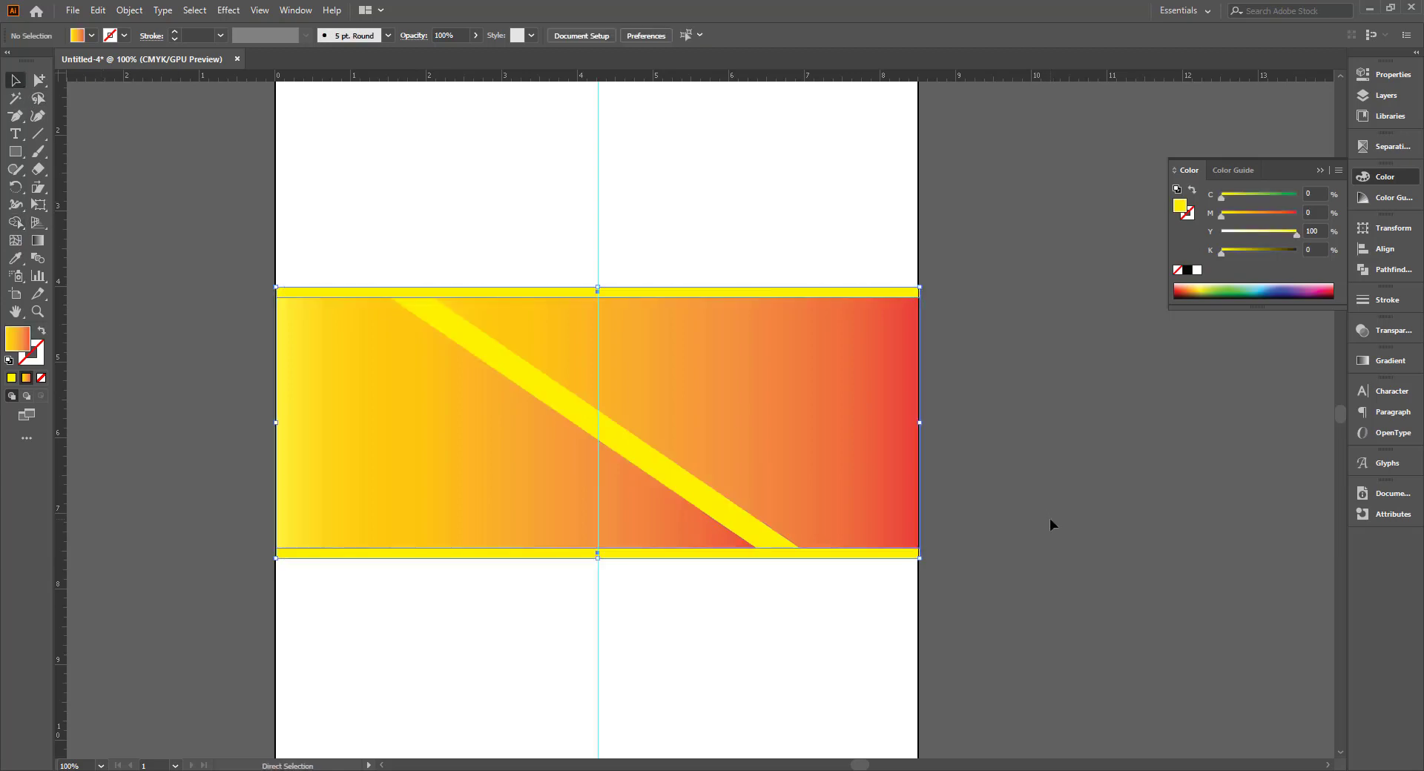
Reverse the gradient on the band piece right of the stripe
click(443, 331)
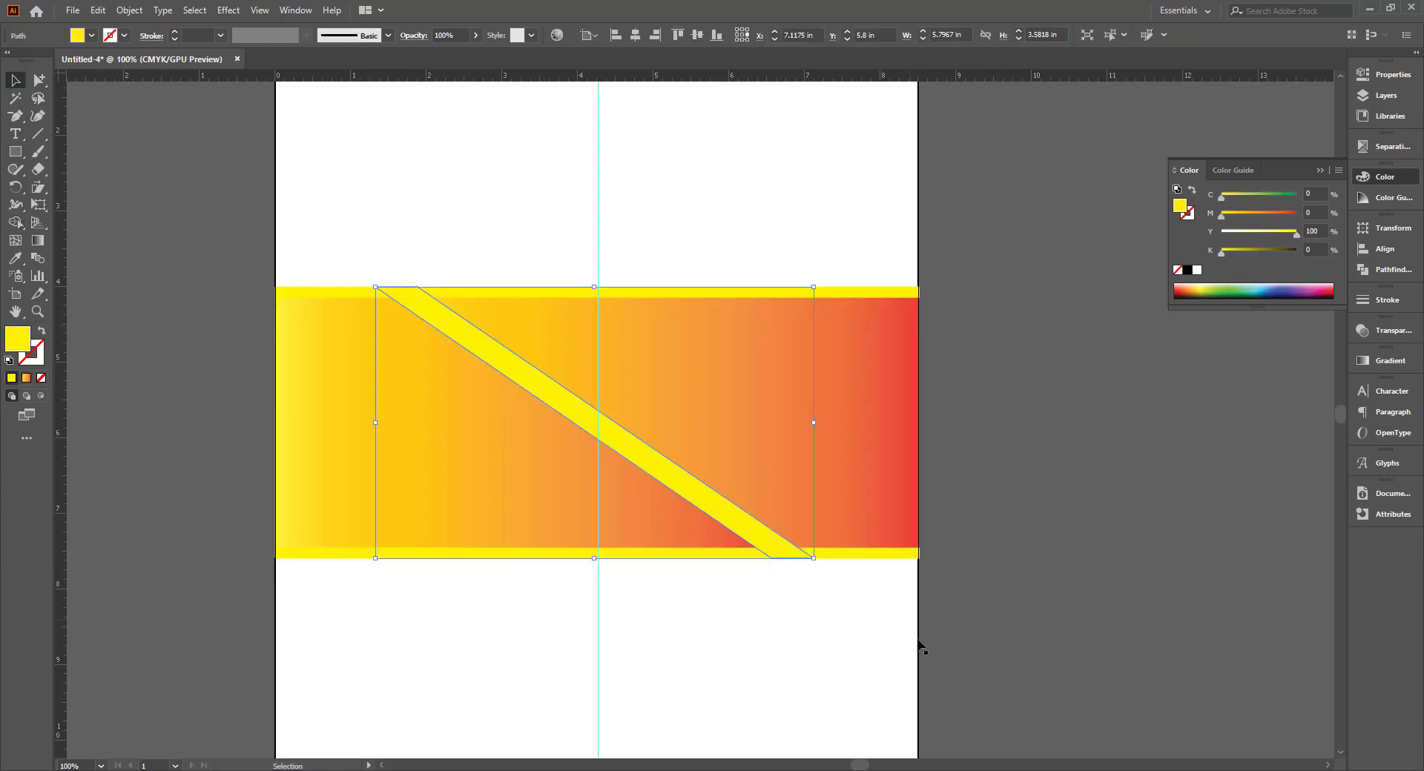
click(1027, 655)
click(539, 521)
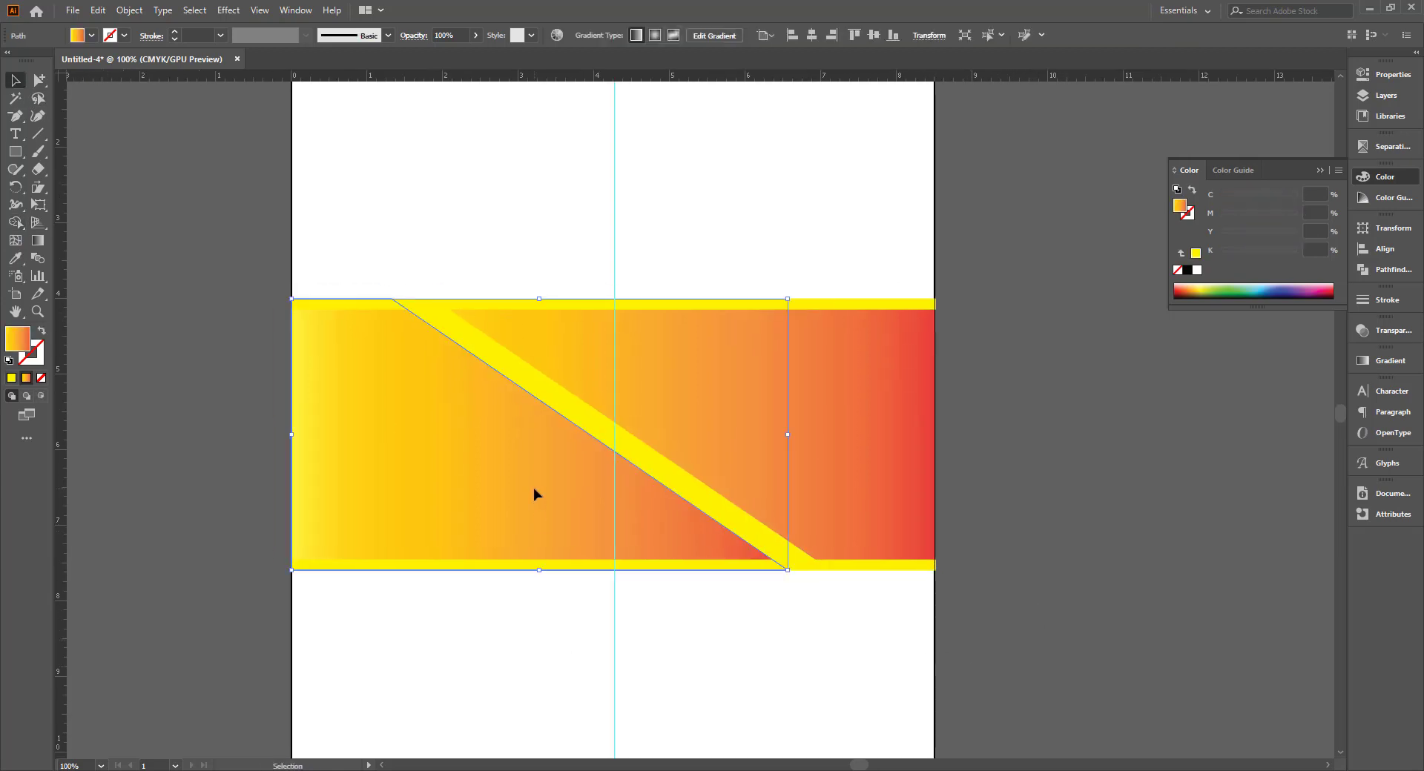
click(894, 473)
click(1389, 360)
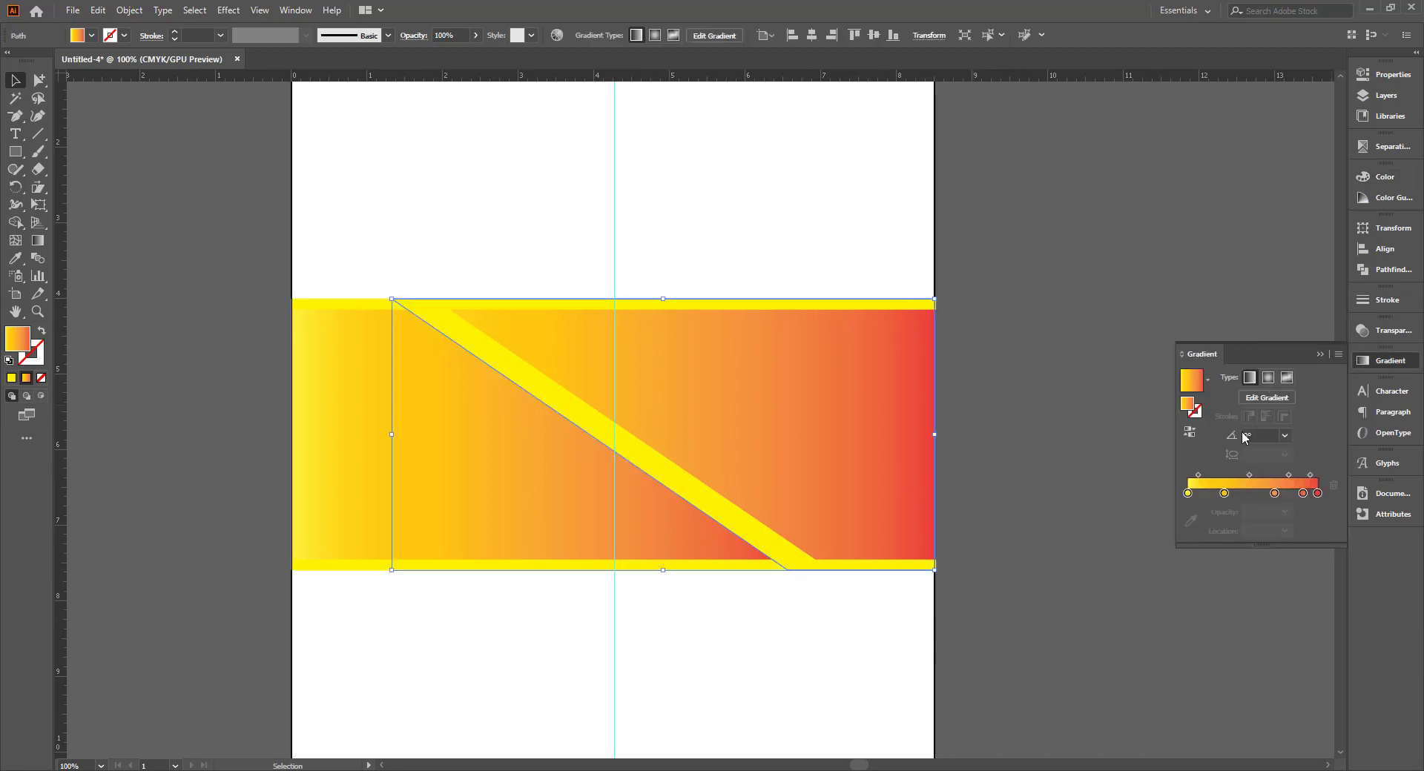
click(1189, 436)
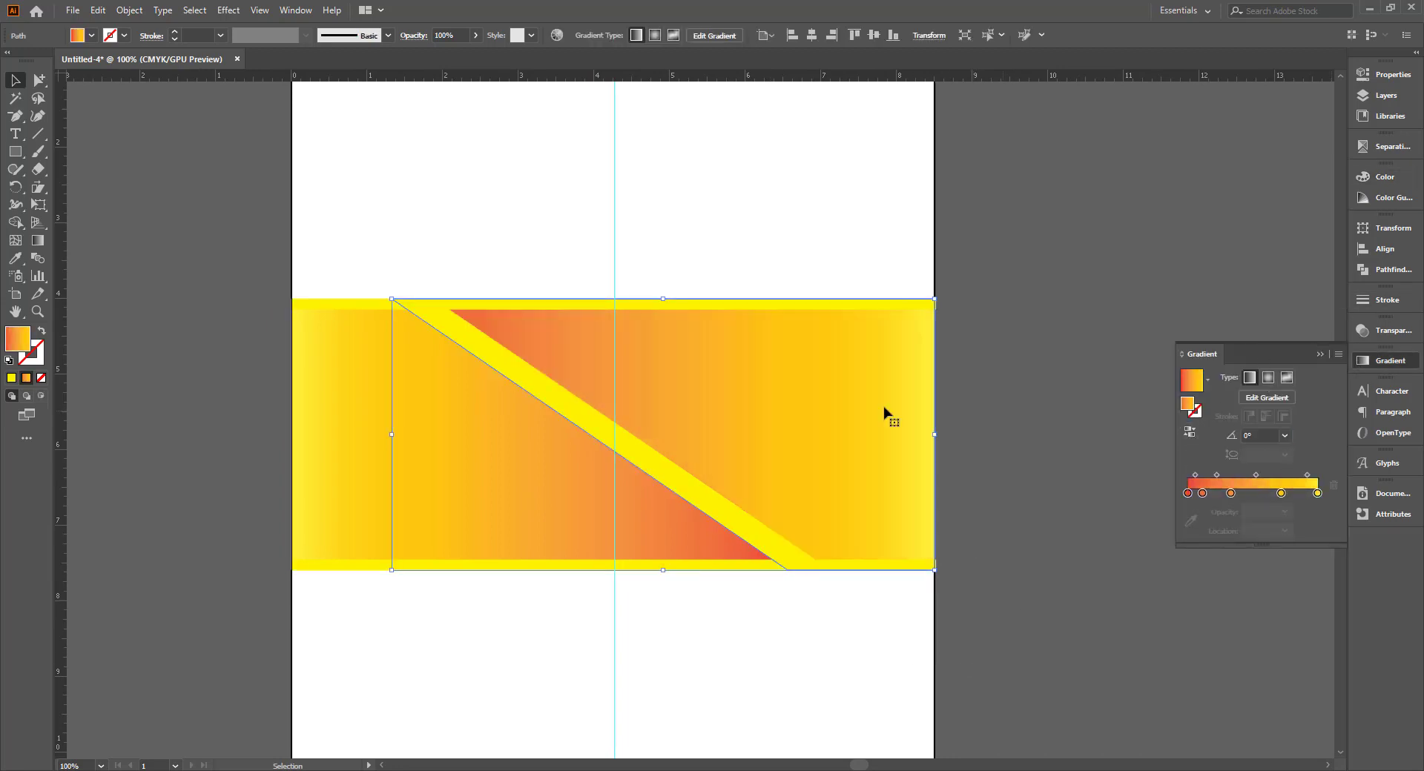
Shift the right piece's gradient blend rightward with the Gradient tool
click(1046, 408)
click(878, 407)
key(g)
drag(757, 436, 772, 438)
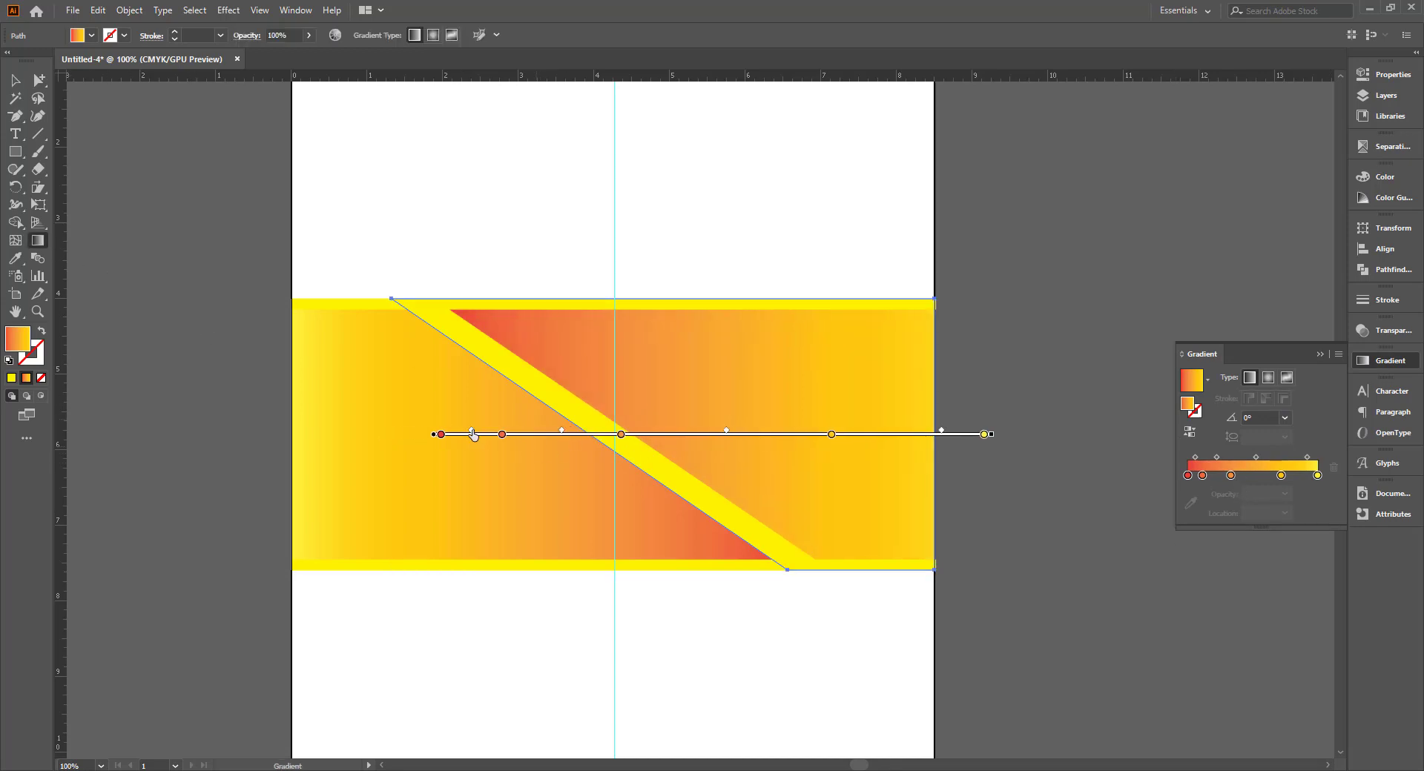
Reverse the left piece's gradient and remove its extra middle stops
click(15, 80)
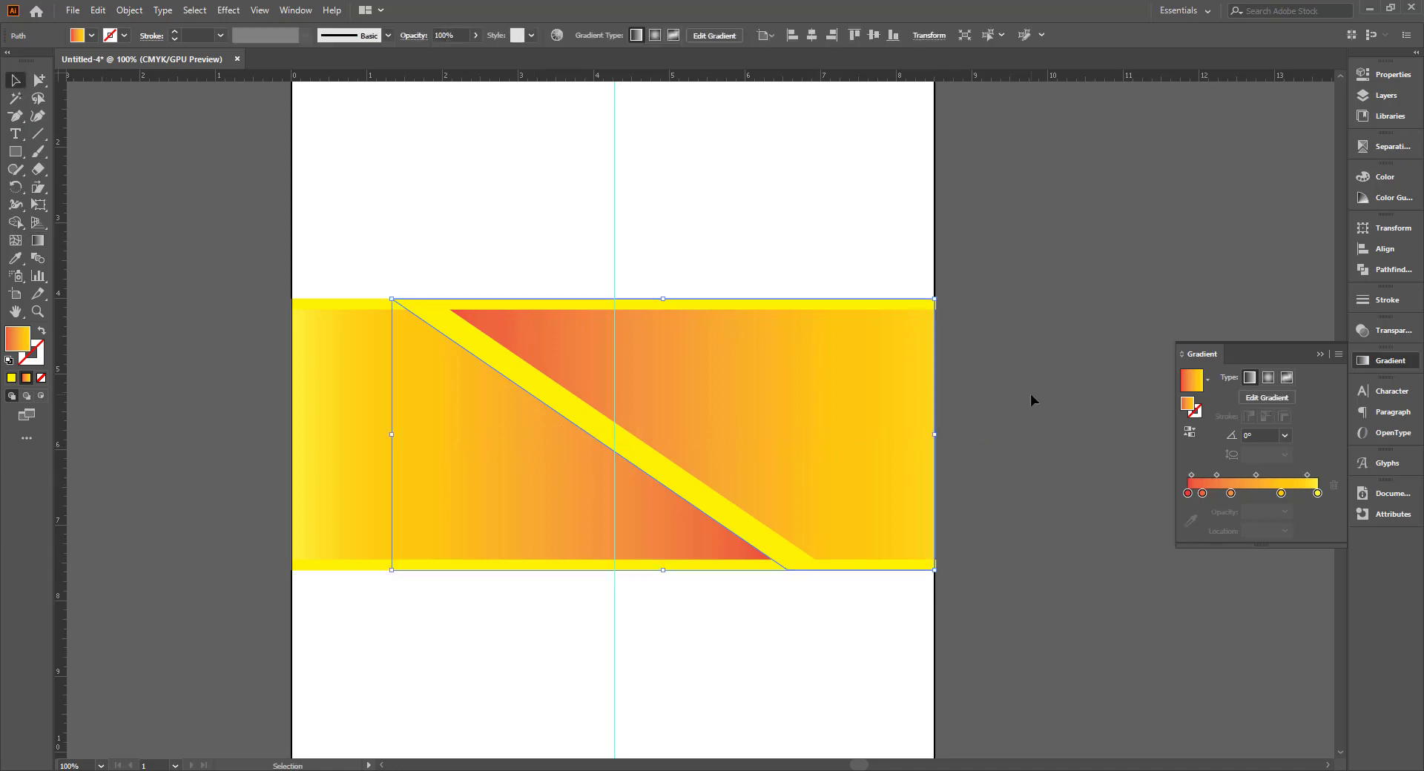
click(1030, 394)
click(467, 431)
click(1190, 432)
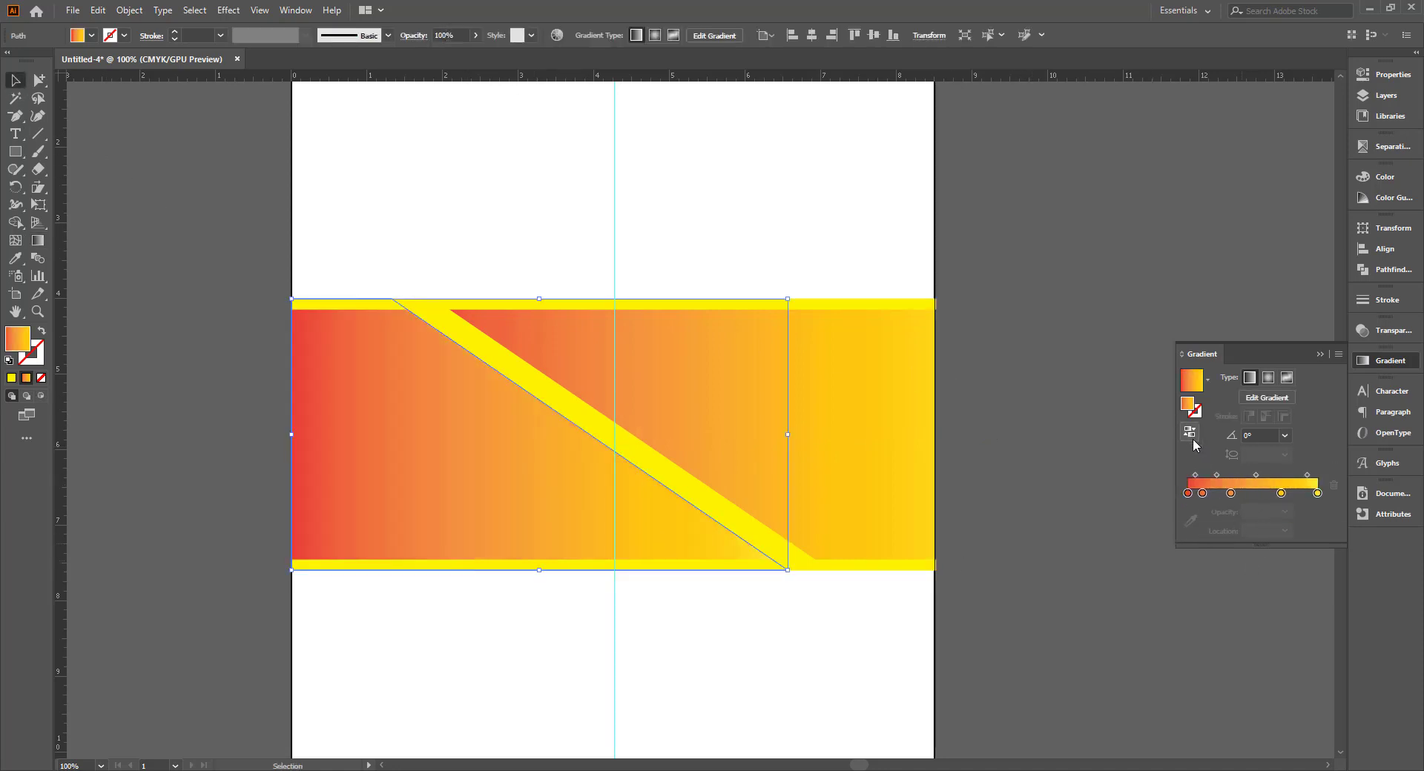
drag(1231, 493, 1235, 493)
click(1334, 485)
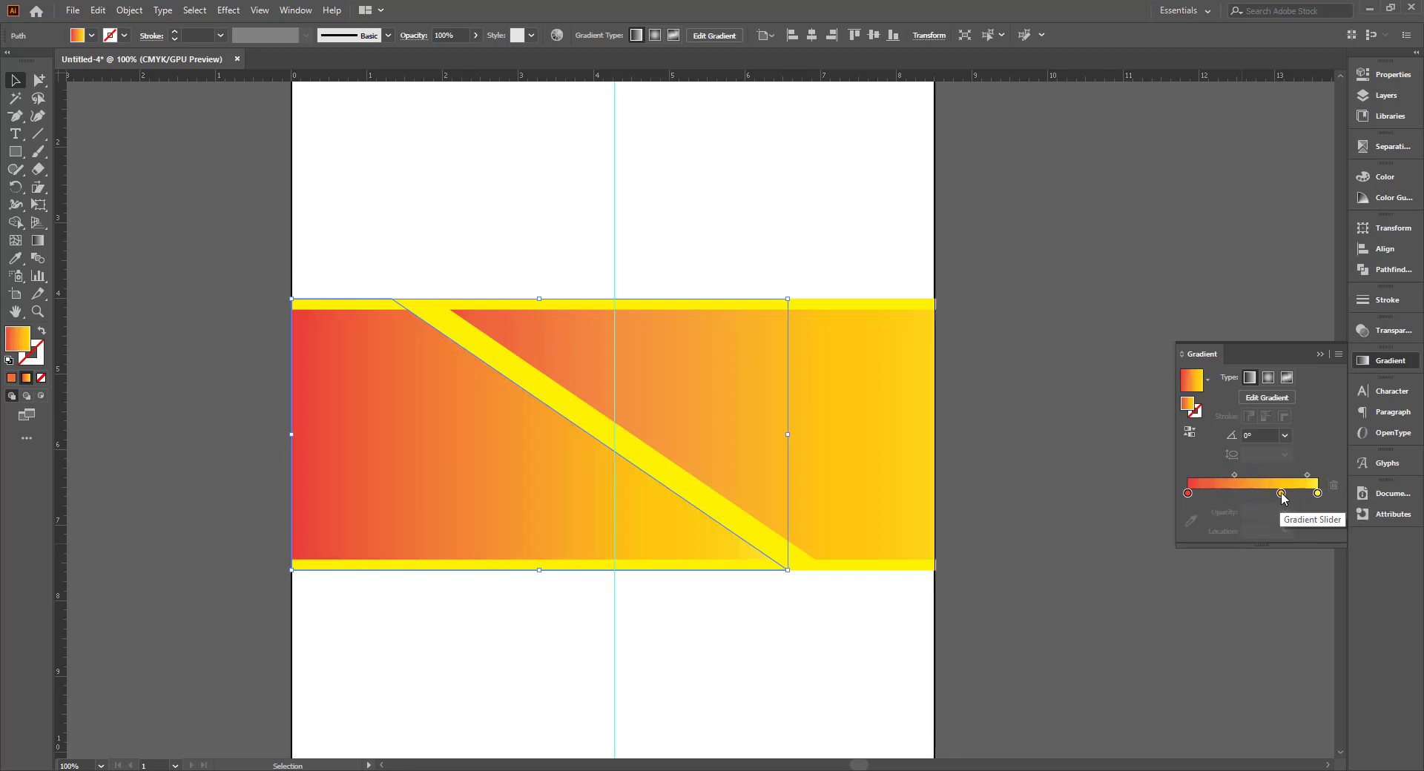
drag(1281, 493, 1283, 530)
Change the yellow end stop to a dark maroon red and move the midpoint right
double_click(1318, 494)
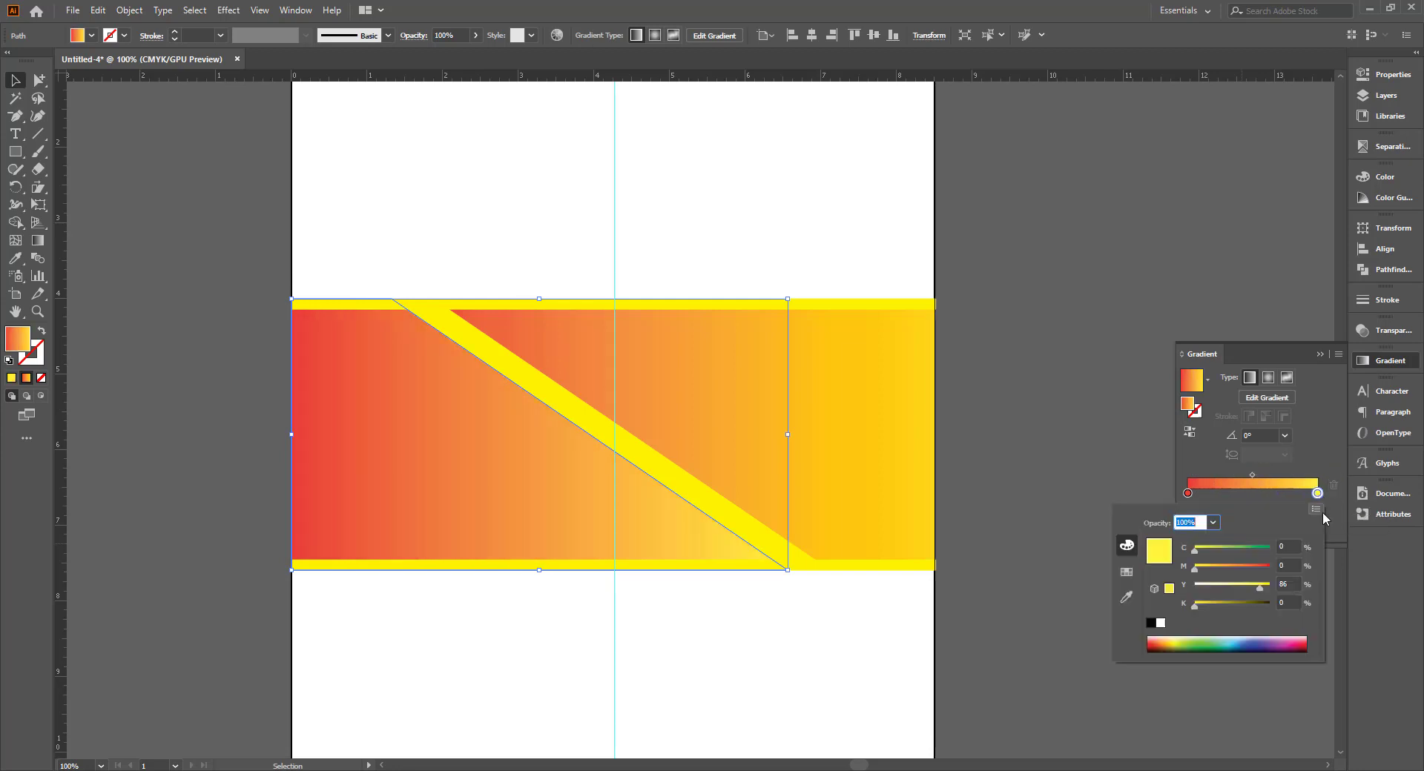
click(1259, 572)
drag(1195, 604, 1225, 612)
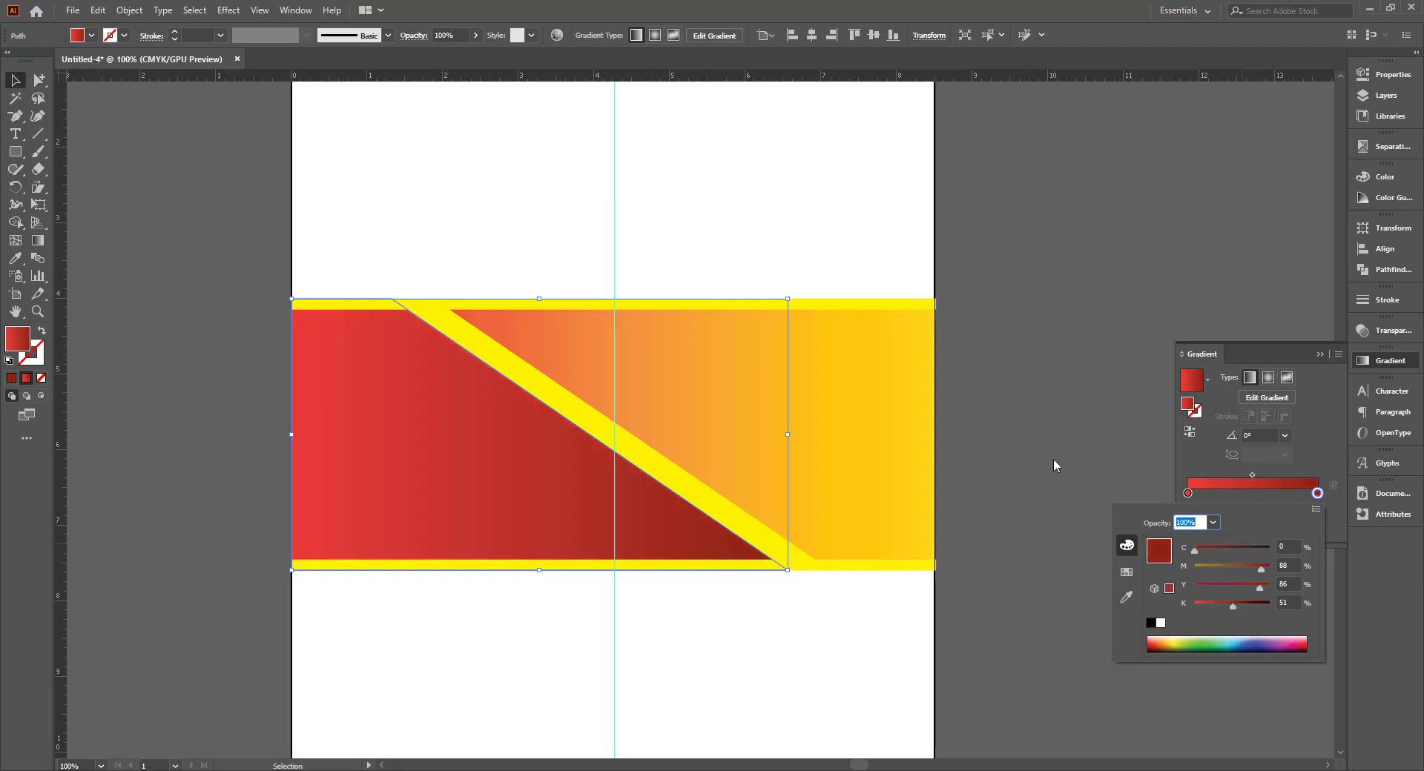
mouse_move(1252, 474)
mouse_down()
mouse_move(1265, 477)
mouse_move(1201, 494)
mouse_up()
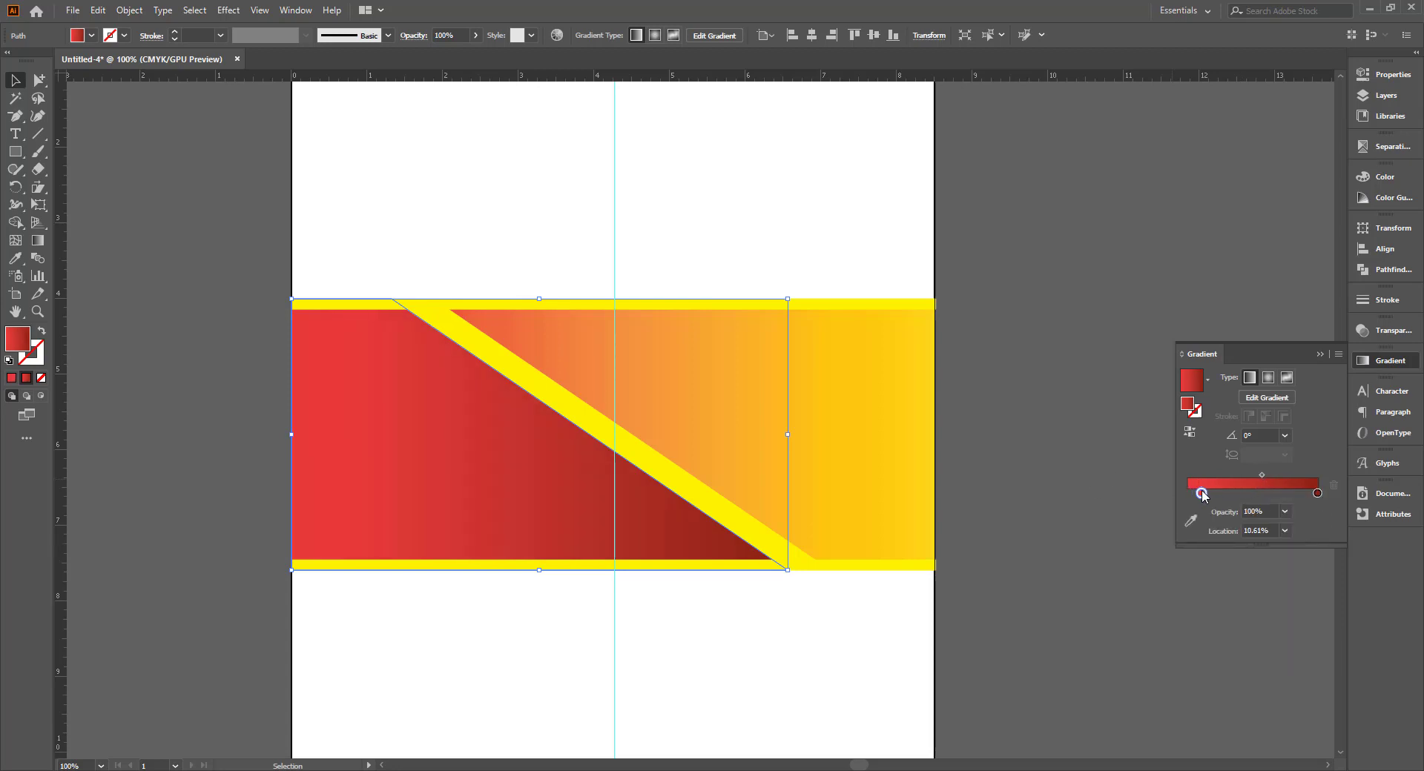
click(1076, 475)
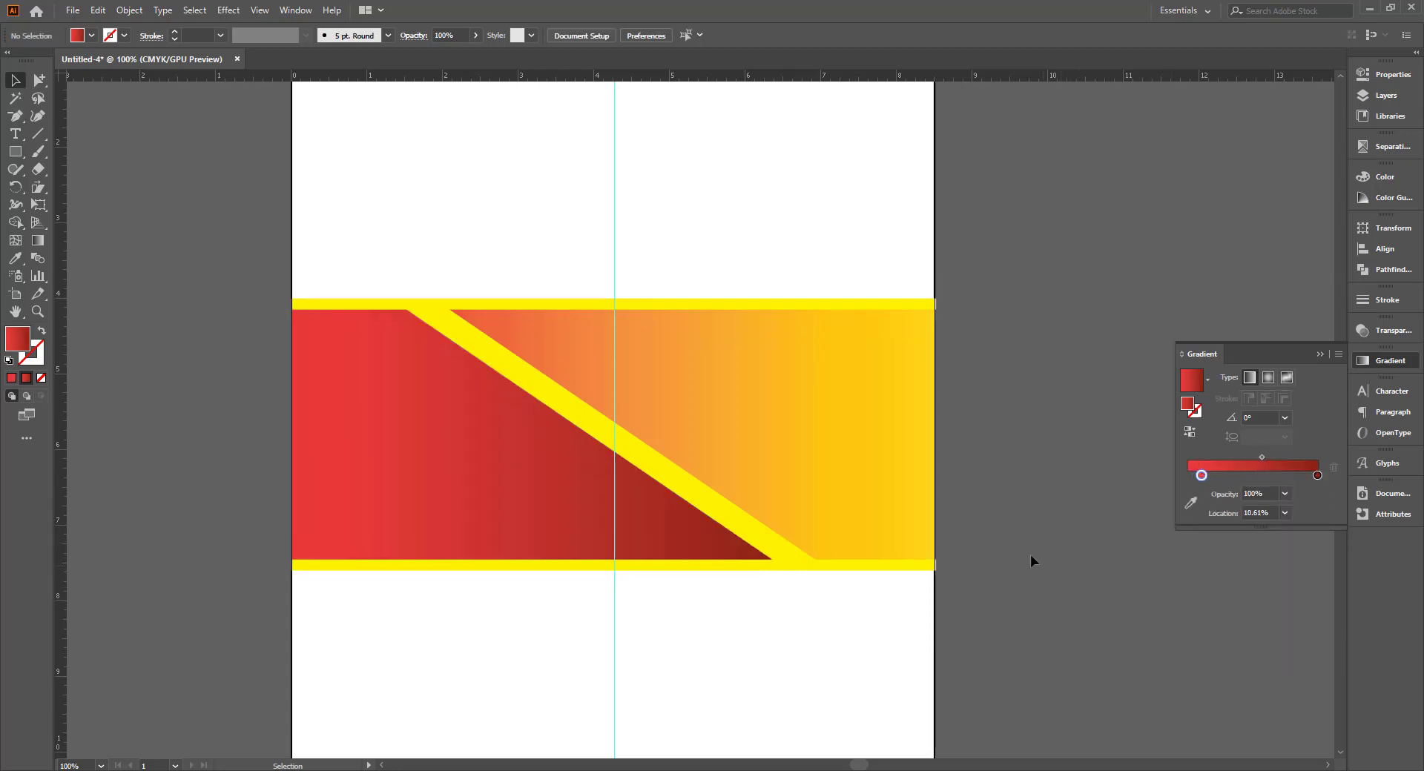
Copy the left piece's red gradient onto the top yellow bar with the Eyedropper
click(747, 306)
click(22, 259)
click(434, 419)
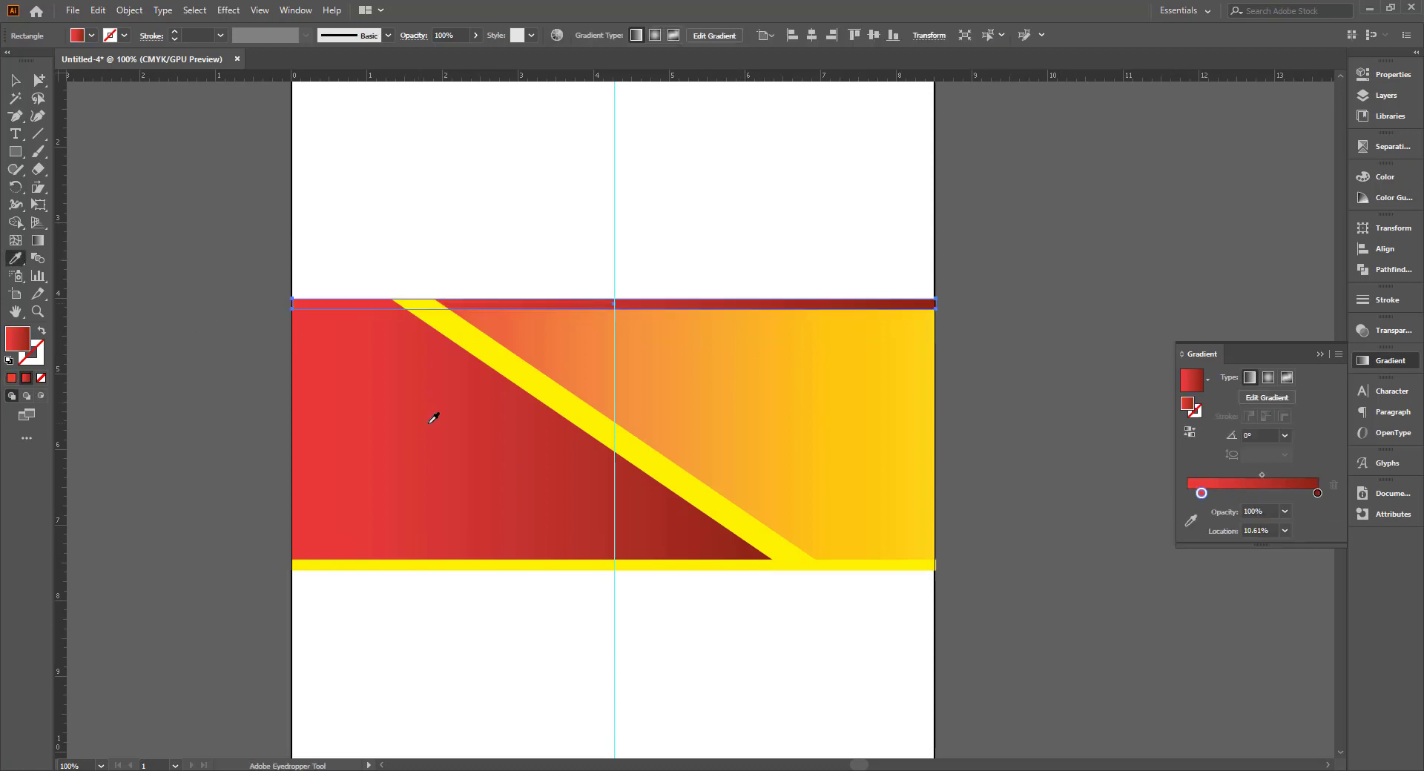
click(15, 79)
click(1061, 339)
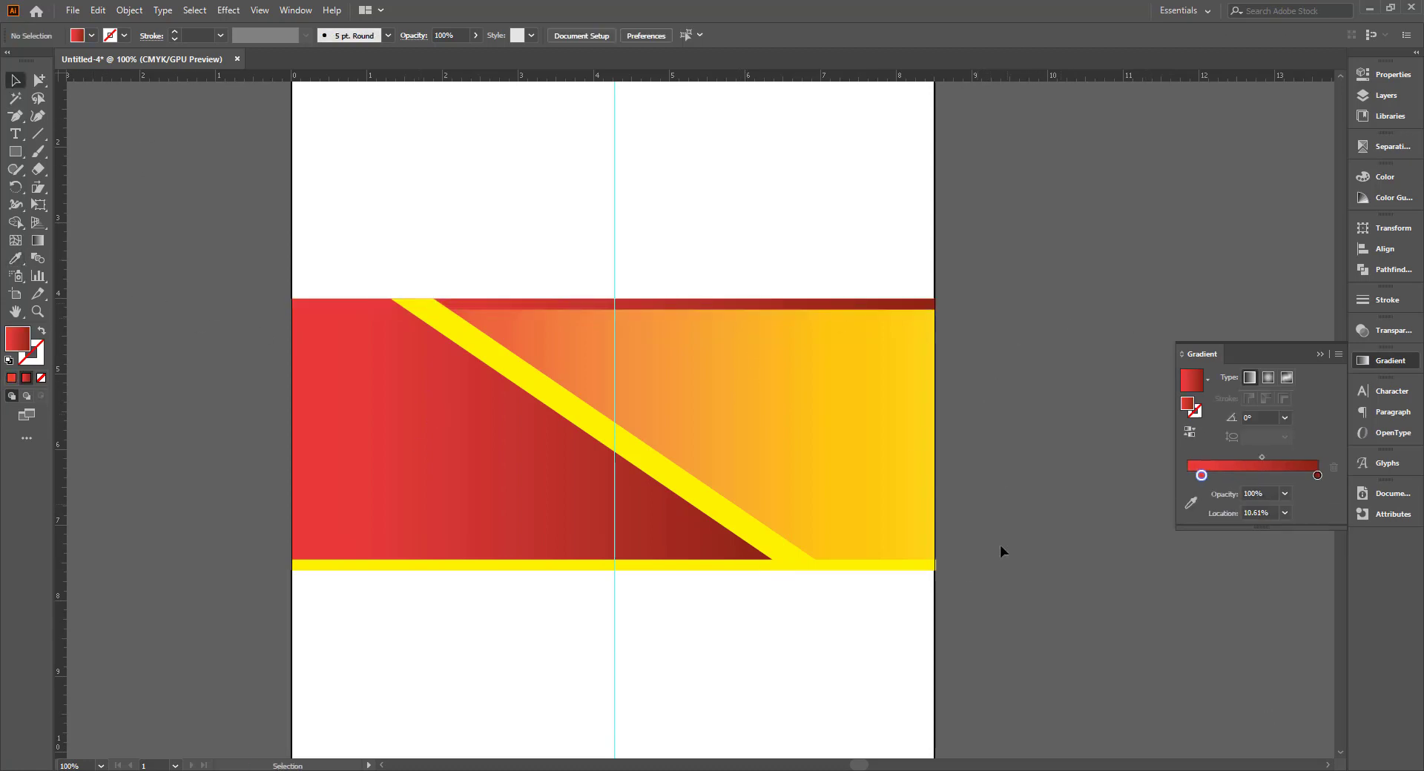
Apply the same red gradient to the bottom yellow stripe
click(739, 567)
click(15, 258)
click(478, 303)
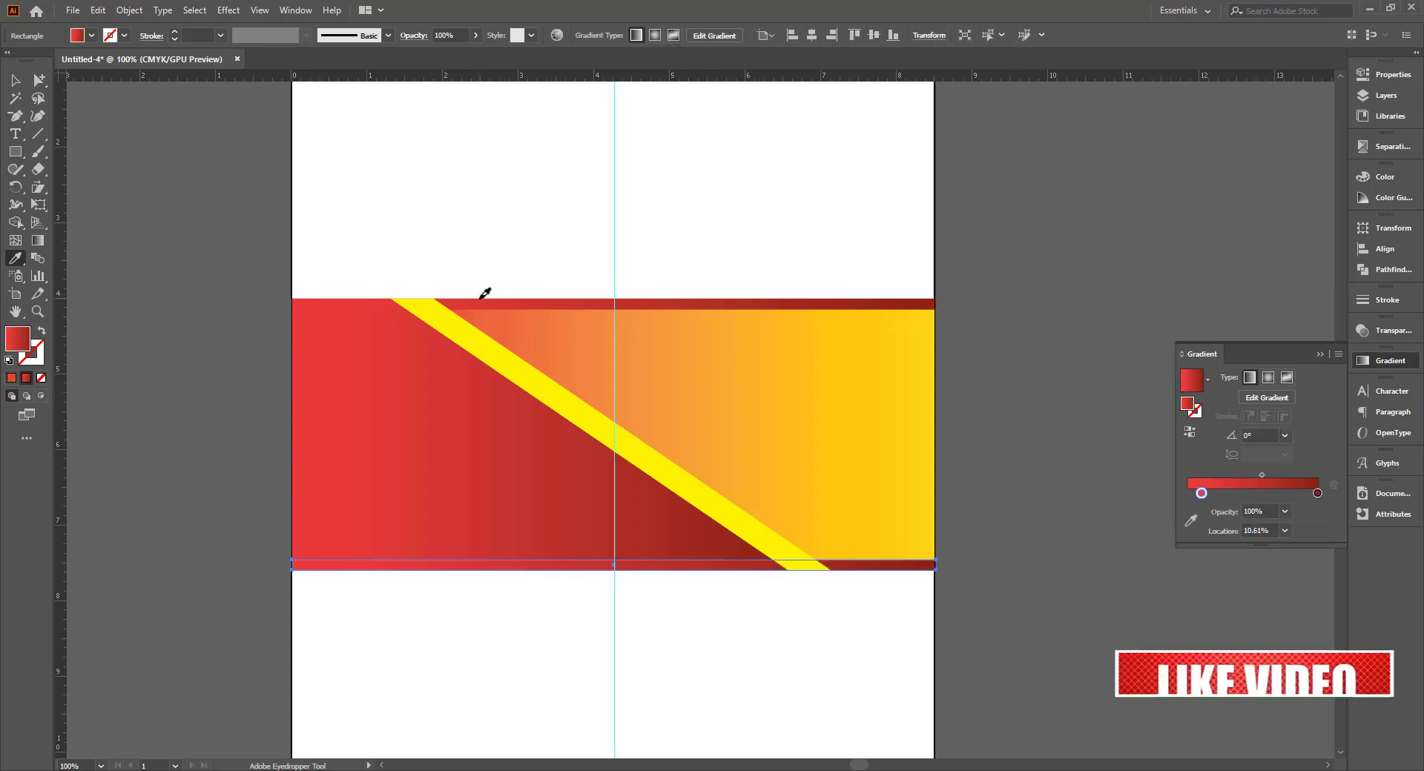
click(14, 80)
click(1065, 373)
Move the bottom stripe's left gradient colour stop to 32%
scroll(1009, 541, down, 1)
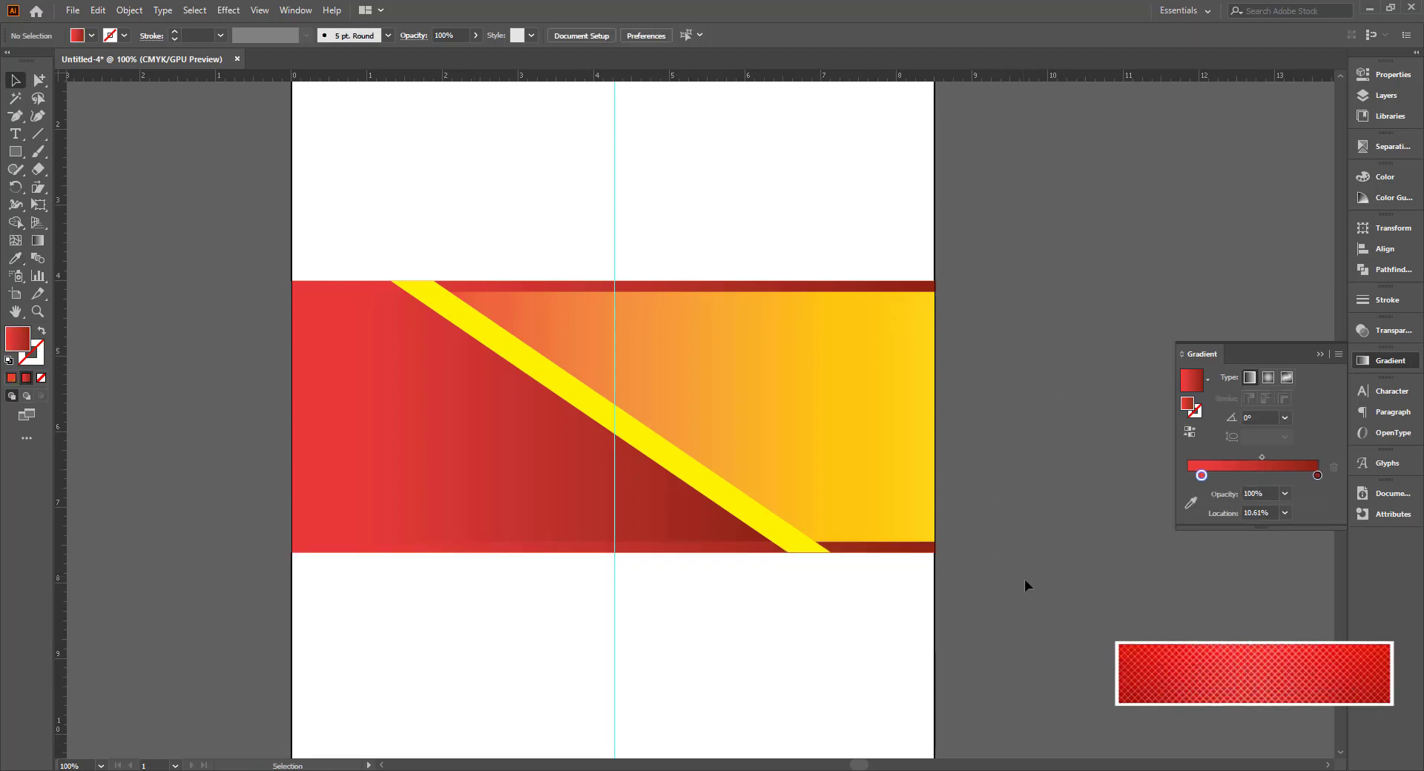
click(917, 549)
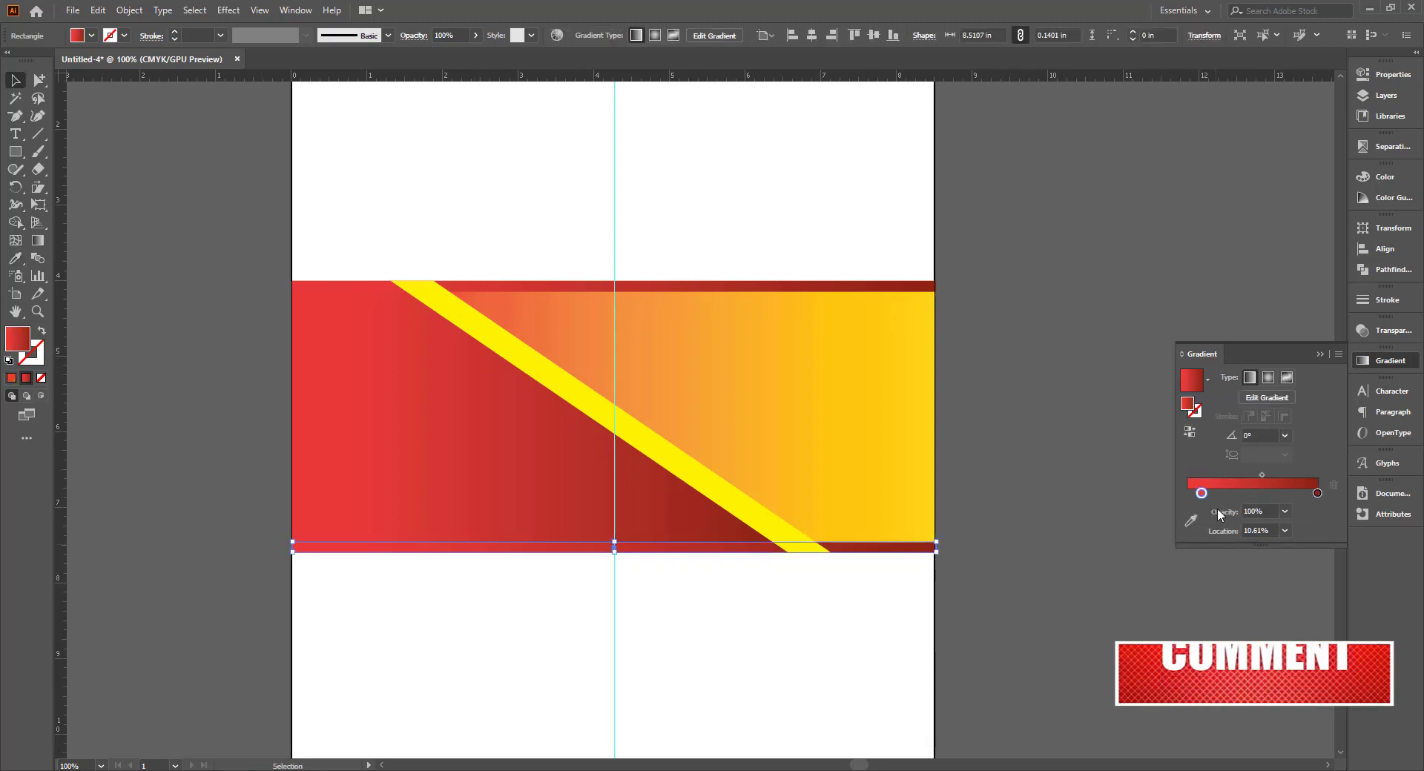
click(1033, 621)
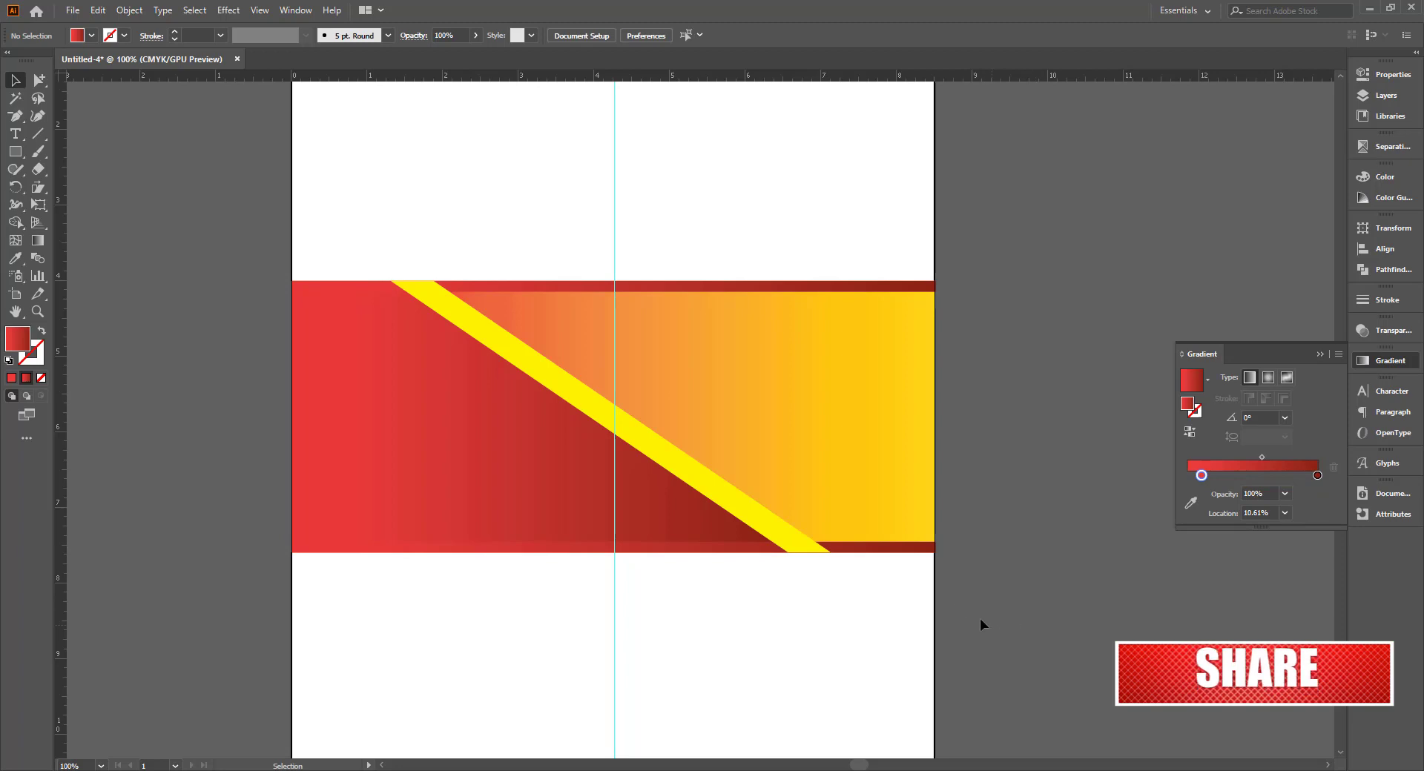
click(894, 548)
drag(1230, 492, 1267, 492)
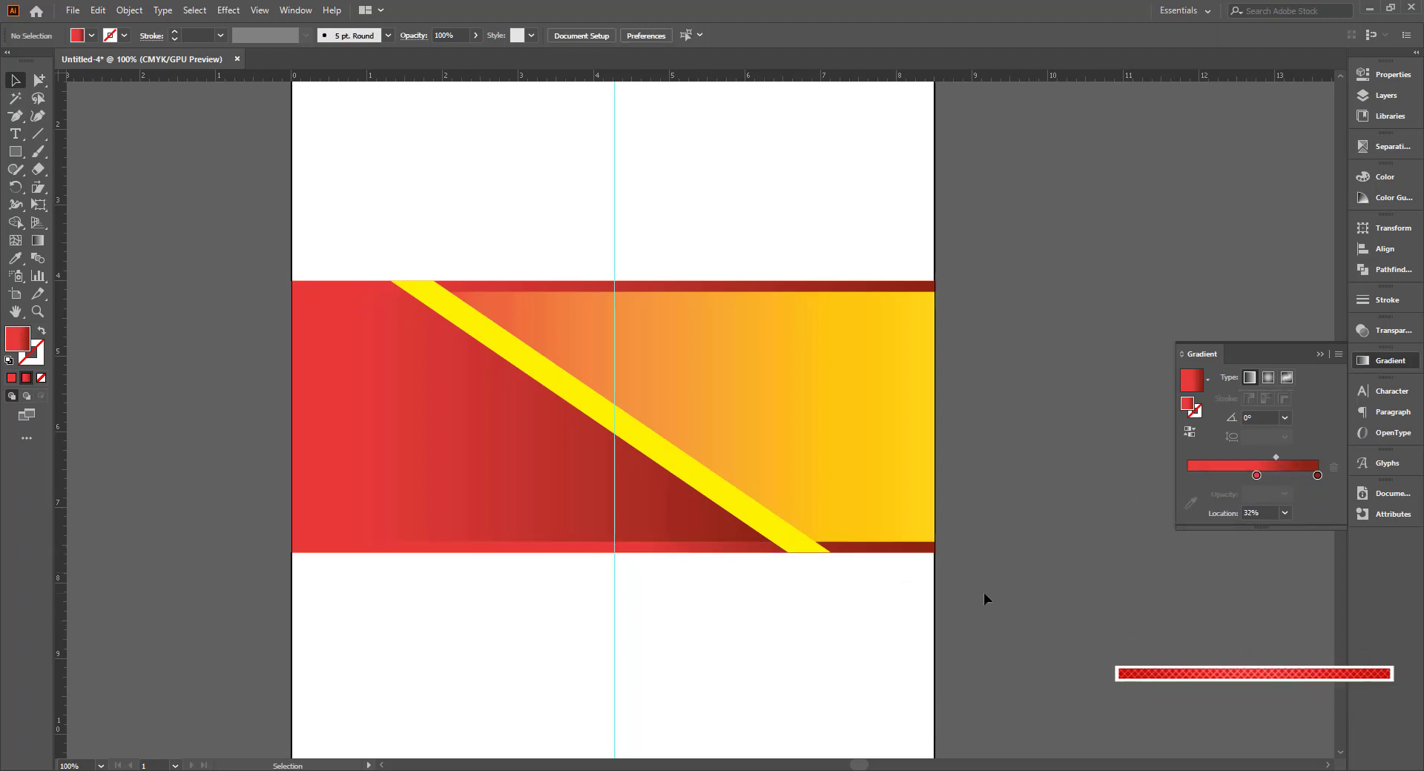
click(1031, 594)
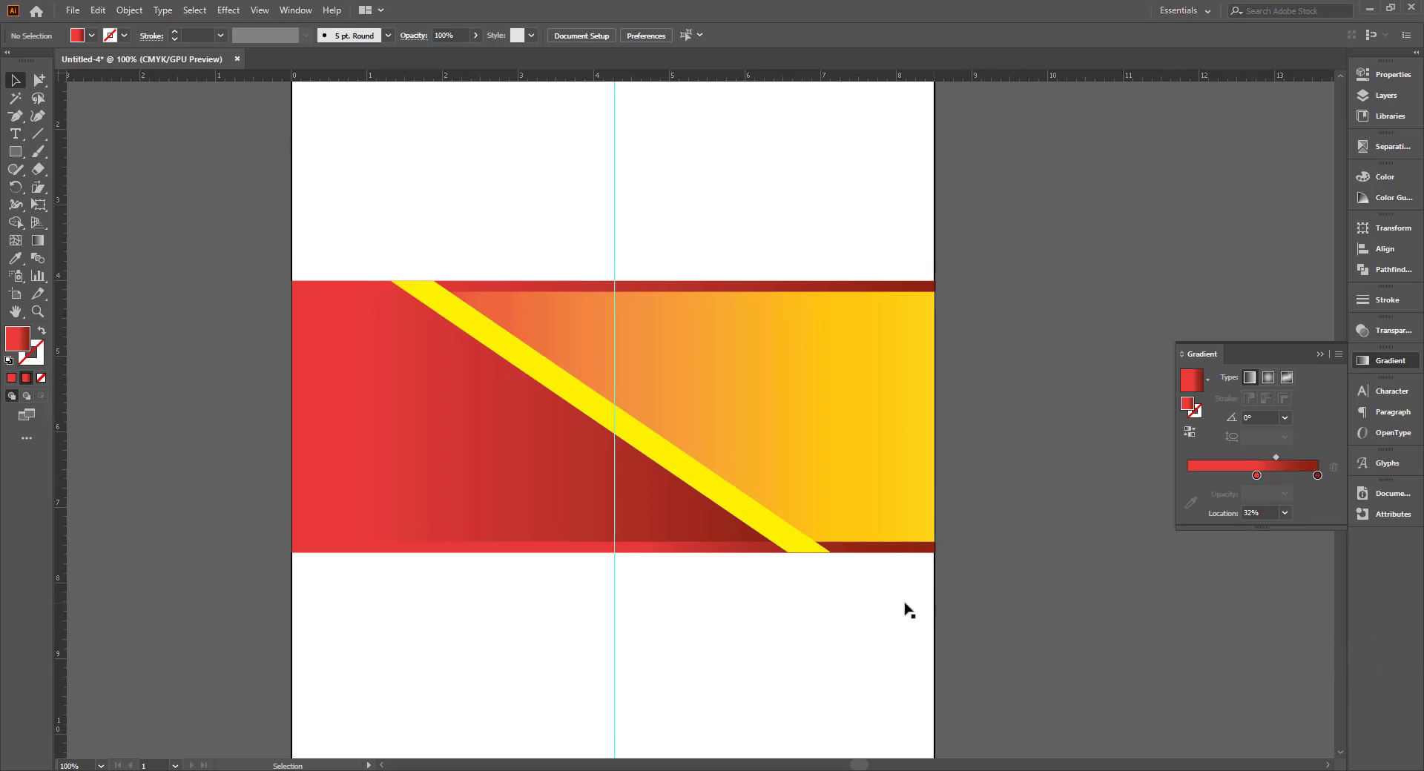
click(726, 549)
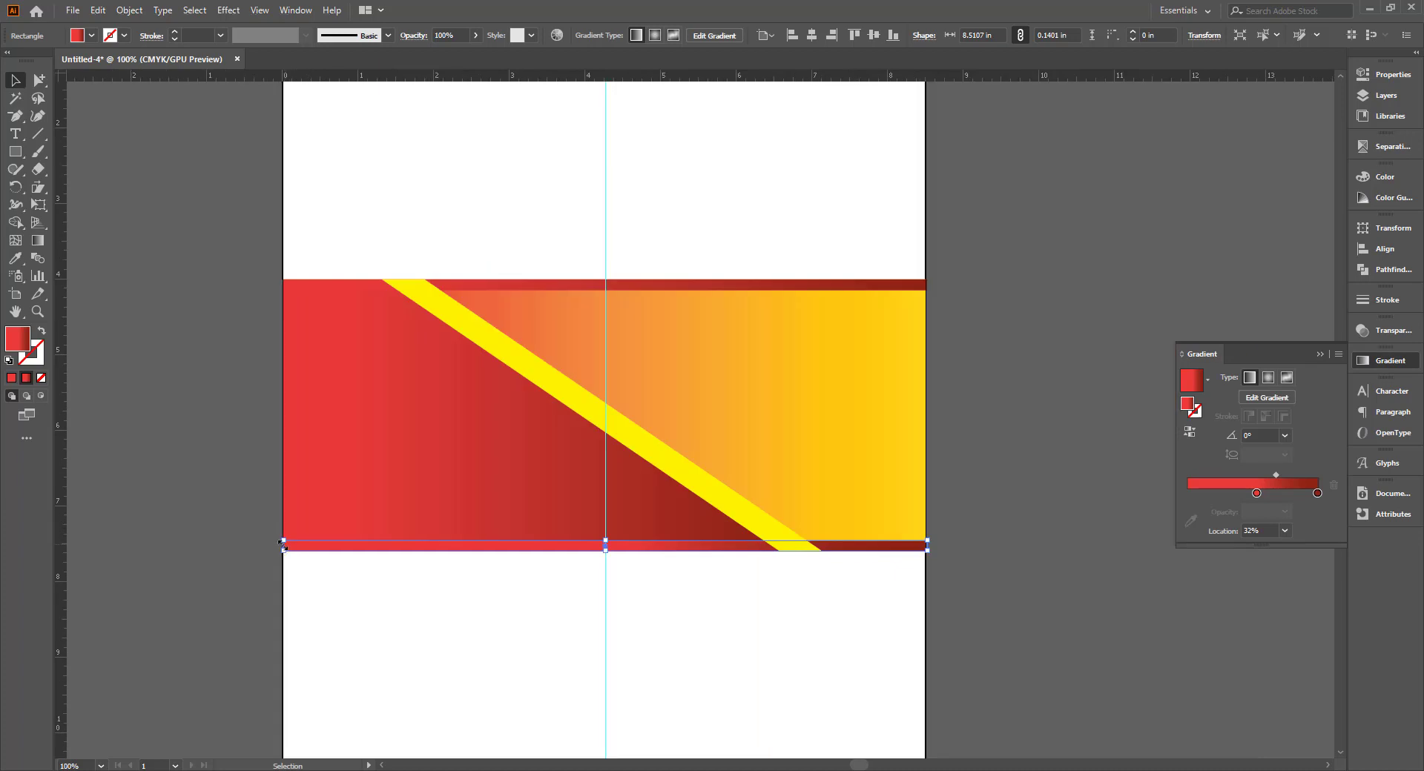
Undo a first attempt at shortening the bottom strip from its left end
drag(297, 551, 642, 549)
key(ctrl+z)
click(38, 80)
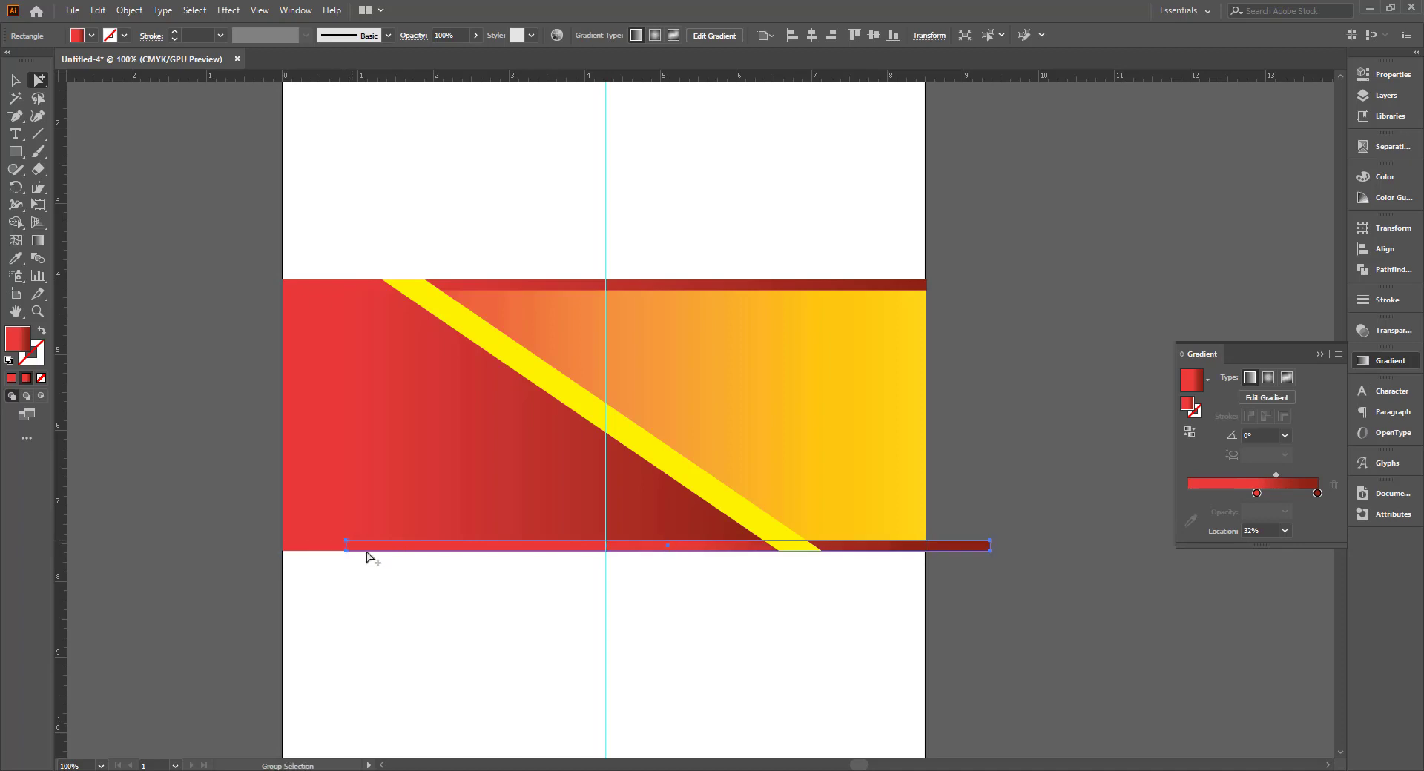
key(z)
click(17, 81)
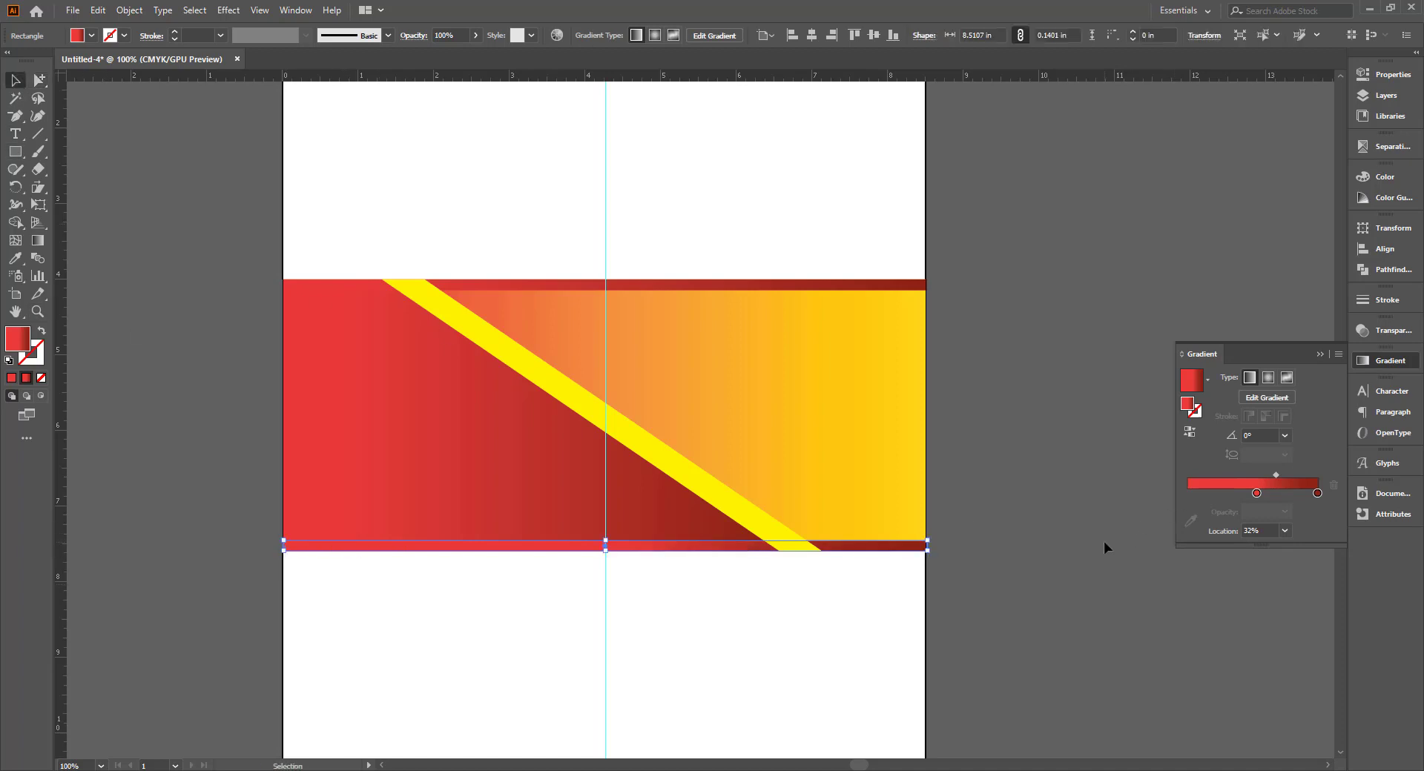
Set the strip's width to 3 in, then pull its left end right to the yellow diagonal
click(1390, 234)
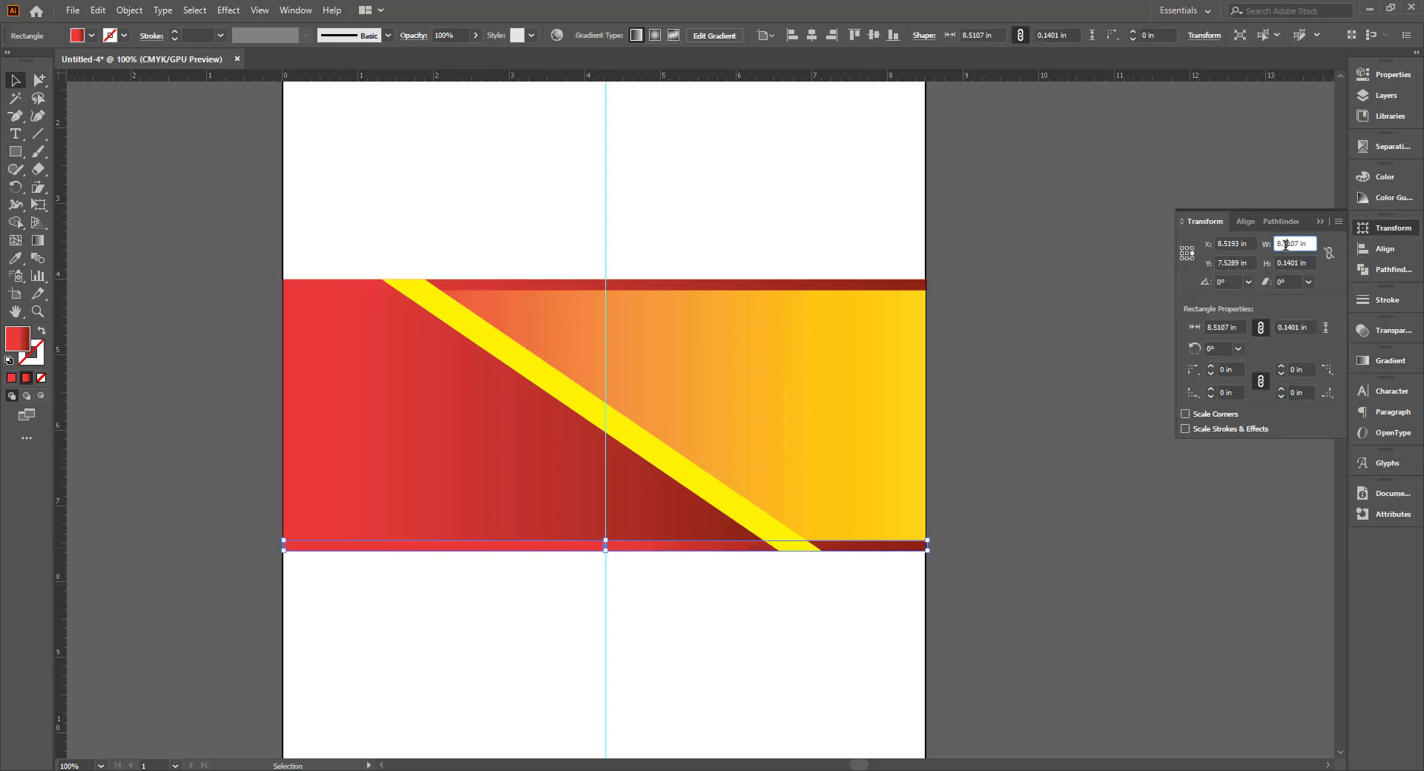
text(3)
key(Return)
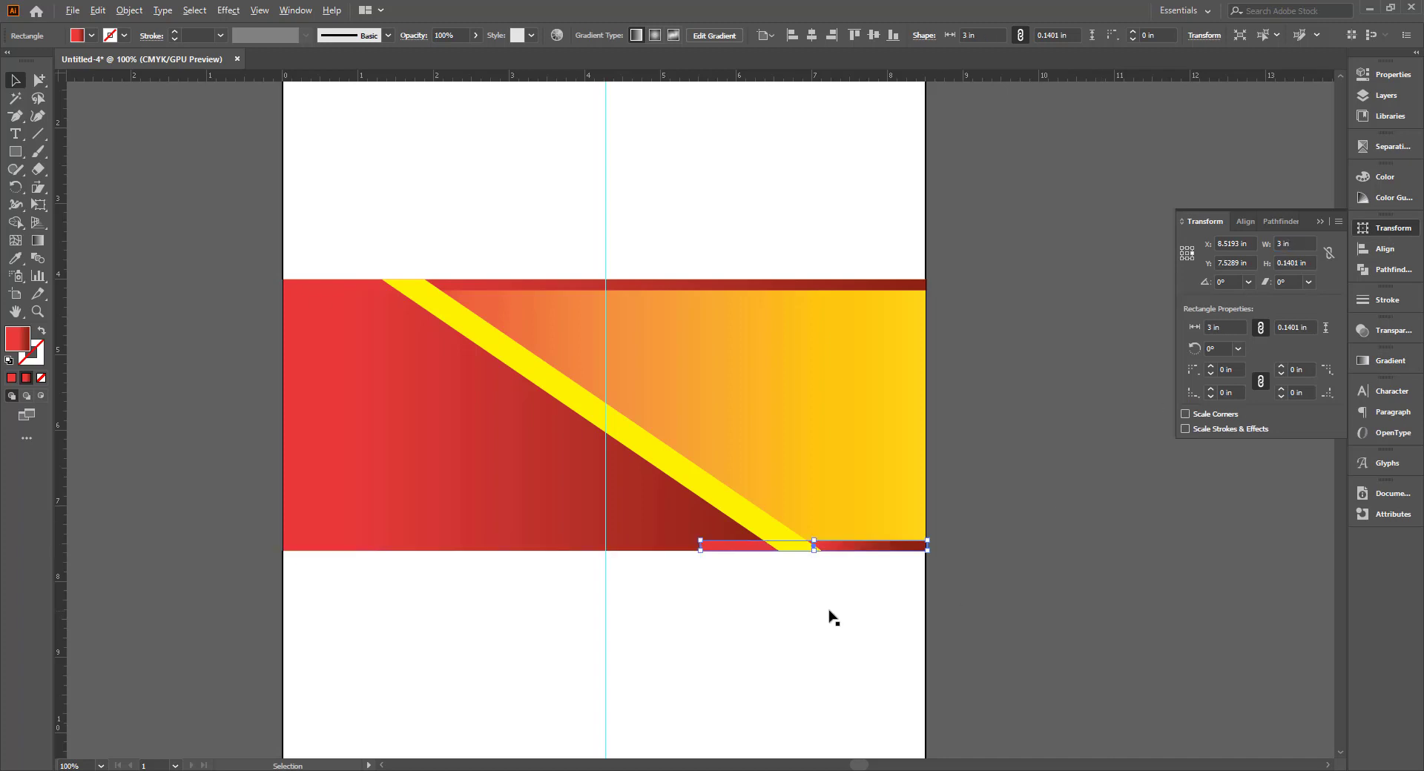
scroll(794, 582, up, 4)
drag(422, 445, 741, 445)
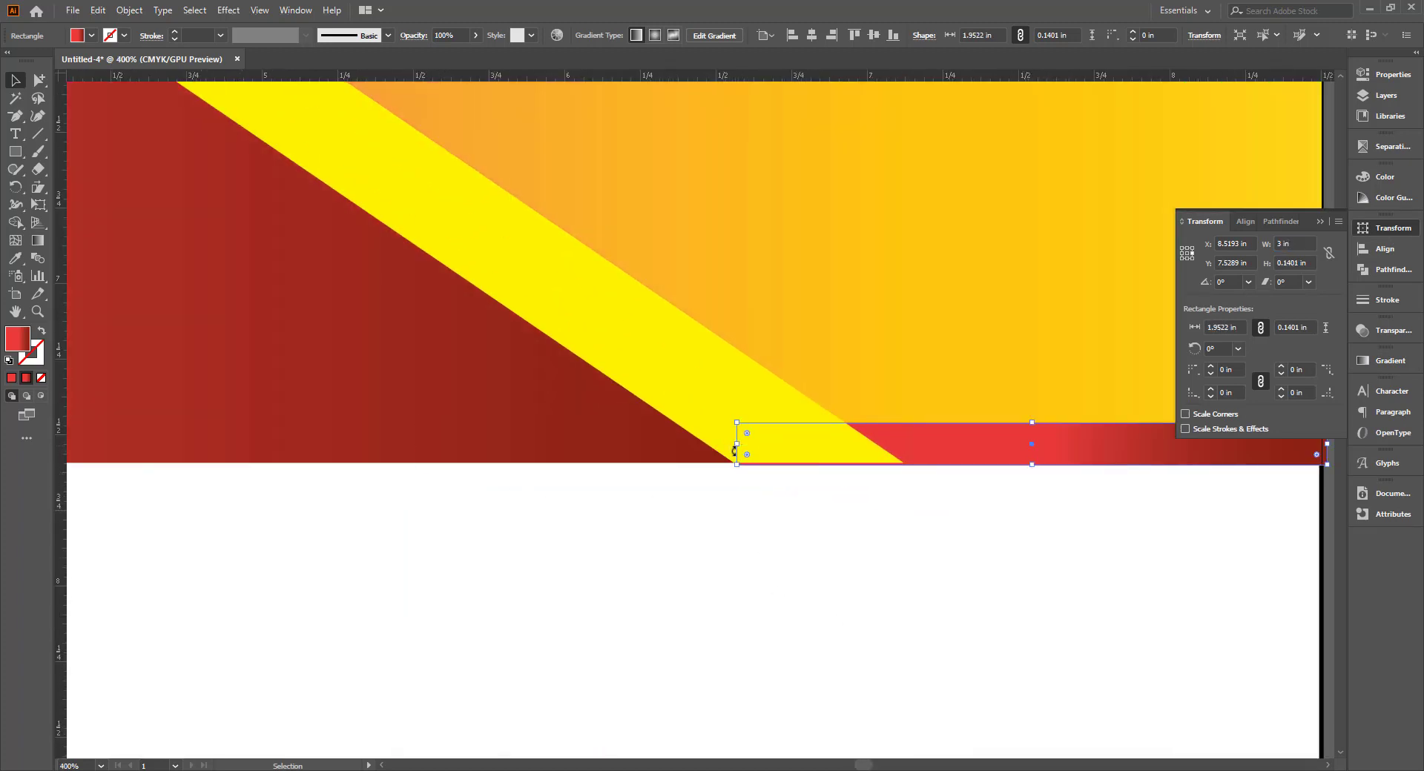
scroll(741, 445, down, 4)
click(1044, 537)
Check the shortened 1.95 in strip against the yellow diagonal and its gradient settings
scroll(750, 479, up, 2)
click(639, 472)
scroll(639, 472, up, 4)
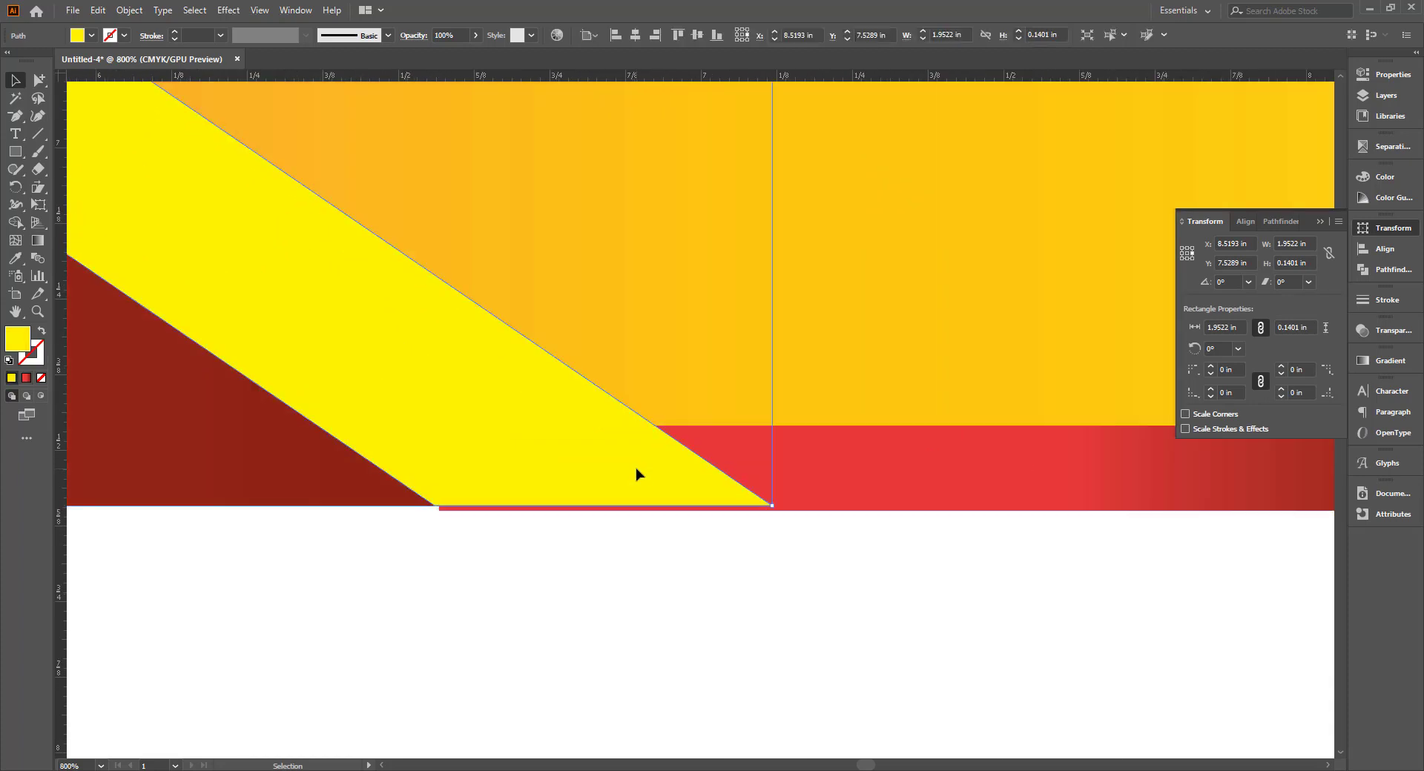
click(872, 492)
scroll(745, 528, down, 4)
scroll(893, 524, down, 3)
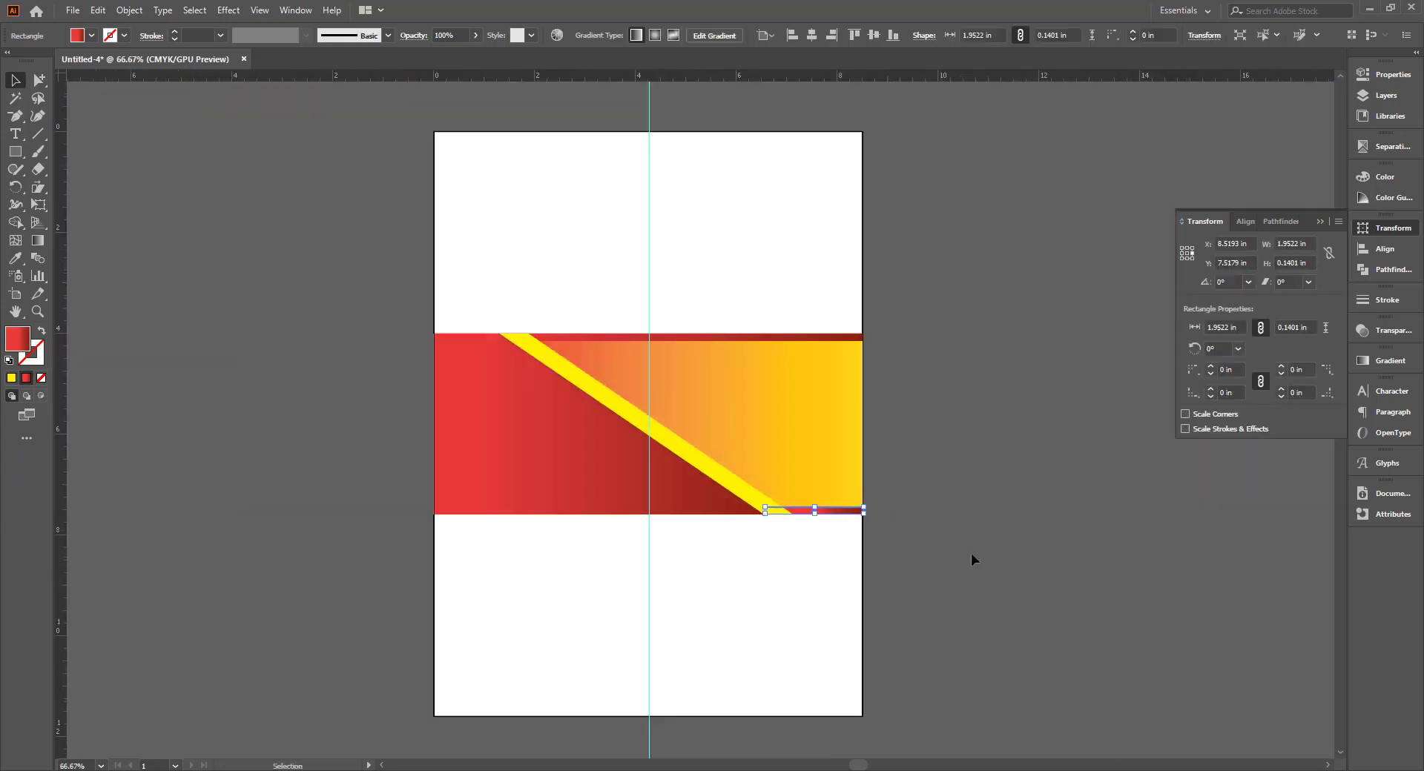
click(1395, 362)
click(1255, 493)
click(987, 591)
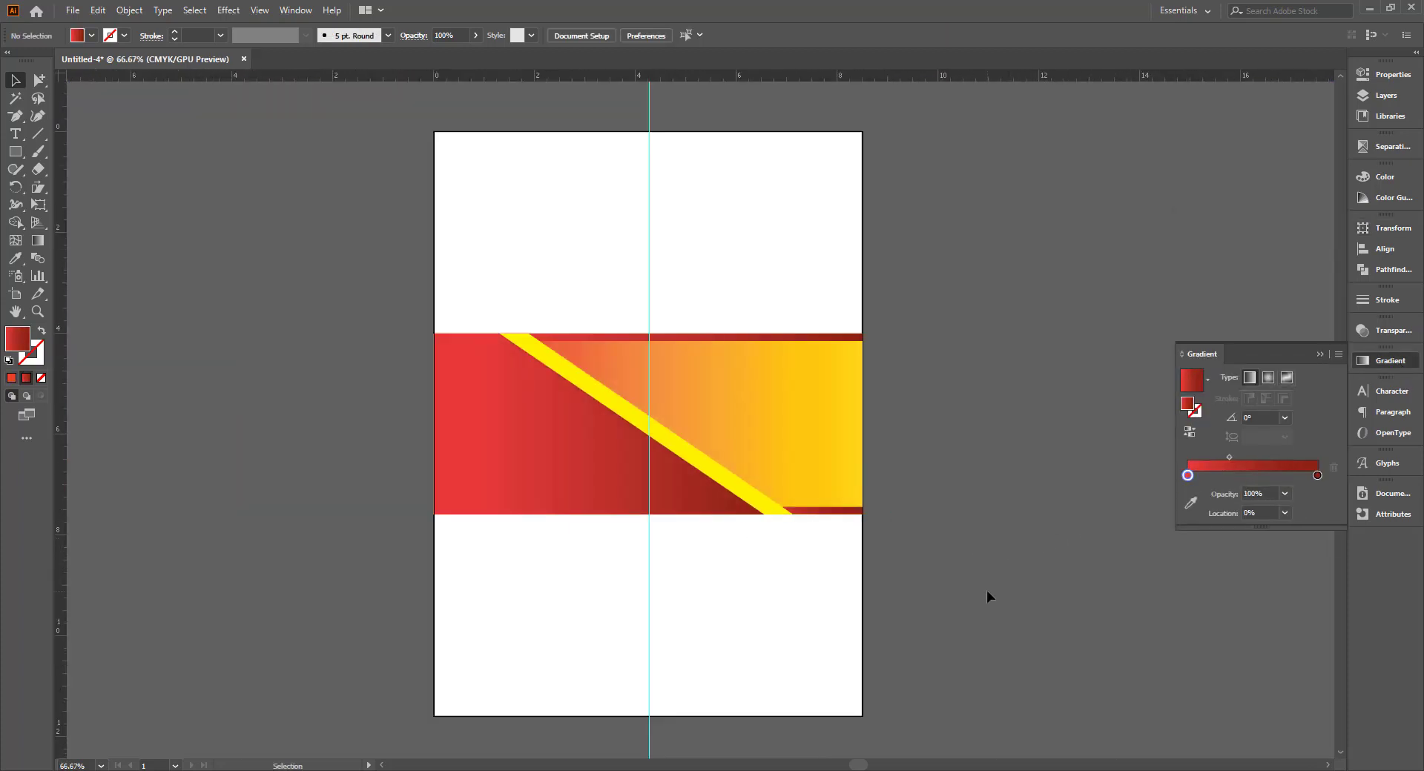
scroll(991, 581, down, 1)
scroll(912, 601, up, 1)
scroll(764, 519, up, 1)
Move the red left shape's gradient midpoint to about 48%
click(675, 482)
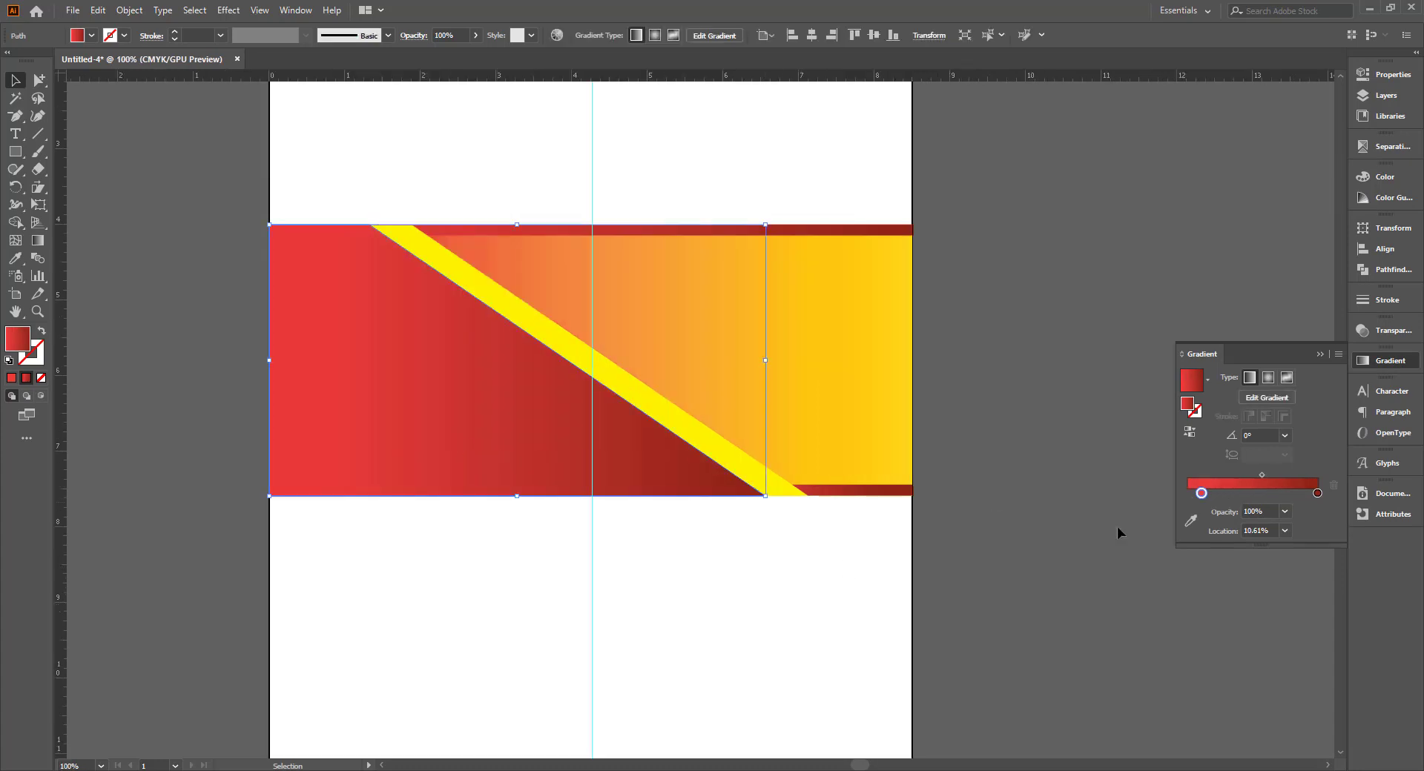
drag(1263, 479, 1258, 477)
click(987, 588)
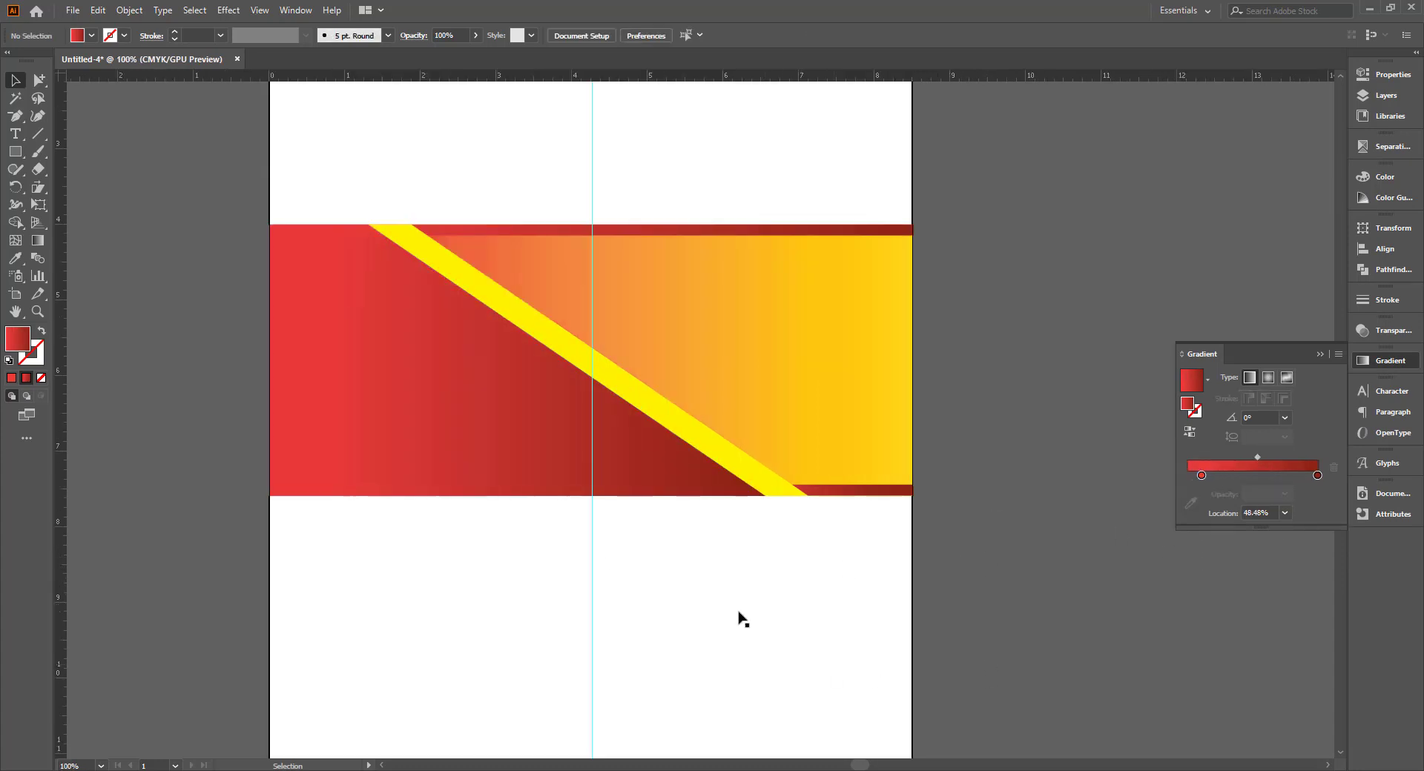
scroll(665, 578, up, 1)
scroll(676, 593, up, 2)
Angle the red shape's gradient upward to about 19° with the Gradient tool
click(482, 469)
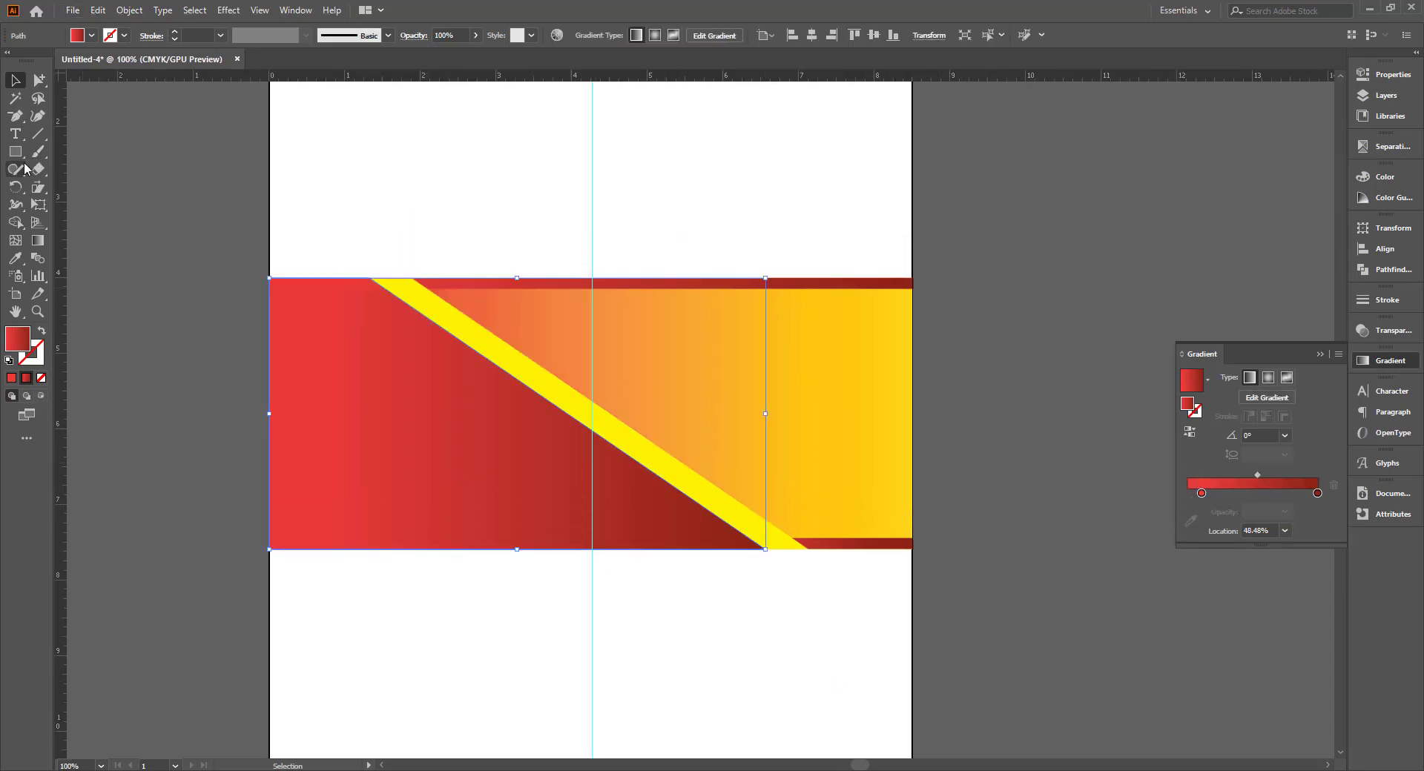
key(g)
drag(779, 408, 750, 314)
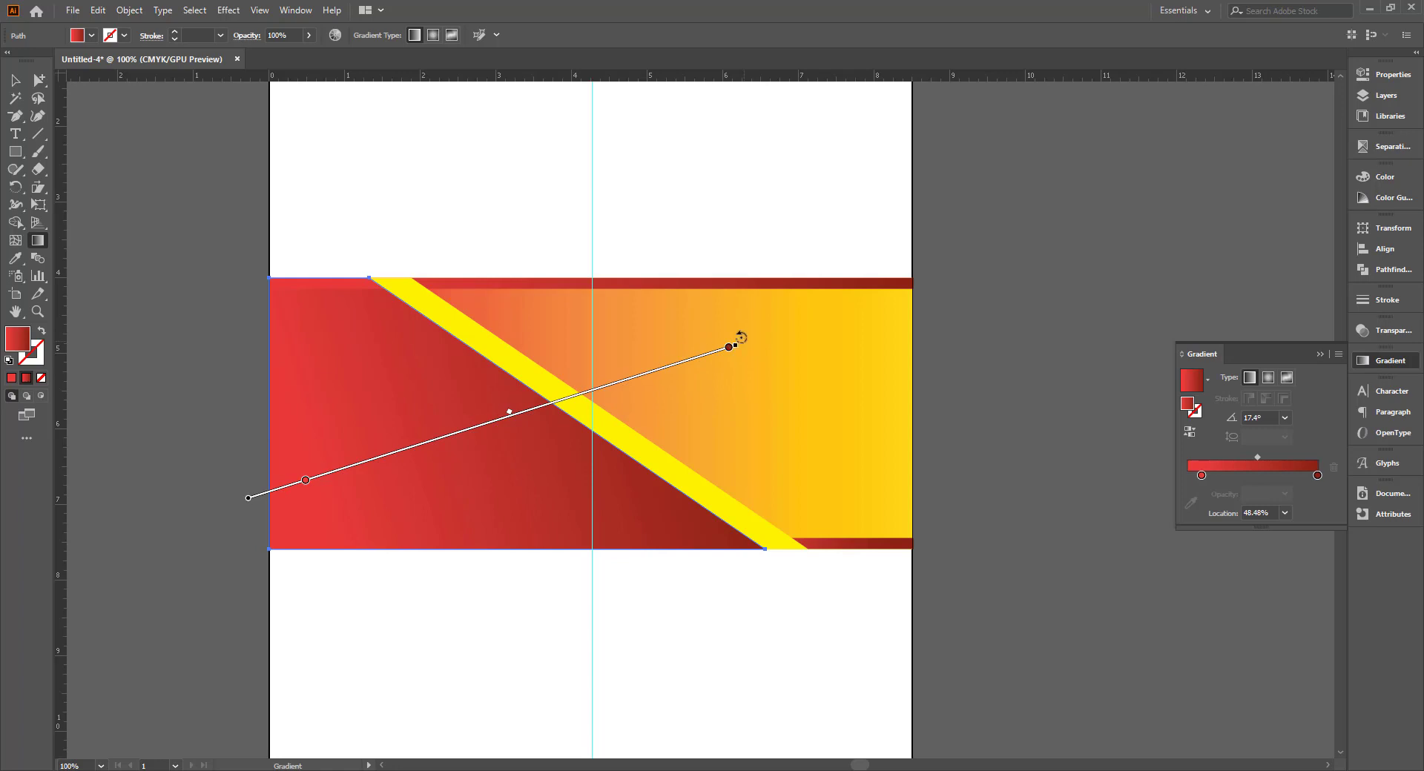
click(16, 80)
key(ctrl+shift+a)
key(ctrl+minus)
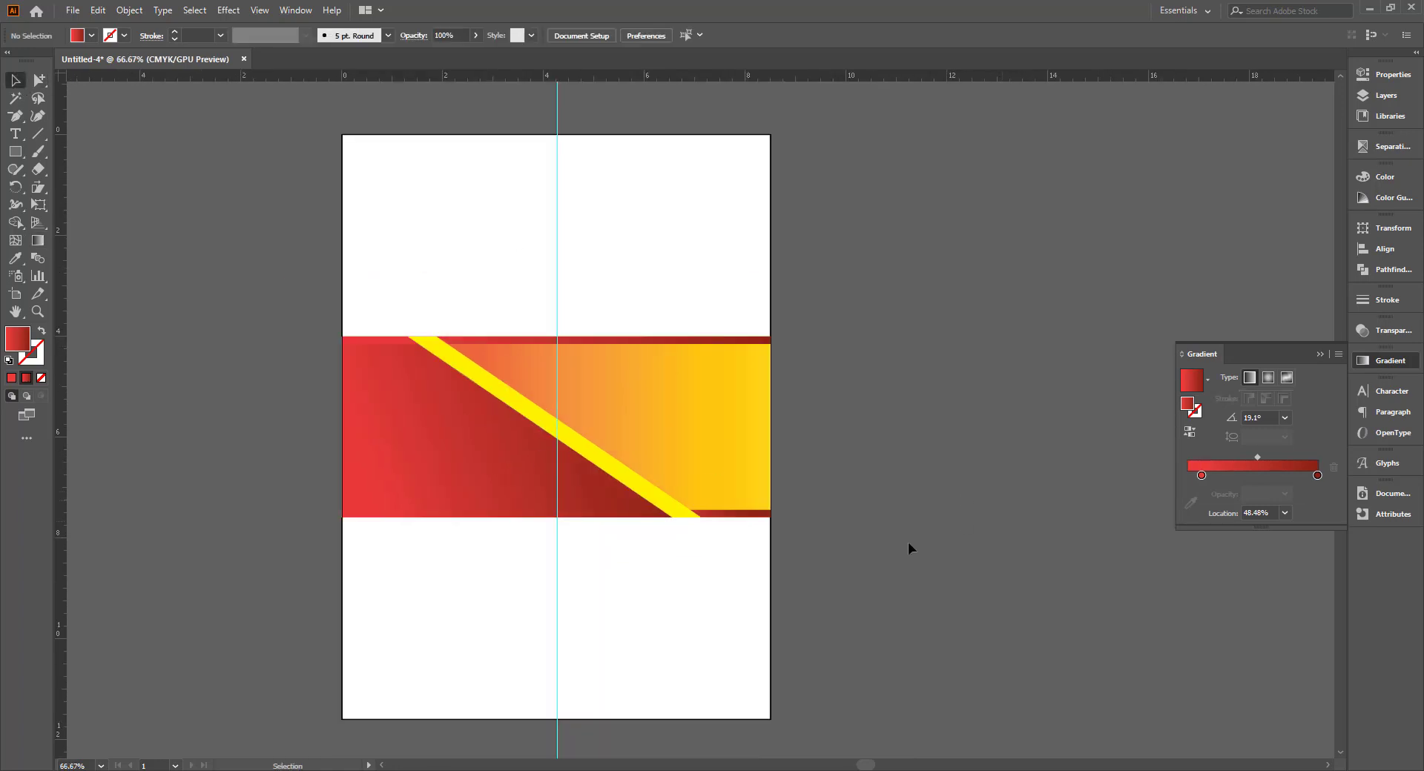
scroll(858, 517, up, 1)
Redraw the orange-yellow rectangle's gradient at 20.2° and shift it up and right
click(683, 432)
key(ctrl+plus)
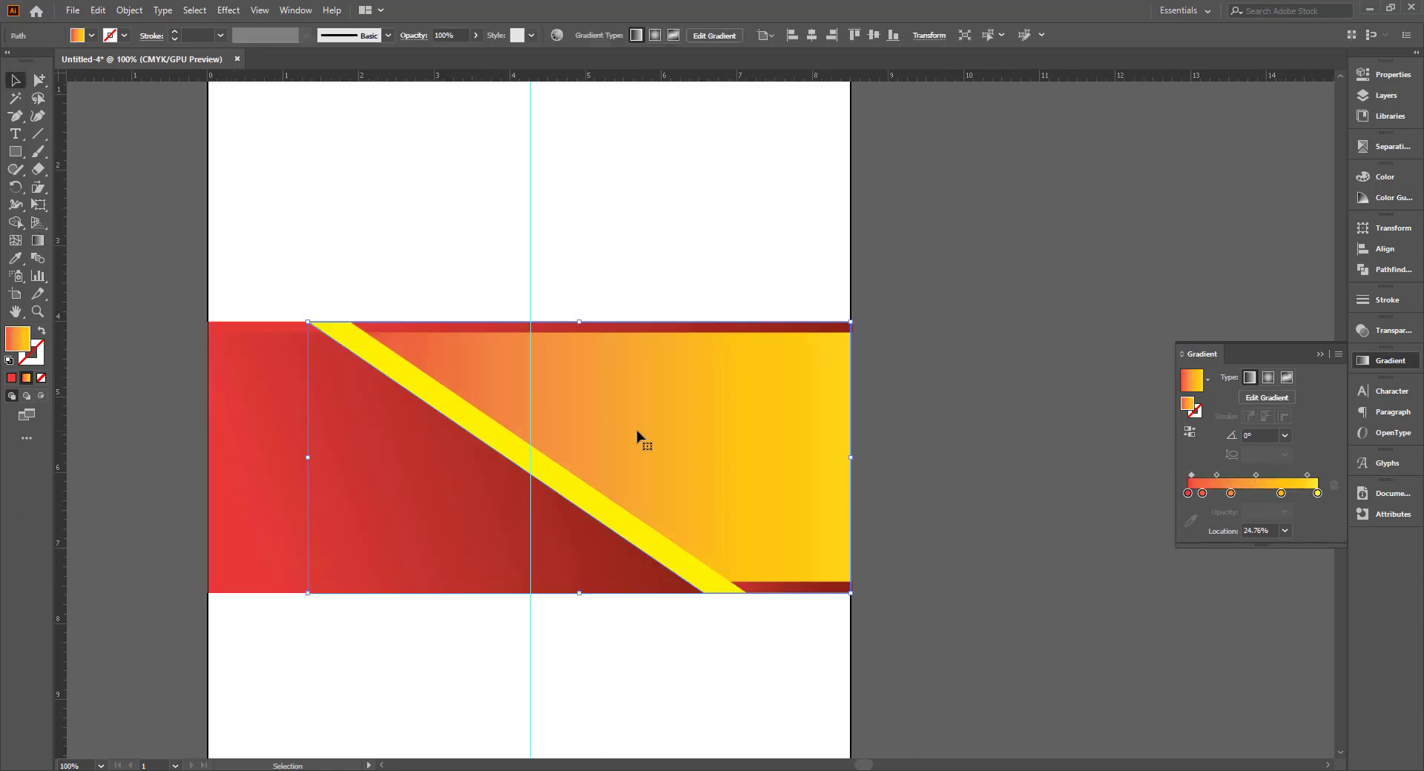
click(41, 239)
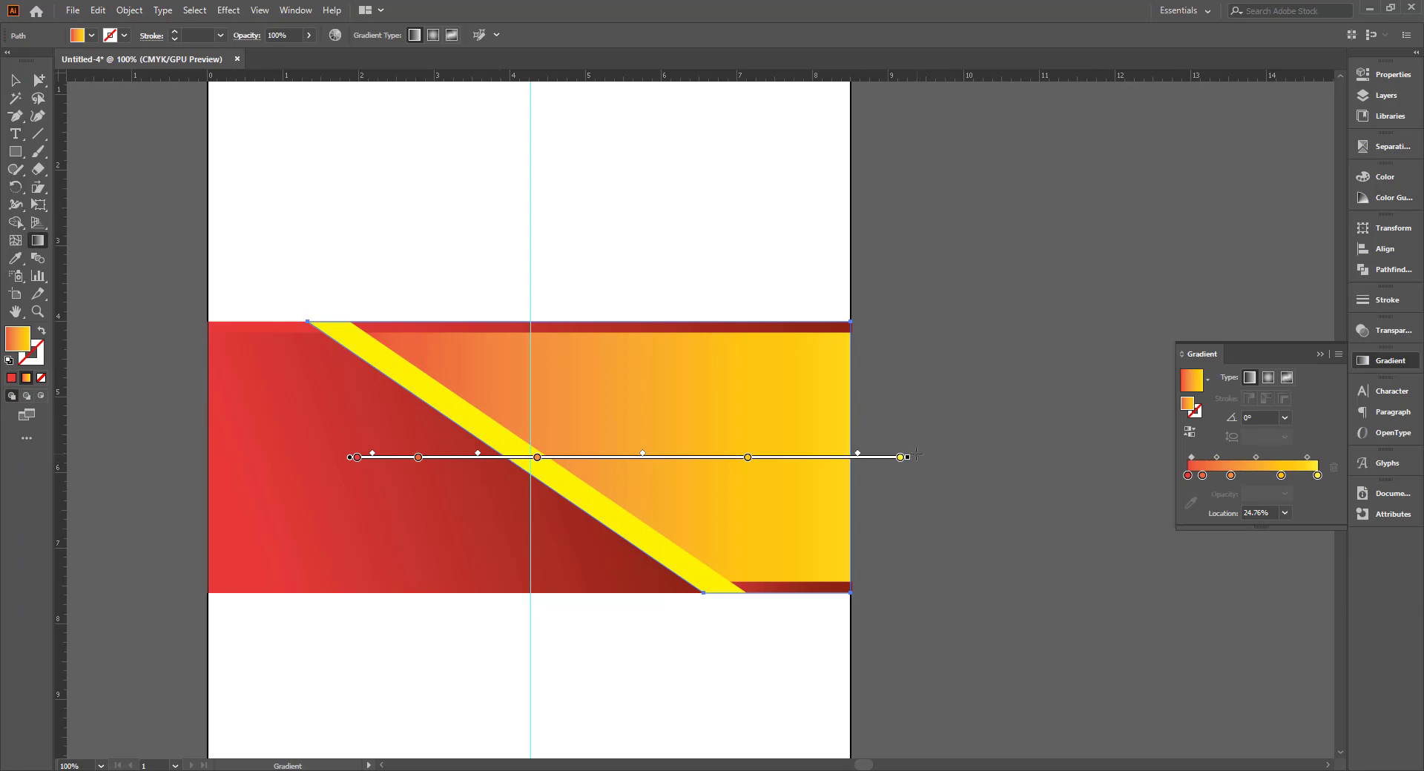
drag(917, 454, 908, 379)
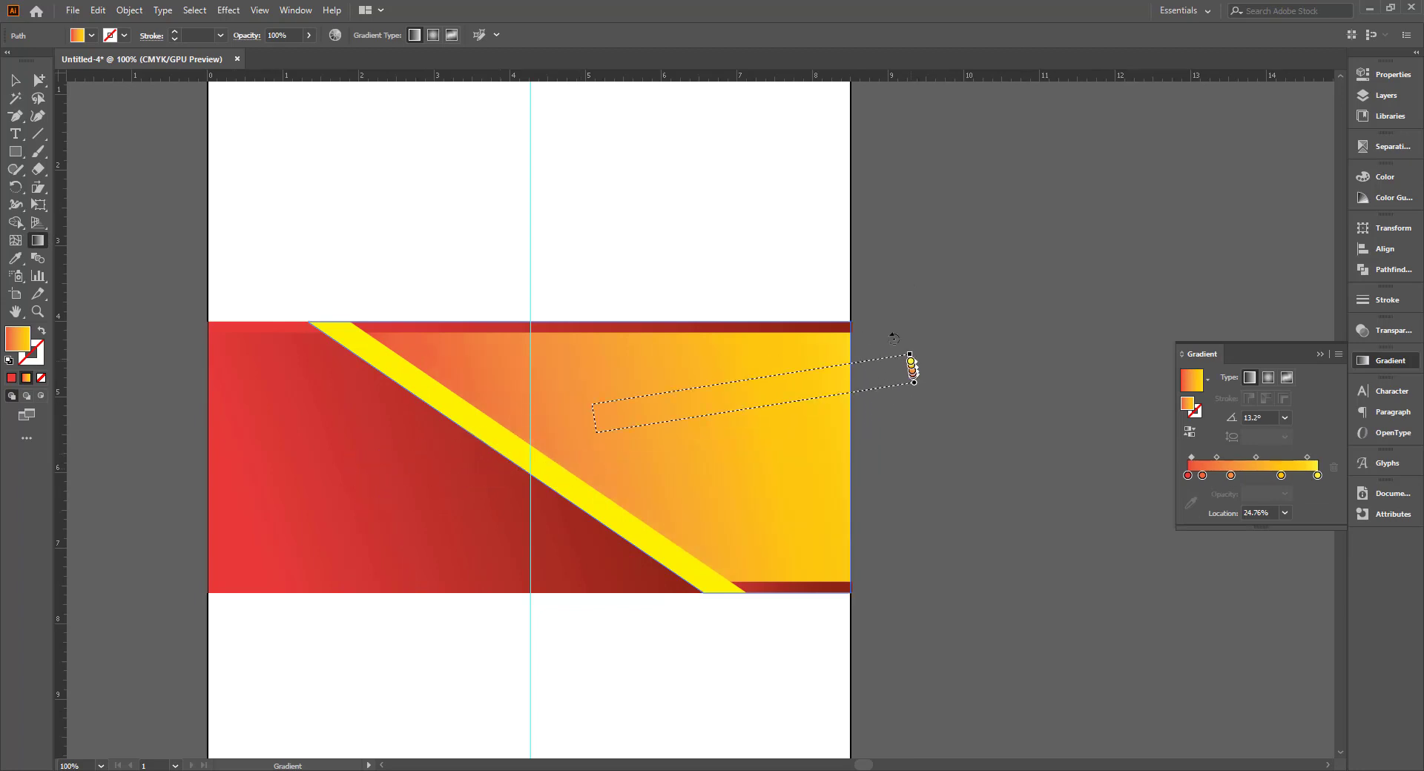
drag(400, 523, 903, 338)
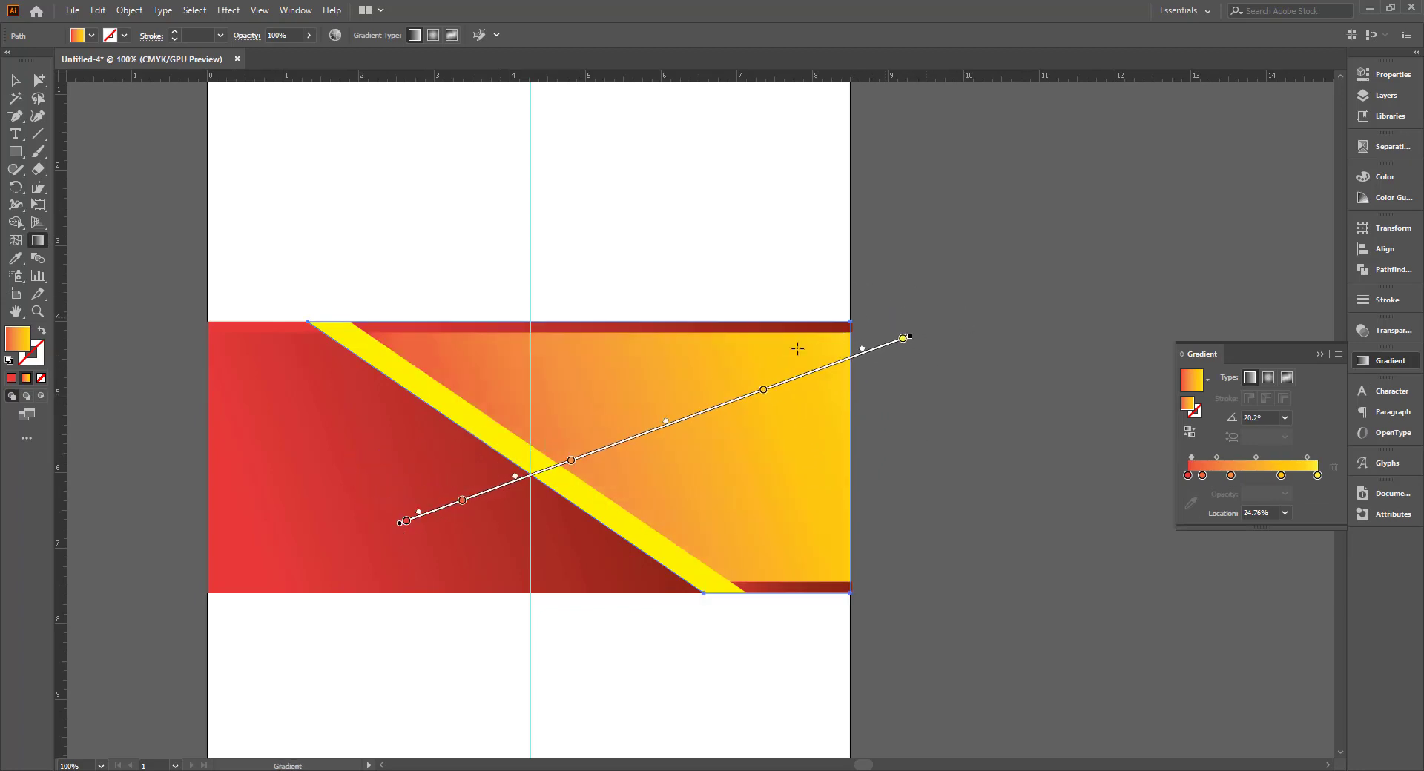
drag(603, 447, 653, 429)
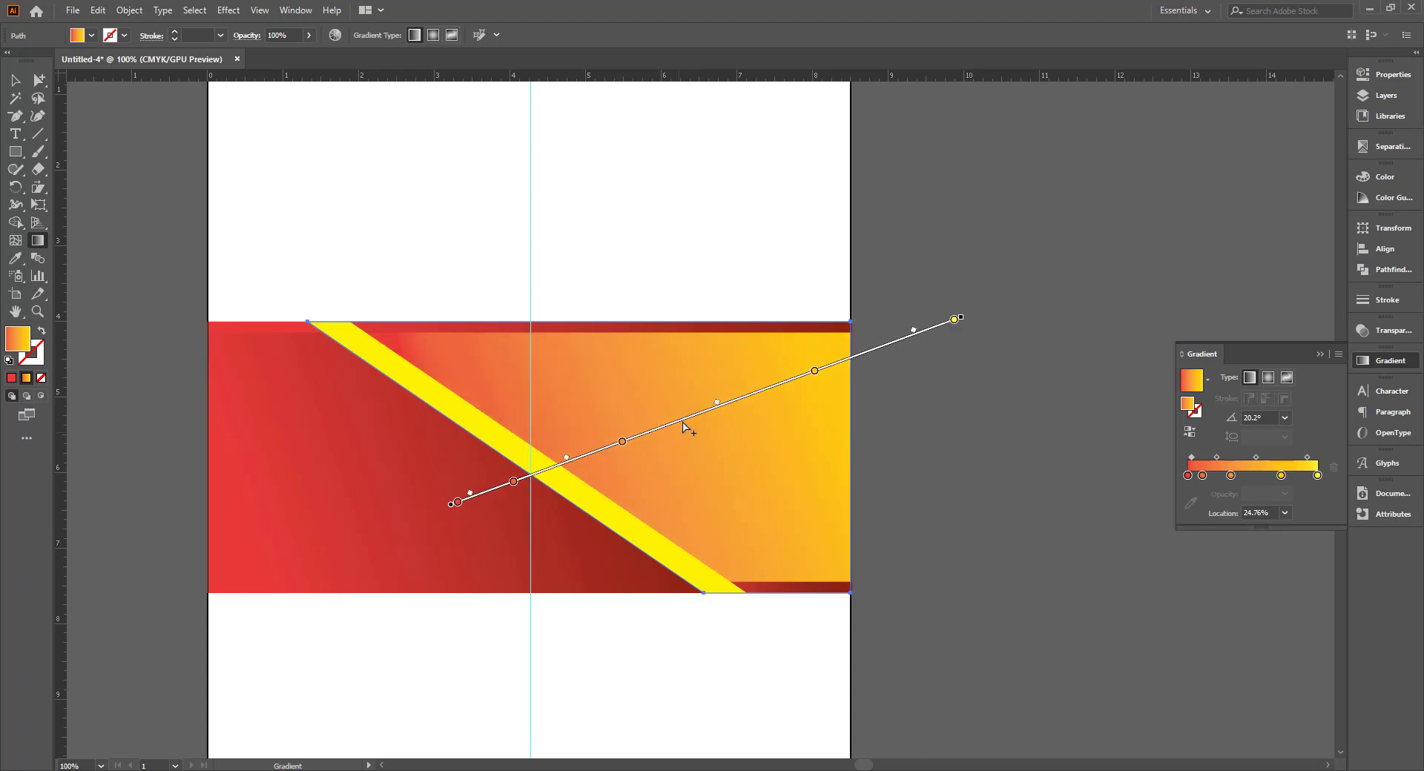
click(15, 97)
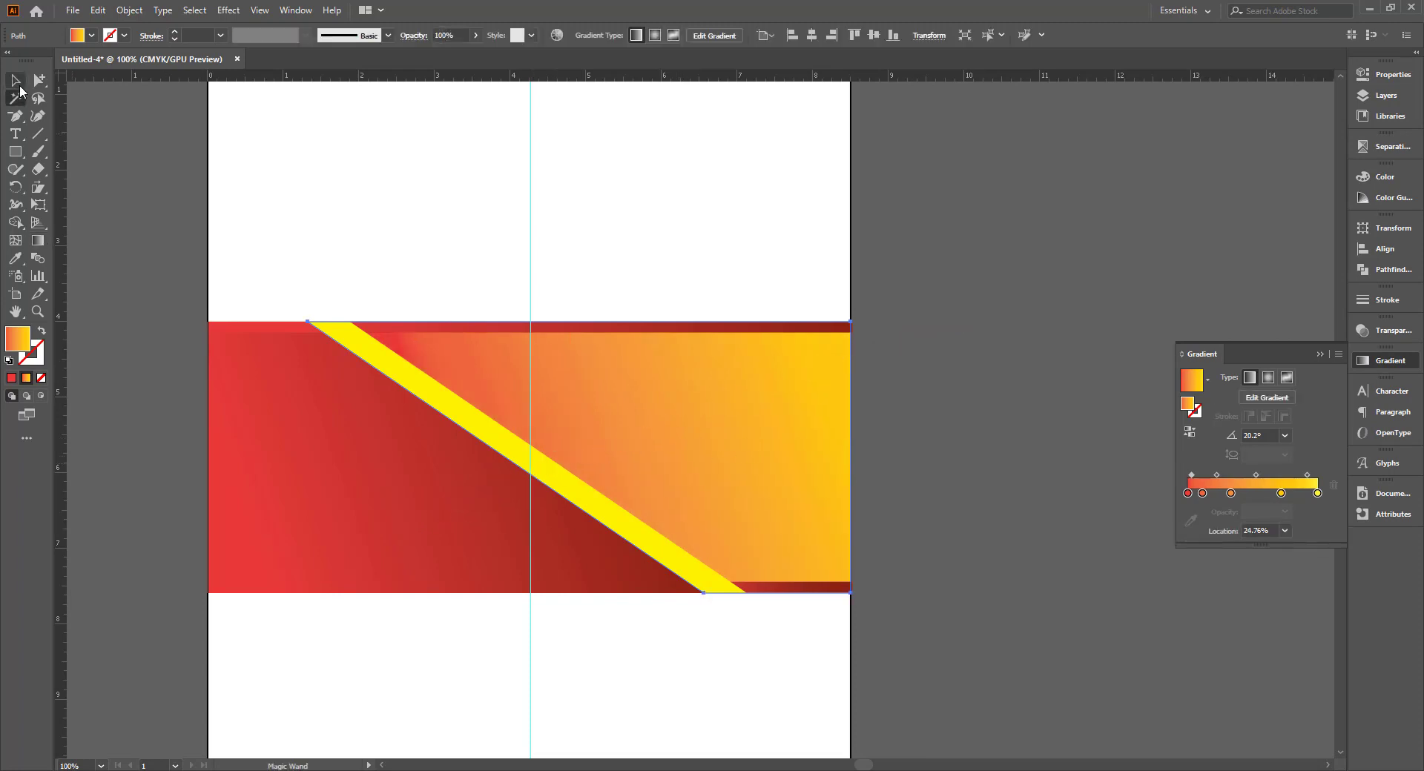
Delete the vertical centre guide
scroll(919, 460, down, 1)
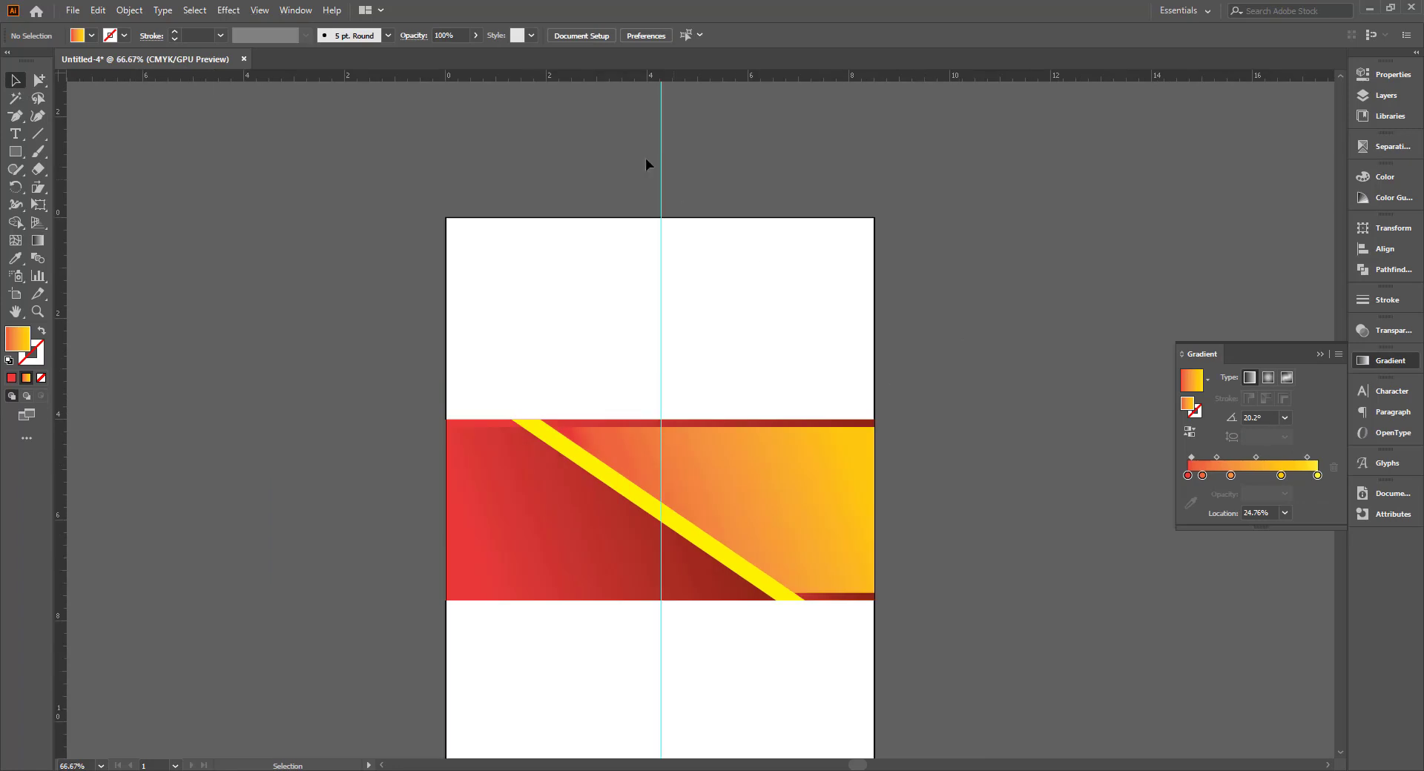
click(661, 163)
key(Delete)
scroll(660, 475, up, 2)
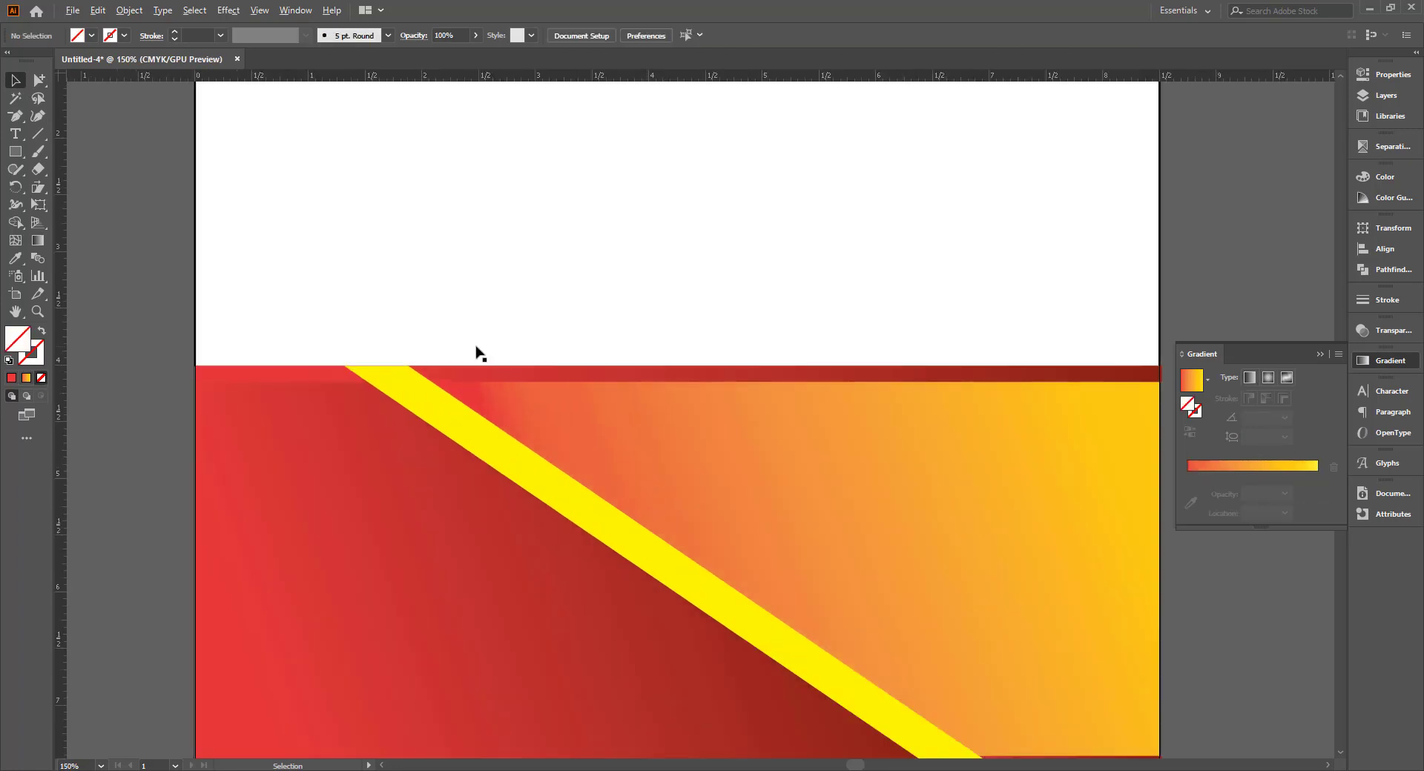
Move the top red strip's gradient midpoint left to 29.07%
click(317, 369)
scroll(188, 368, up, 5)
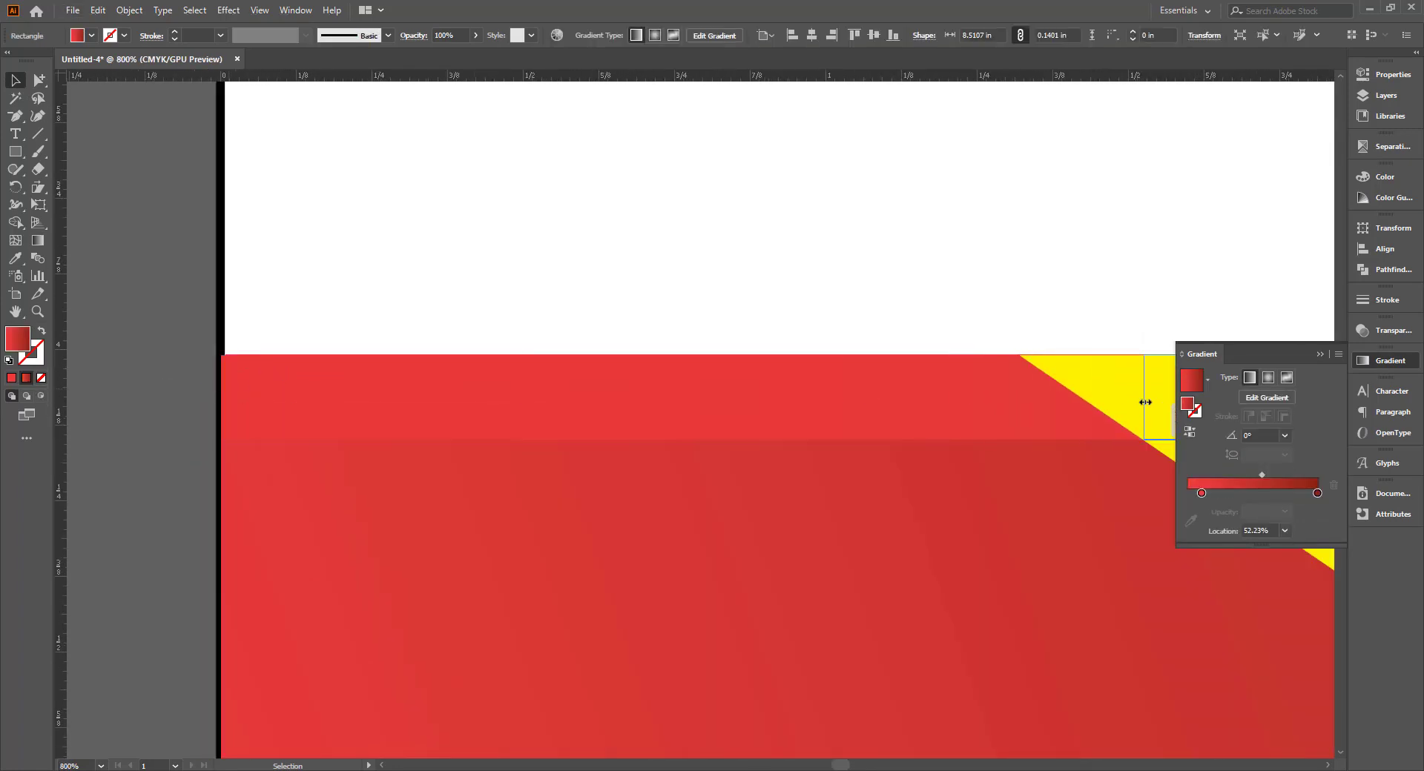
scroll(1145, 402, down, 3)
scroll(595, 343, down, 2)
click(363, 340)
scroll(1027, 518, down, 1)
scroll(737, 338, up, 1)
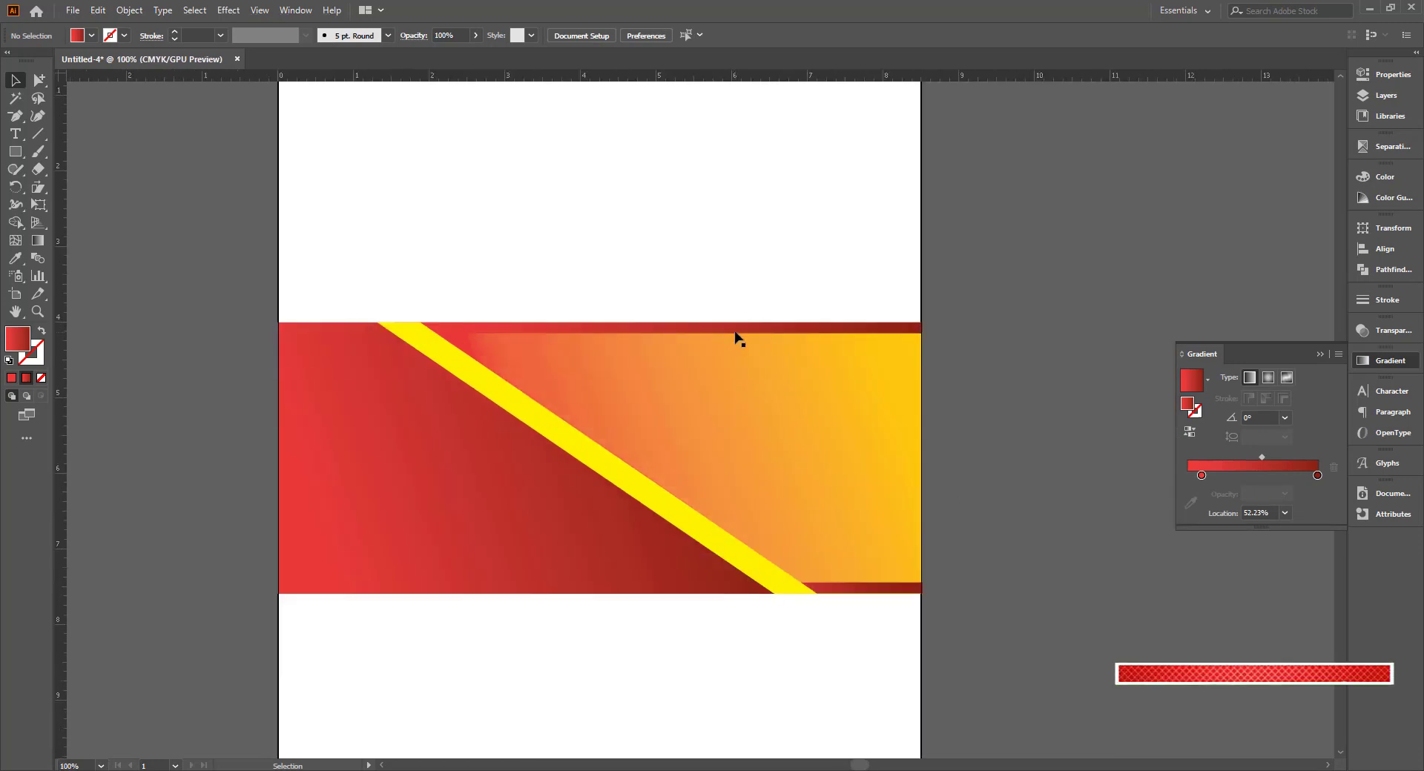
click(737, 330)
drag(1257, 477, 1224, 474)
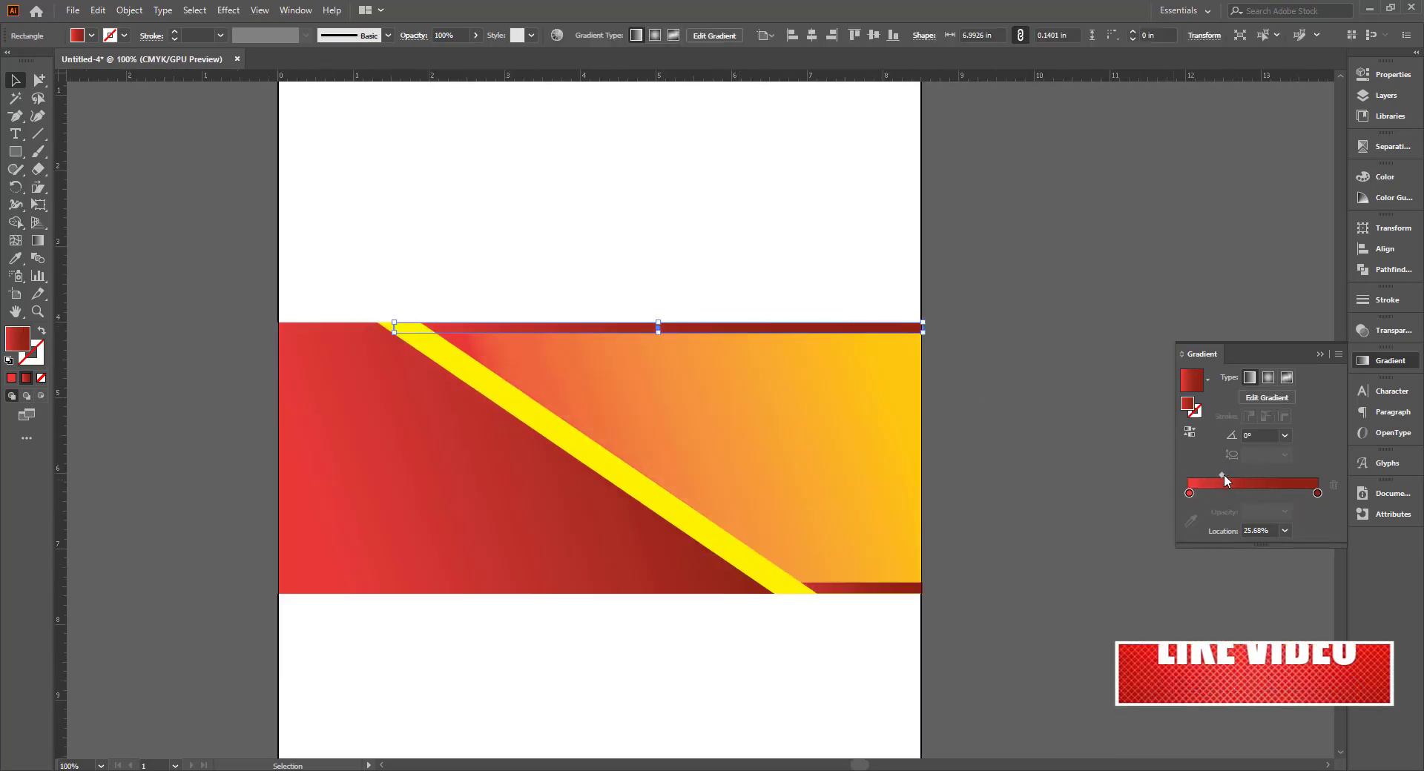
click(1059, 540)
scroll(1057, 540, up, 1)
scroll(1056, 541, up, 1)
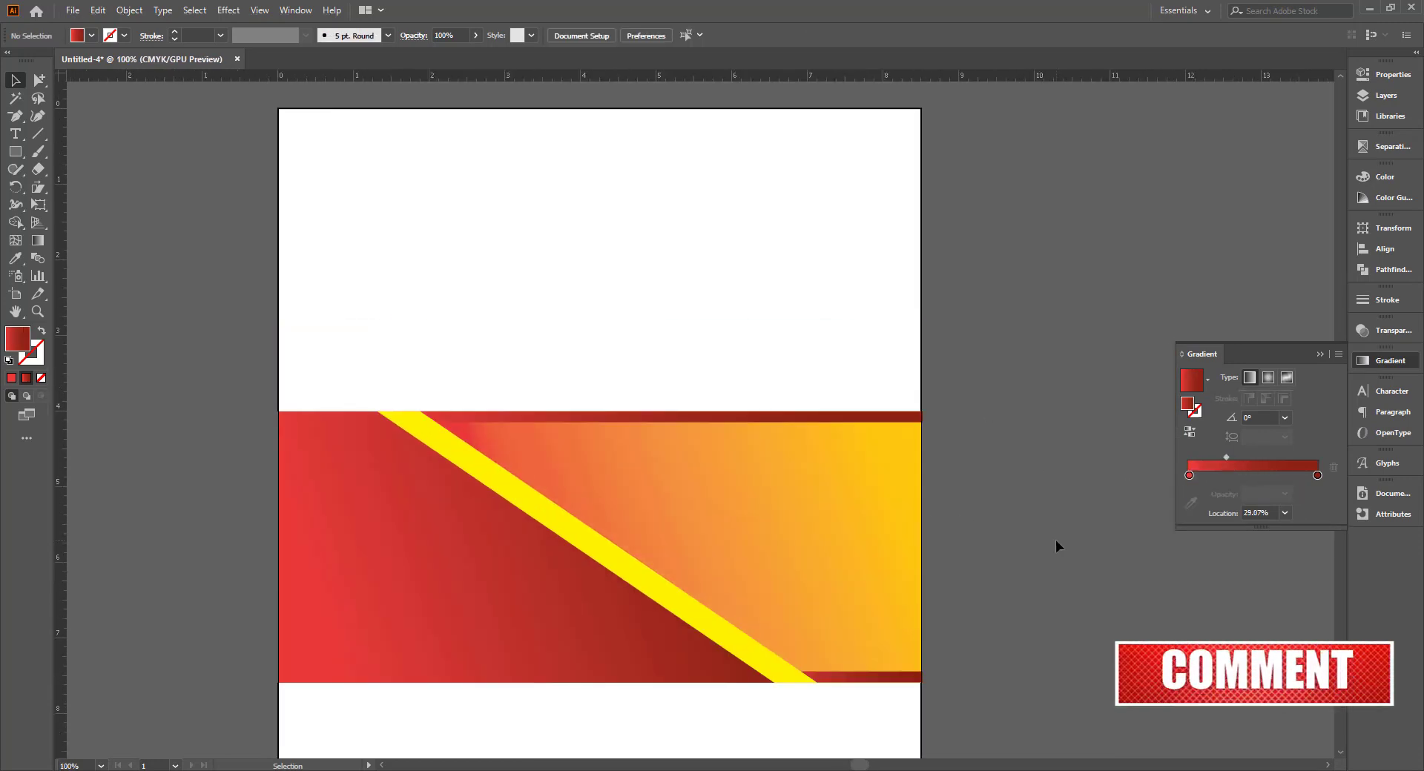
Draw a small rectangle on the band's top edge where the yellow diagonal begins
click(15, 152)
scroll(363, 388, up, 2)
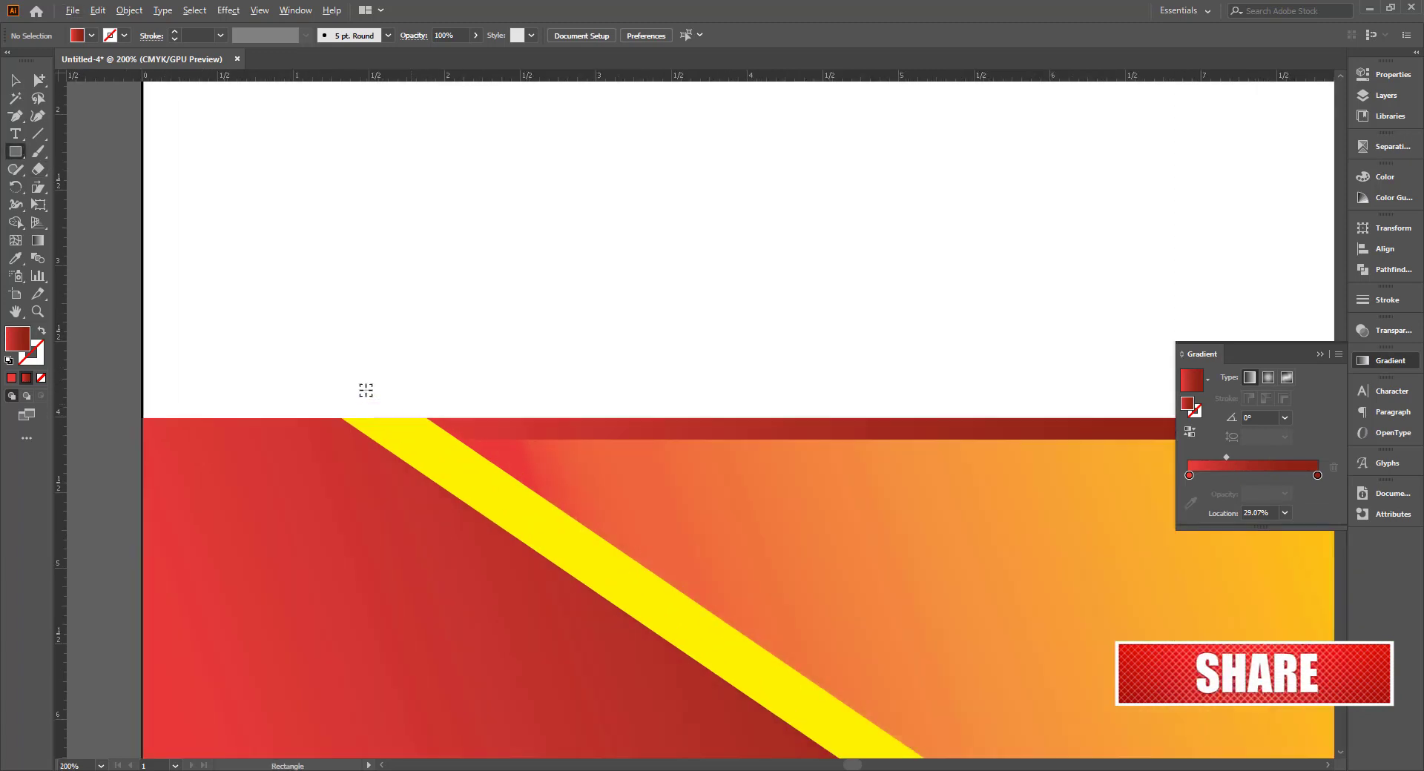
scroll(334, 381, up, 3)
drag(486, 334, 560, 288)
scroll(443, 366, down, 1)
scroll(443, 366, down, 2)
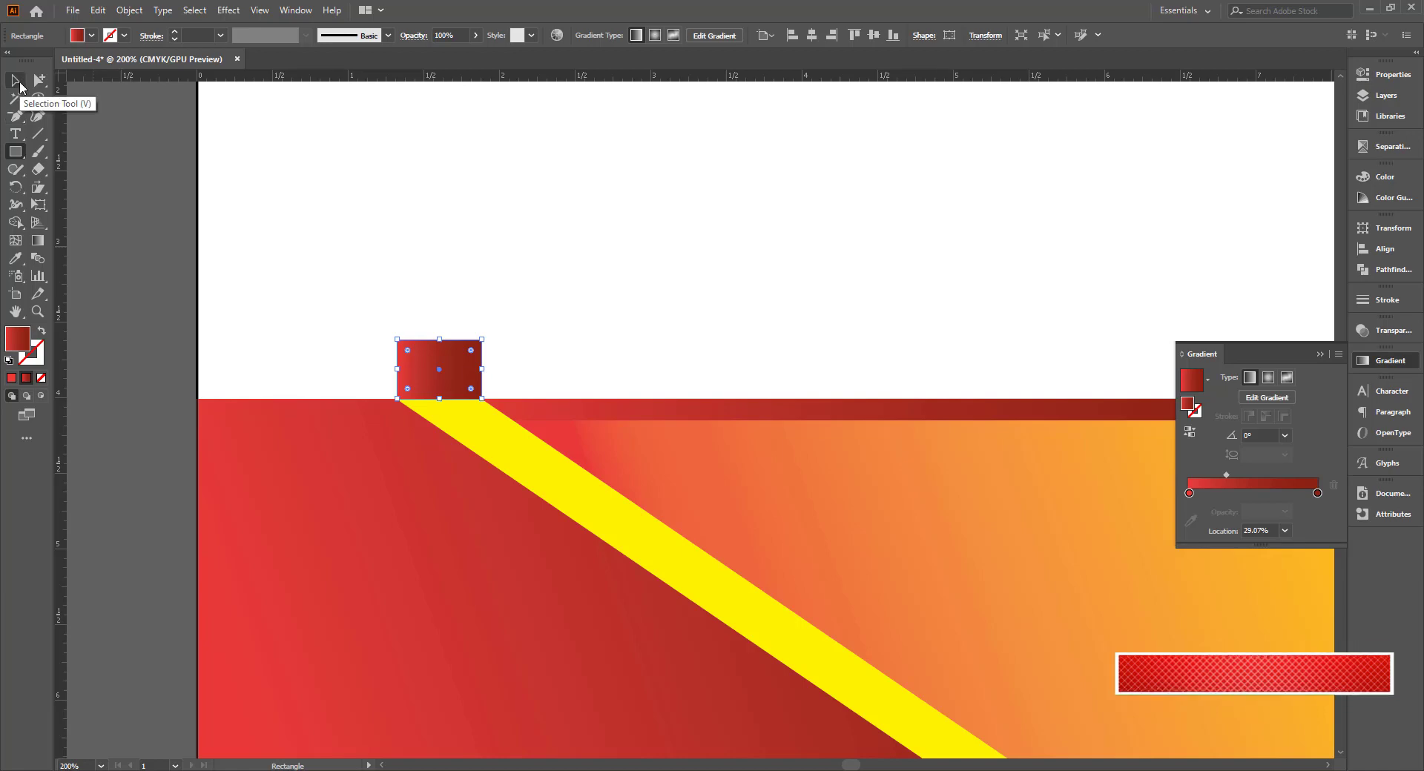
click(15, 80)
Slant the rectangle into a parallelogram with the Shear Tool
scroll(563, 355, up, 1)
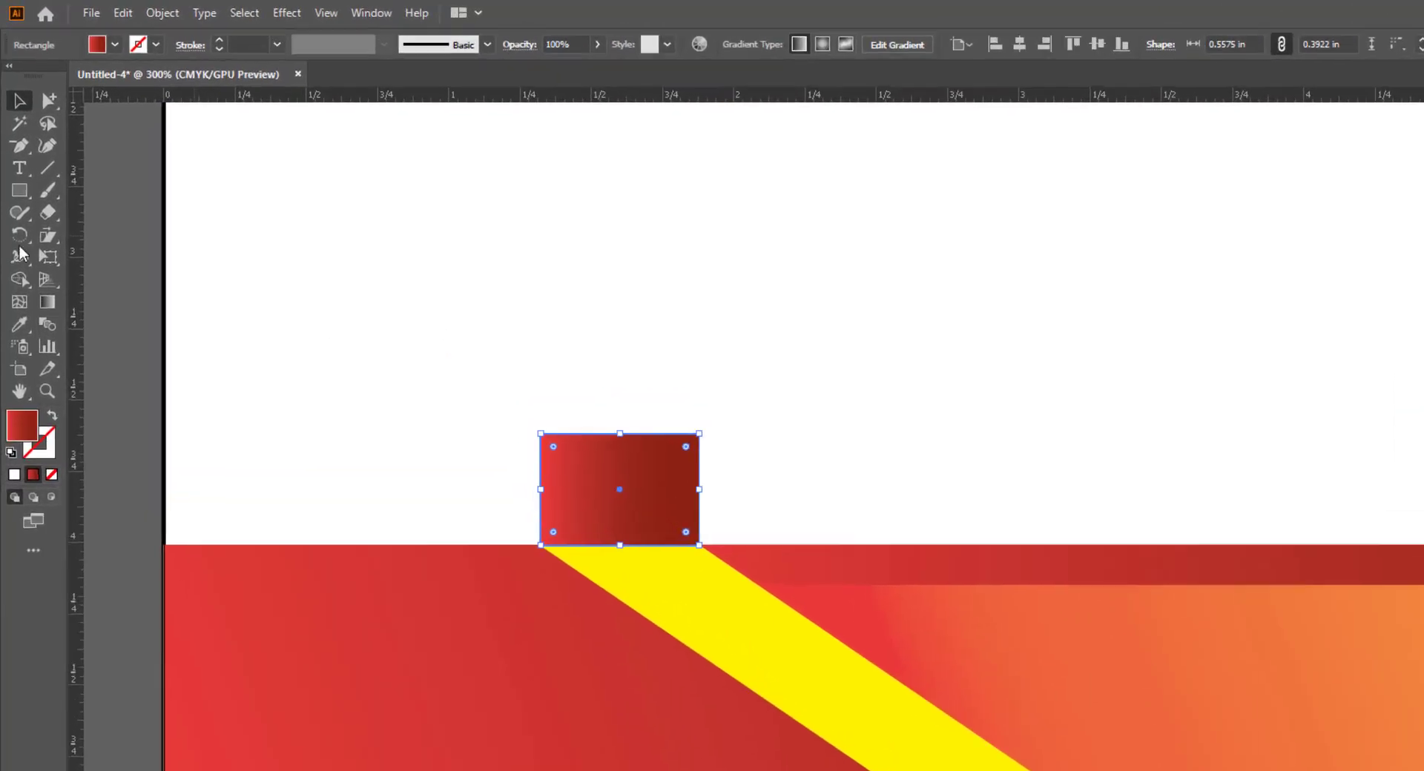
click(39, 189)
click(141, 371)
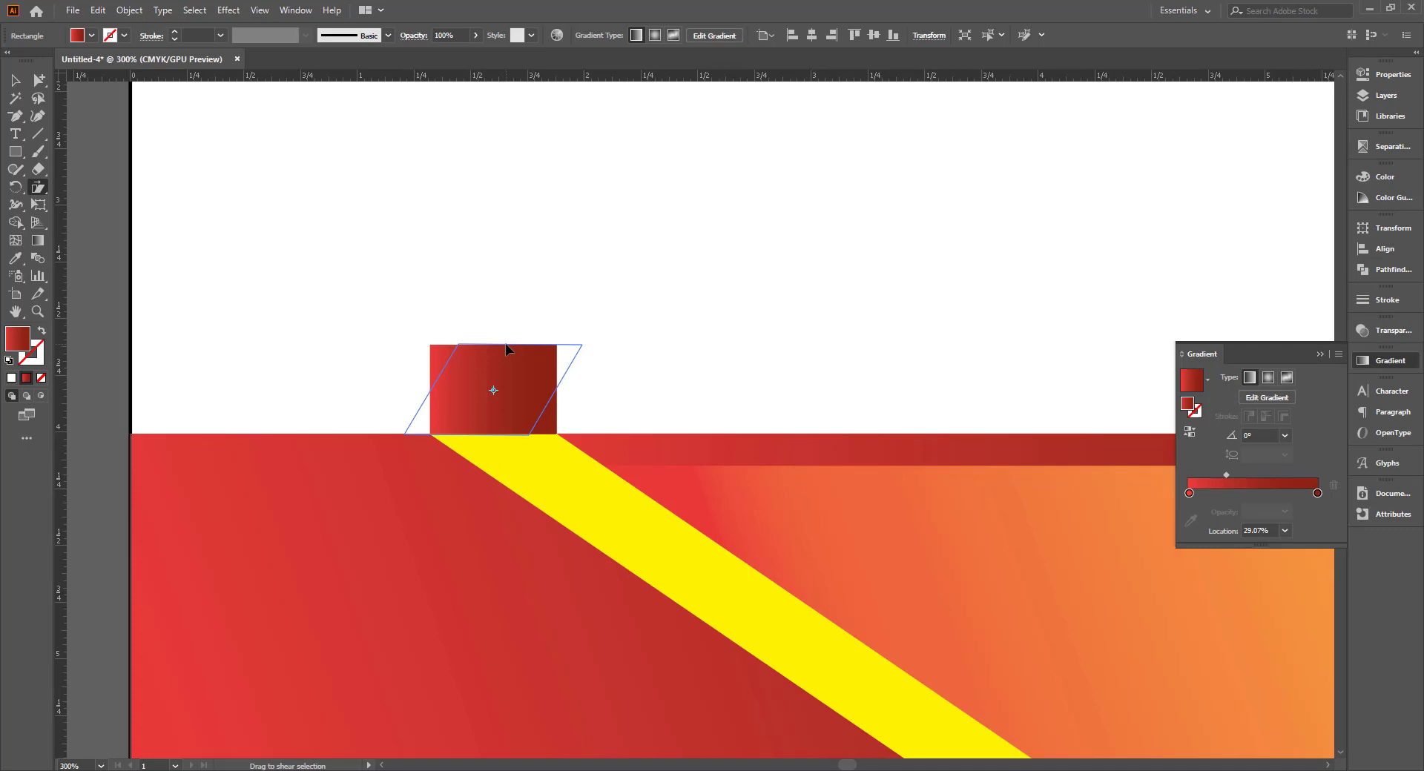
drag(479, 345, 505, 345)
scroll(414, 397, up, 1)
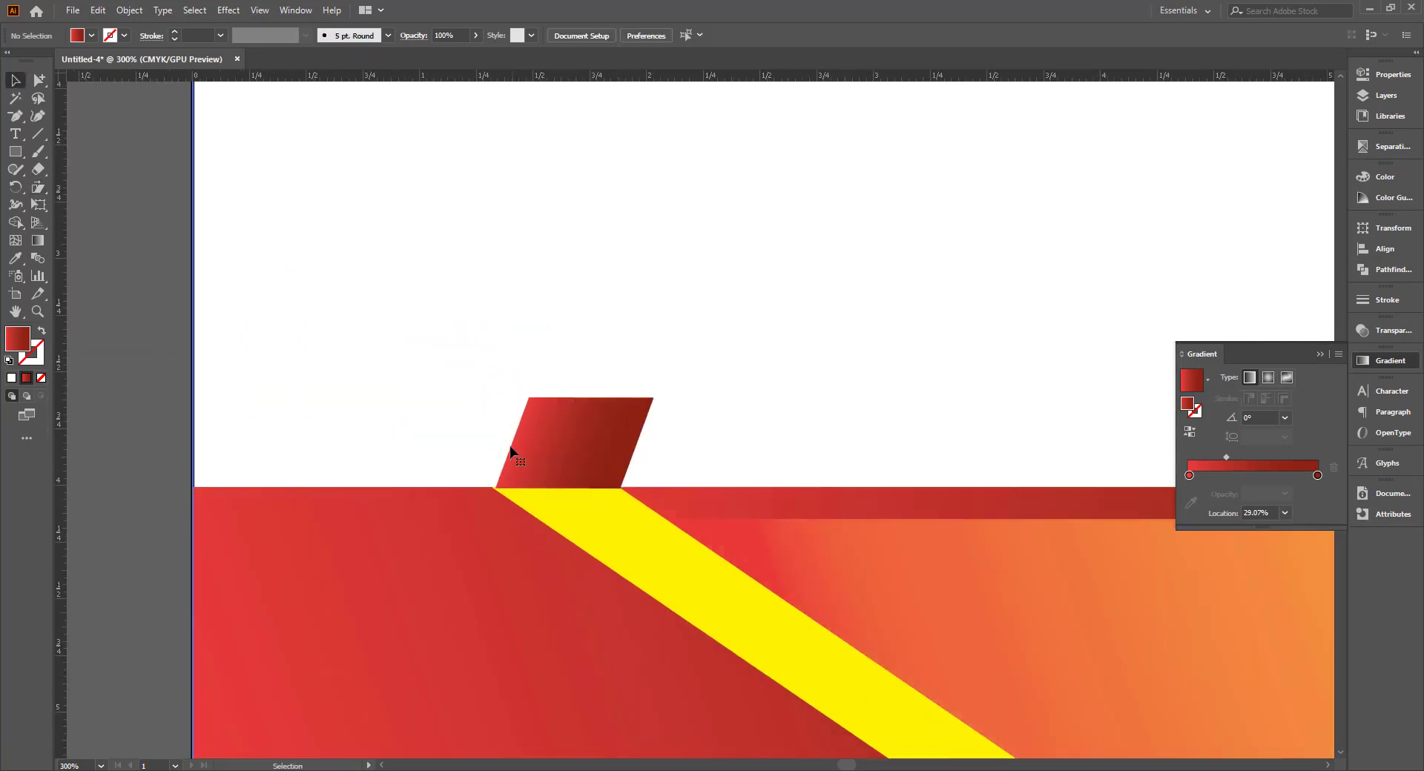
scroll(504, 459, up, 2)
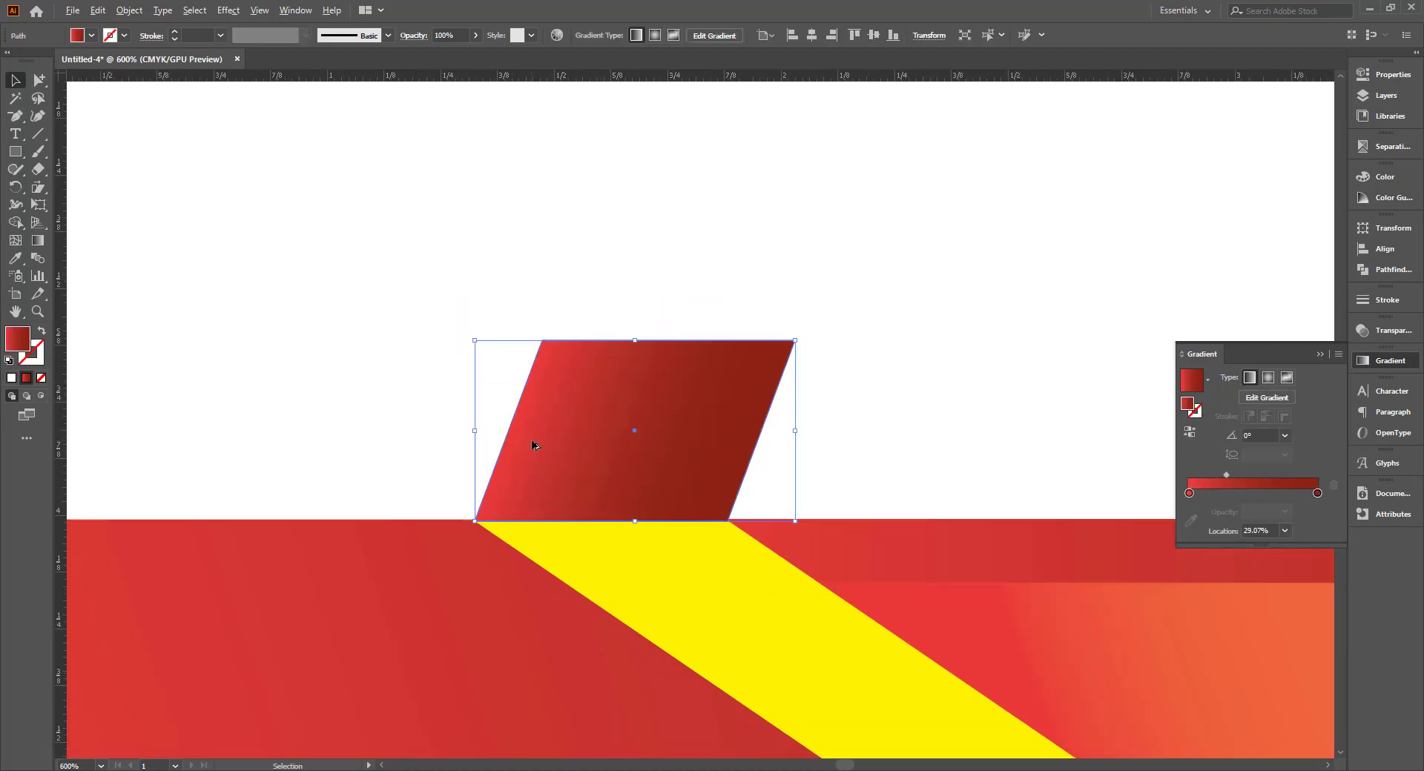
scroll(531, 443, down, 1)
scroll(532, 442, down, 2)
scroll(606, 462, down, 1)
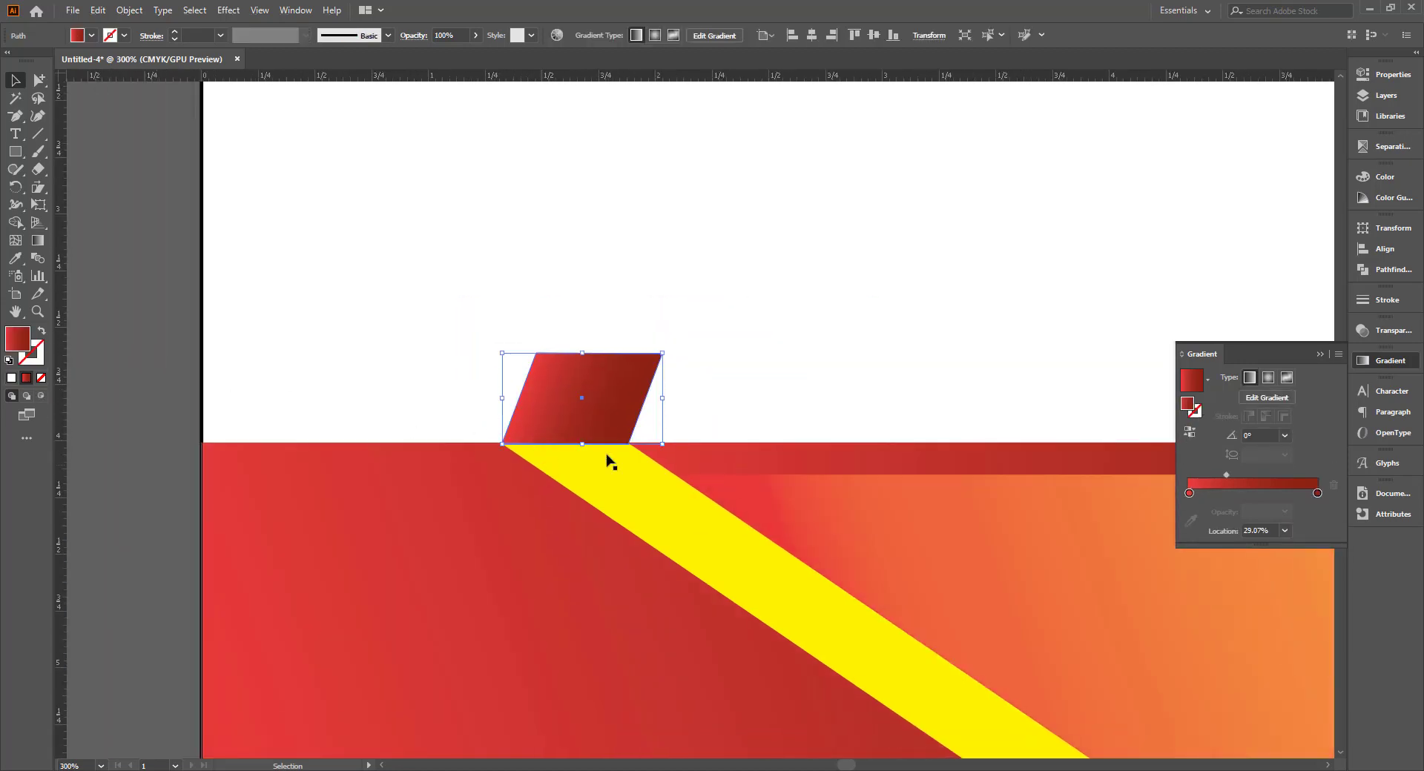
click(1380, 178)
click(1379, 181)
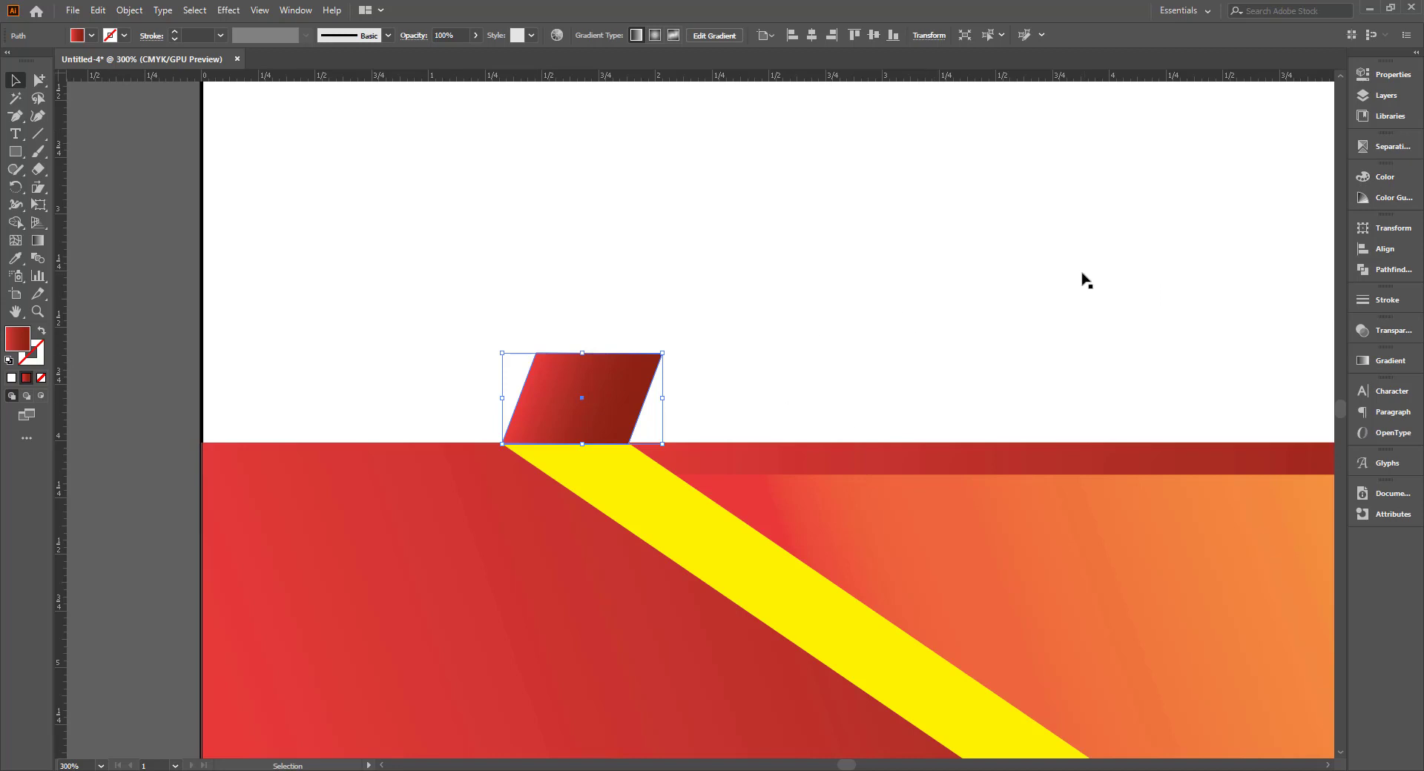
Fill the parallelogram with flat yellow-orange, C0 M24 Y85 K0
click(94, 37)
click(135, 61)
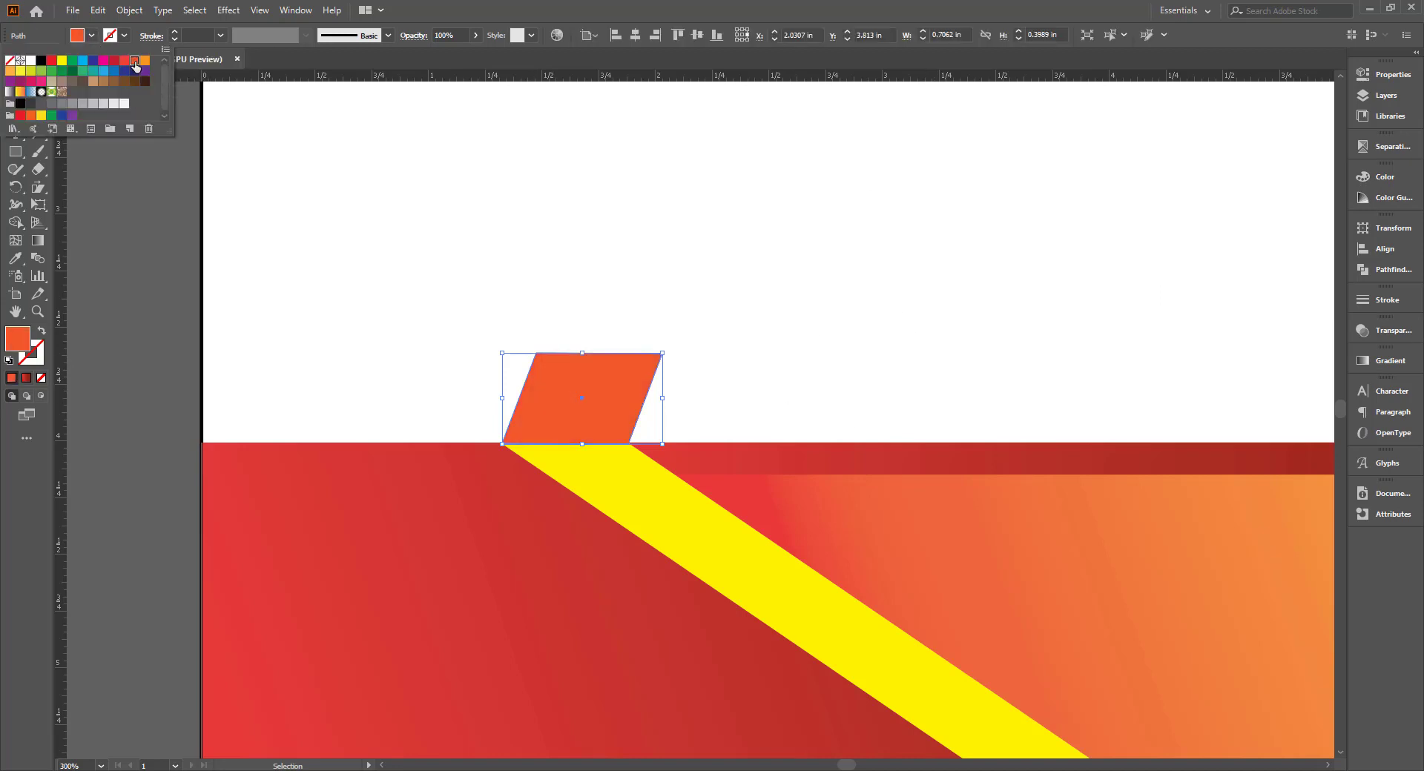
click(144, 60)
click(14, 72)
click(121, 301)
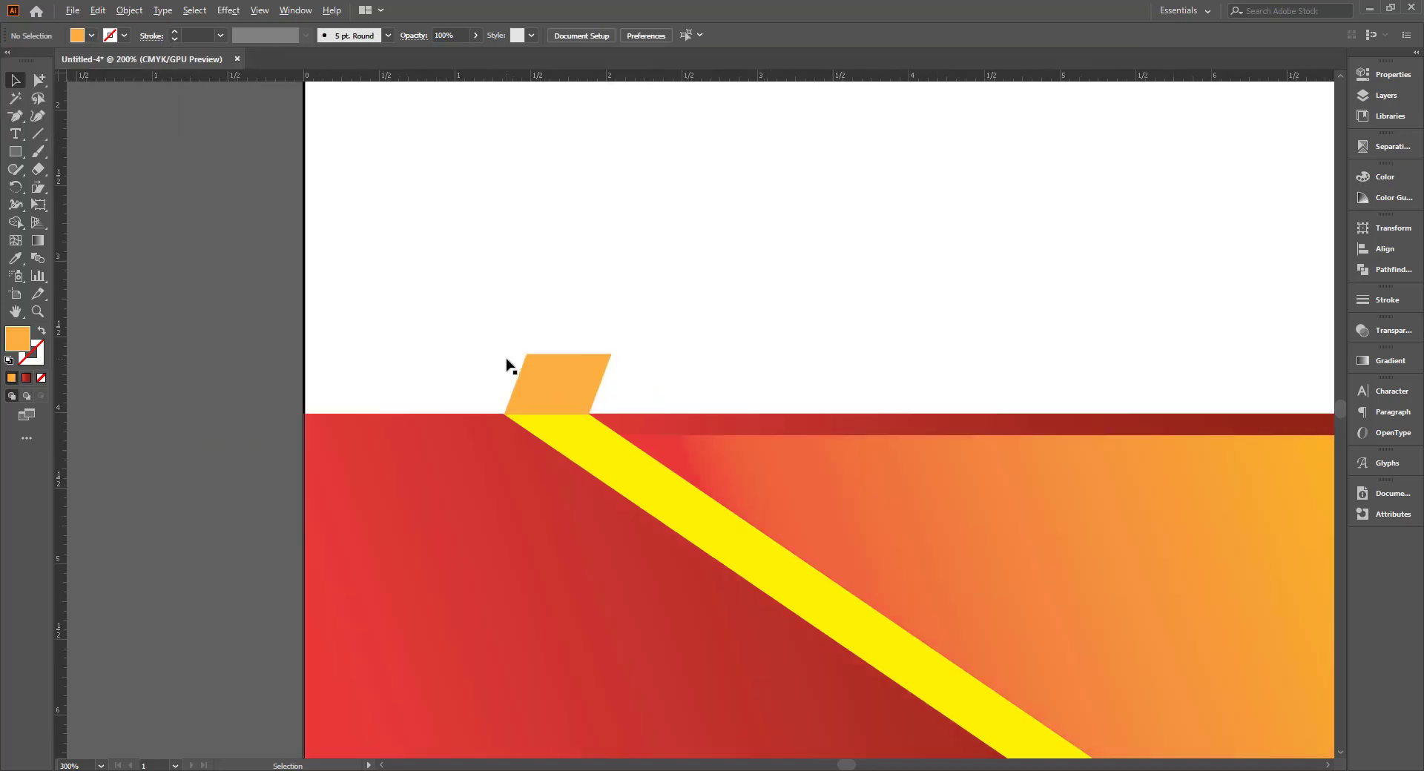
alt+scroll(509, 366, down, 3)
alt+scroll(655, 439, up, 2)
click(475, 337)
scroll(514, 359, up, 1)
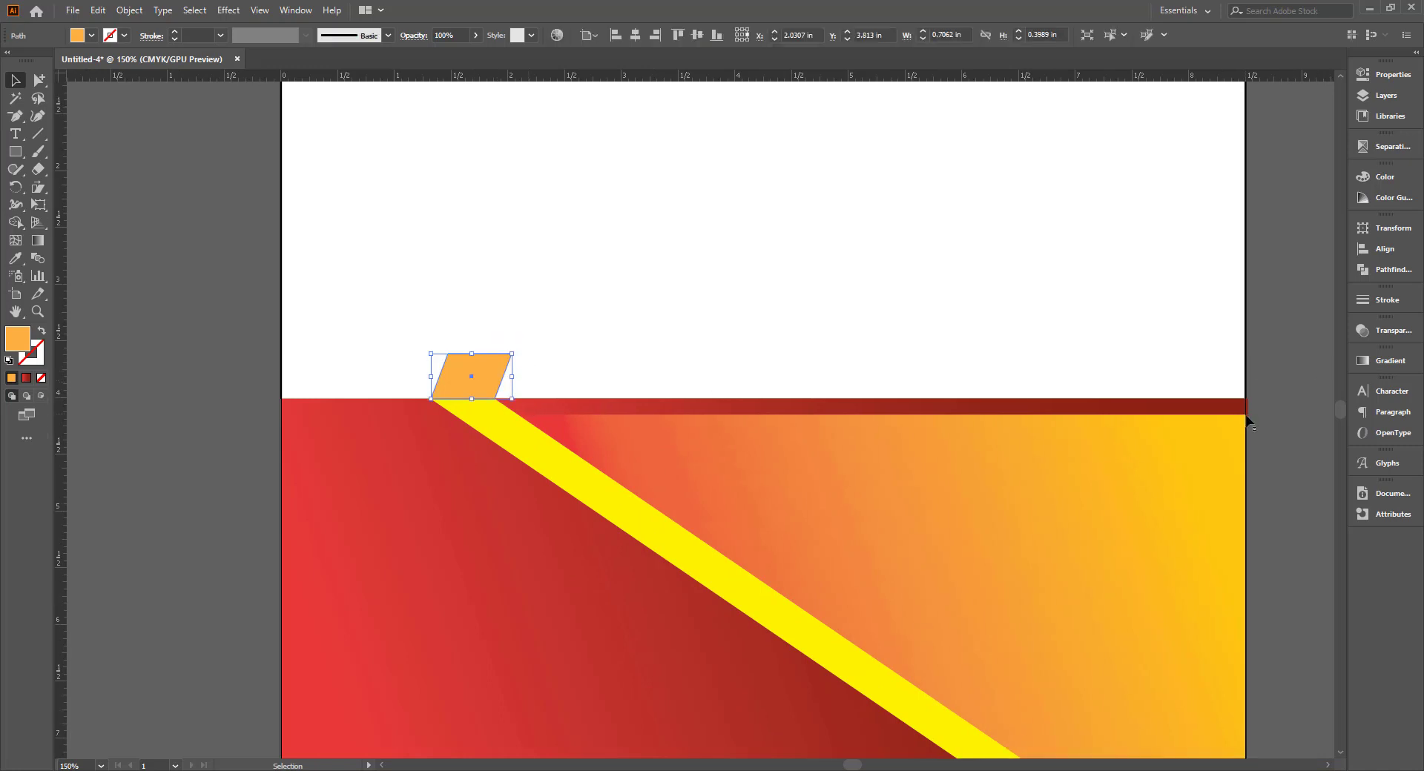
click(1384, 178)
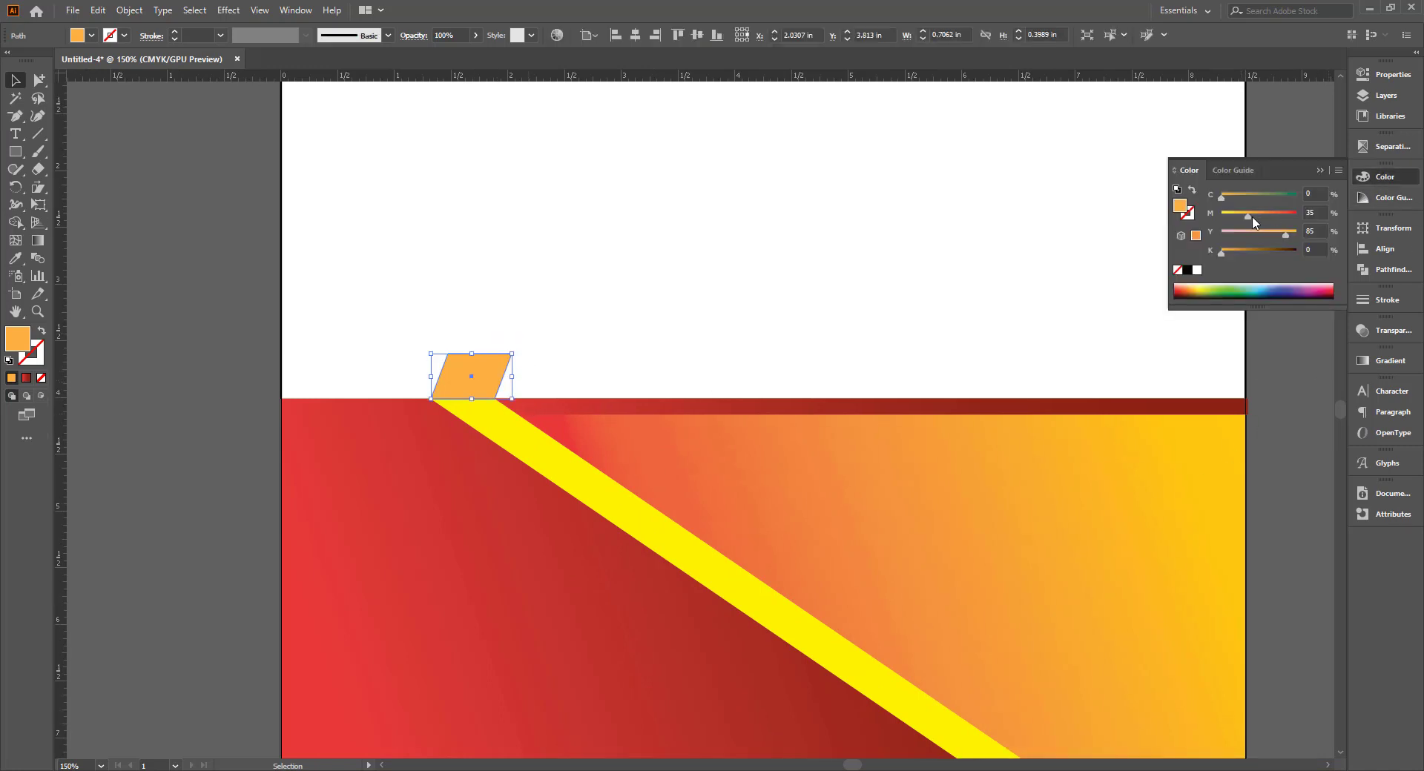
click(388, 371)
Alt-drag a copy of the parallelogram to its right
alt+scroll(438, 392, down, 1)
alt+scroll(477, 331, up, 1)
alt+scroll(528, 335, up, 1)
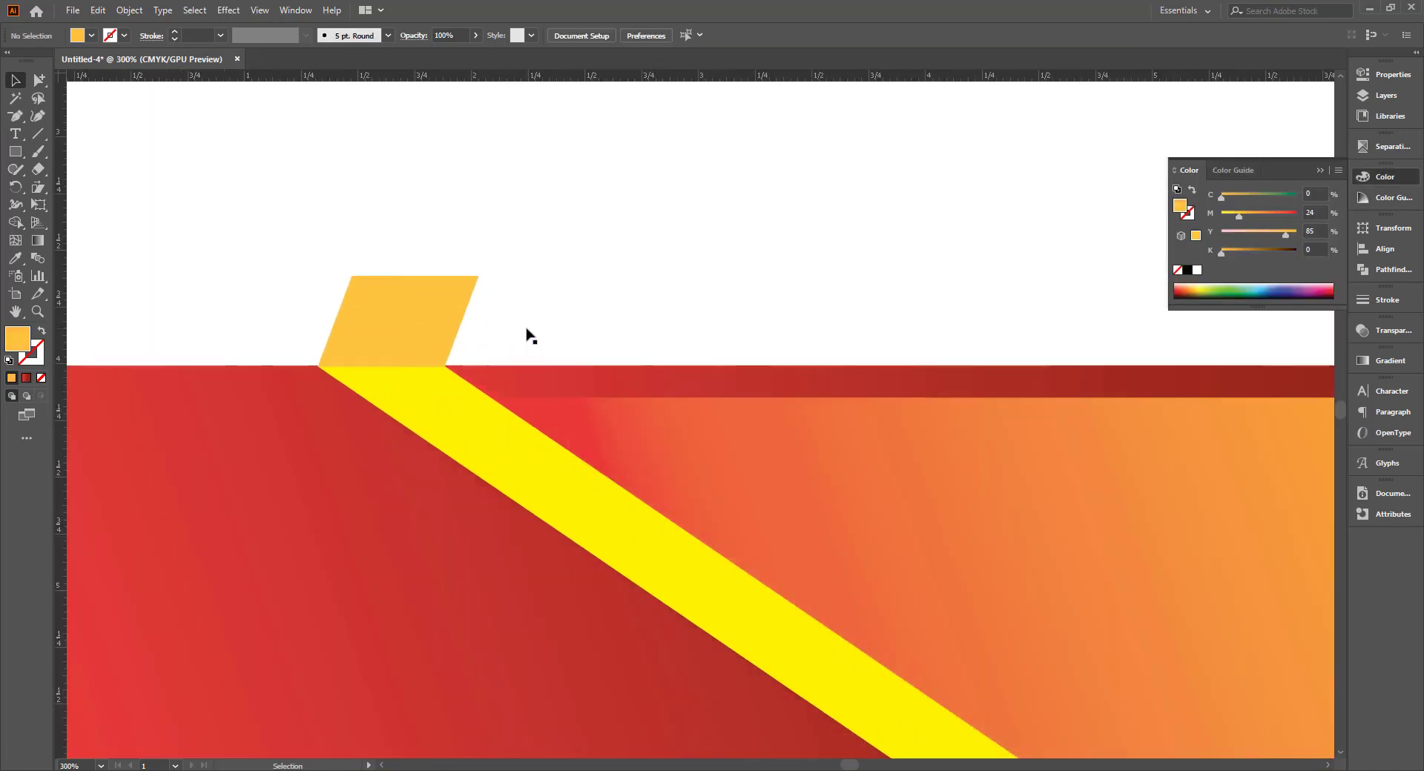
scroll(488, 376, up, 1)
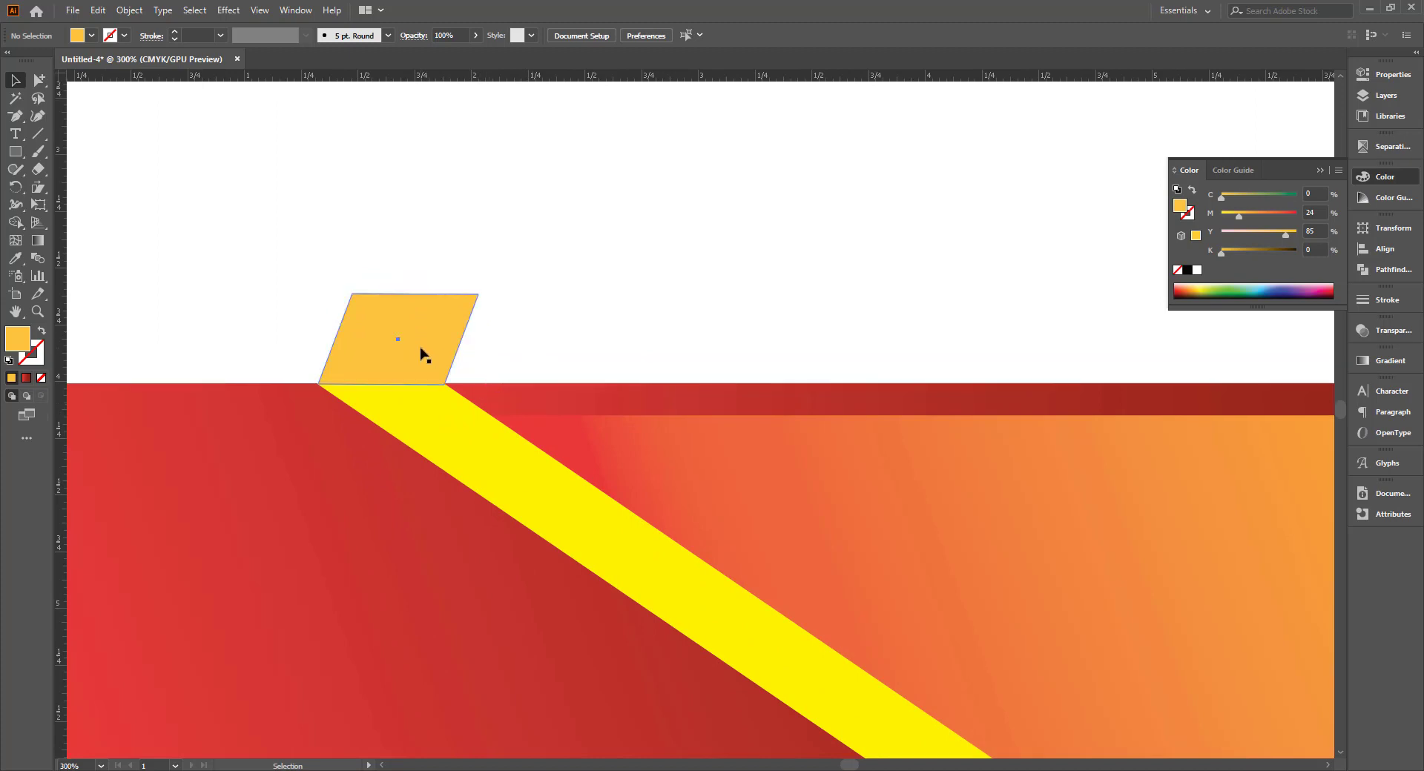
alt+drag(423, 349, 655, 337)
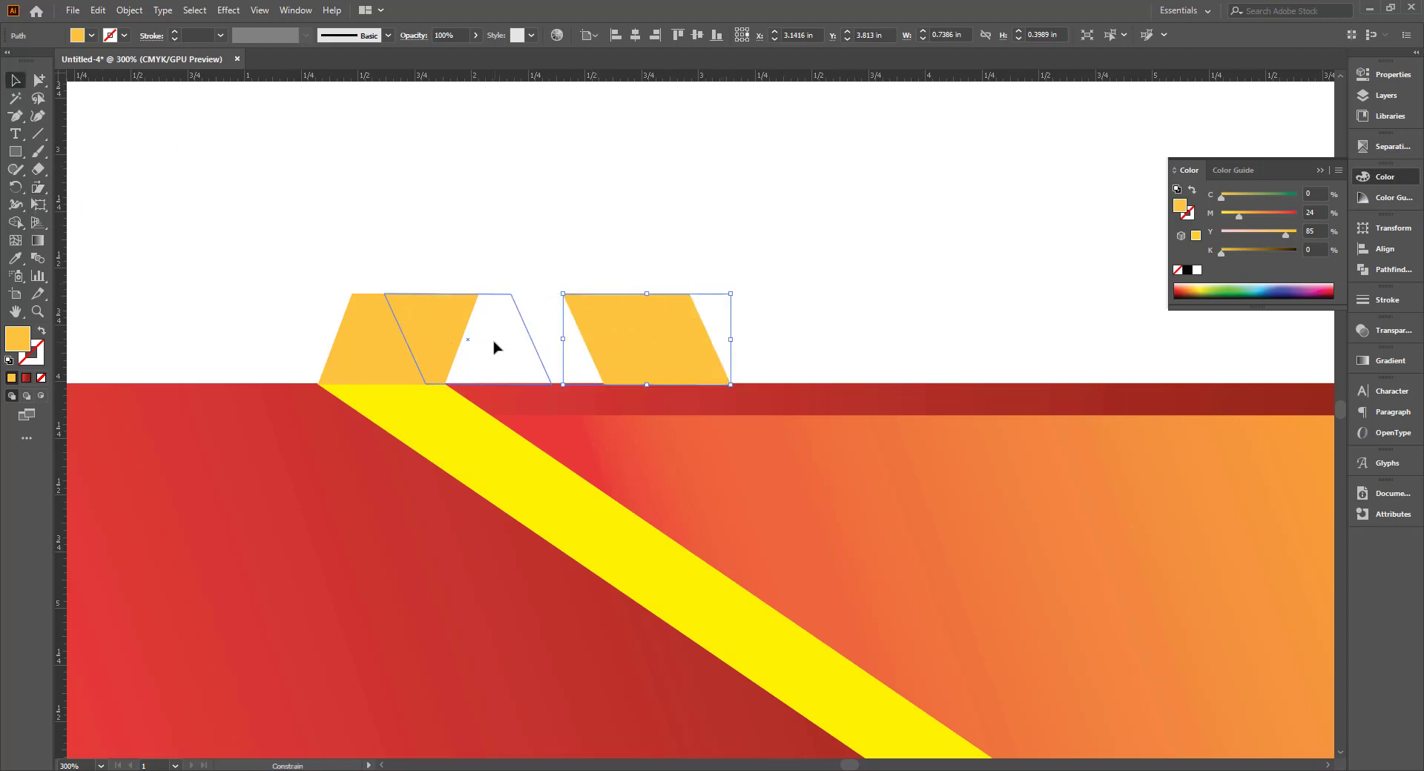
Overlap the copy with the original to form a tent and bring the left face forward
drag(463, 345, 468, 346)
key(ctrl+plus)
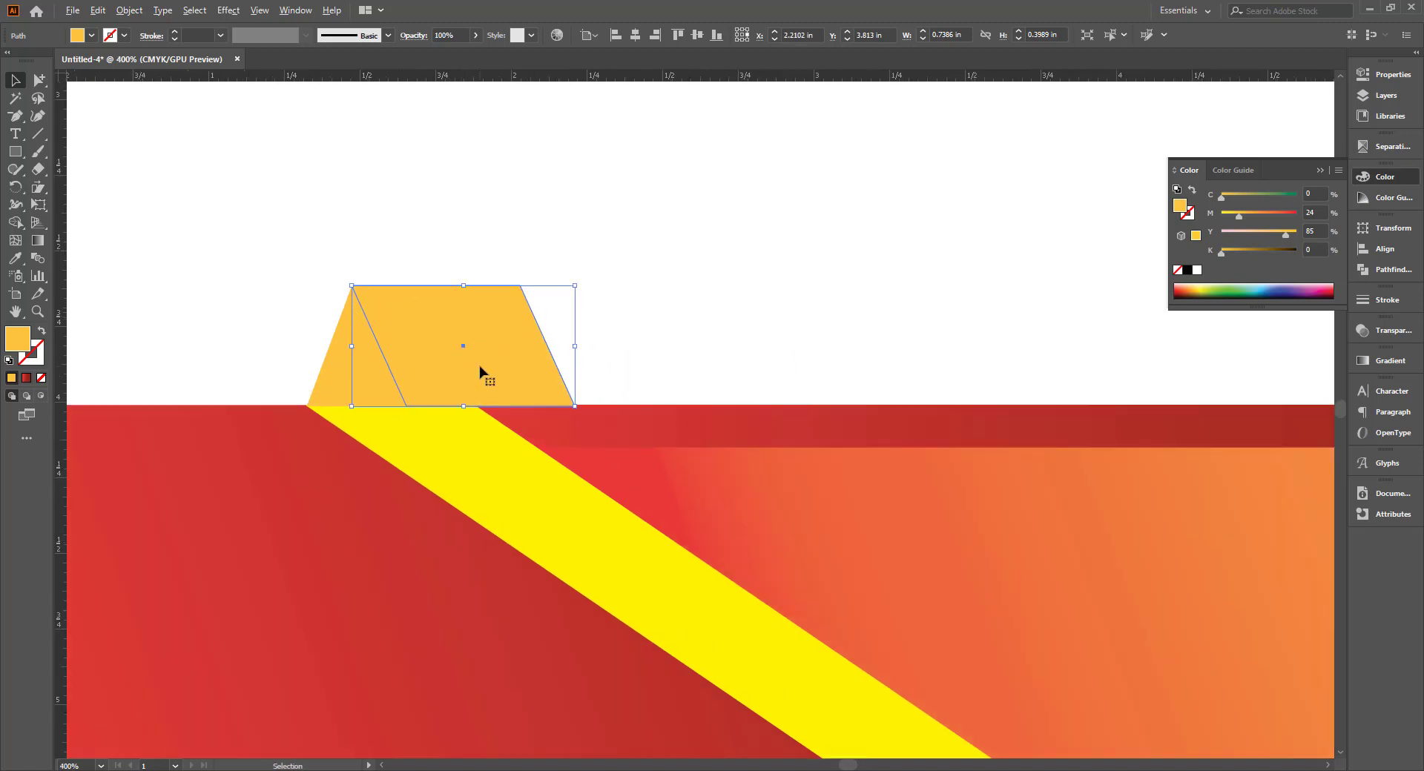
key(ctrl+minus)
click(91, 35)
click(141, 62)
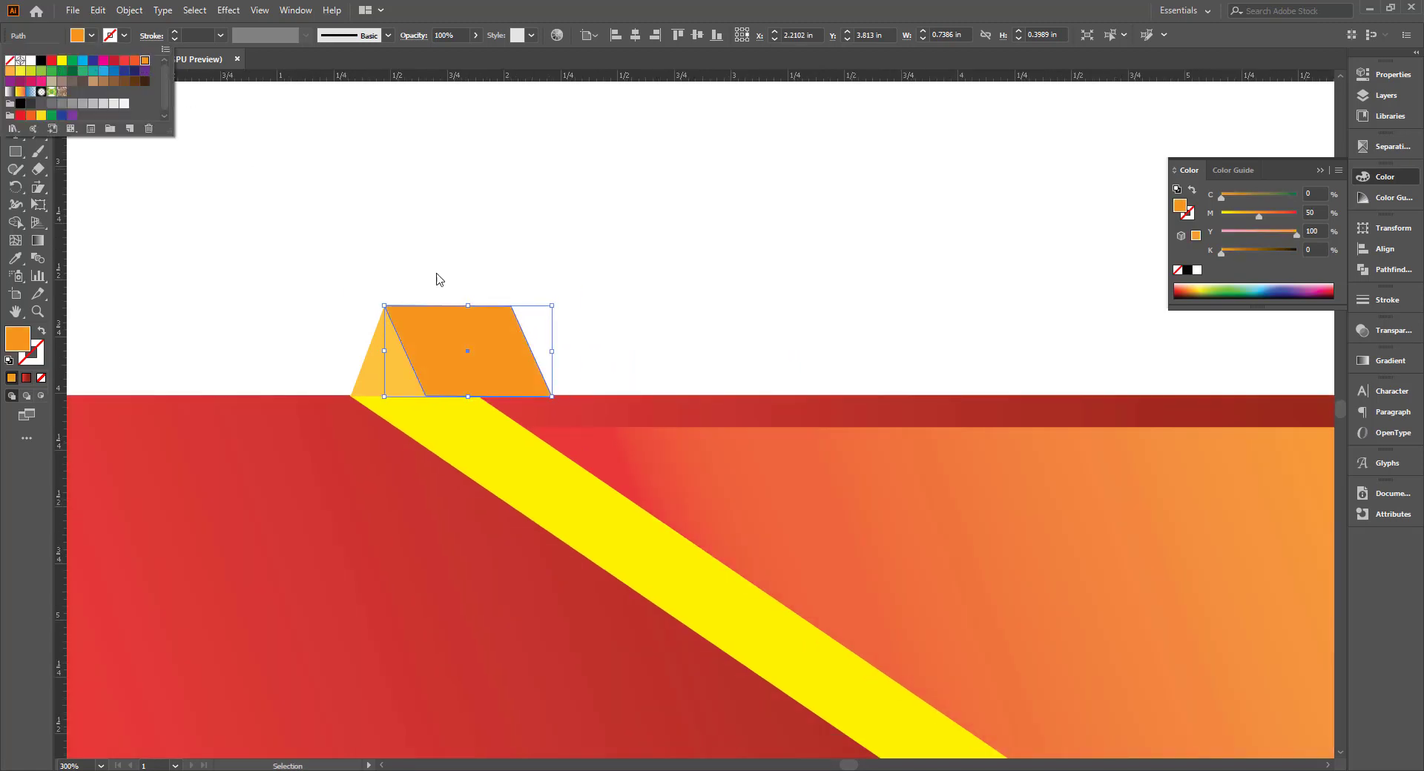
click(371, 364)
key(ctrl+shift+bracketright)
click(707, 322)
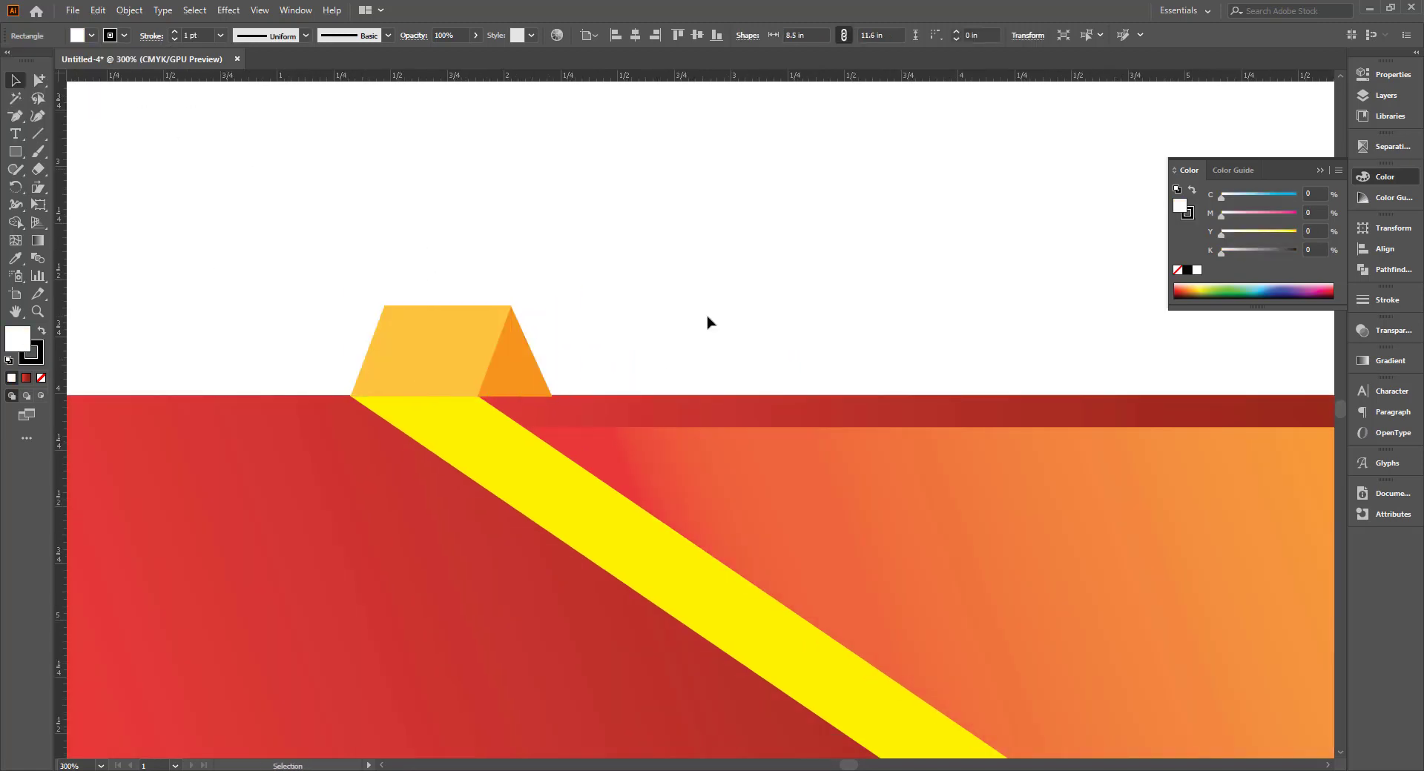
Trim the right face's edge and fill it deeper orange (C0 M66 Y86 K0)
click(507, 375)
scroll(525, 327, up, 3)
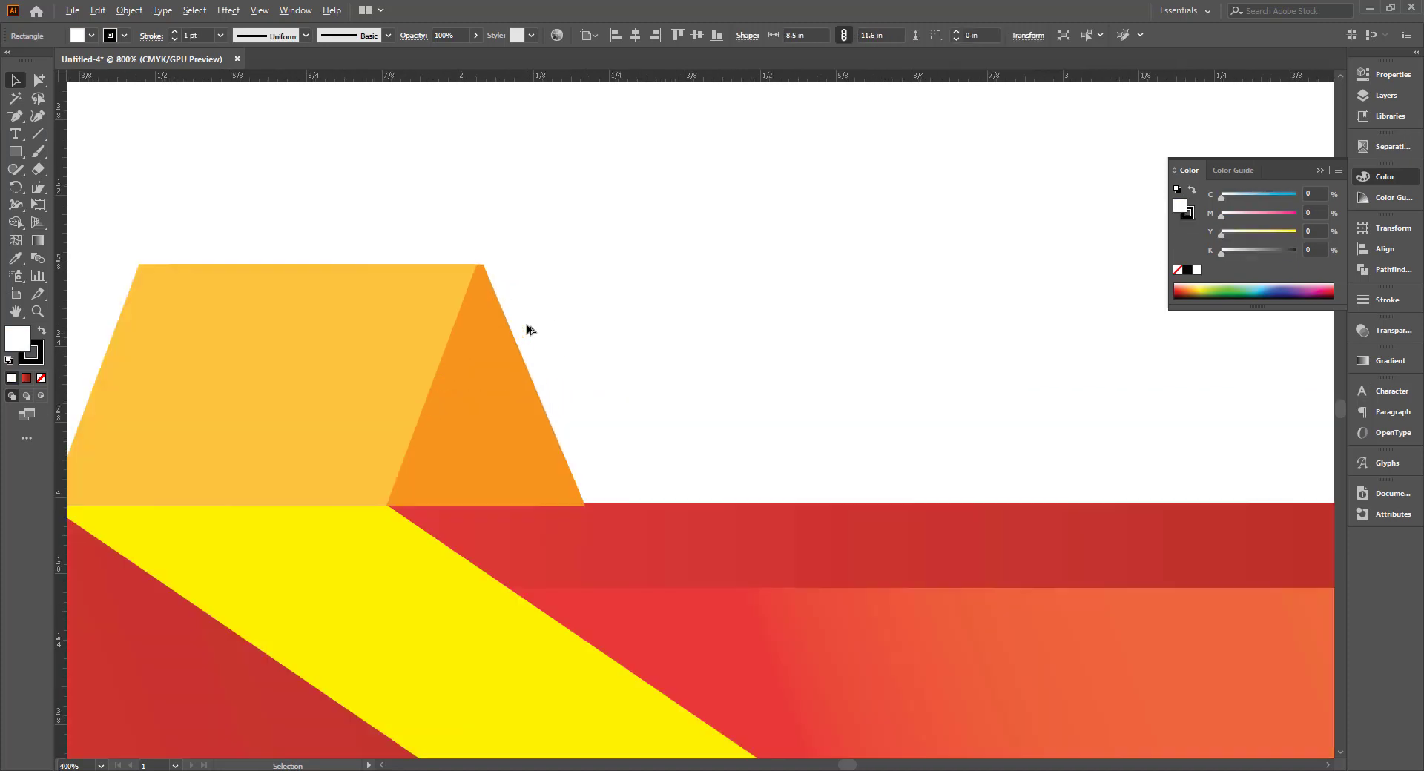
drag(576, 381, 570, 381)
scroll(541, 428, down, 2)
click(91, 34)
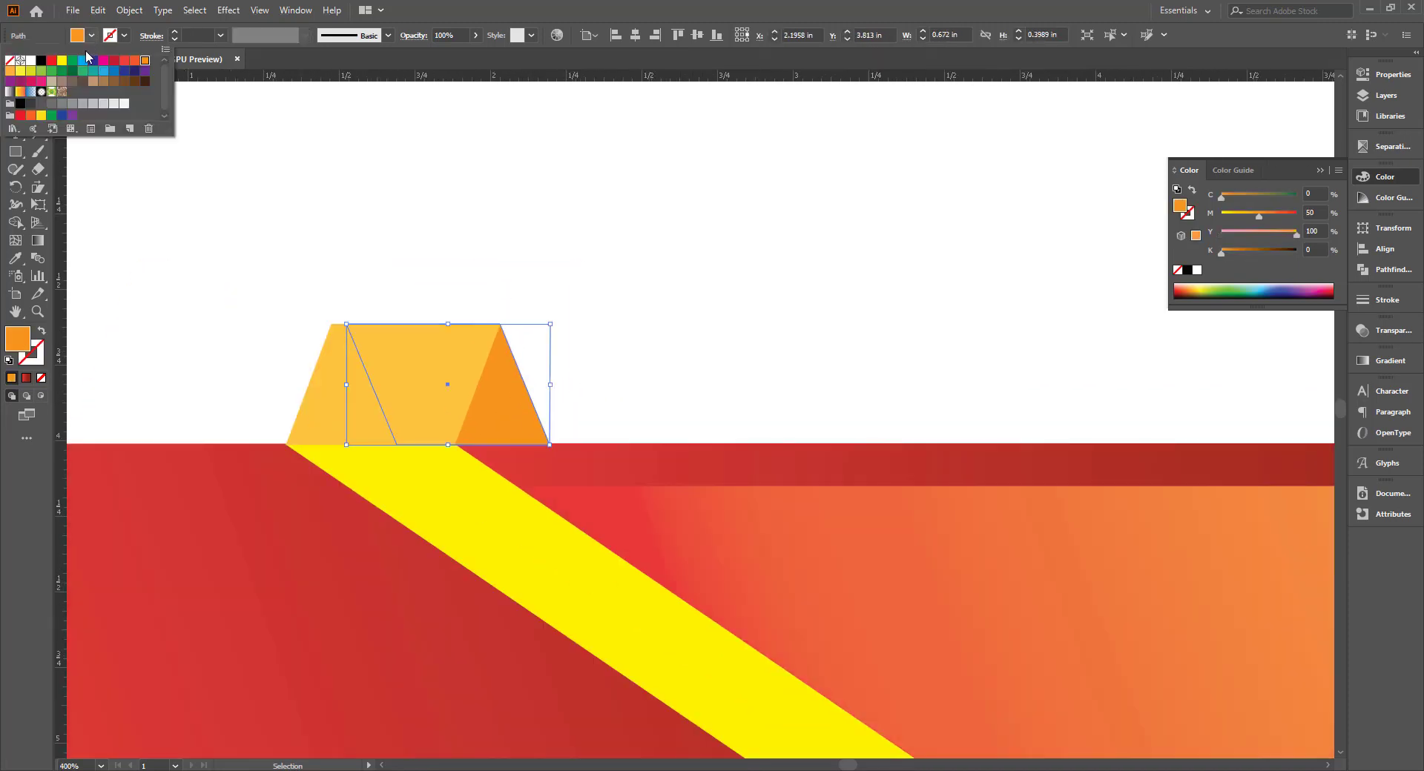
click(132, 62)
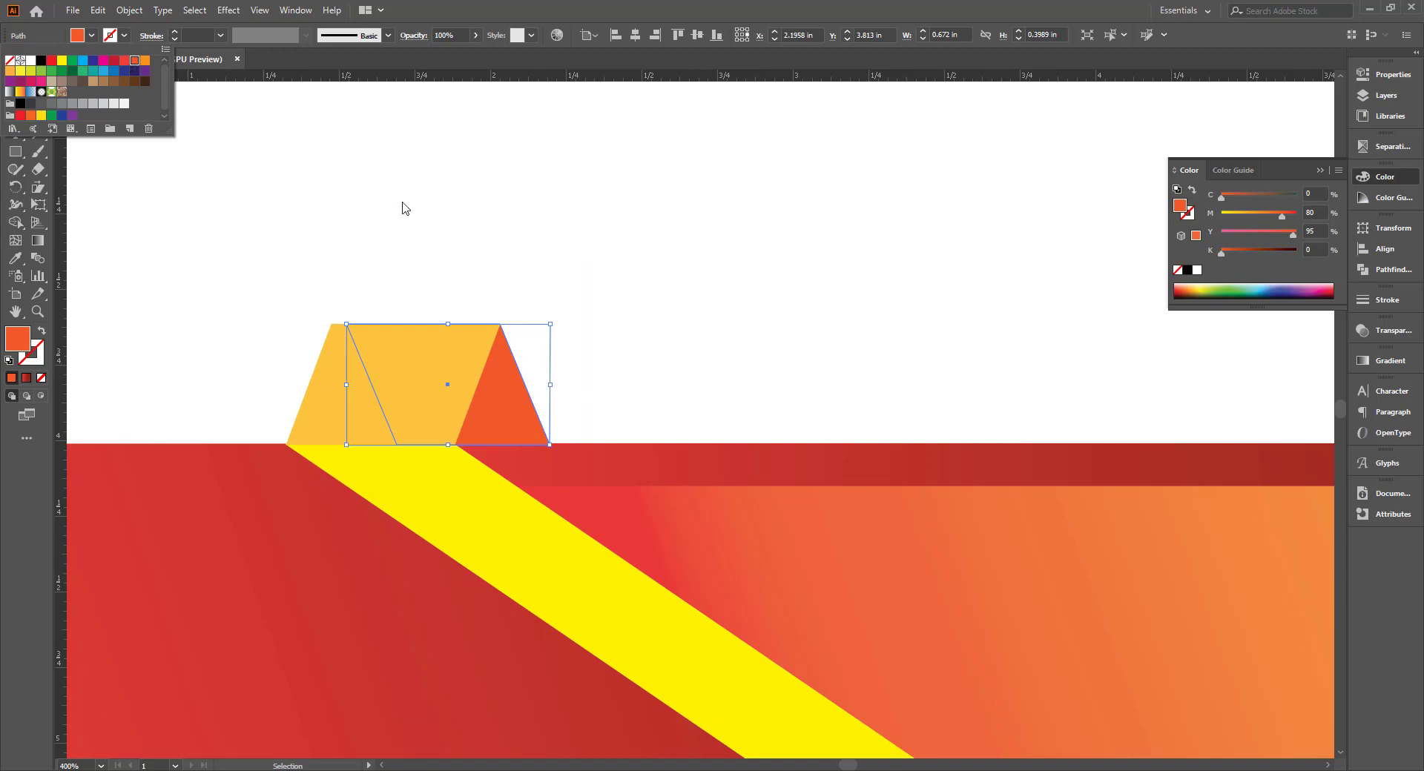
scroll(426, 236, down, 4)
scroll(581, 331, up, 3)
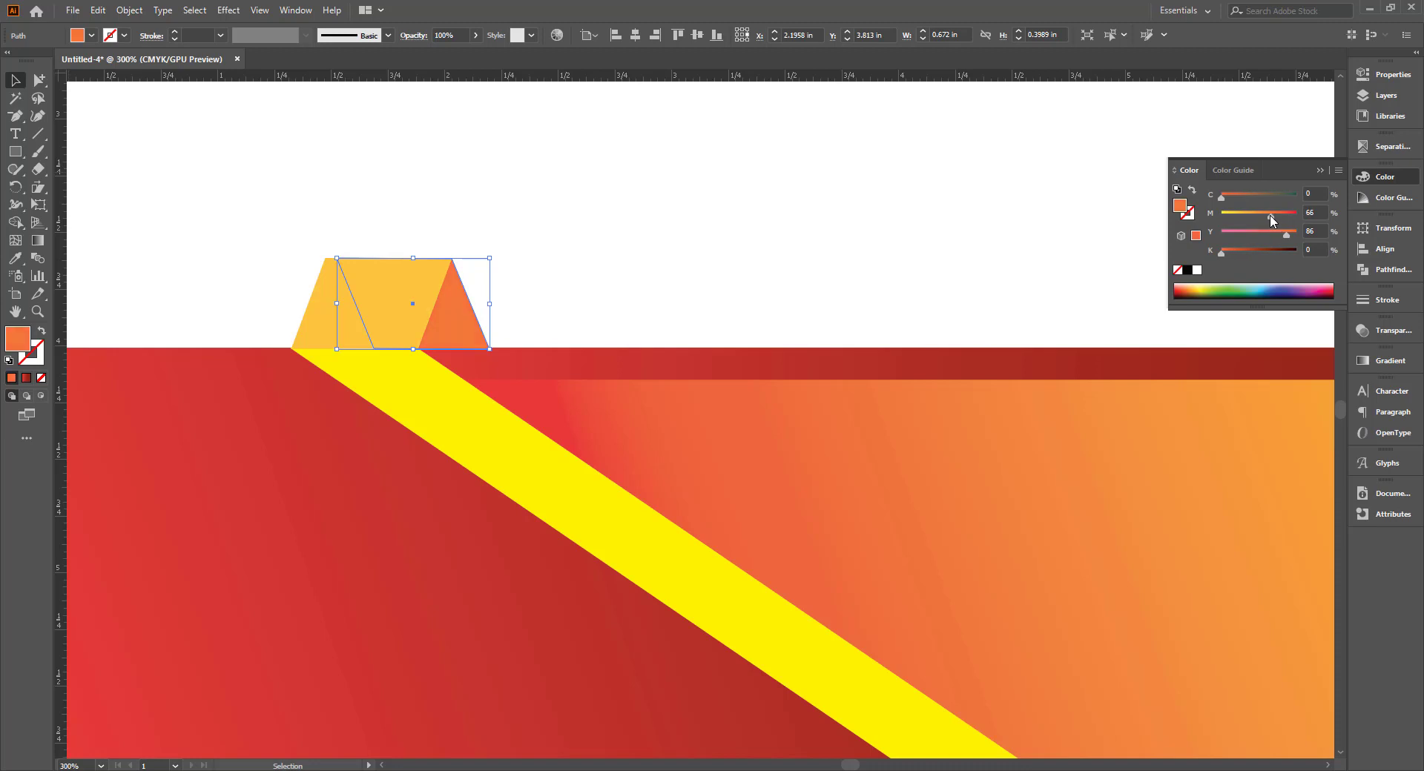
scroll(744, 234, down, 2)
click(194, 383)
scroll(193, 383, down, 1)
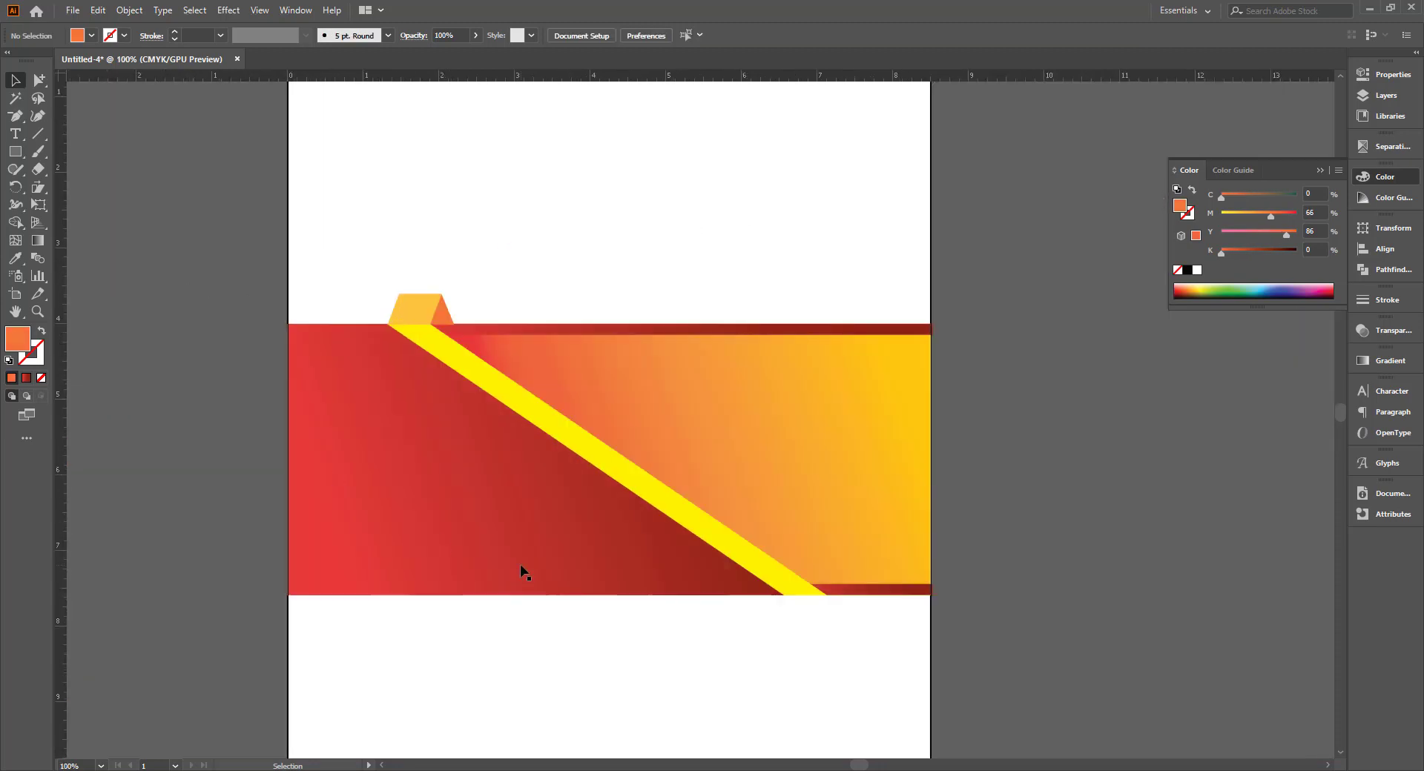
scroll(522, 571, down, 1)
scroll(416, 349, up, 2)
click(416, 345)
scroll(481, 332, up, 1)
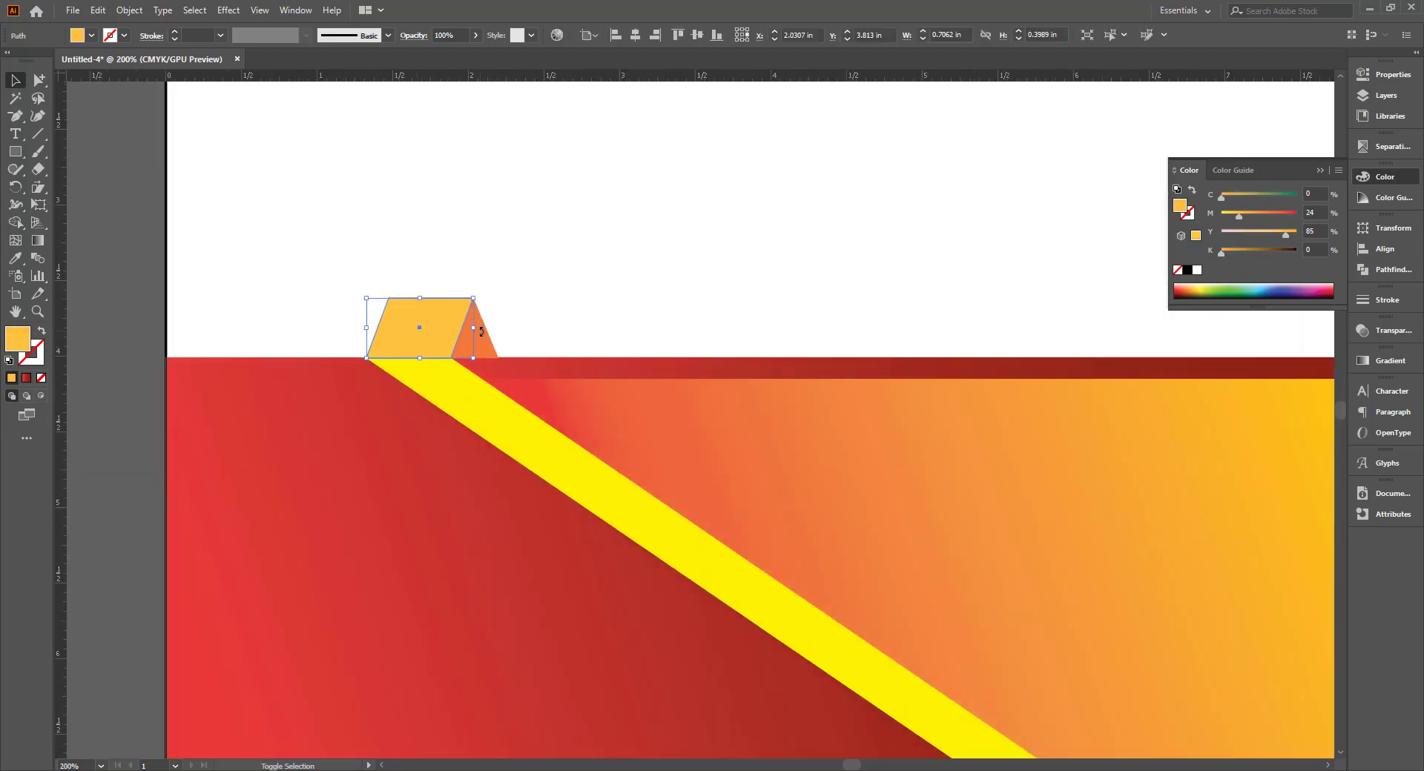
shift+click(481, 332)
scroll(484, 341, up, 2)
scroll(487, 279, down, 3)
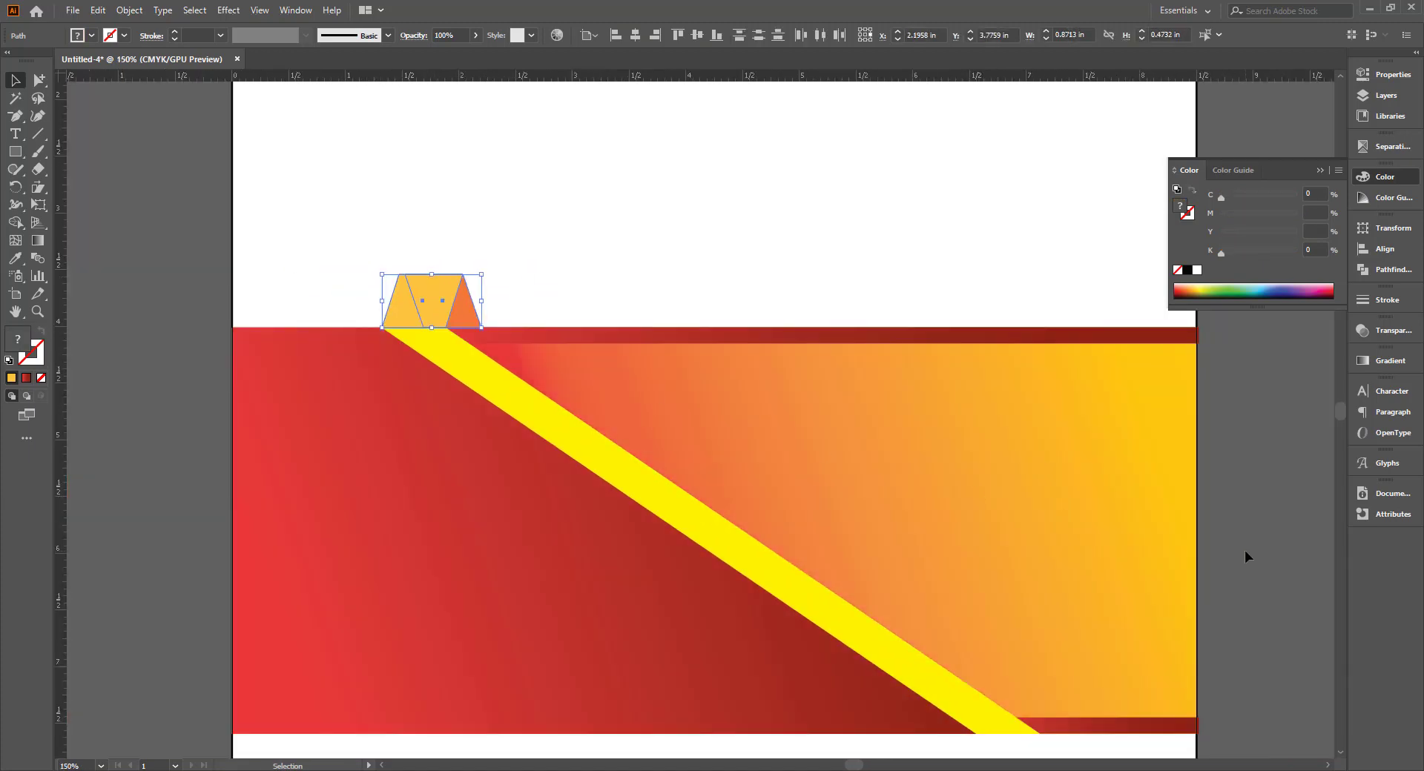
click(1246, 556)
scroll(888, 571, down, 2)
scroll(318, 408, up, 2)
scroll(449, 439, up, 1)
scroll(1123, 566, down, 1)
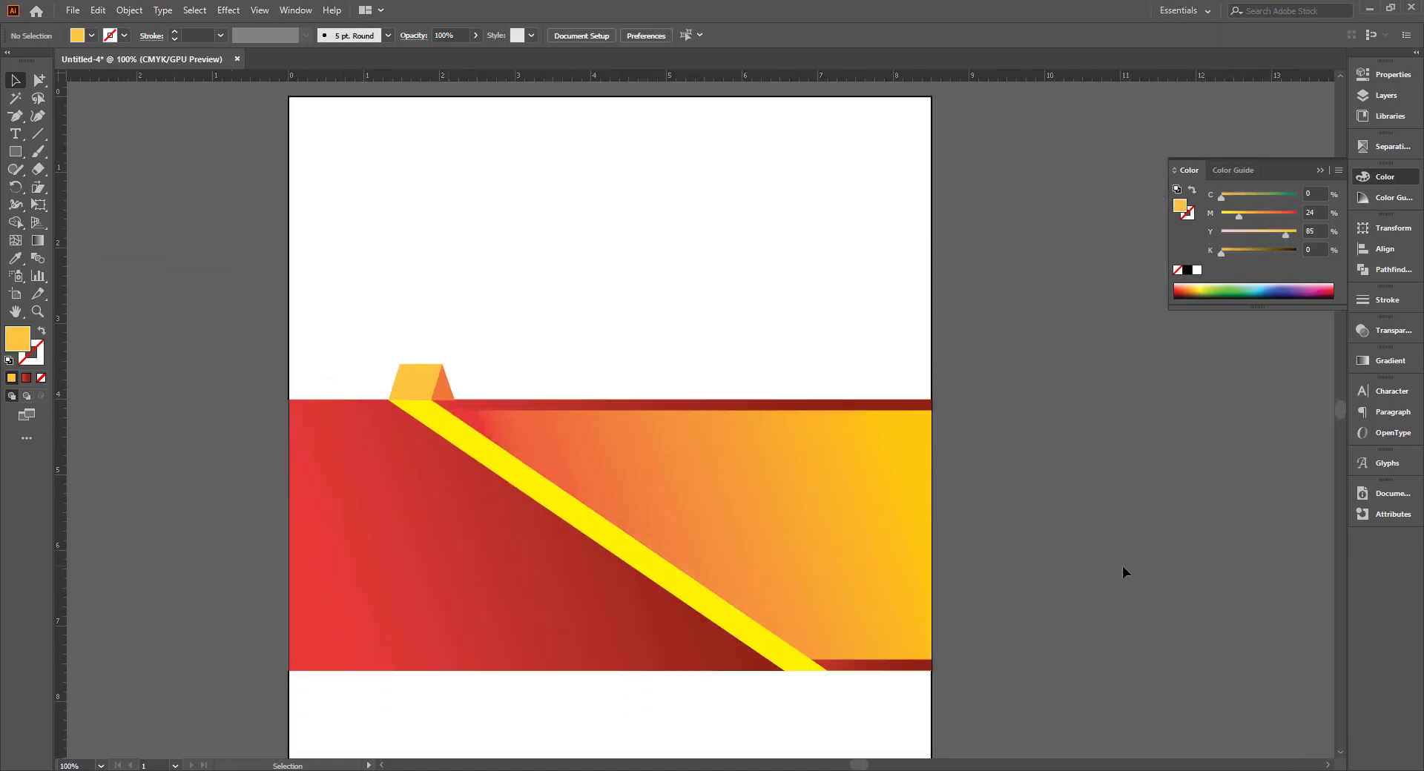
scroll(1096, 584, down, 1)
scroll(1029, 533, down, 2)
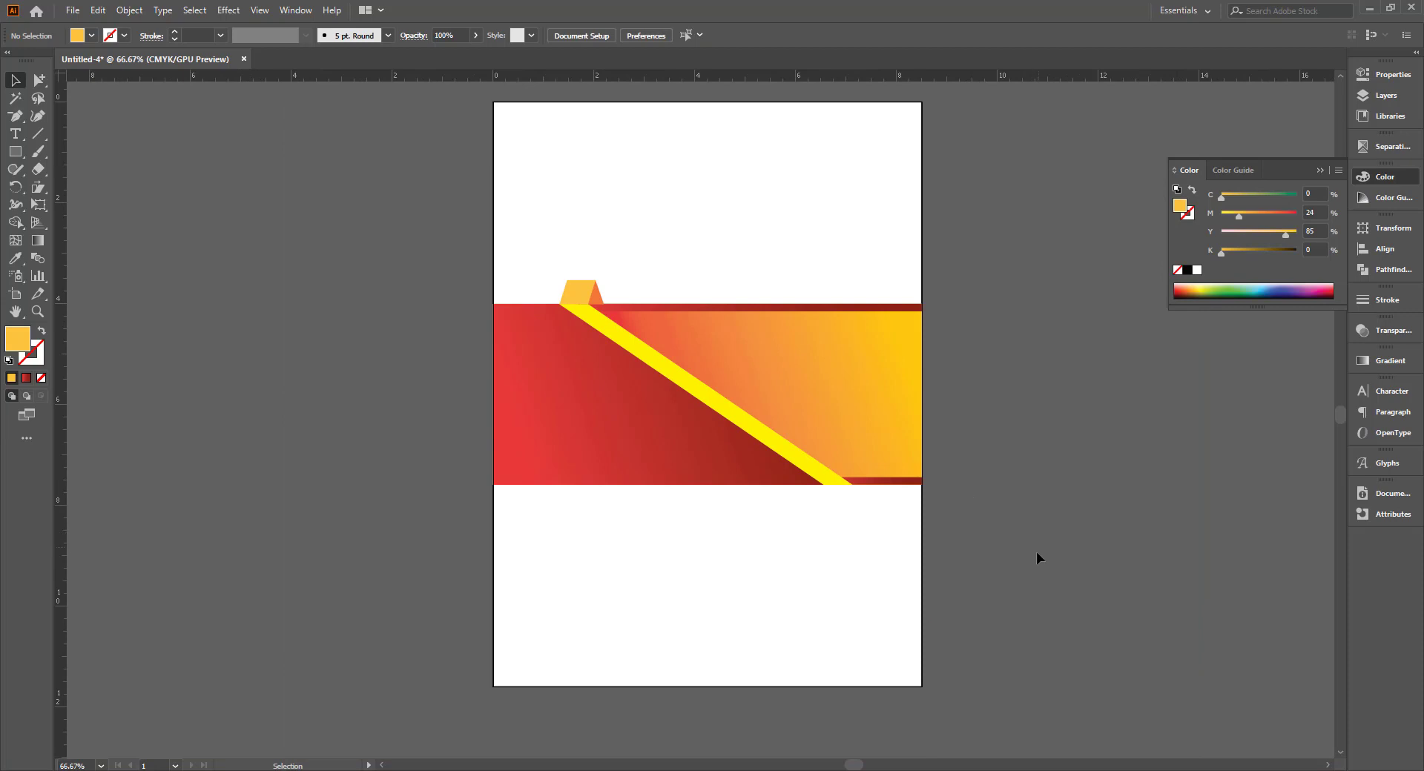
scroll(1038, 556, up, 1)
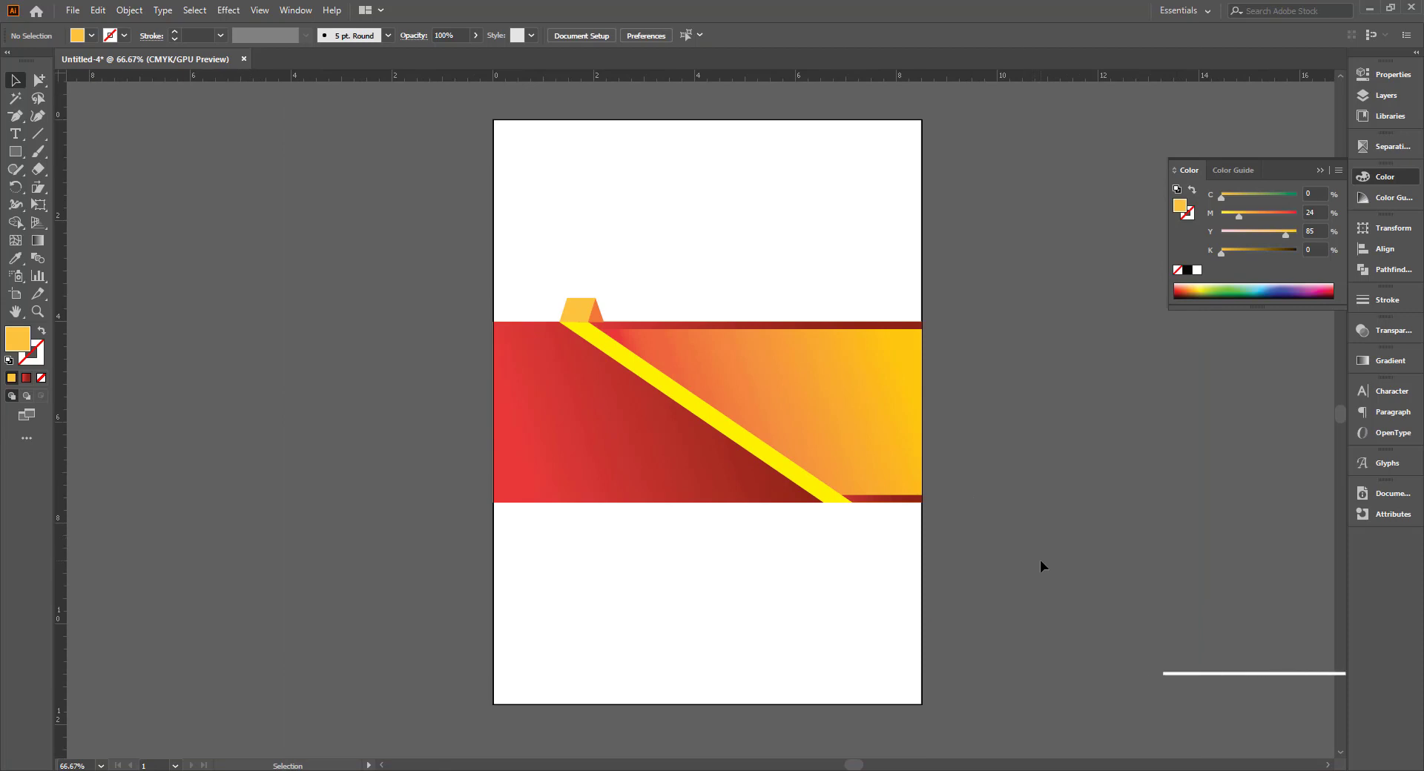
scroll(1023, 571, up, 2)
scroll(981, 583, up, 1)
scroll(980, 583, up, 1)
scroll(798, 388, down, 1)
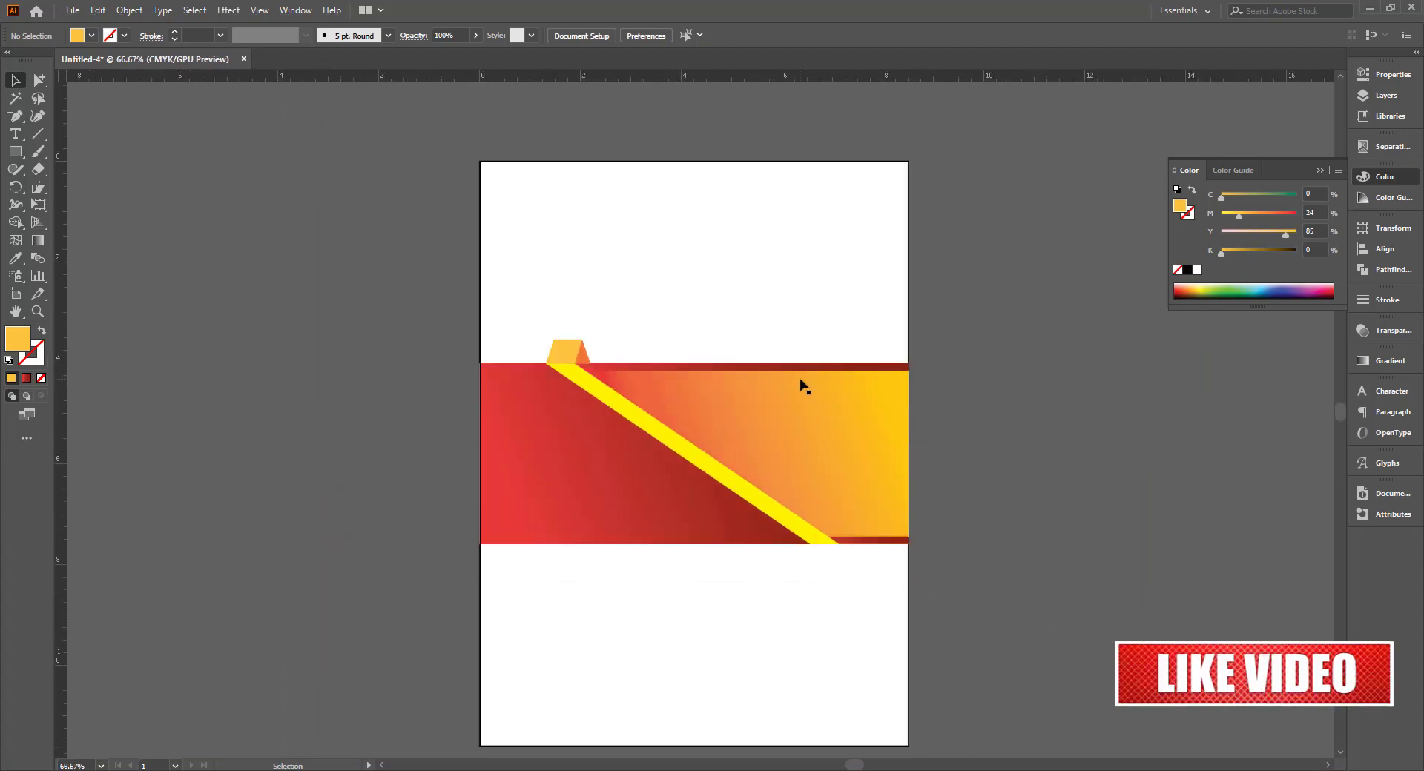
scroll(779, 429, up, 1)
Type 'COMPANY PROFILE' on the right side of the banner
scroll(779, 429, up, 1)
key(t)
click(758, 416)
text(COM)
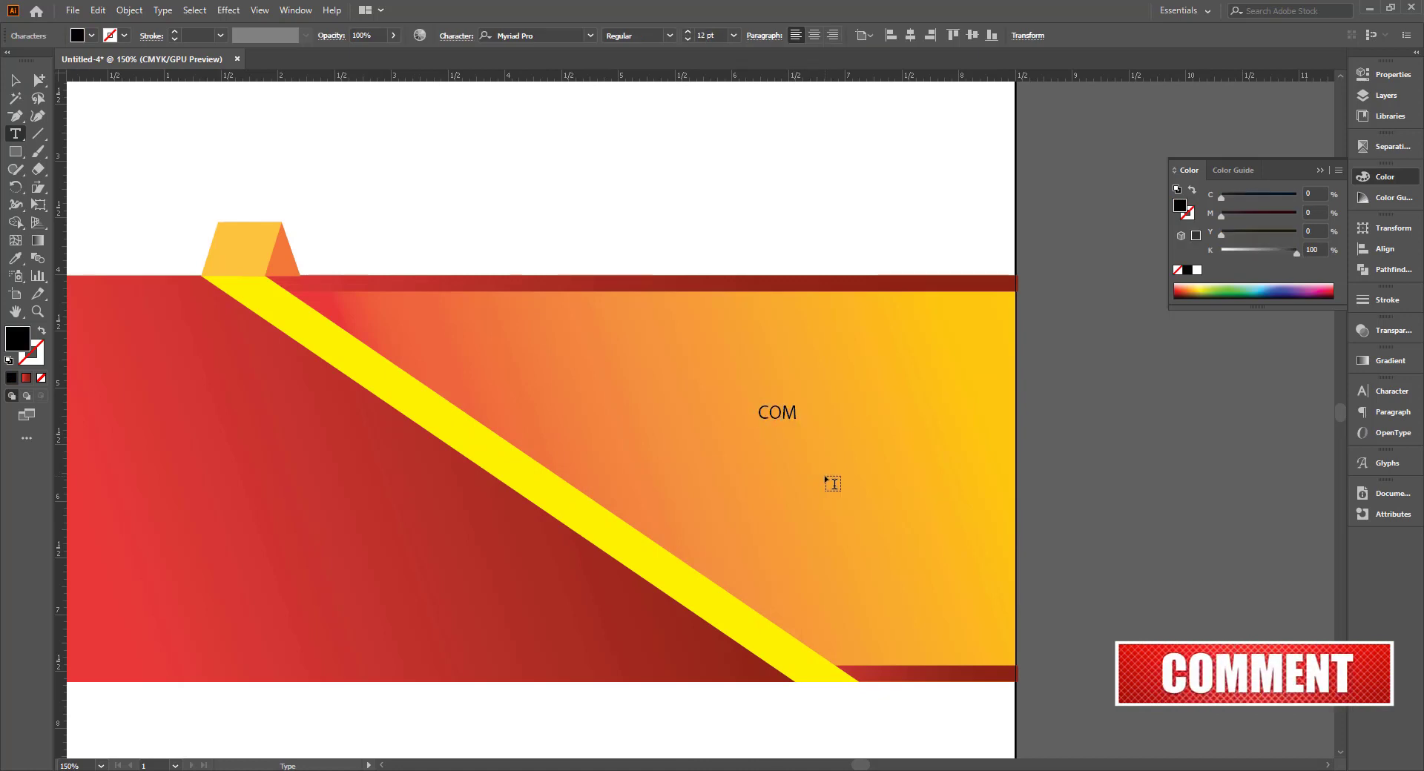
text(PANY PROFILE)
key(Escape)
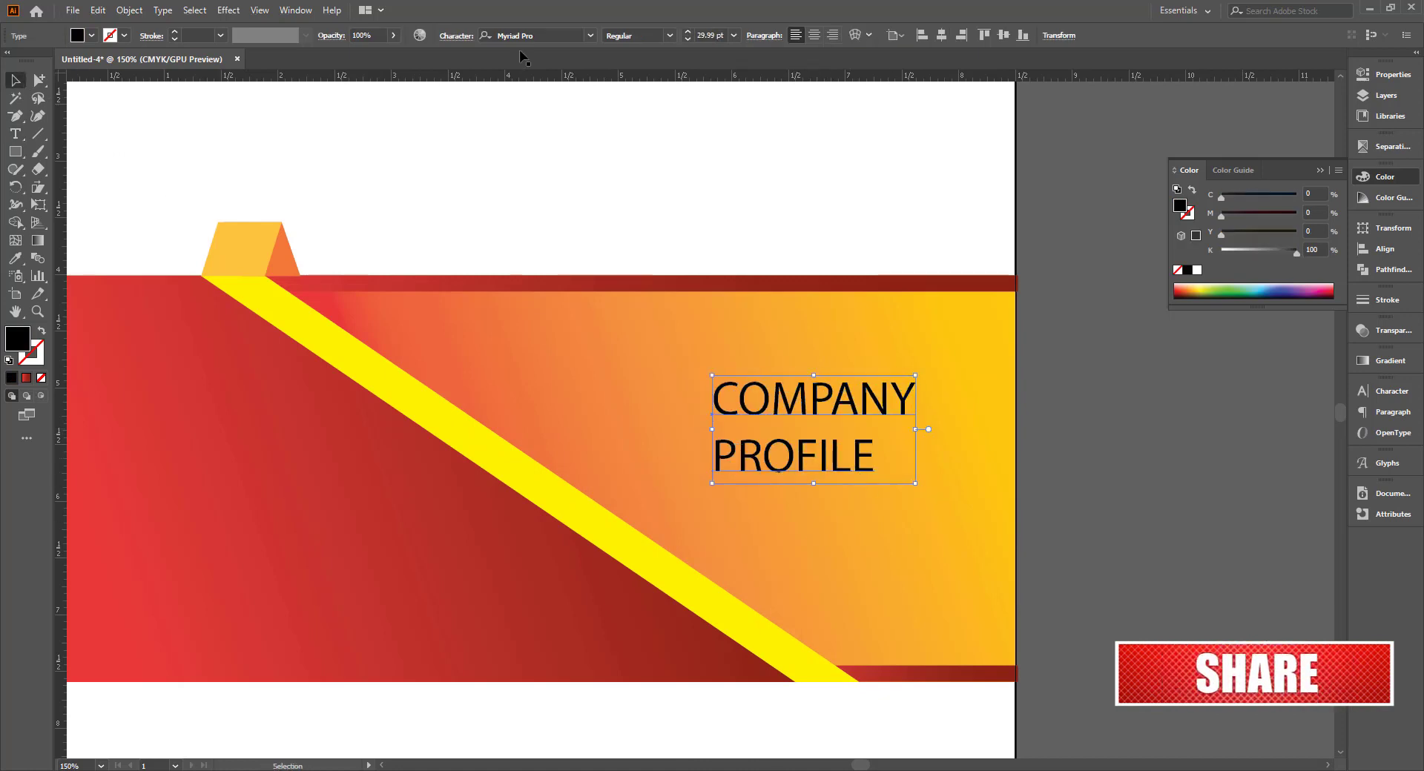
Set the COMPANY PROFILE title font to Arial Bold
double_click(793, 455)
double_click(814, 398)
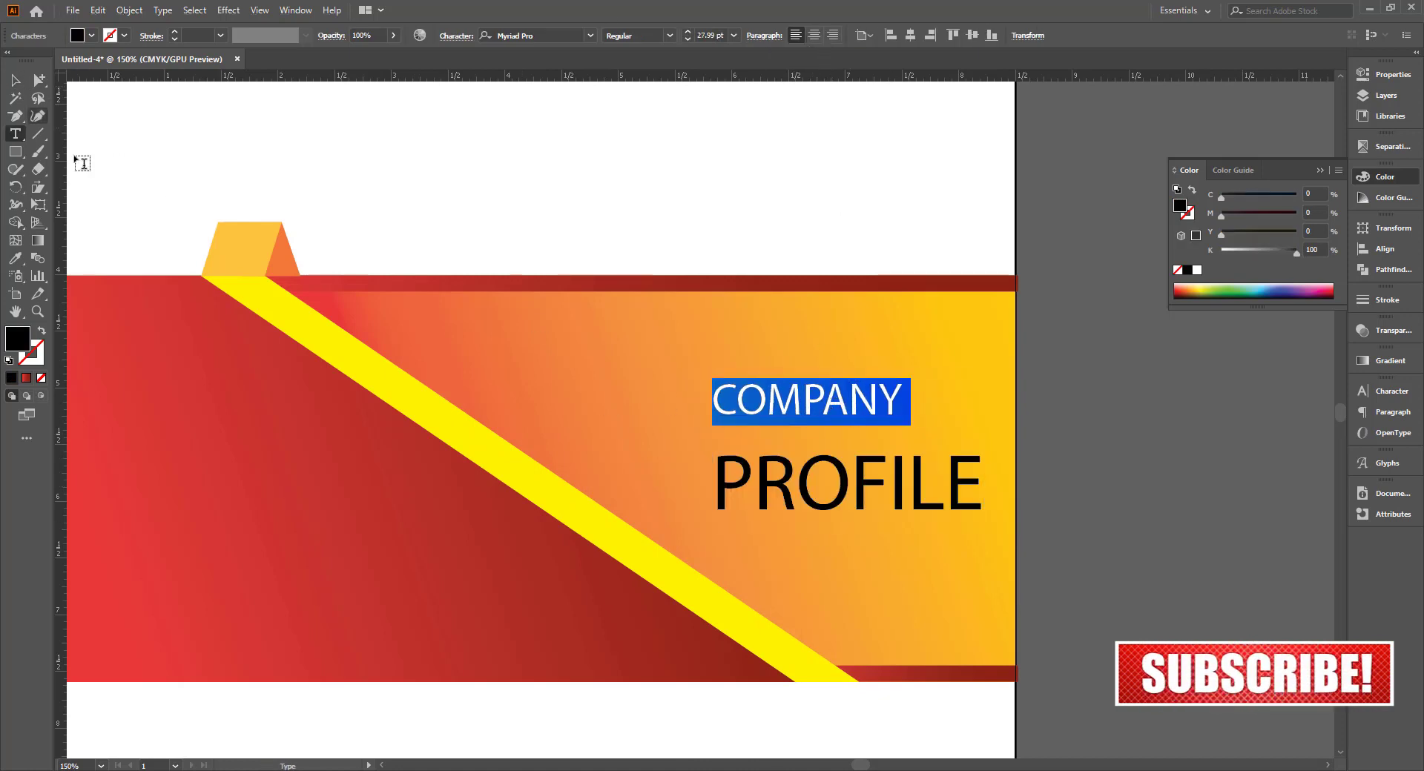
click(534, 36)
text(Arial)
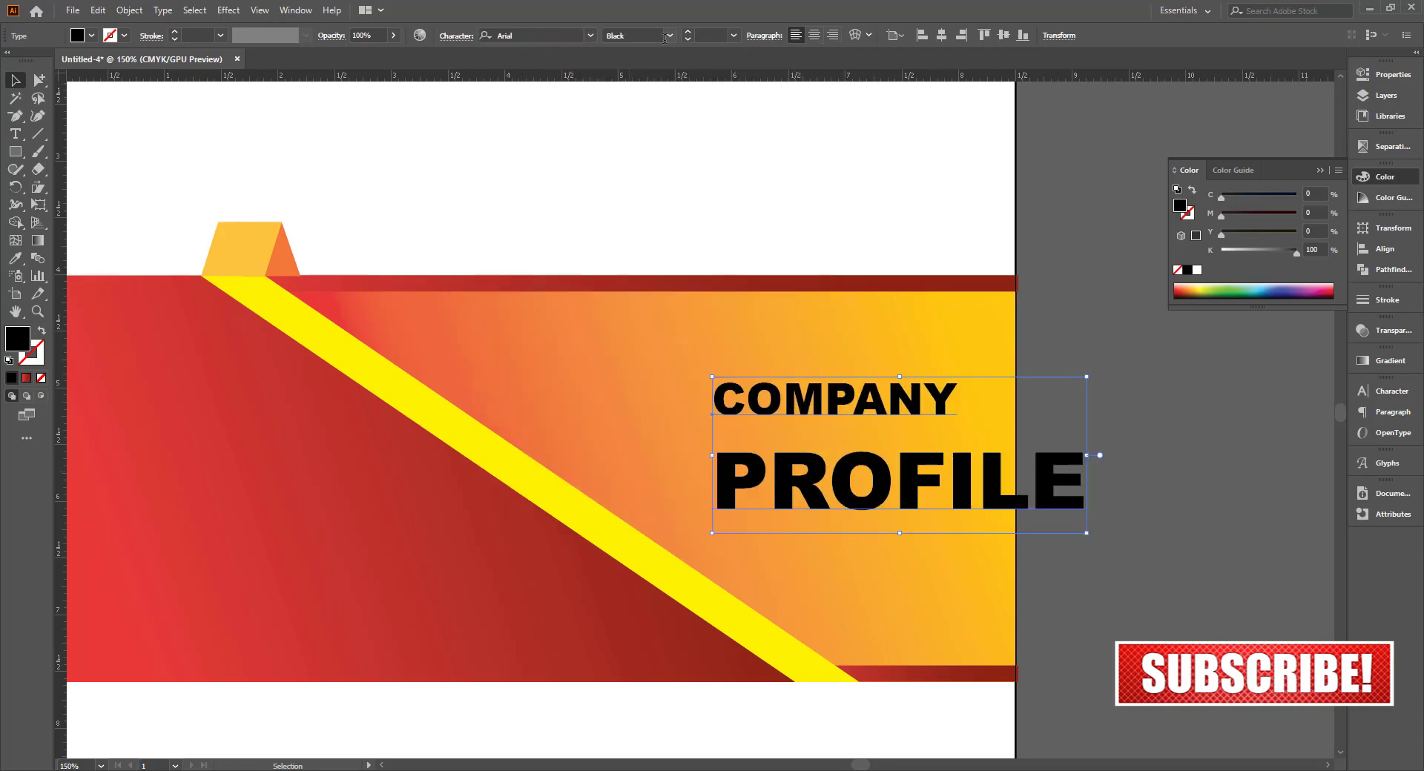
click(668, 36)
click(653, 96)
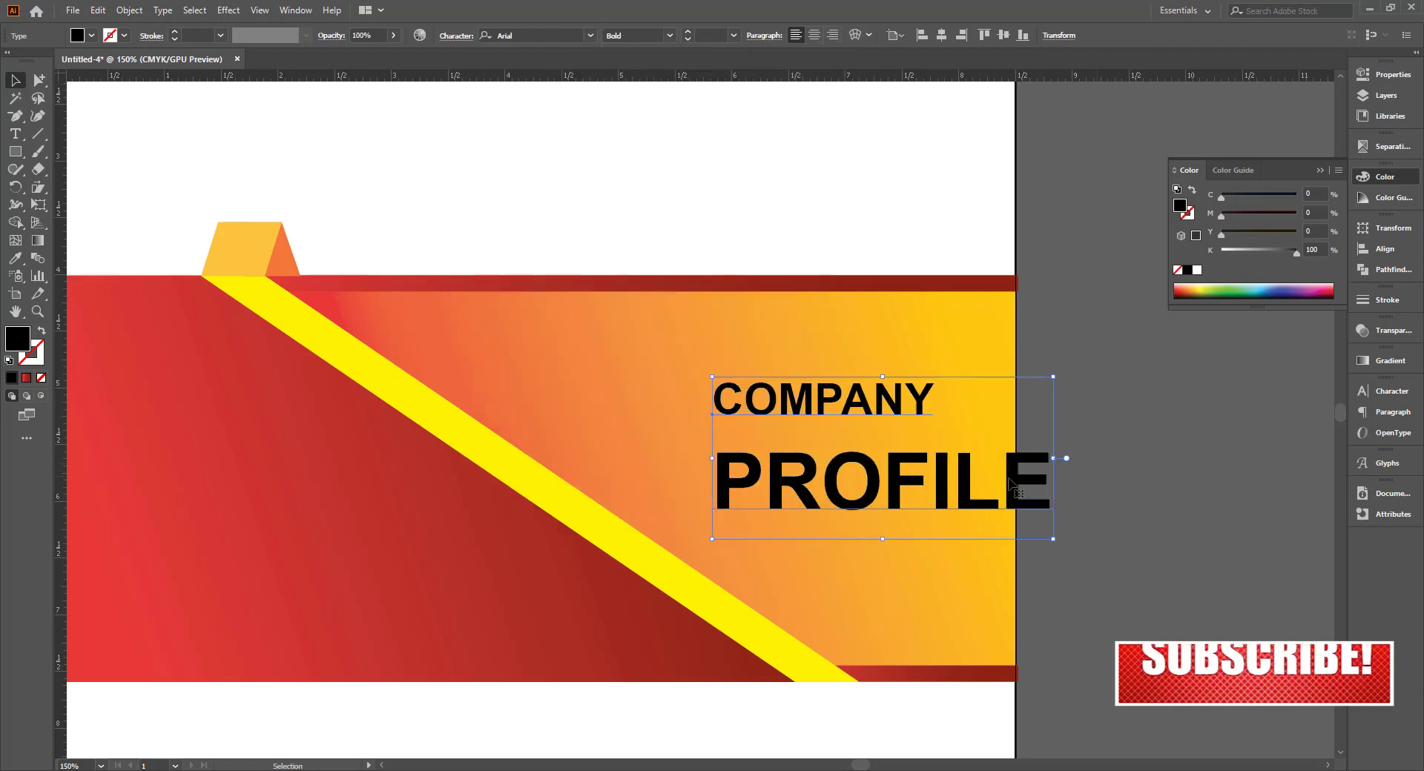
Change the word COMPANY to thin Arial Narrow above bold PROFILE
double_click(764, 398)
click(667, 36)
click(656, 50)
click(18, 82)
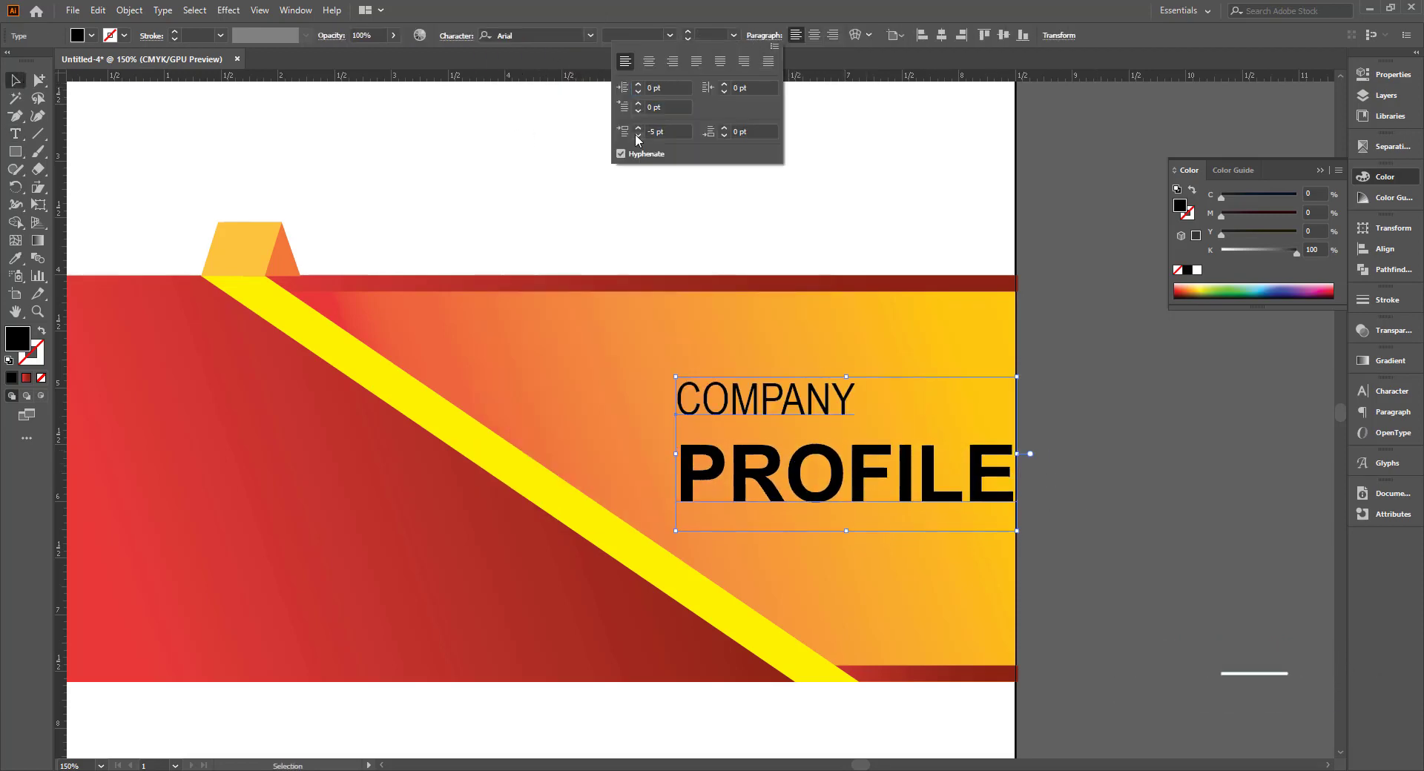
double_click(814, 416)
key(Escape)
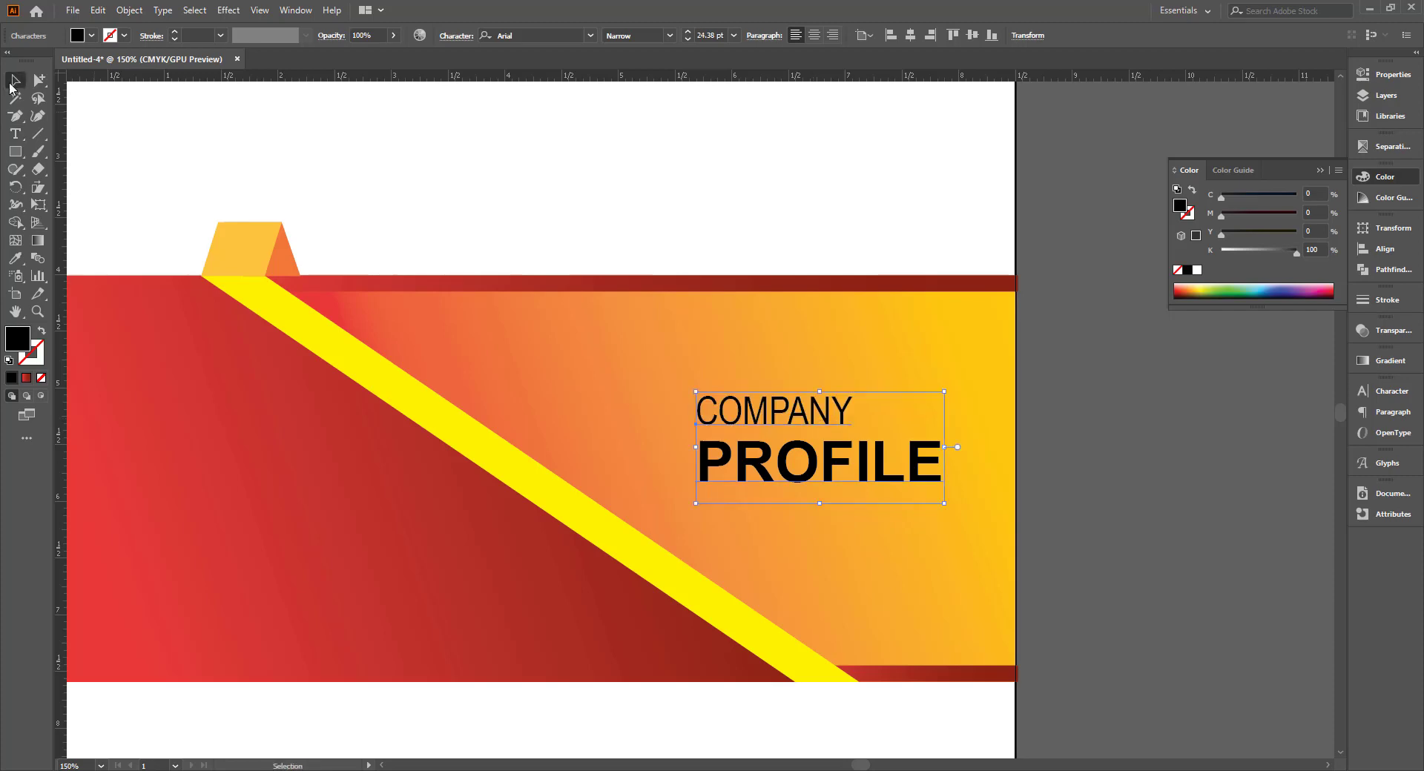
Fill the COMPANY PROFILE title white
key(ctrl+1)
click(91, 36)
click(34, 56)
click(749, 486)
key(g)
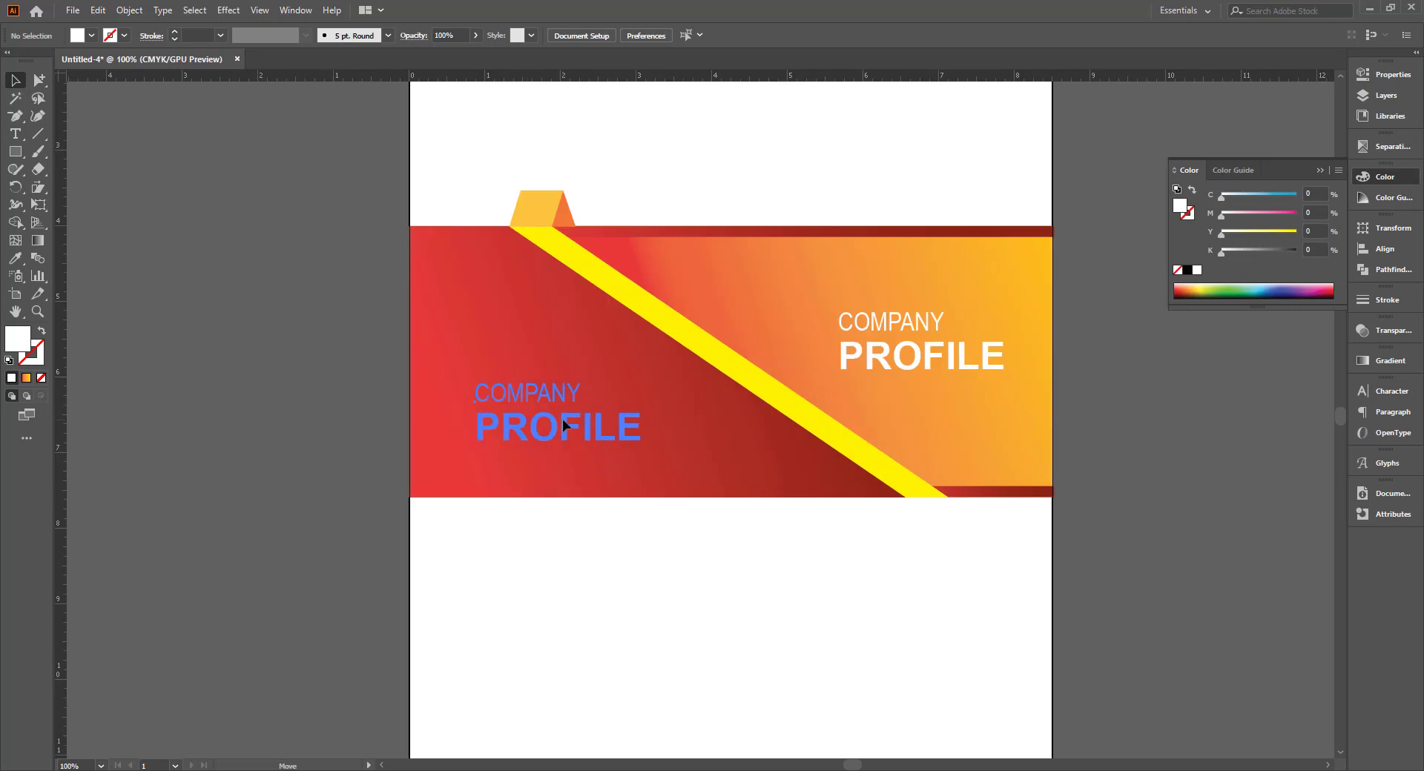
Place a copy of the title at lower left and retype it as MODERN BROCHURE
drag(927, 356, 547, 435)
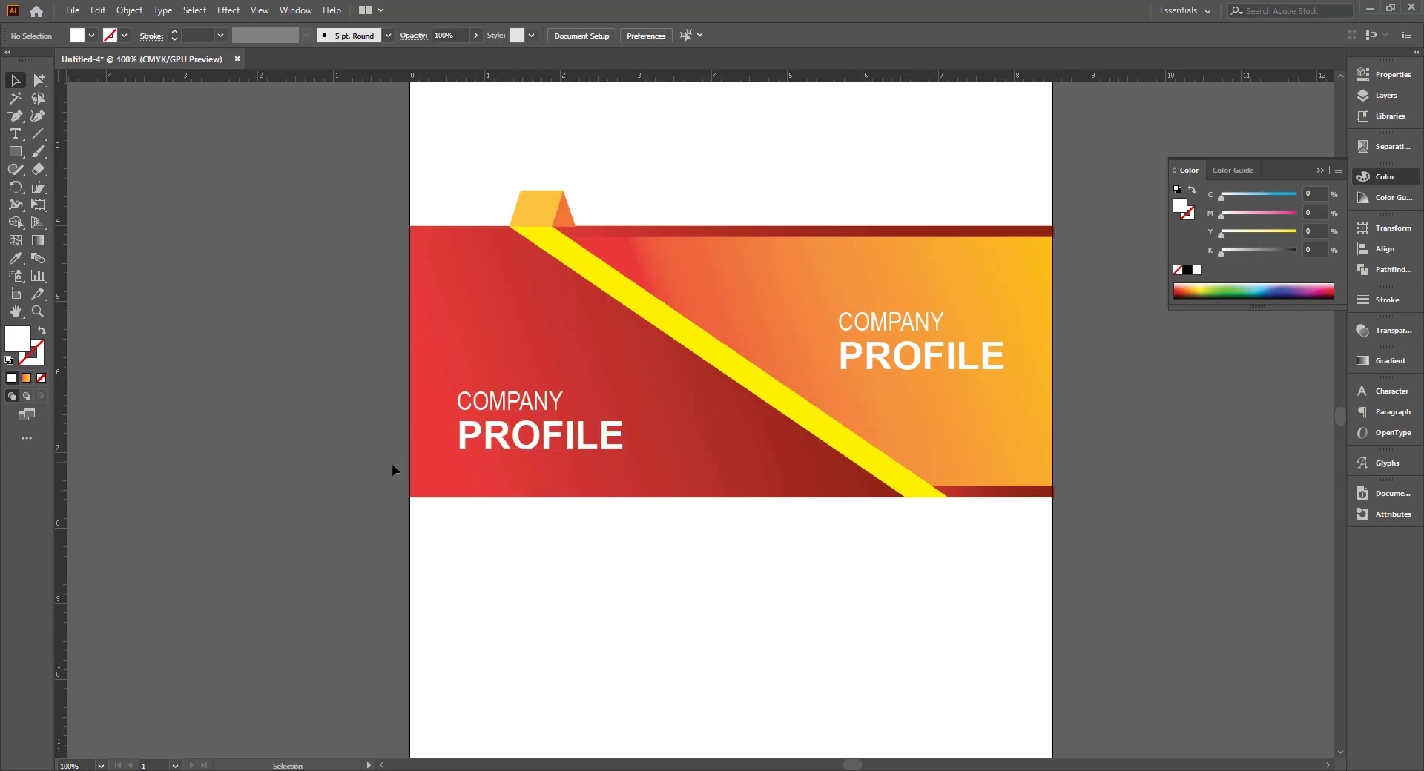
double_click(504, 398)
text(N)
double_click(550, 441)
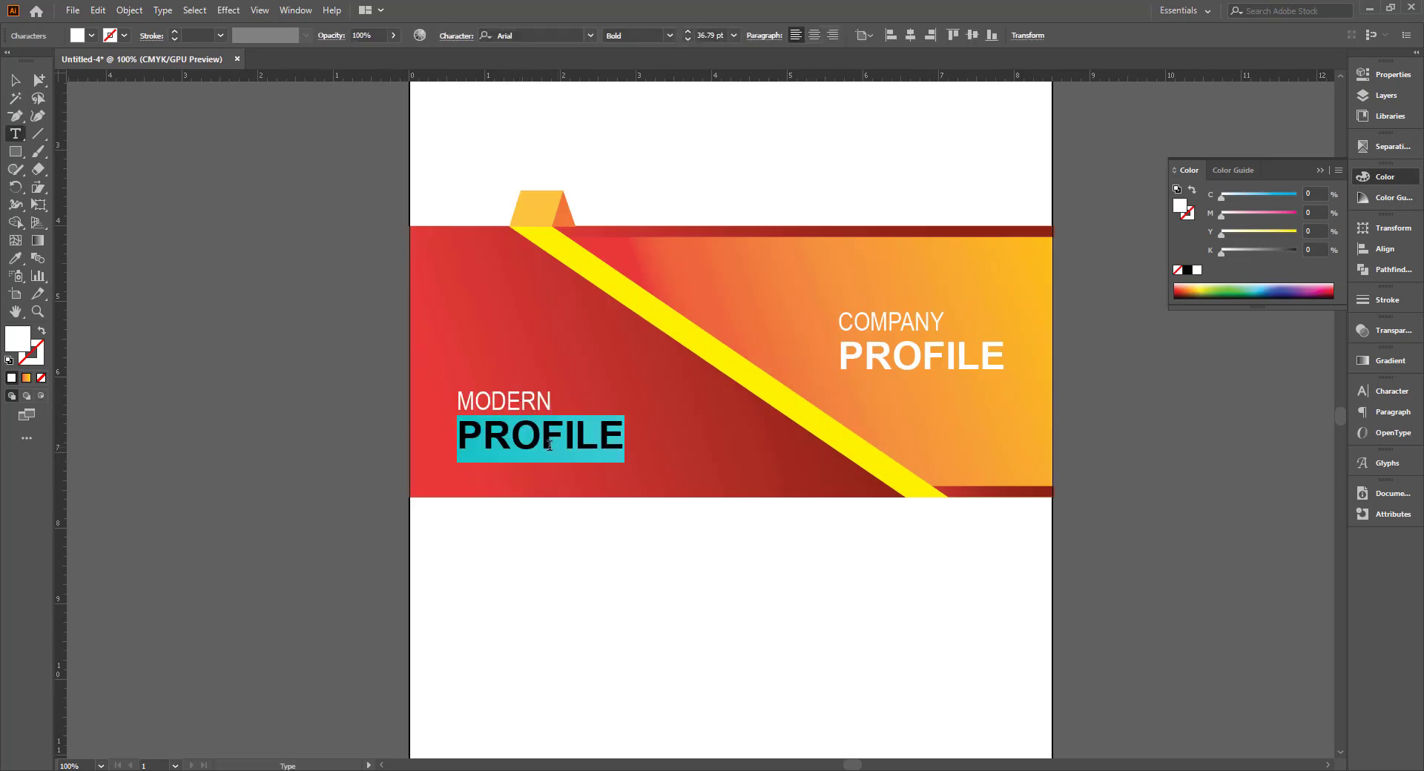
text(BROCH)
Enlarge MODERN, set it to Roboto Thin, and centre it over BROCHURE
key(ctrl+shift+period)
key(ctrl+shift+period)
key(ctrl+shift+period)
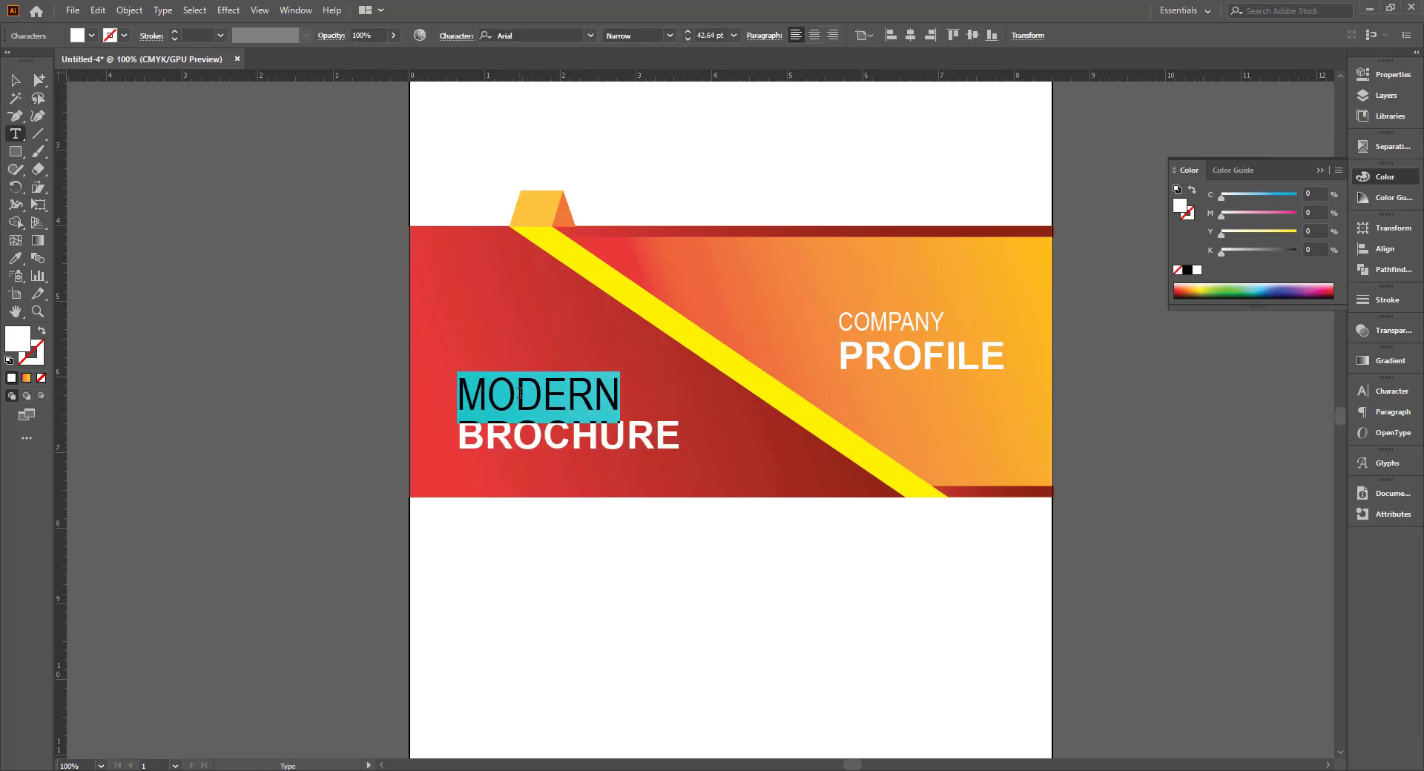
click(534, 35)
text(Roboto Thin)
key(Return)
key(Escape)
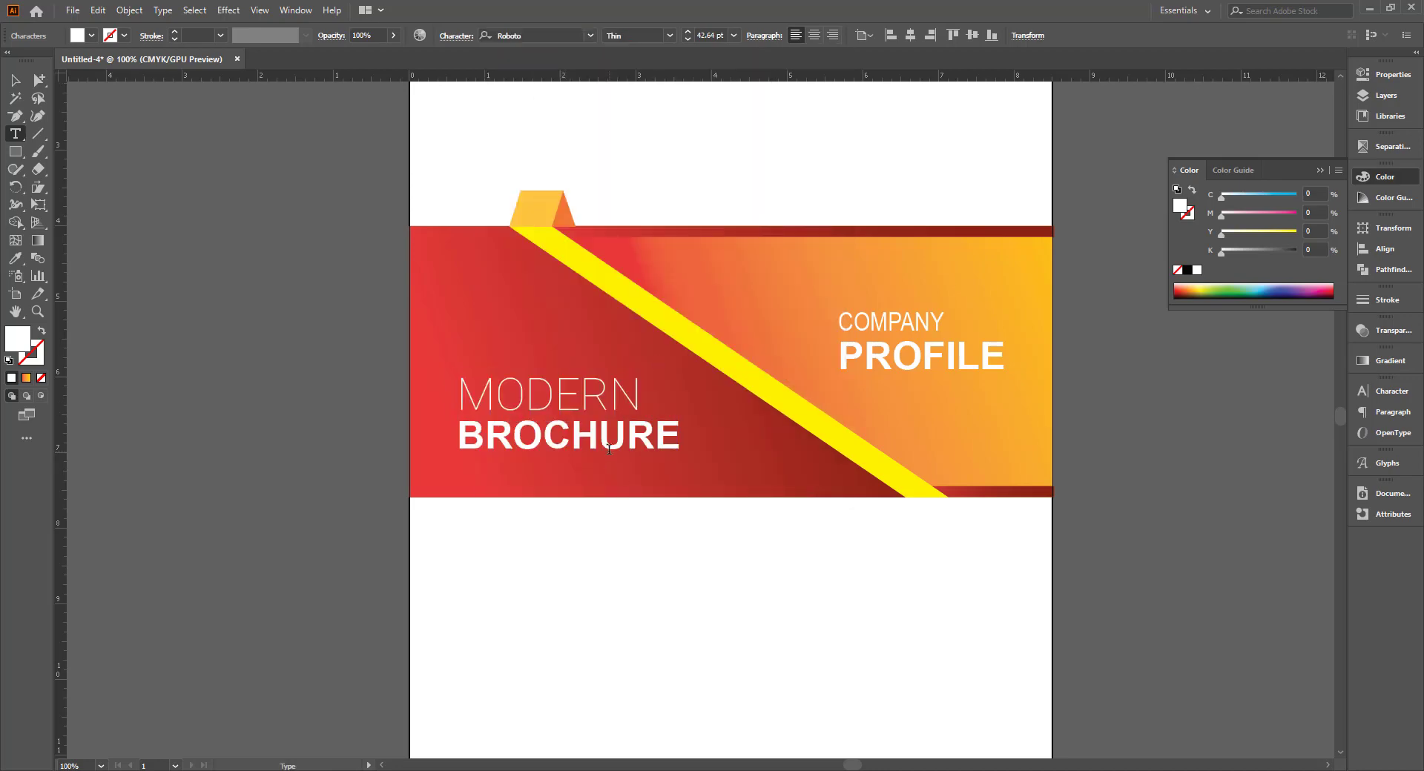
key(ctrl+shift+c)
click(1059, 488)
key(ctrl+minus)
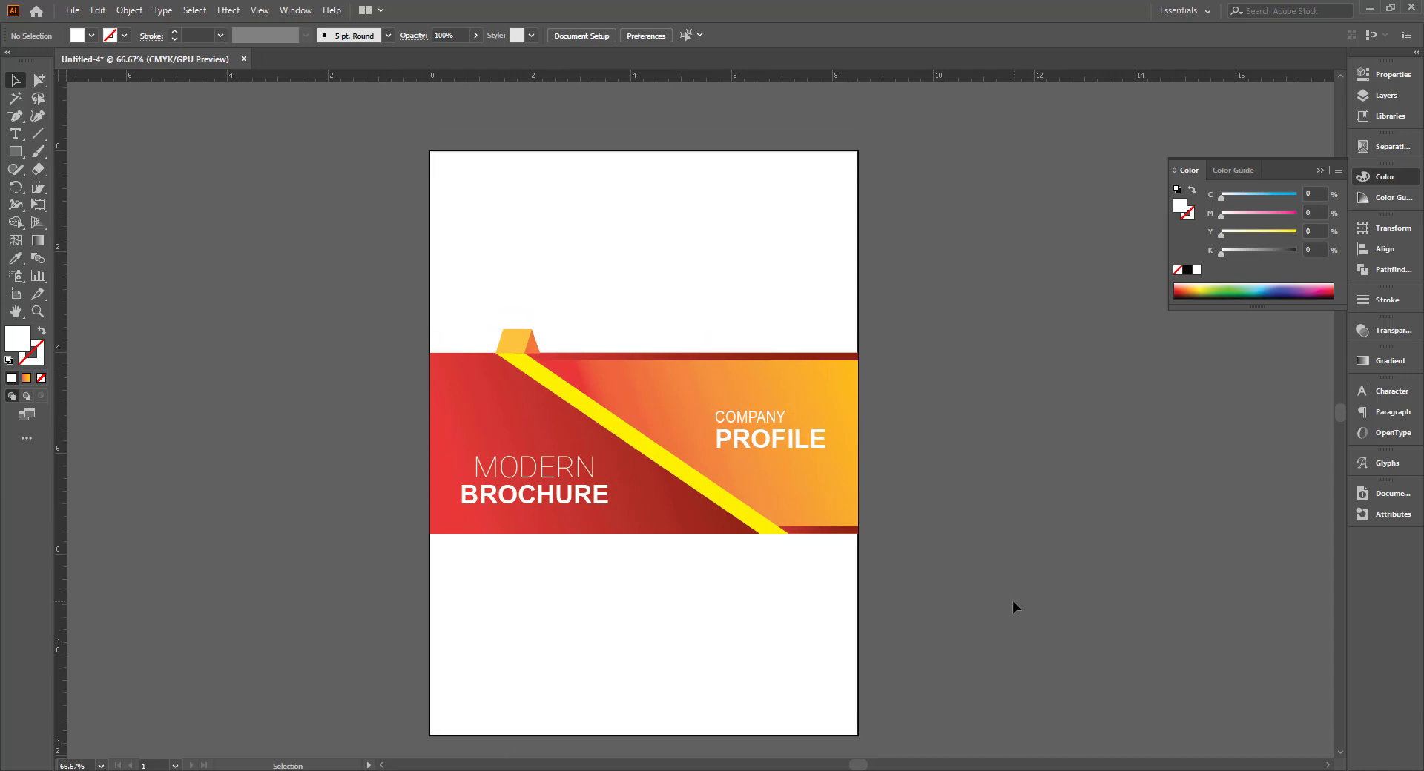
key(ctrl+plus)
Type the BUSINESS GROW EXPERIENCE CREATIVE SOLUTION BUSINESS headline above the banner
key(t)
click(656, 297)
text(BUSINES)
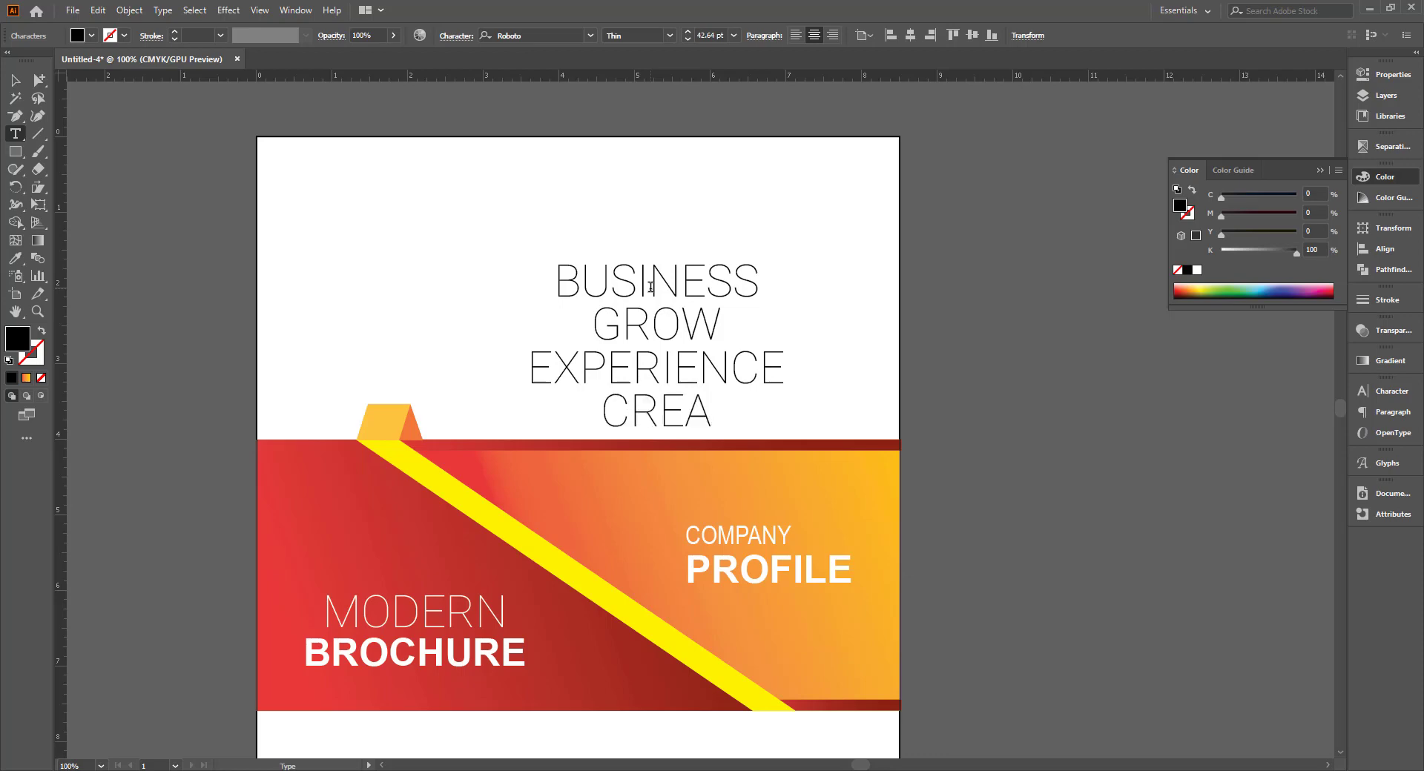
text(SOLUTION BUSI)
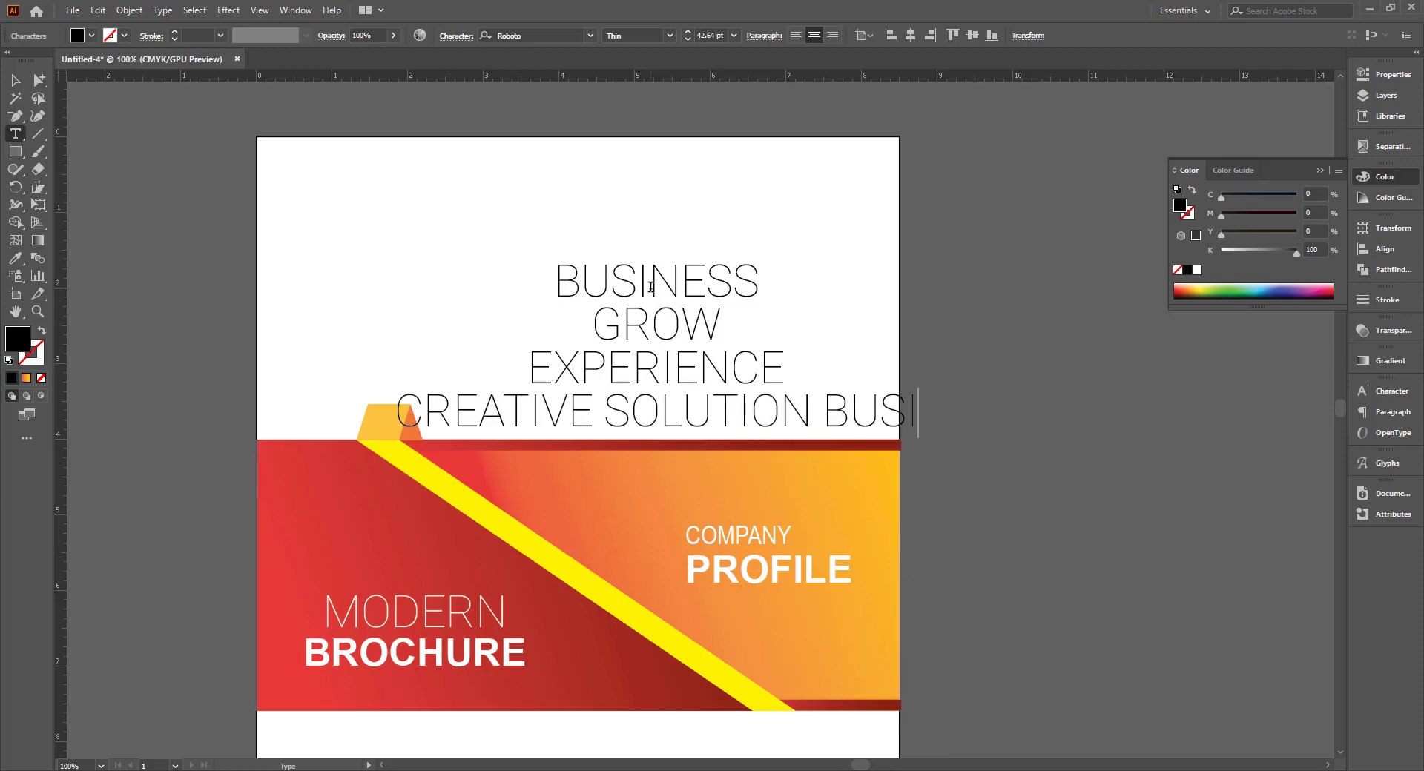
text(NESS)
key(Escape)
Set the headline to Roboto Medium and left-align its lines
key(ctrl+plus)
click(670, 36)
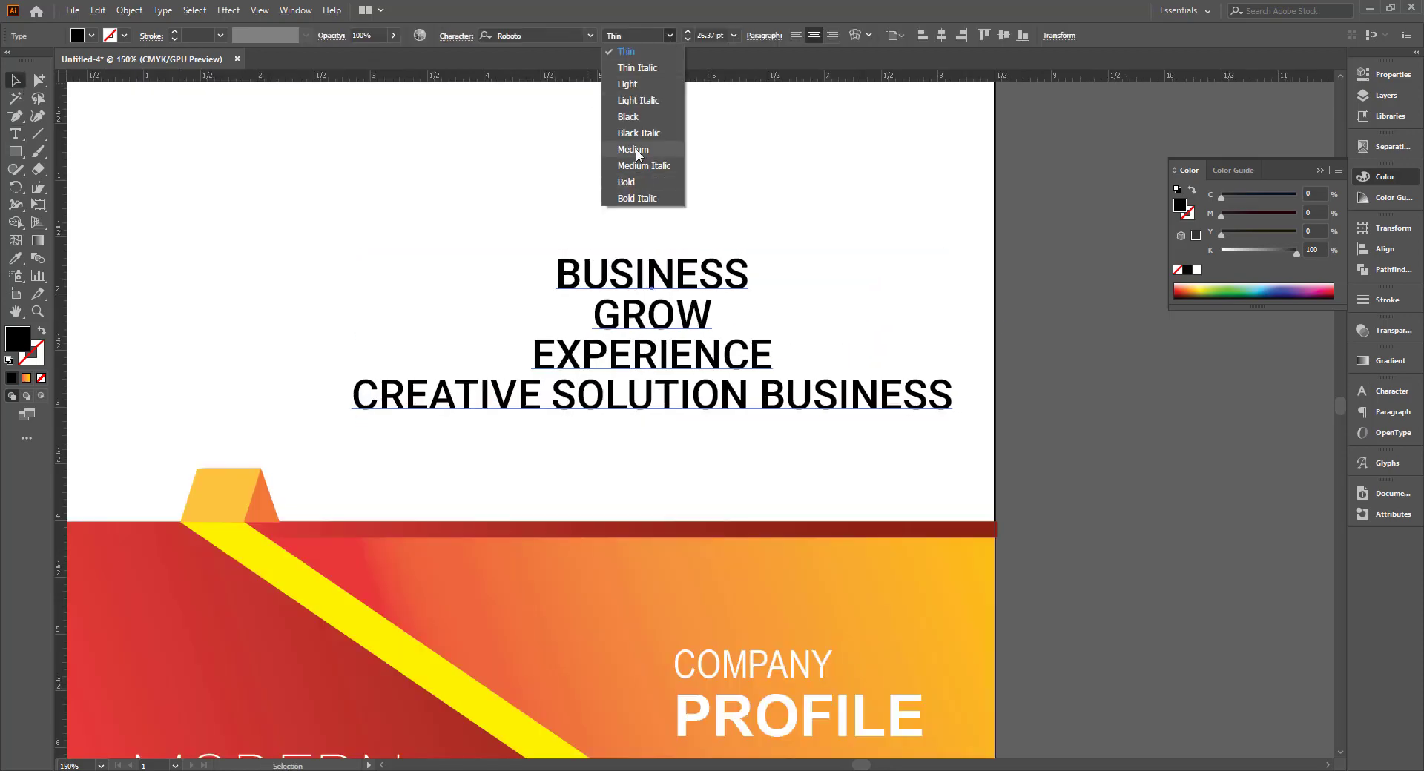
click(636, 148)
scroll(637, 347, up, 1)
click(796, 35)
Make the CREATIVE SOLUTION BUSINESS line smaller than the rest of the headline
triple_click(841, 466)
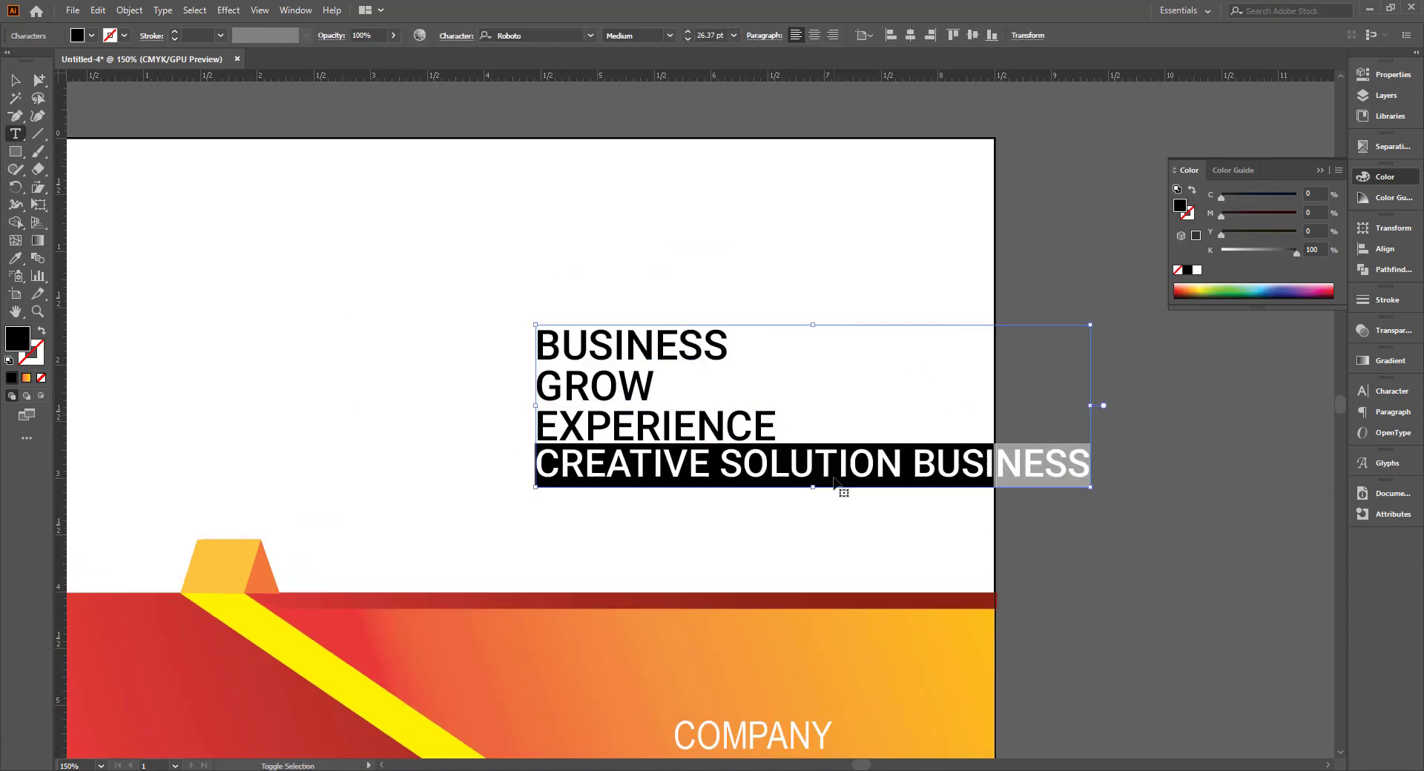
key(ctrl+shift+comma)
key(ctrl+a)
click(764, 35)
key(Escape)
key(ctrl+minus)
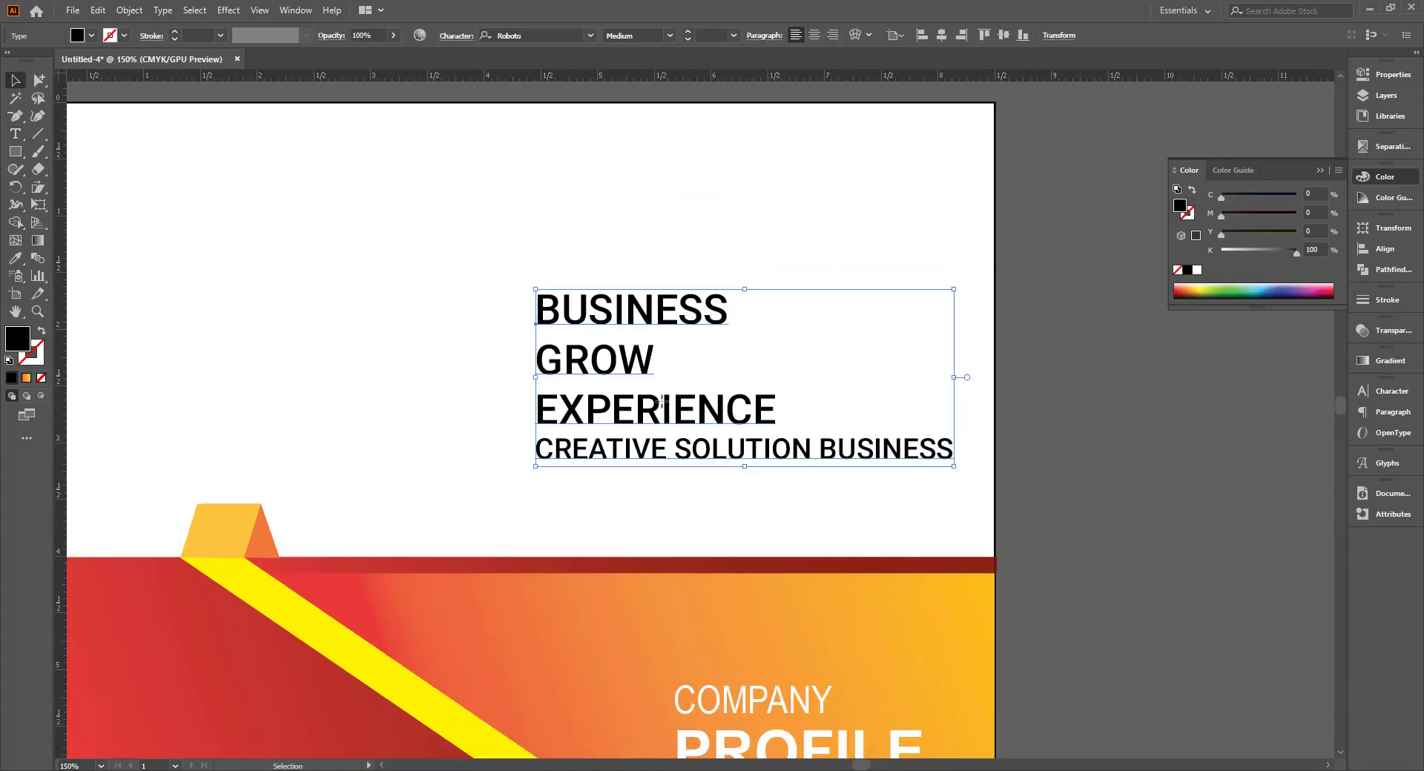
triple_click(749, 448)
key(ctrl+plus)
key(ctrl+plus)
key(ctrl+shift+comma)
key(ctrl+shift+comma)
key(ctrl+shift+comma)
key(Escape)
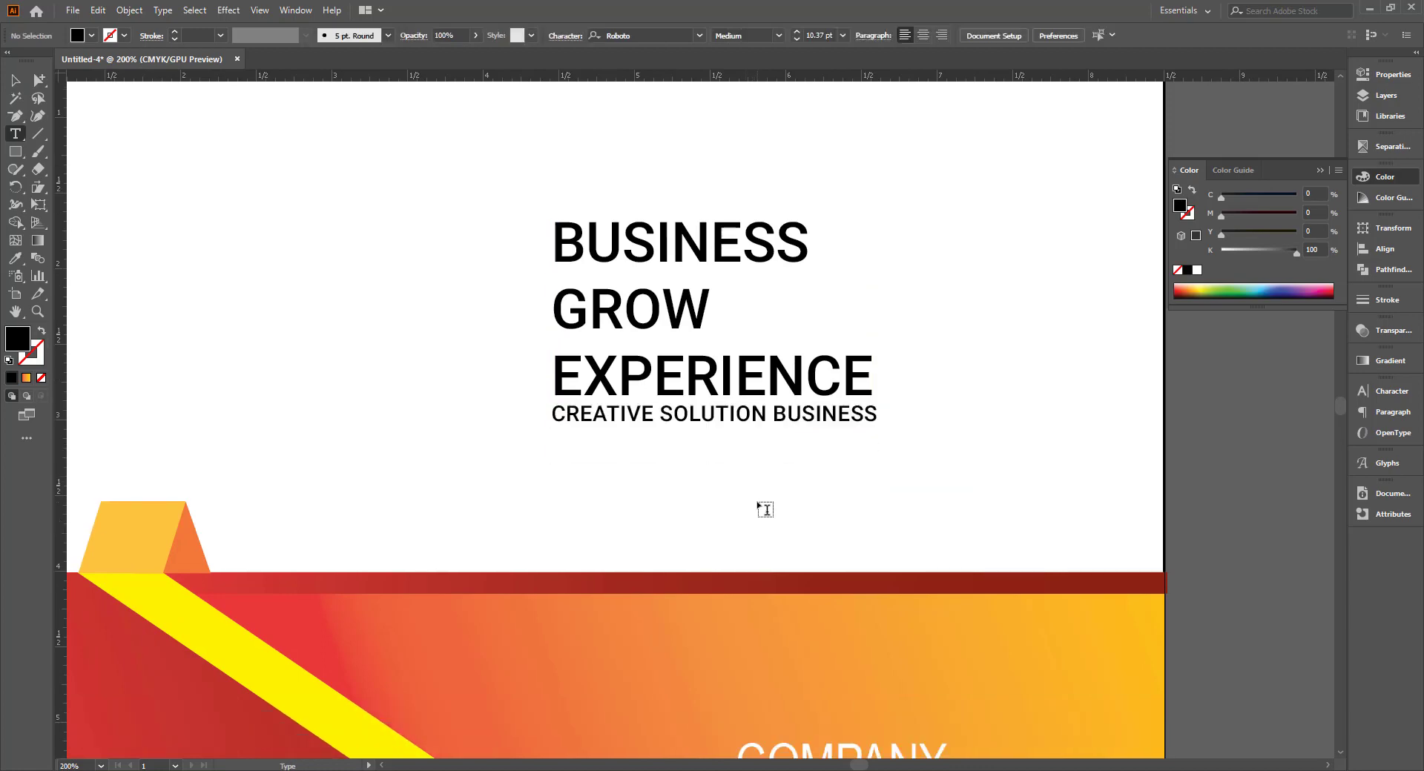
key(ctrl+minus)
key(ctrl+minus)
Move the headline right above the banner and scale it down slightly
drag(794, 419, 900, 454)
click(586, 473)
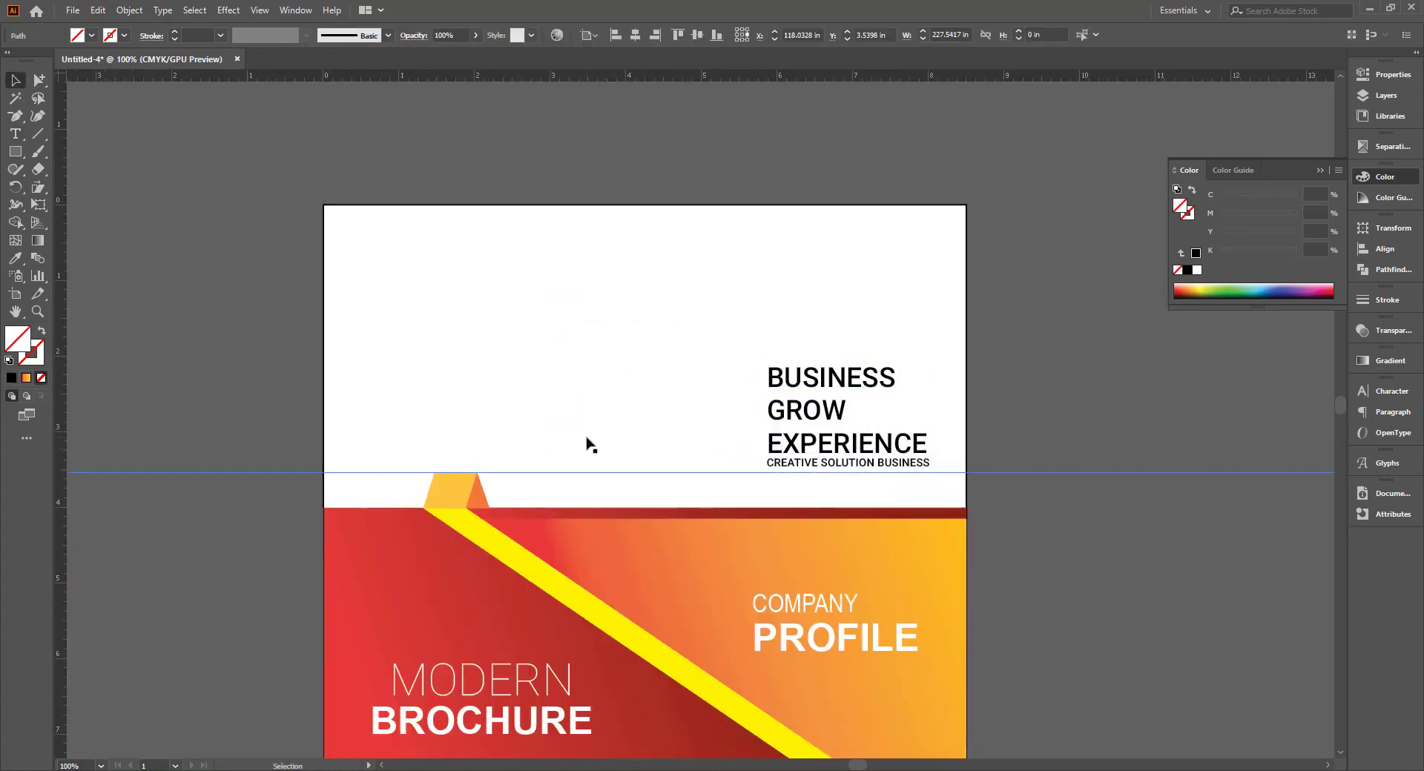
scroll(915, 484, up, 3)
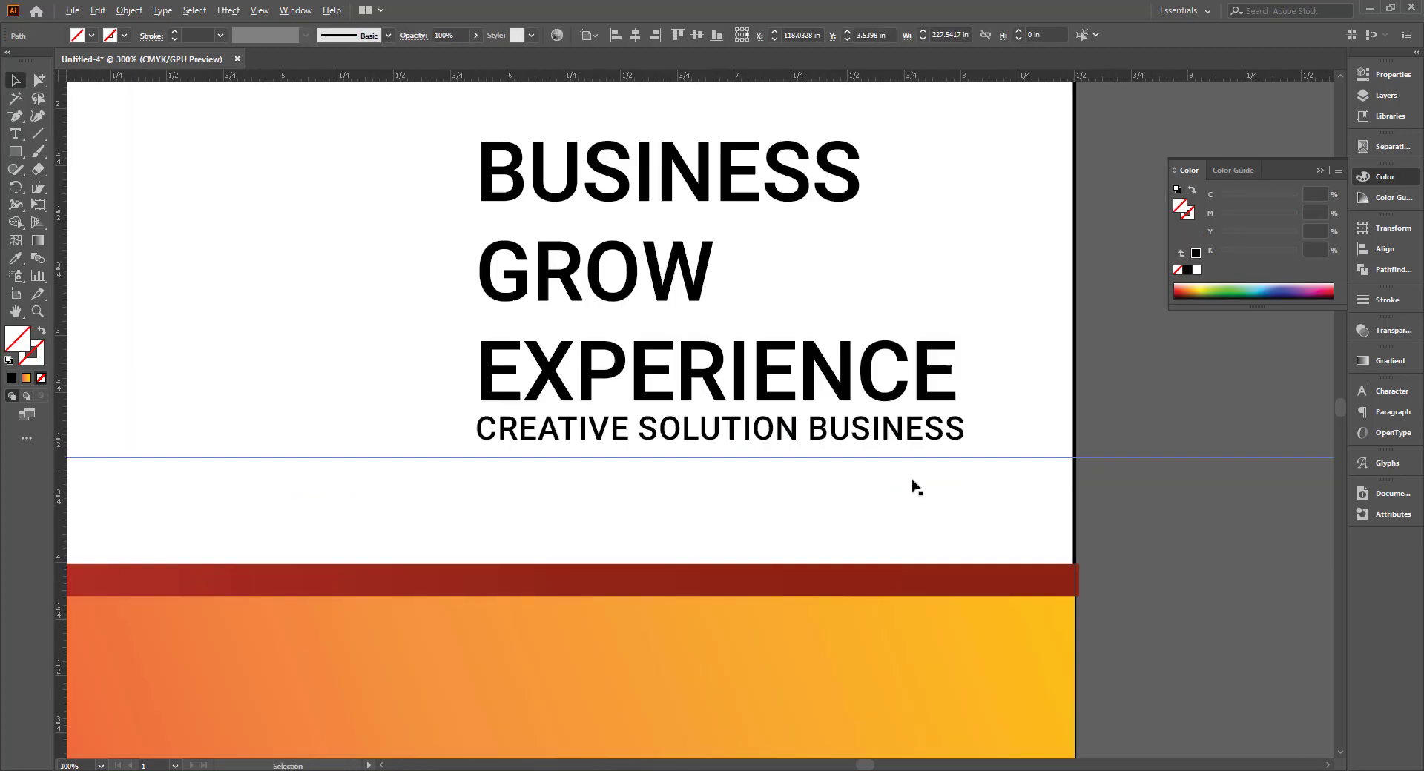
scroll(1019, 478, down, 3)
click(845, 352)
scroll(1020, 479, up, 1)
scroll(758, 320, down, 2)
drag(758, 320, 762, 316)
scroll(915, 409, up, 1)
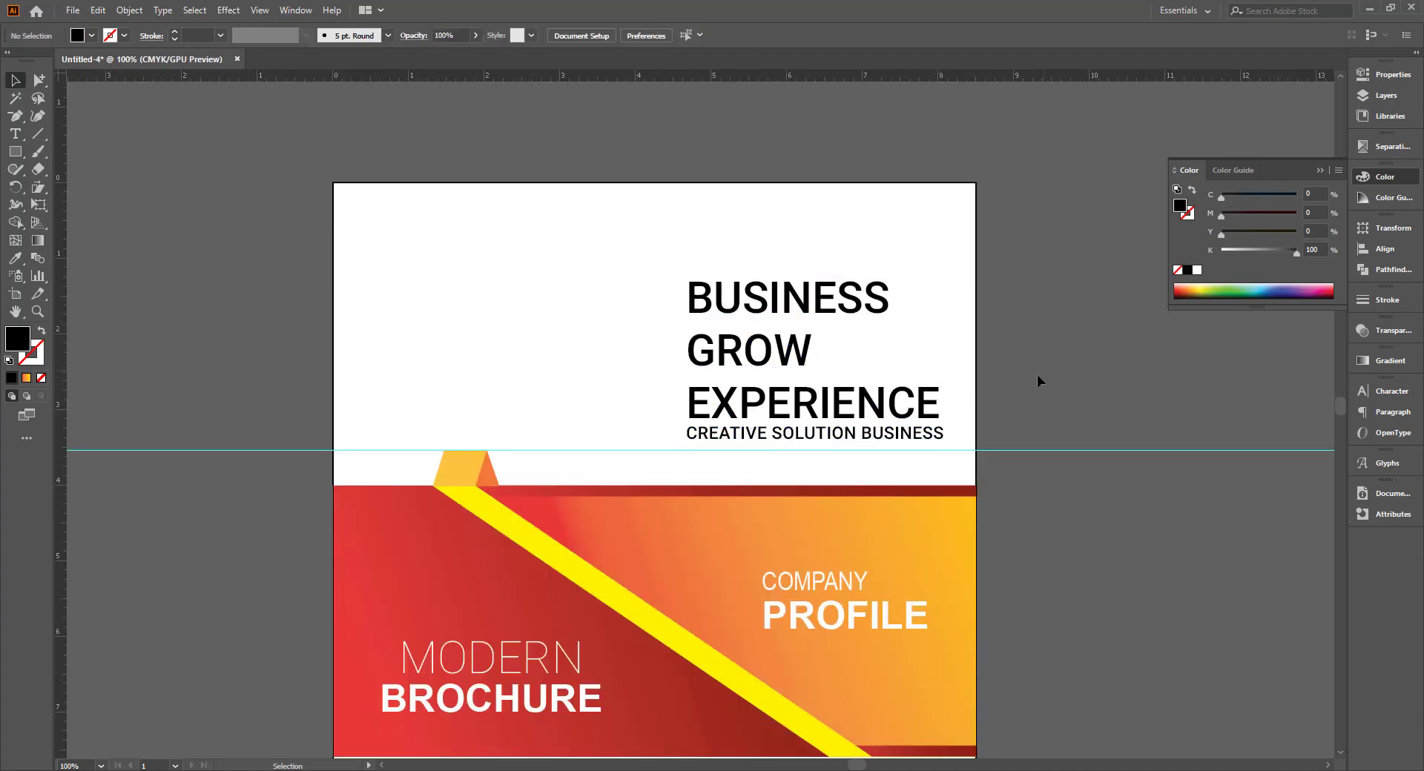
Add a lorem ipsum placeholder text line under the headline
key(t)
click(710, 434)
key(ctrl+v)
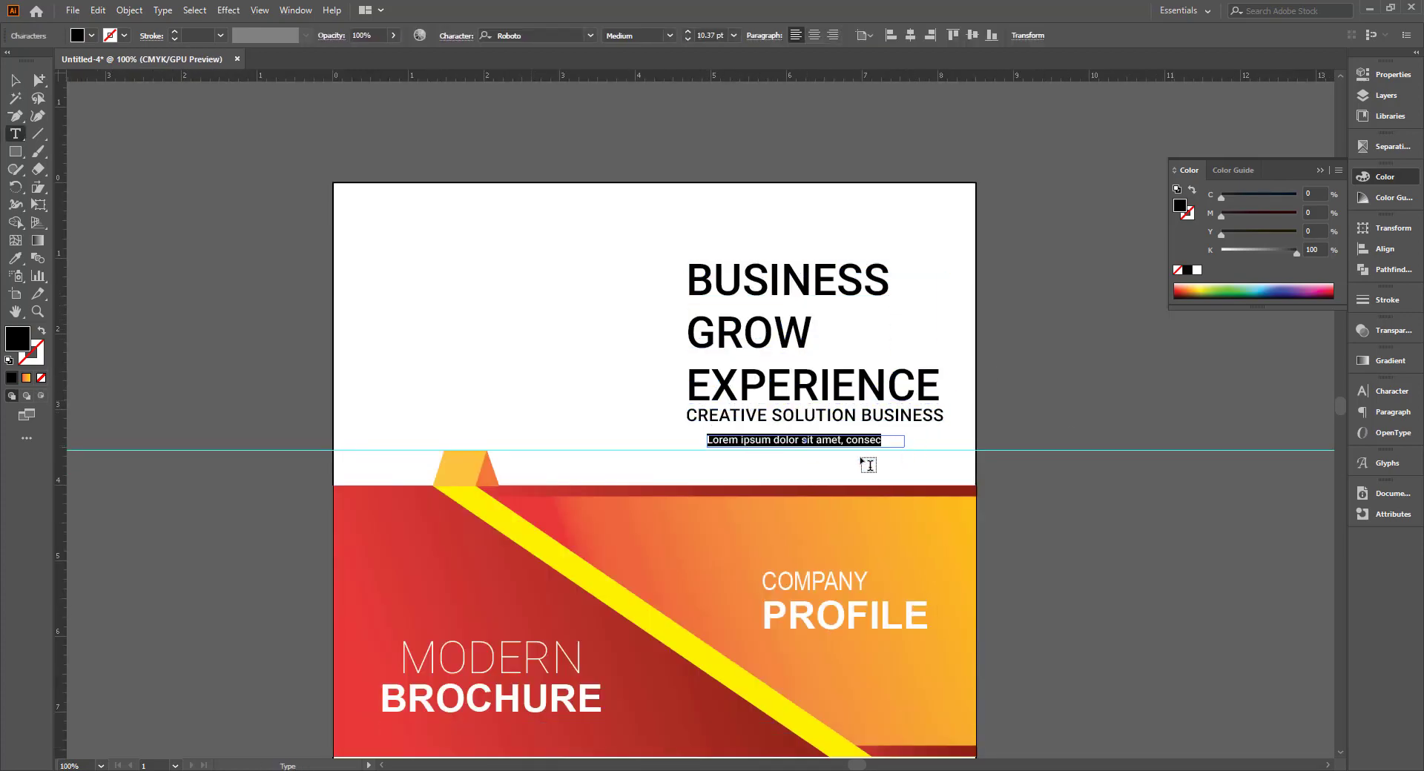
key(Escape)
key(ctrl+plus)
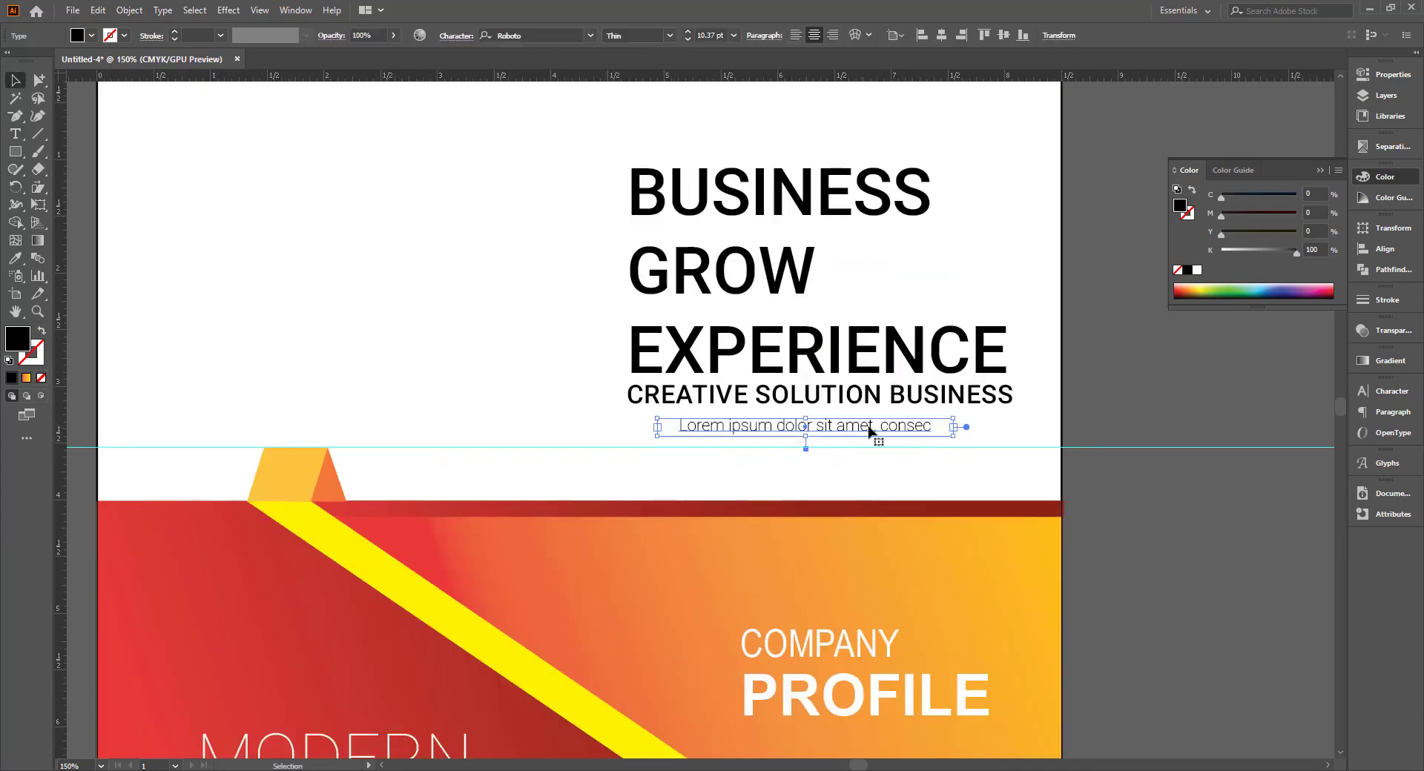
key(Escape)
key(ctrl+minus)
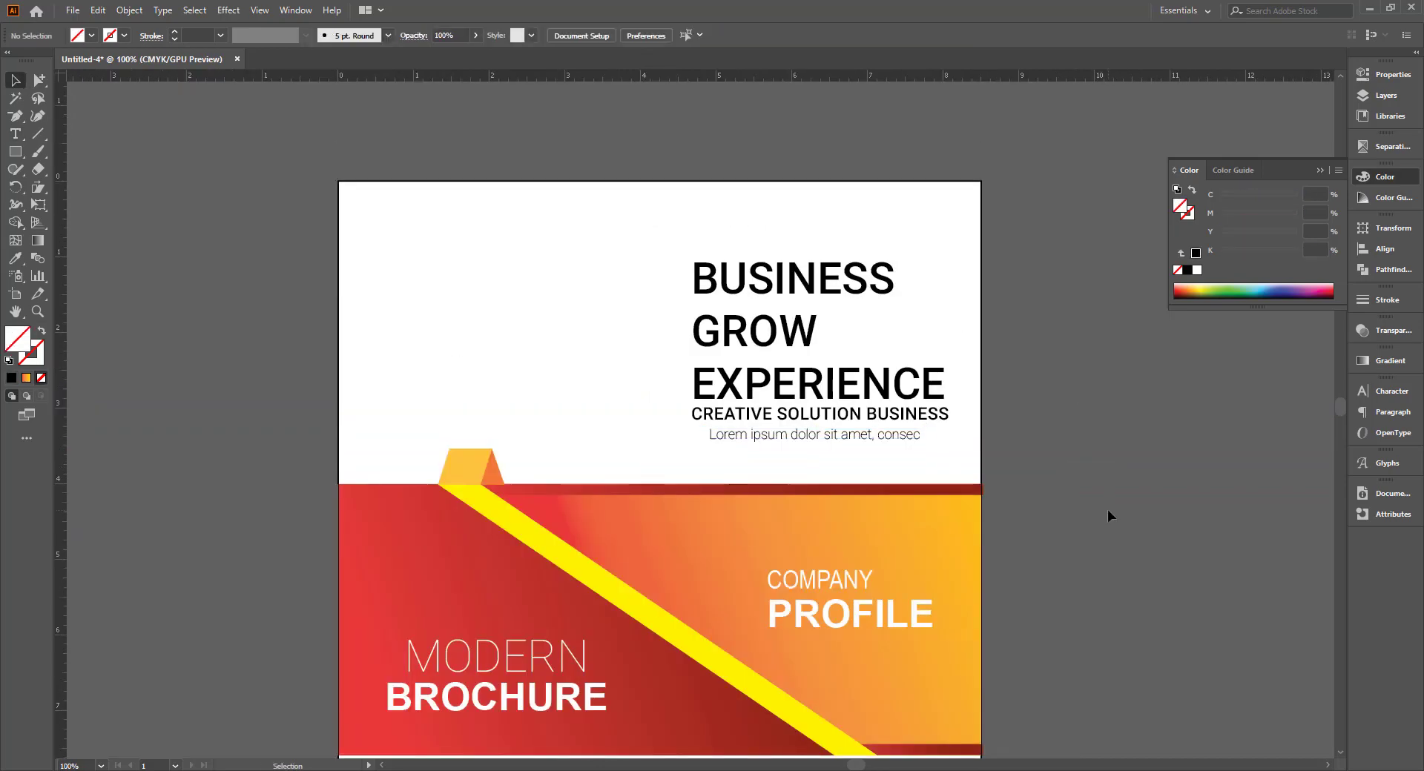
Colour the whole headline maroon in the Color panel
click(807, 245)
click(1332, 288)
drag(1264, 253, 1244, 253)
scroll(1100, 486, up, 2)
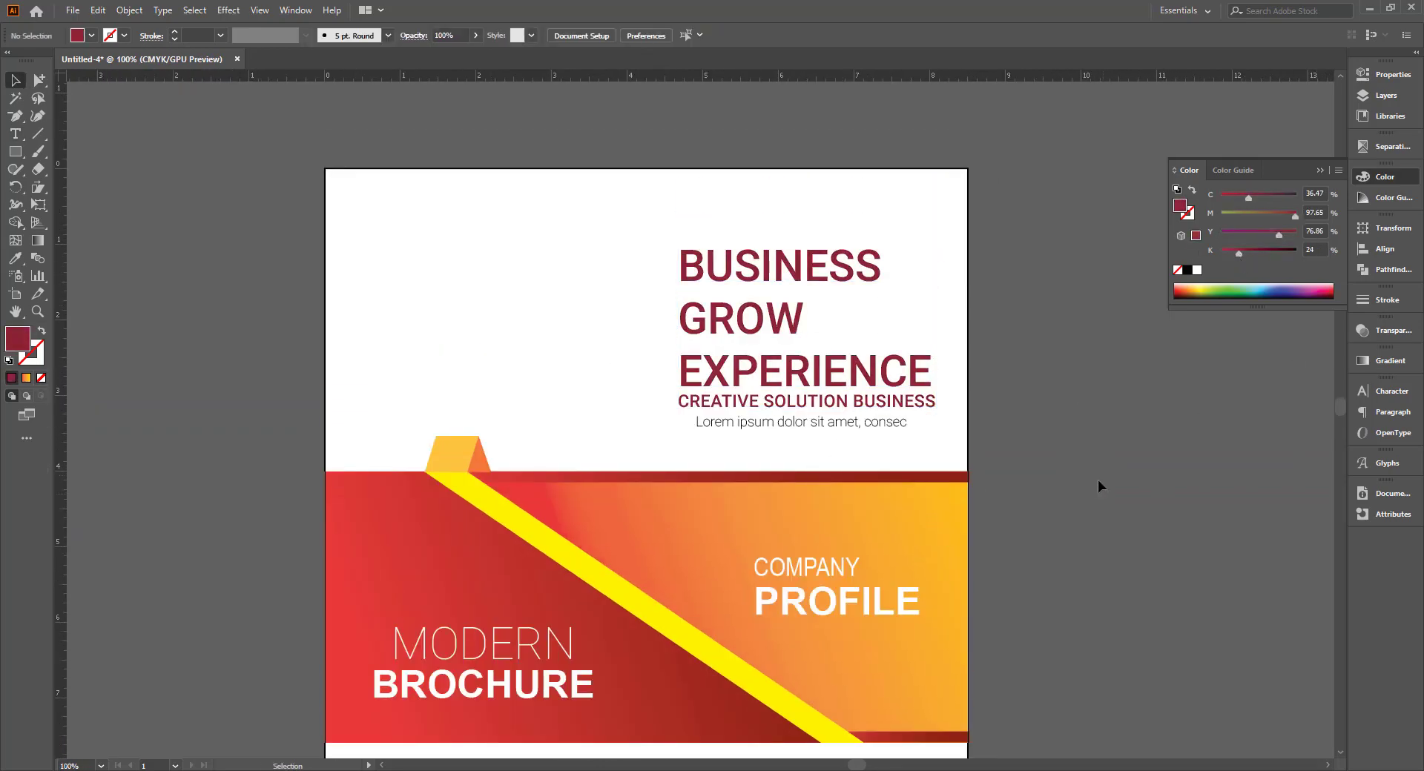
Darken EXPERIENCE and CREATIVE SOLUTION BUSINESS to a deeper maroon
key(t)
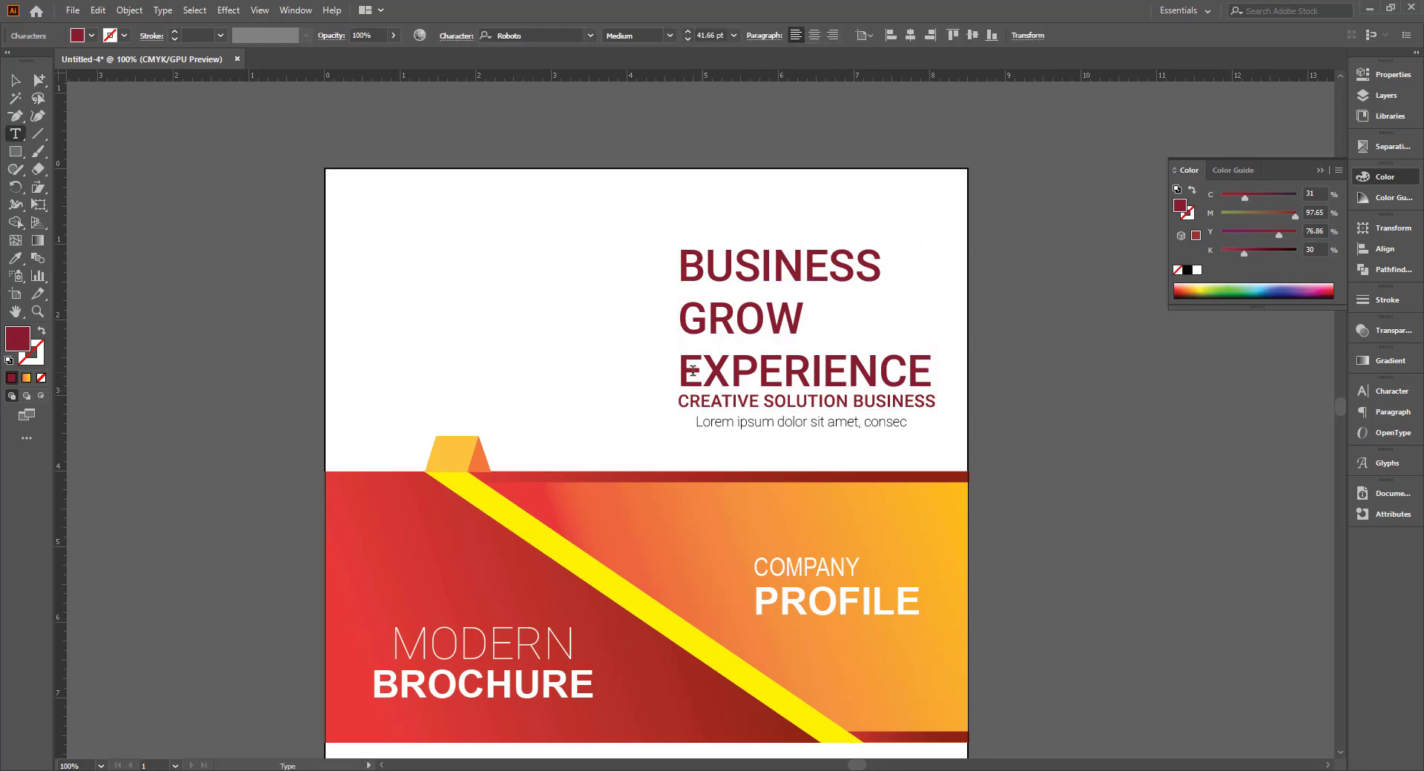
drag(680, 356, 937, 406)
drag(1244, 253, 1277, 252)
key(Escape)
click(801, 438)
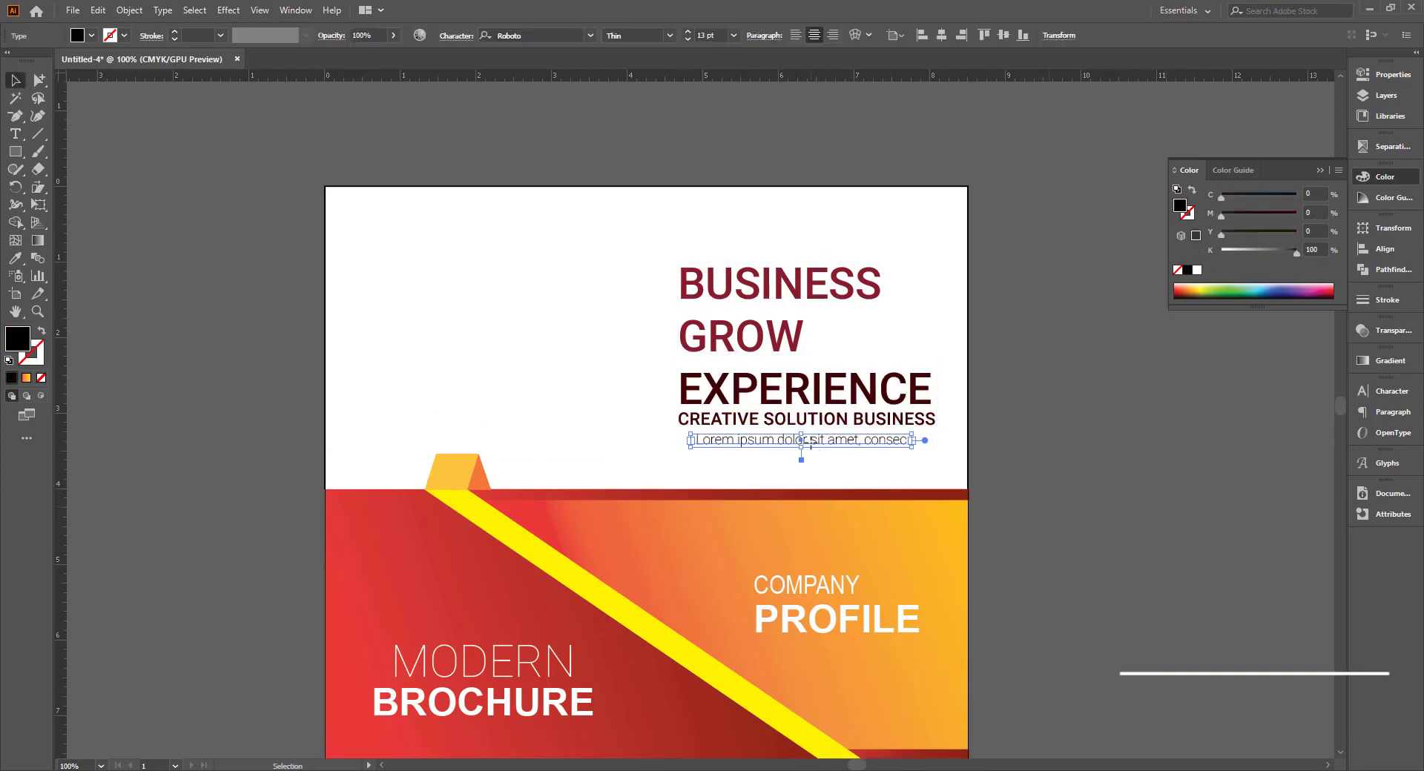
Draw two black right-pointing triangles at top left from a rotated square
key(ctrl+minus)
click(1003, 500)
click(17, 154)
key(ctrl+plus)
mouse_move(585, 225)
mouse_down()
mouse_move(621, 262)
mouse_move(606, 297)
mouse_move(637, 272)
mouse_up()
click(605, 222)
click(836, 408)
click(606, 207)
click(14, 79)
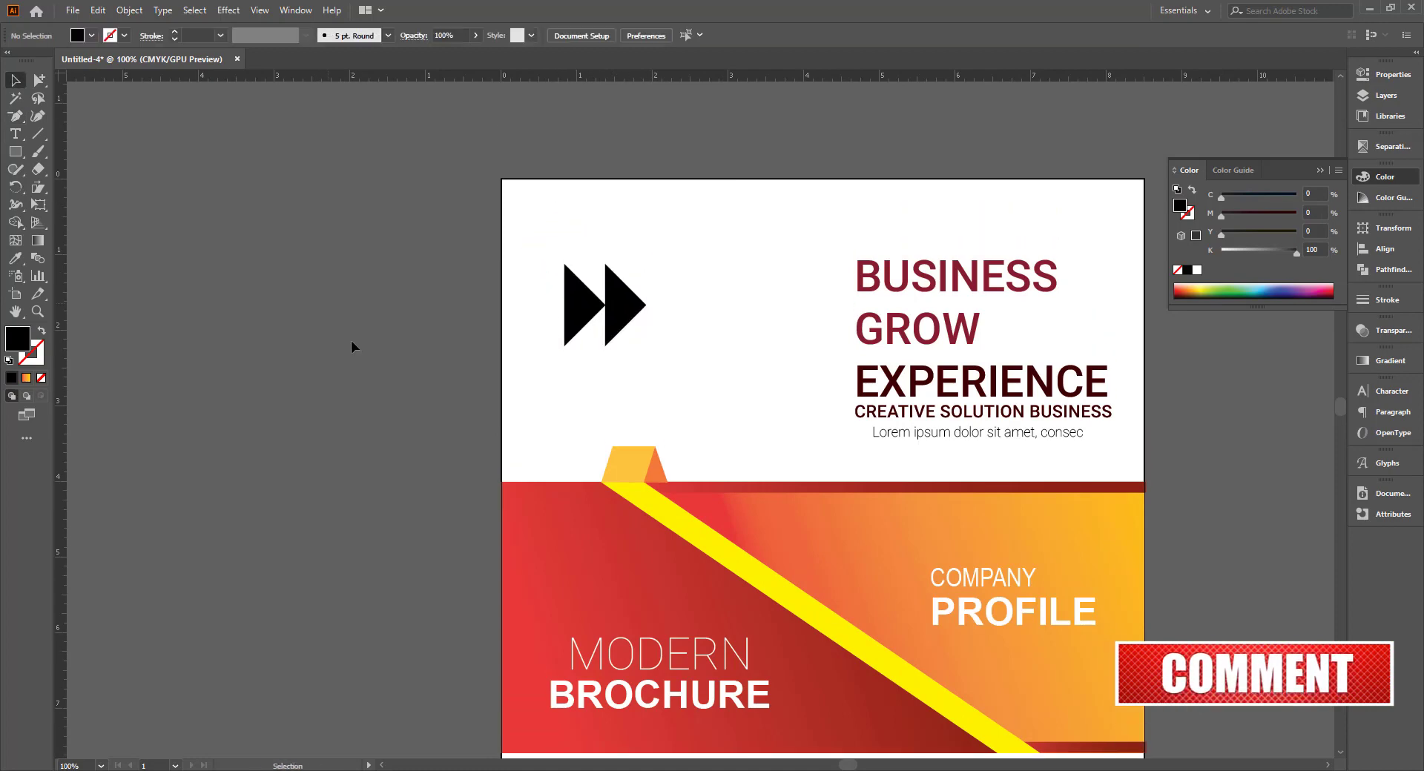
Eyedropper the maroon colour onto both triangles and group them
scroll(636, 327, up, 3)
key(ctrl+minus)
drag(534, 267, 604, 359)
key(i)
click(811, 280)
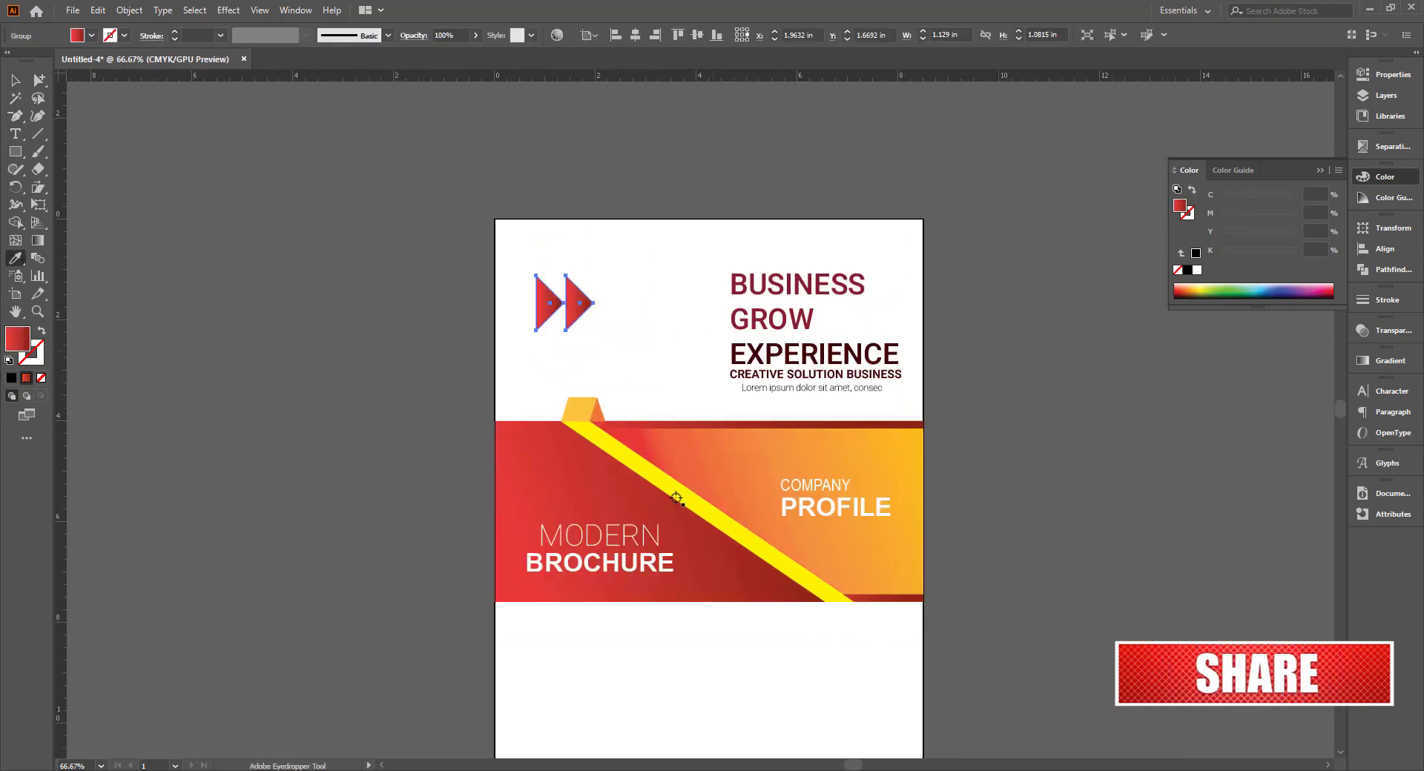
key(ctrl+g)
Try rotating the triangle pair upright, then undo back to sideways
key(ctrl+plus)
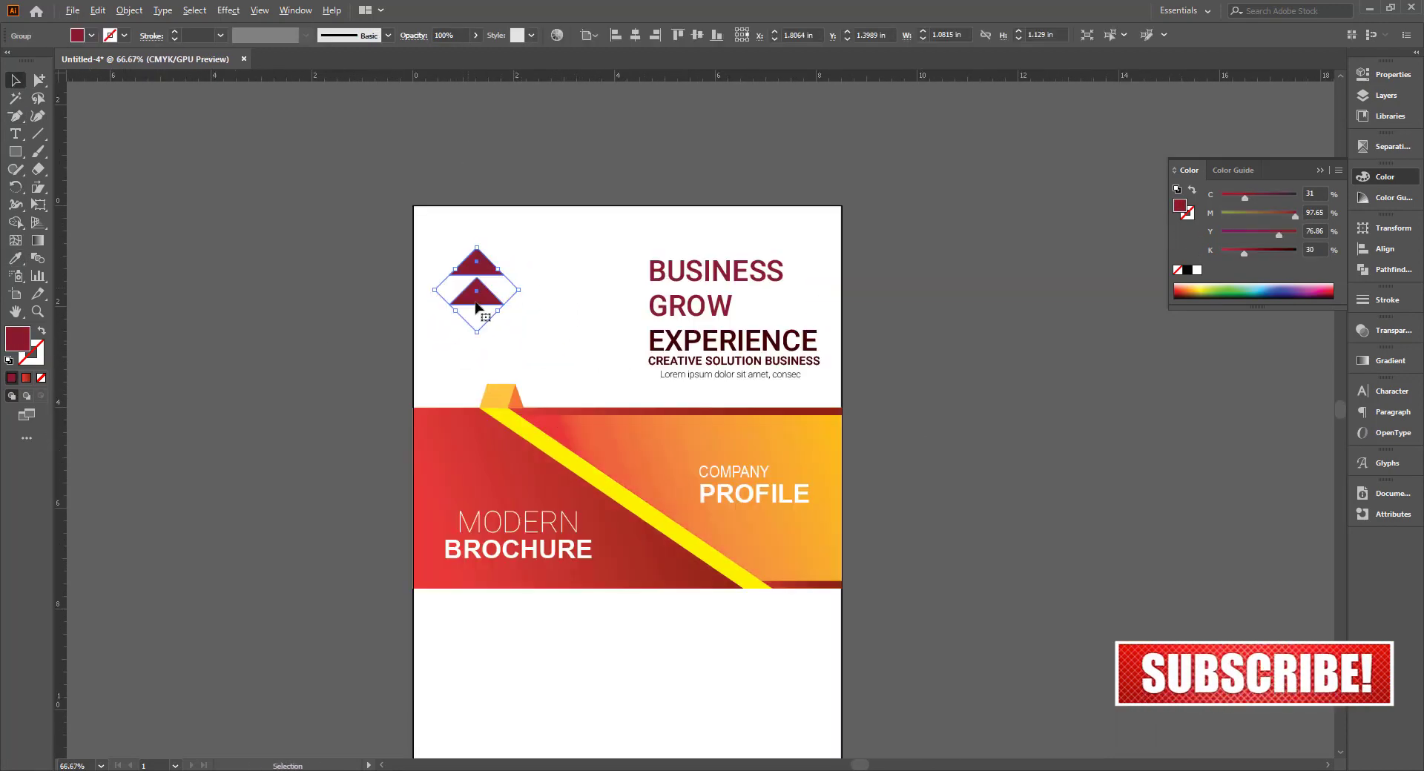
key(ctrl+minus)
click(872, 429)
key(ctrl+plus)
key(ctrl+z)
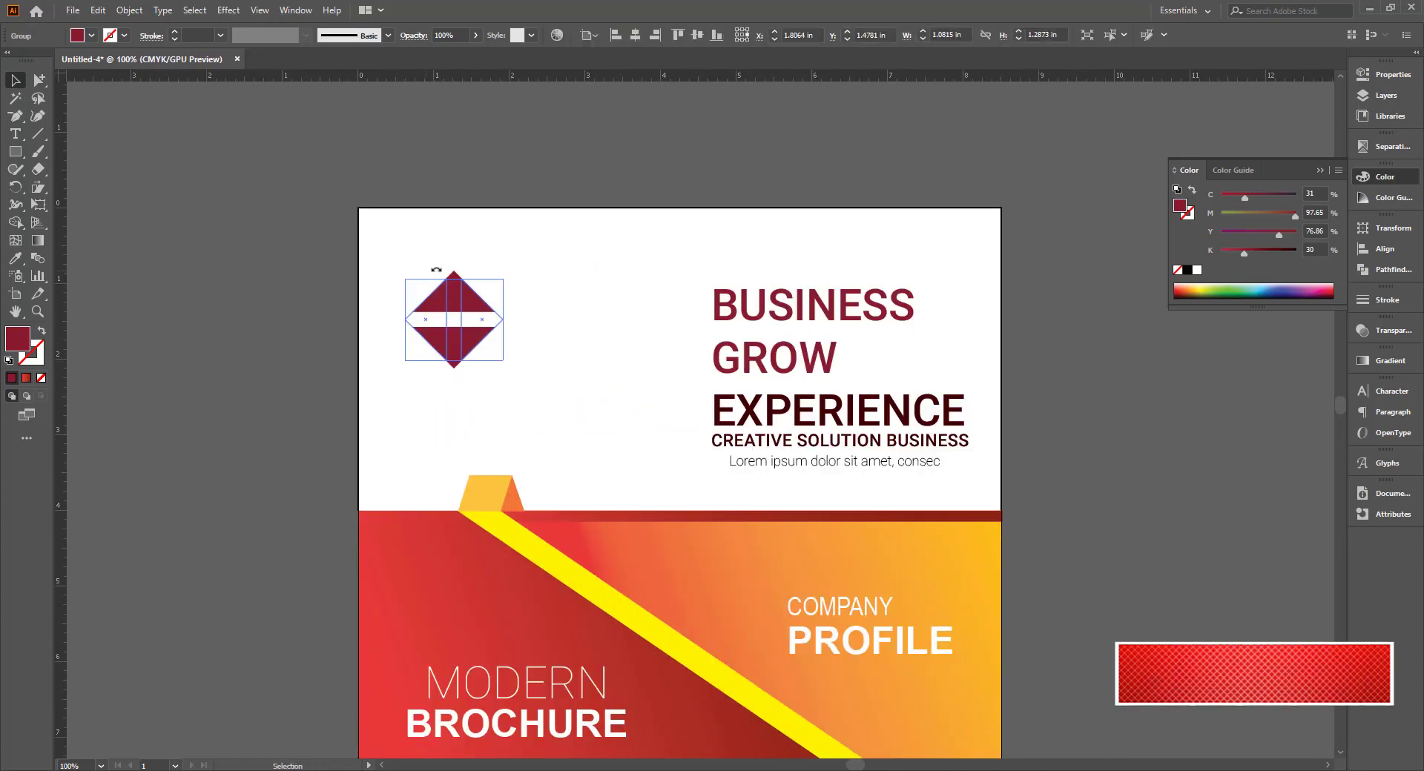
key(ctrl+z)
key(ctrl+shift+a)
key(ctrl+plus)
Type the slogan 'SLOGAN HER E' below the diamond logo
key(t)
click(464, 397)
key(ctrl+shift+comma)
key(ctrl+shift+comma)
key(ctrl+shift+comma)
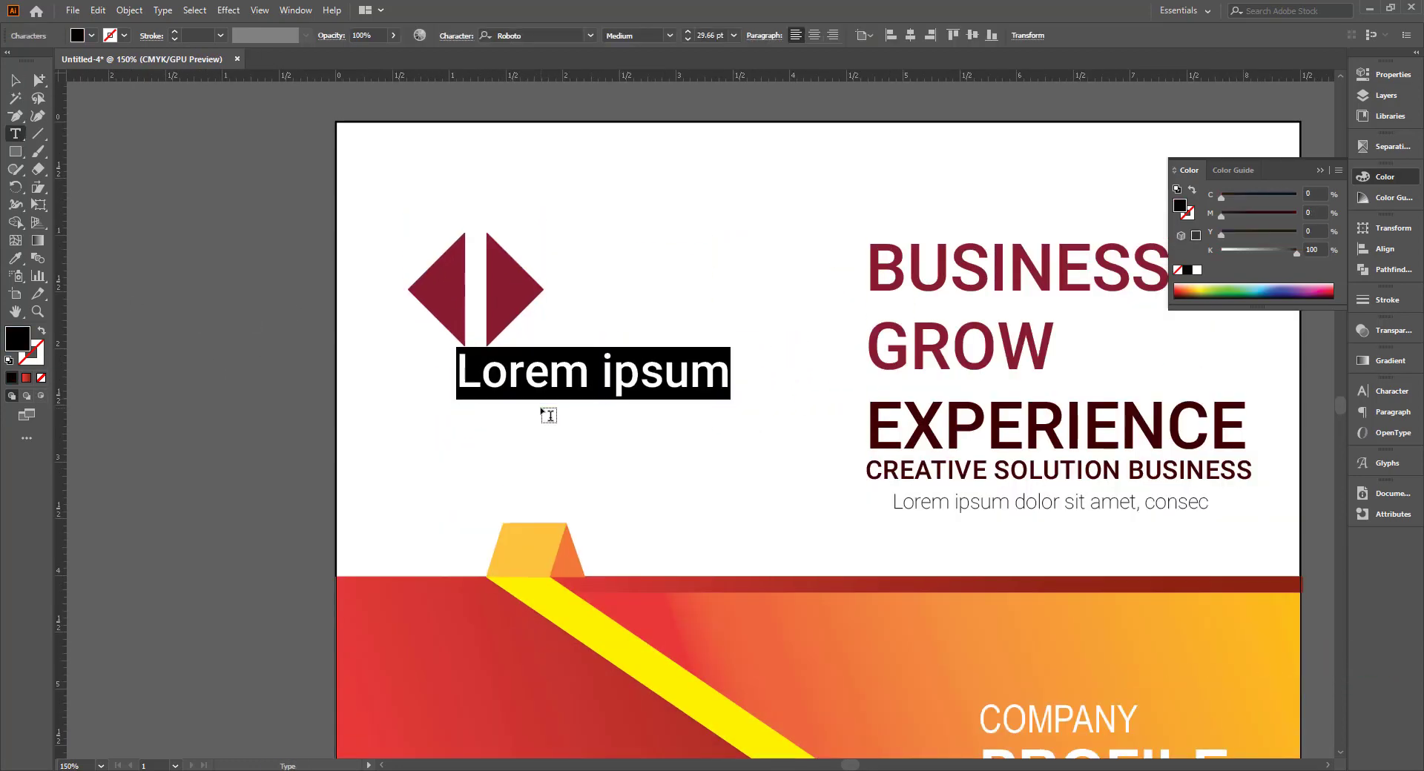
text(SLOGAN HER E)
key(Escape)
Centre and shrink the slogan, and give it the maroon heading colour
key(ctrl+shift+c)
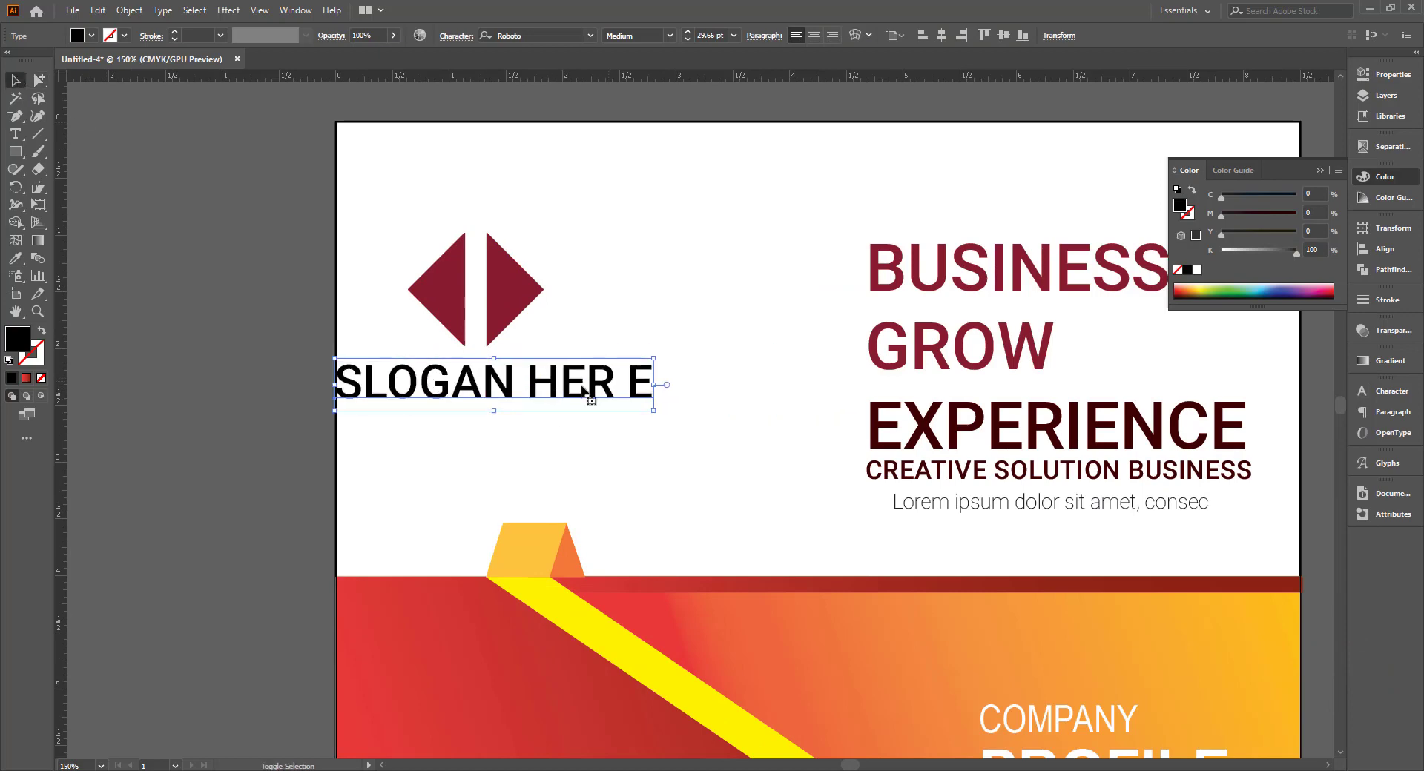
key(ctrl+shift+comma)
key(ctrl+minus)
key(ctrl+shift+a)
click(330, 354)
key(ctrl+minus)
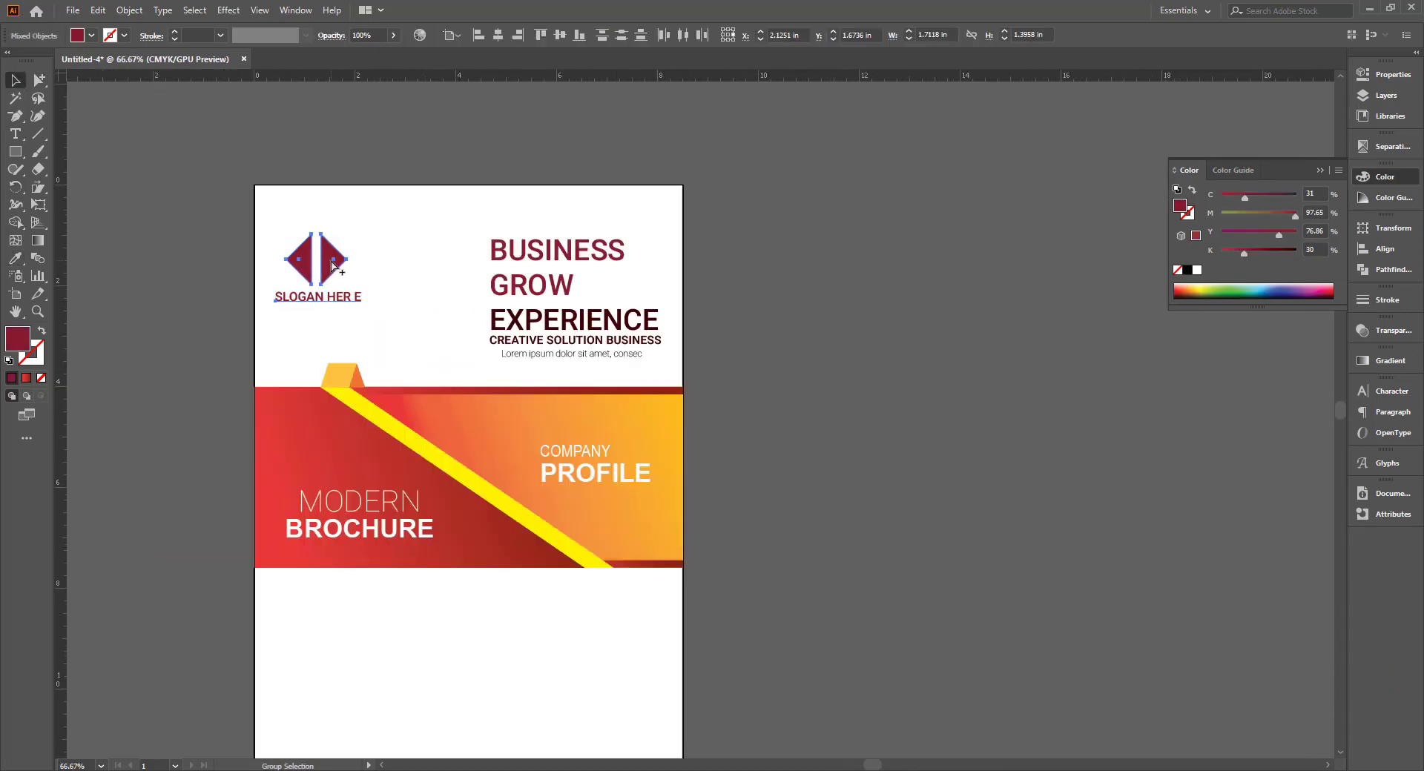
key(ctrl+shift+a)
scroll(857, 484, up, 1)
Type ANNUAL REPORT as a new text line below the colour band
scroll(841, 453, down, 2)
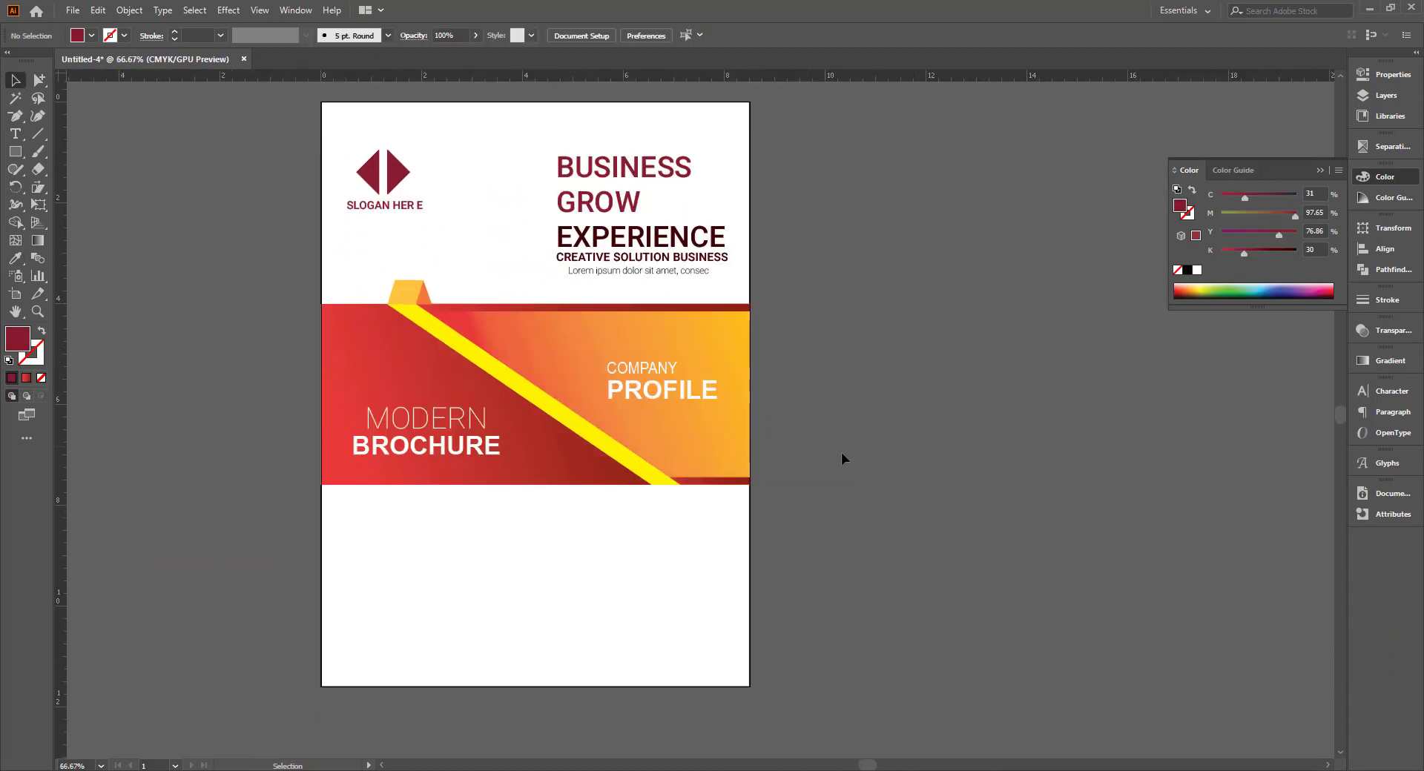
scroll(901, 443, left, 3)
scroll(901, 442, up, 1)
scroll(470, 672, up, 2)
key(t)
scroll(371, 525, up, 1)
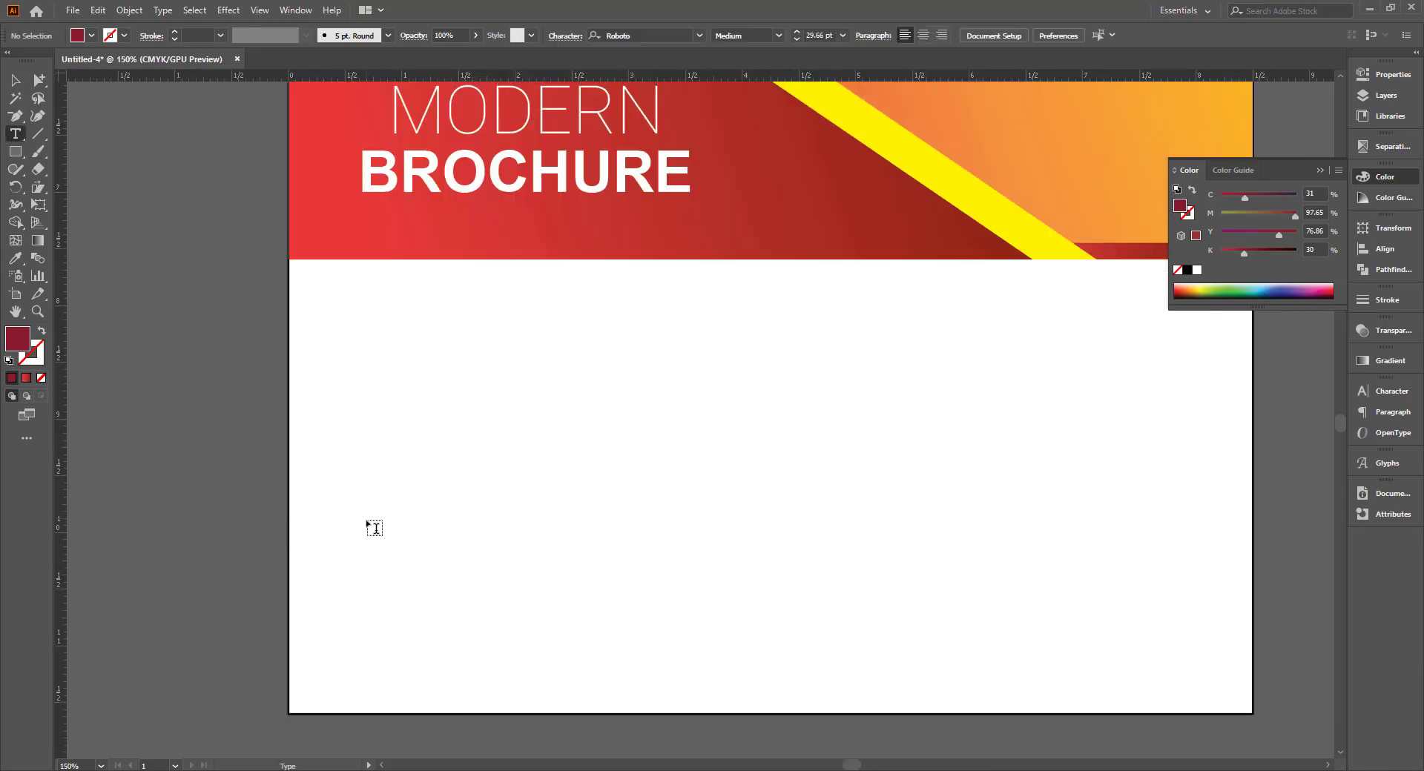
click(371, 486)
text(ANNUAL REPORT)
key(Escape)
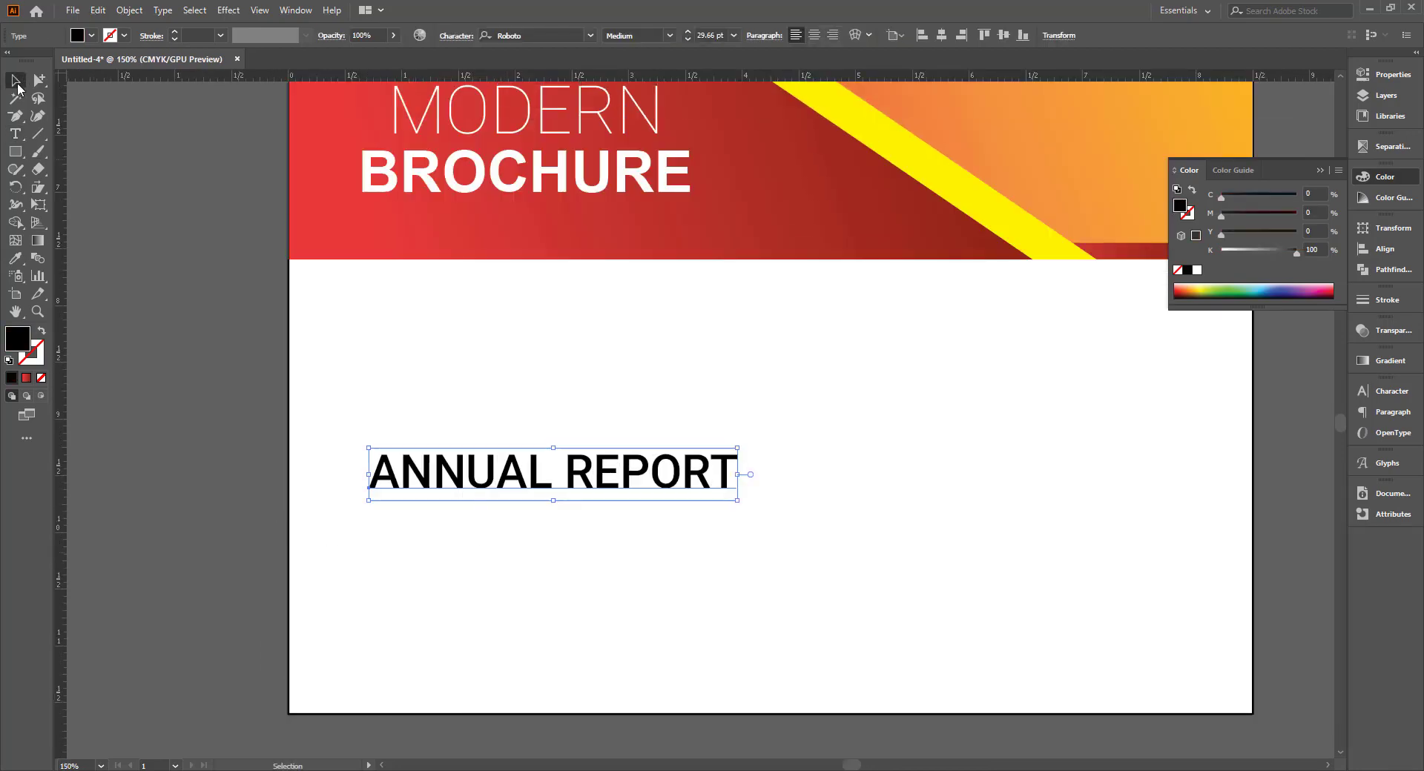
Change the ANNUAL REPORT font weight from Light to a heavier weight
click(670, 35)
click(638, 84)
key(ctrl+minus)
key(ctrl+minus)
scroll(702, 483, up, 2)
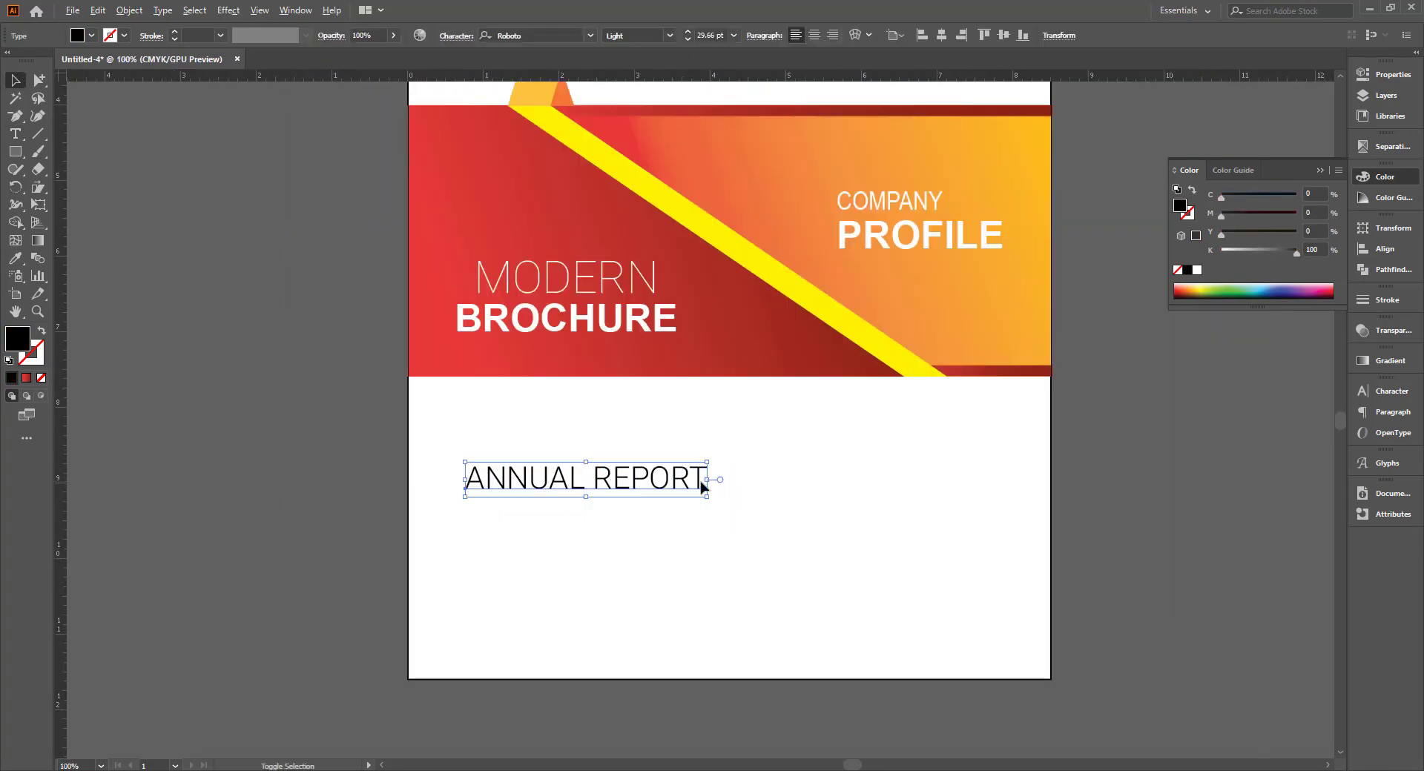
click(669, 35)
click(638, 152)
Colour ANNUAL REPORT with the maroon heading colour using the eyedropper
scroll(447, 468, down, 2)
click(448, 467)
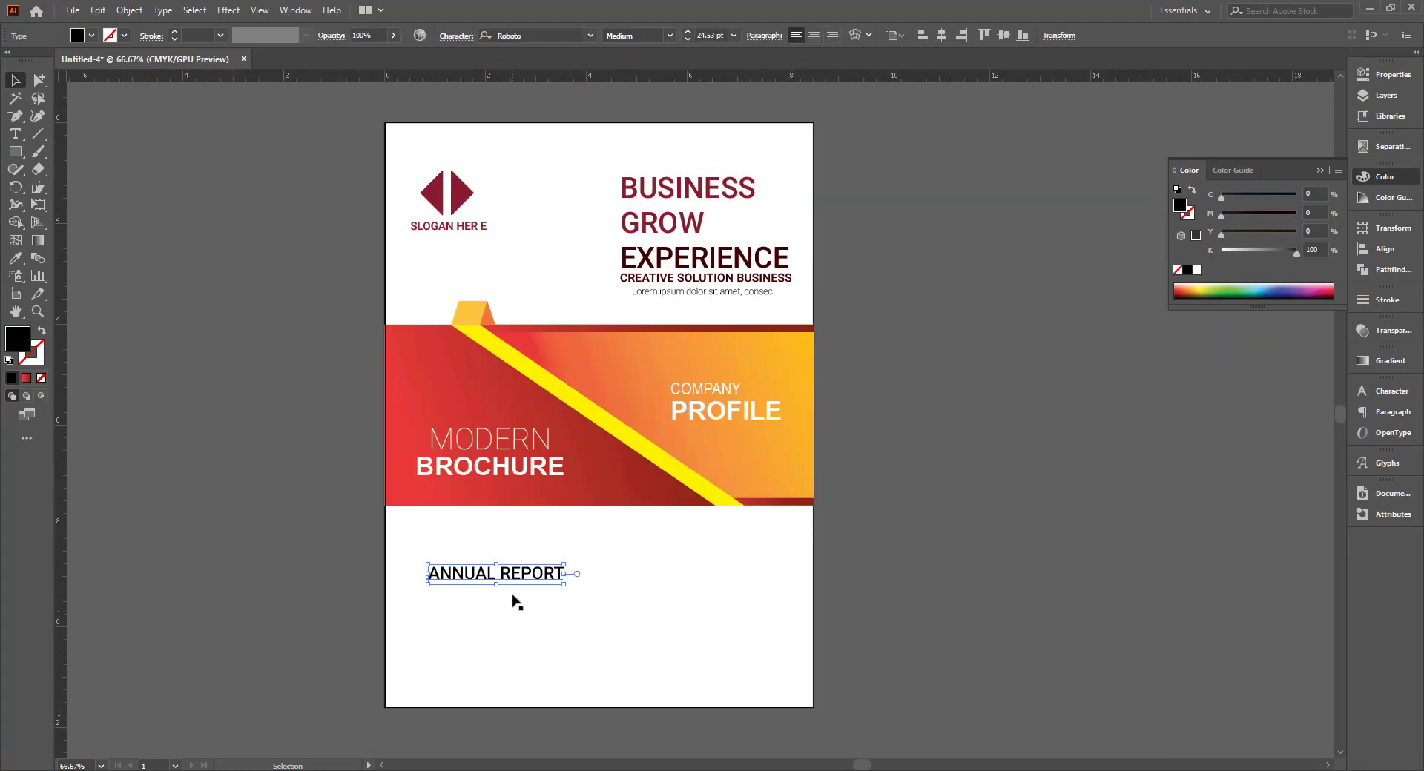
key(i)
click(653, 185)
scroll(556, 594, up, 2)
scroll(482, 547, down, 2)
key(ctrl+shift+a)
Duplicate the label just below and retype the copy as 2018 | 2021
drag(483, 548, 483, 576)
scroll(541, 541, up, 1)
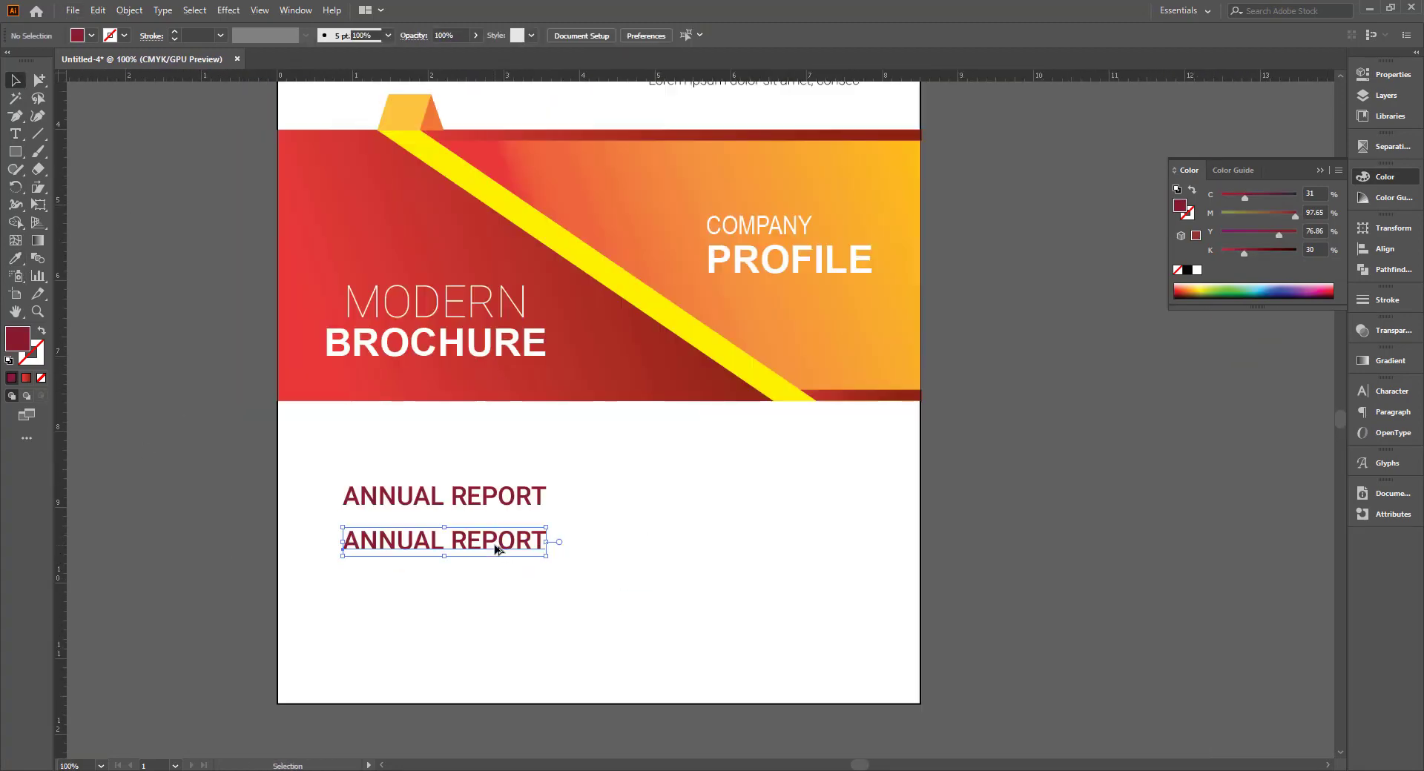
triple_click(487, 536)
text(2021)
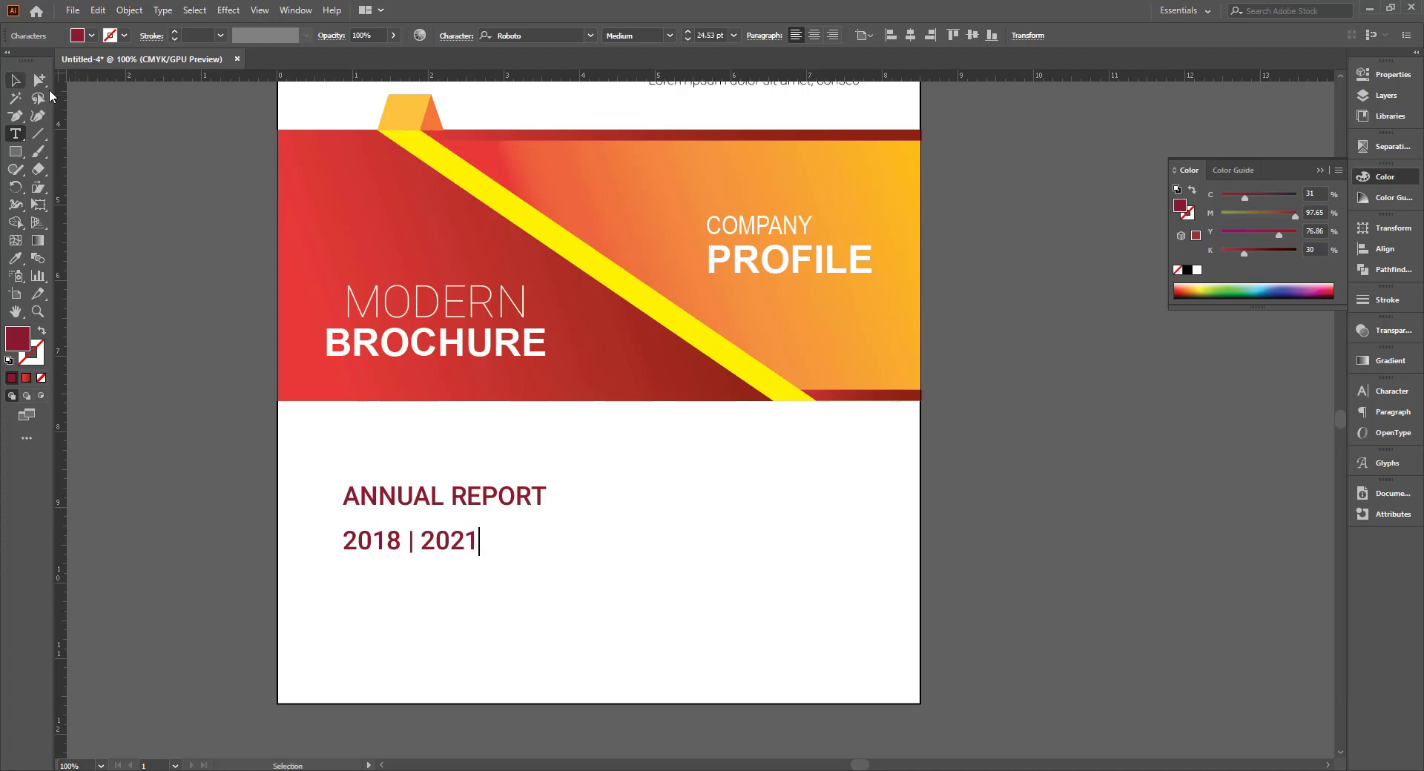
scroll(428, 491, up, 2)
triple_click(434, 507)
key(Escape)
Move the ANNUAL REPORT and 2018 | 2021 lines together into place
scroll(422, 512, down, 3)
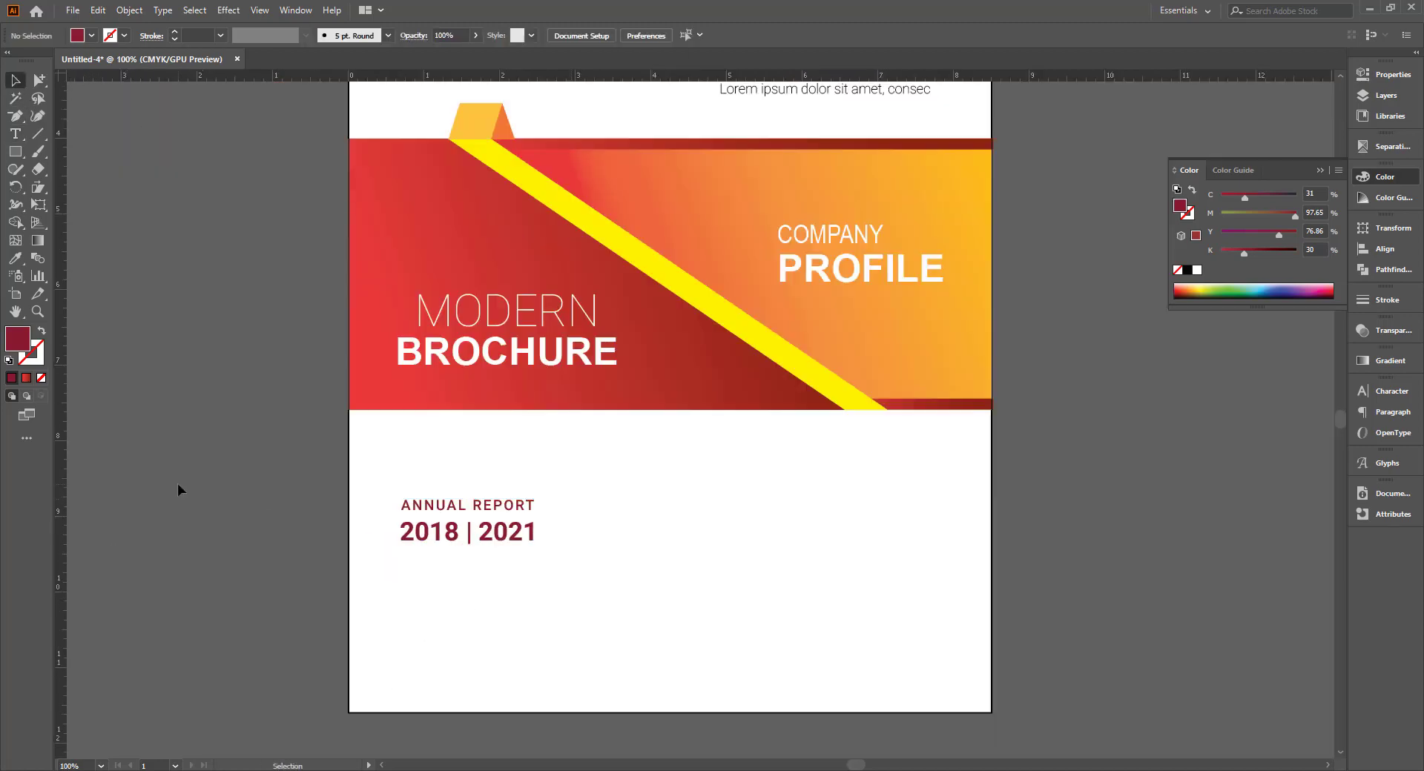
scroll(509, 498, up, 1)
click(185, 555)
scroll(185, 555, down, 2)
drag(406, 529, 400, 524)
scroll(401, 524, up, 1)
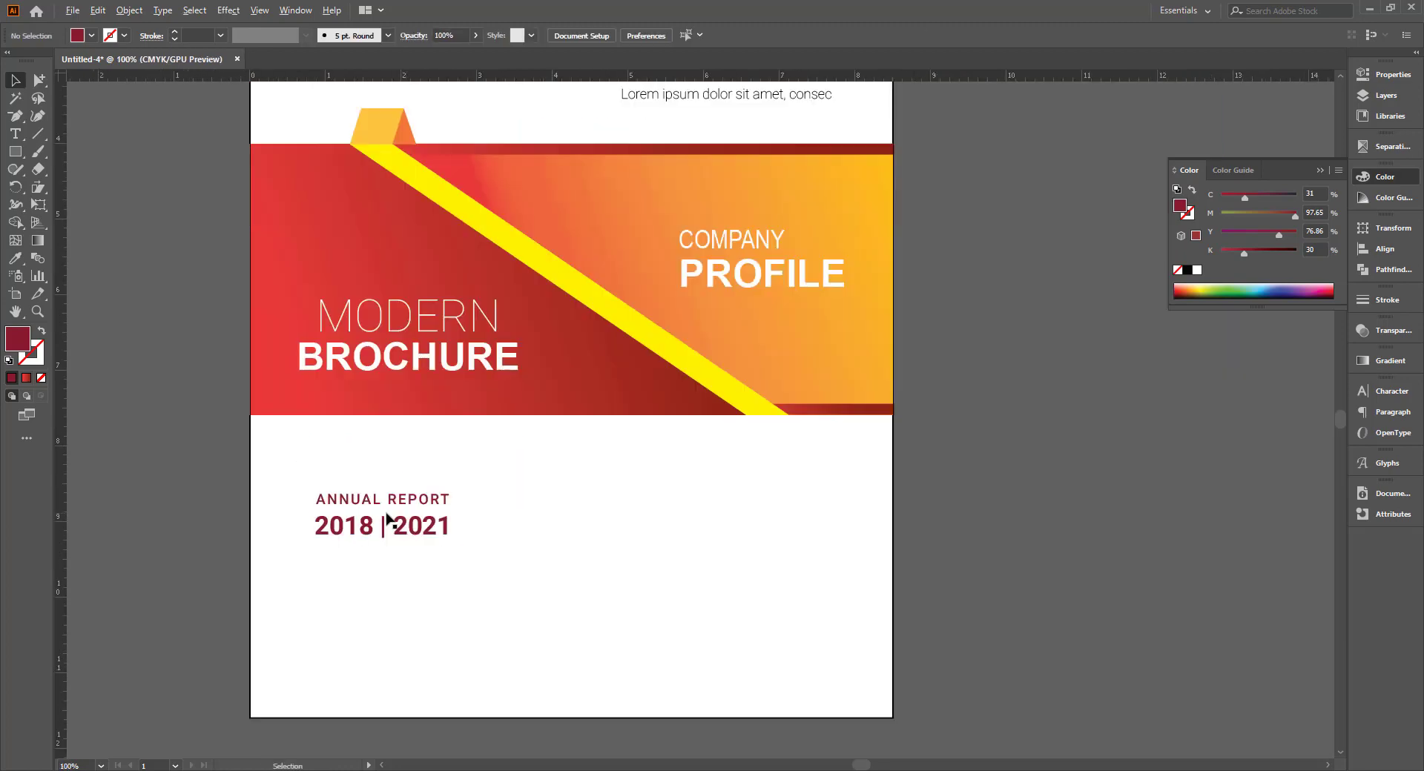
Draw a placeholder paragraph text box under 2018 | 2021 and set it to 10 pt
drag(302, 547, 551, 653)
click(712, 35)
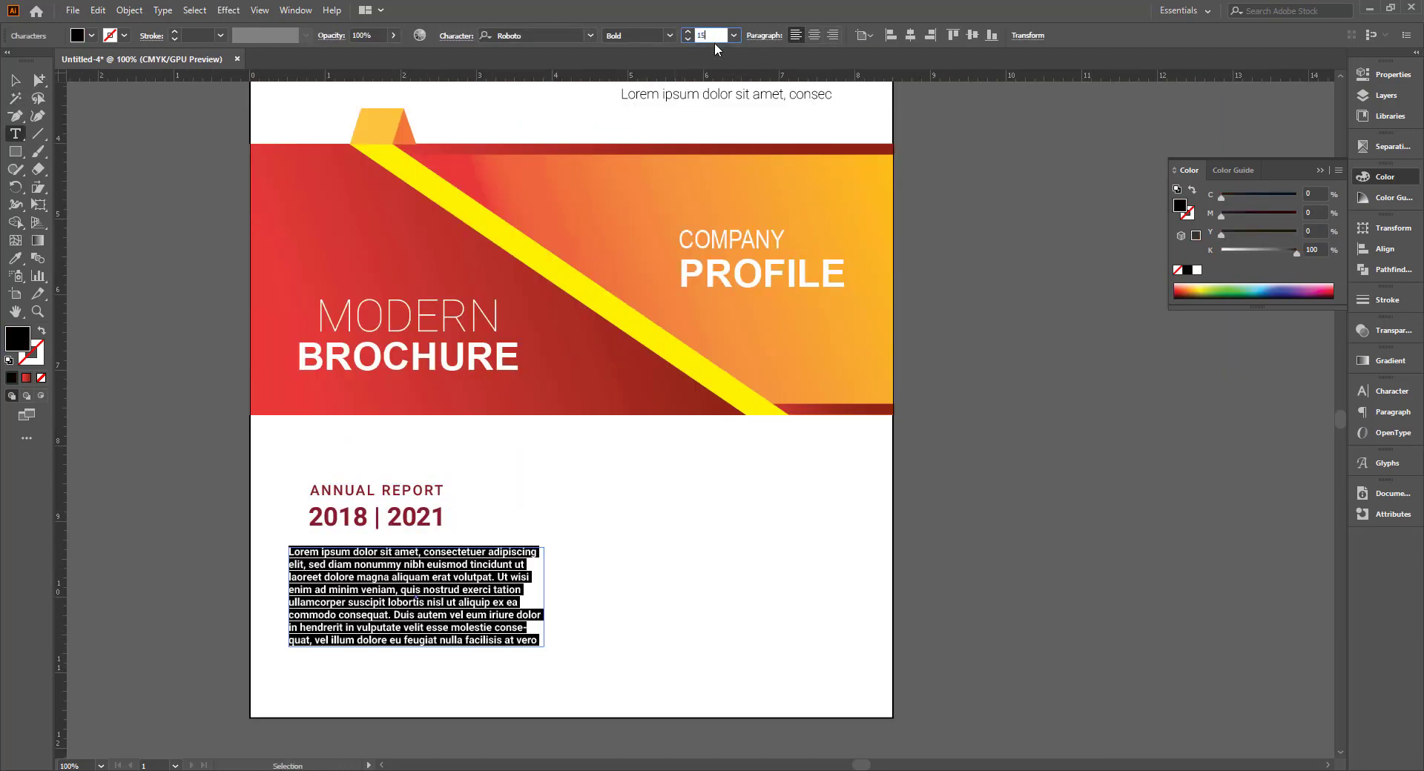
key(Escape)
key(ctrl+equal)
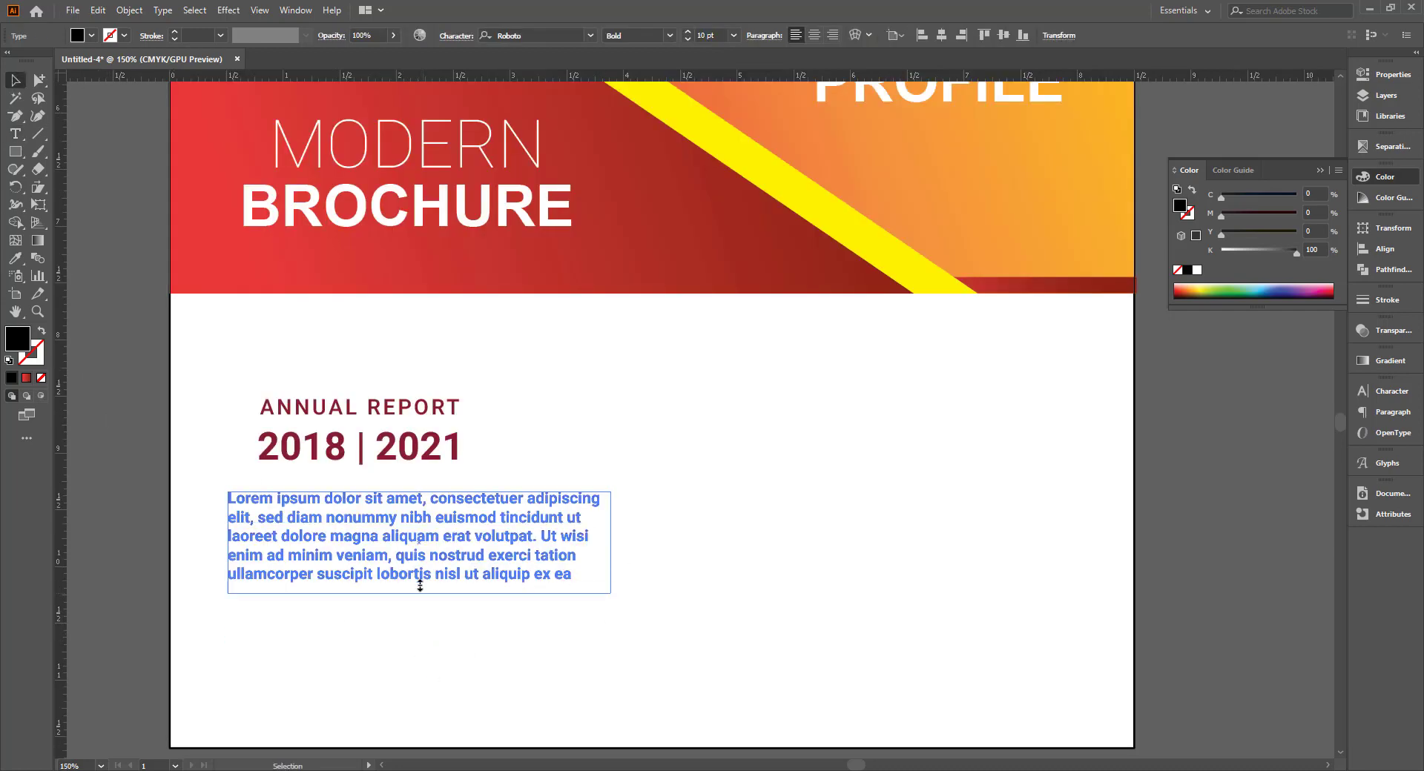
Make the paragraph after Lorem ipsum Light and colour the opening words maroon
drag(325, 502, 572, 576)
click(670, 36)
click(653, 95)
key(i)
key(ctrl+minus)
key(ctrl+minus)
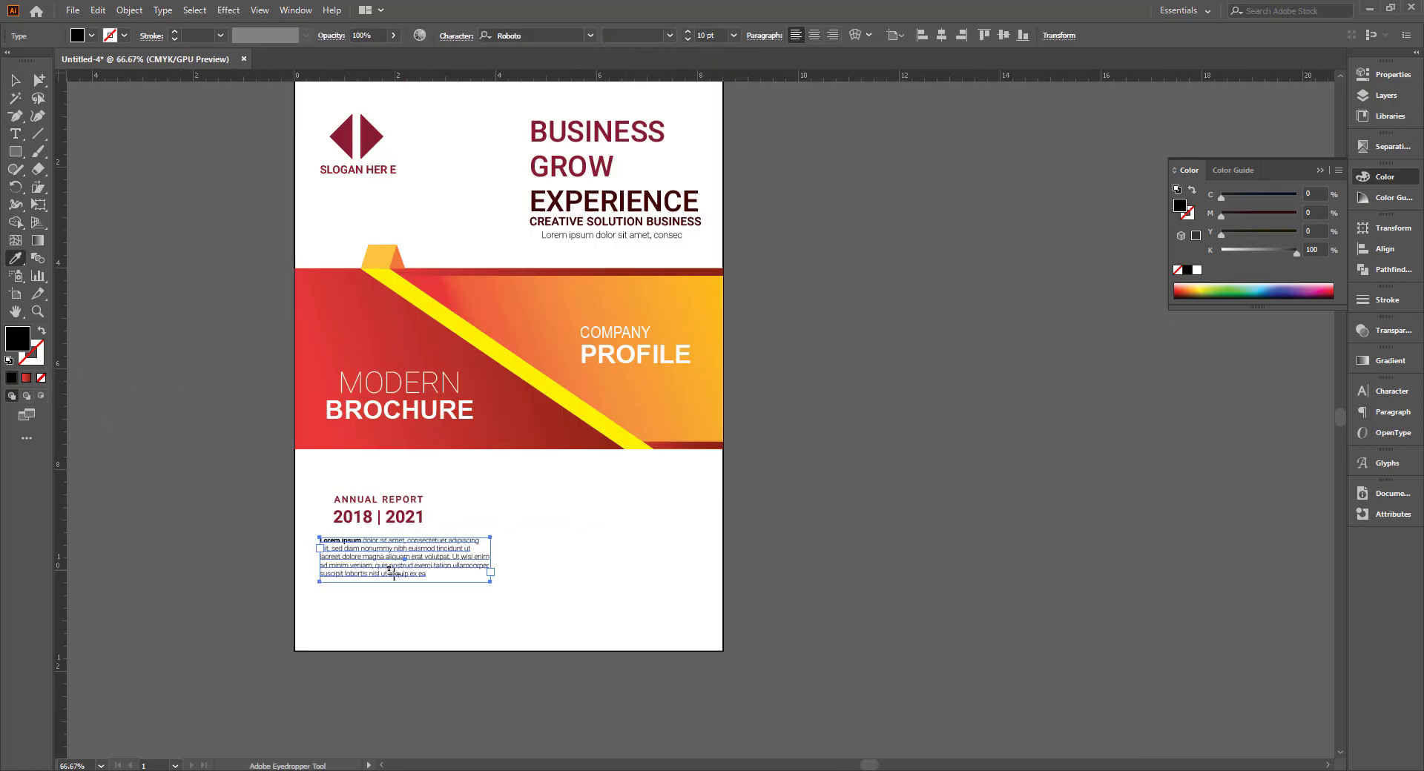
click(525, 402)
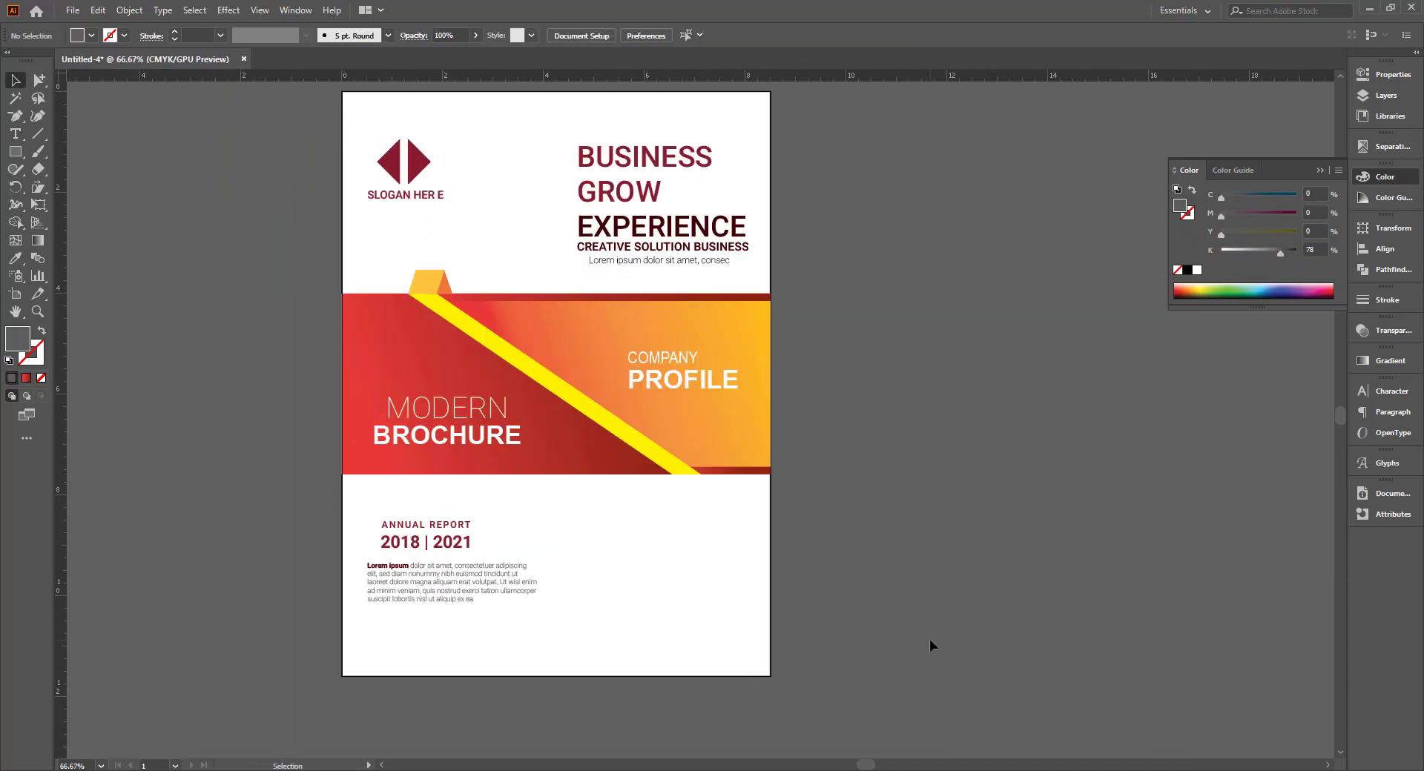
Group the label, year and paragraph, then scale the block up slightly
click(519, 590)
key(ctrl+plus)
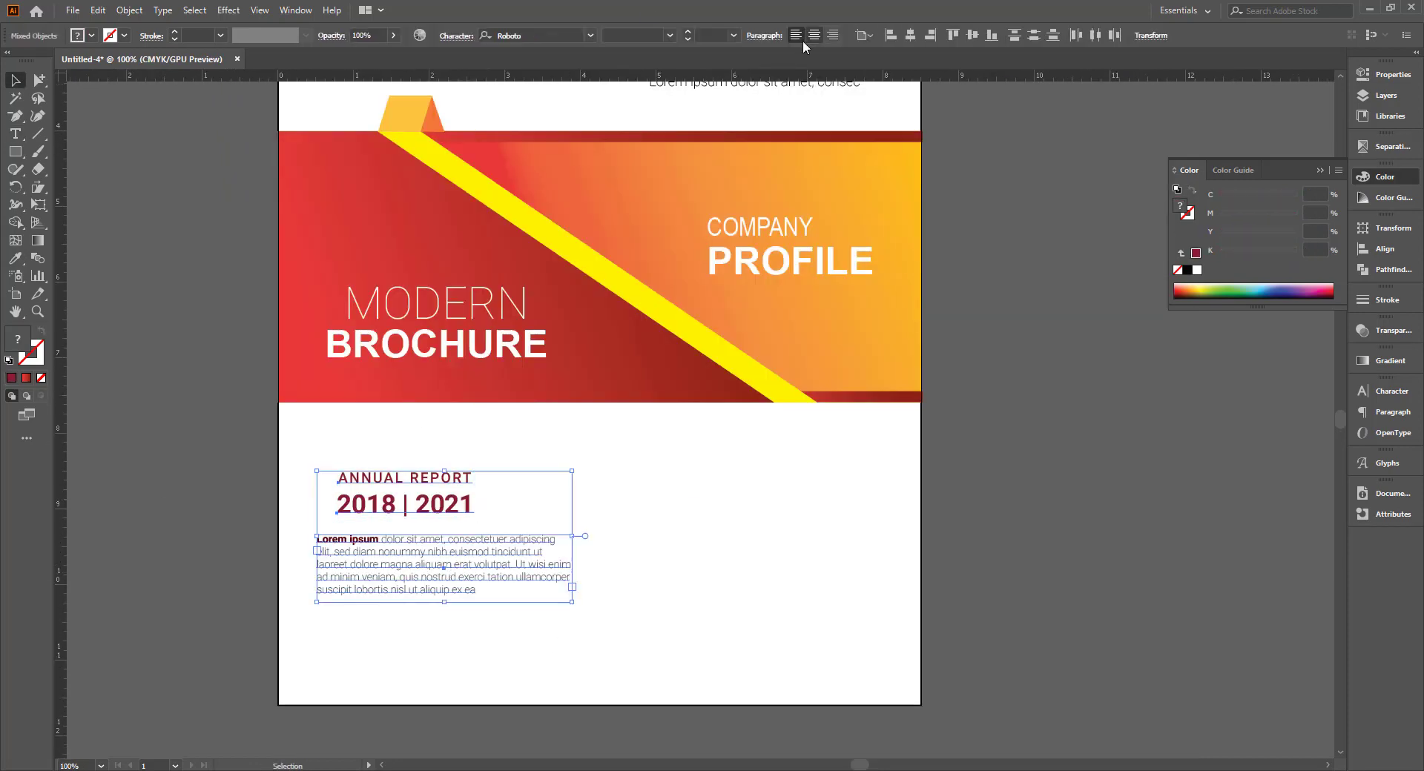
drag(586, 603, 636, 634)
key(ctrl+minus)
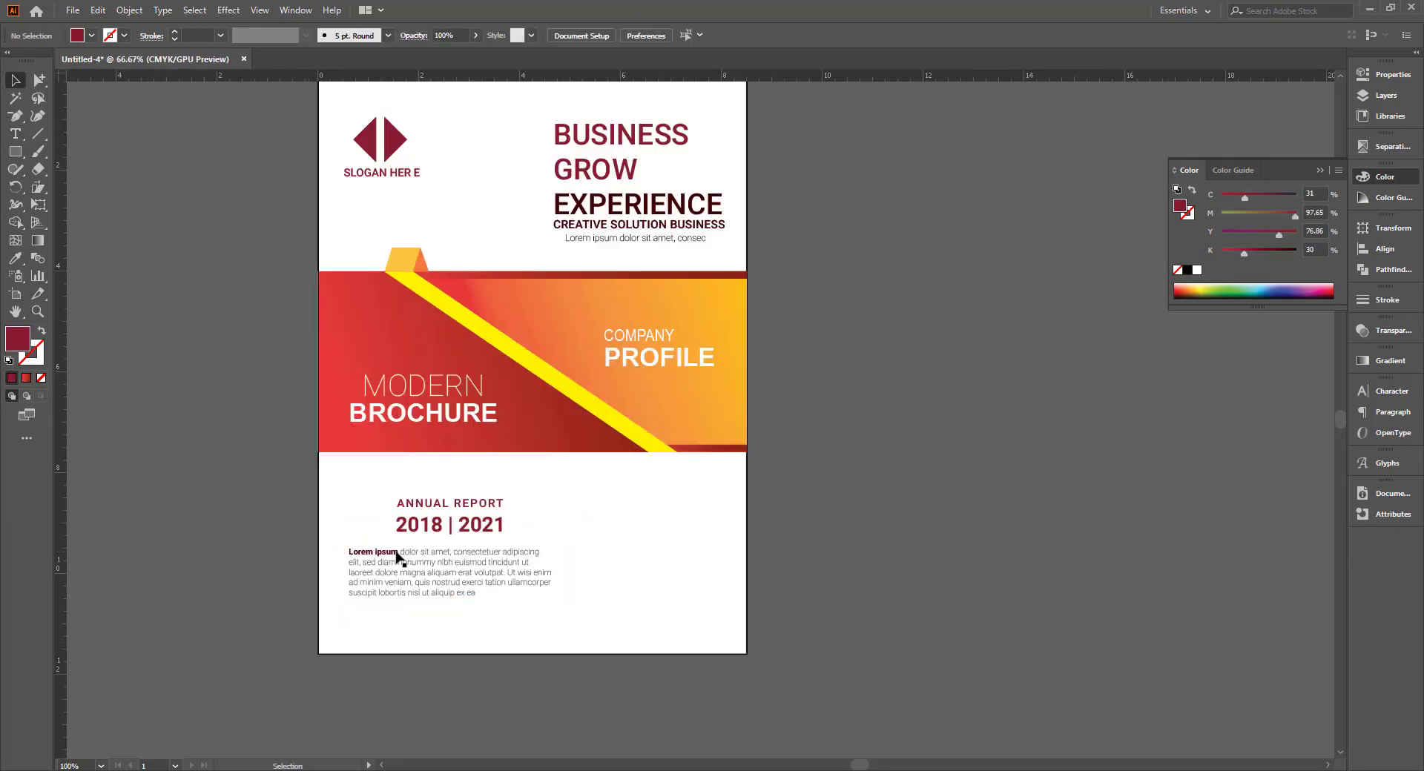
scroll(887, 575, up, 2)
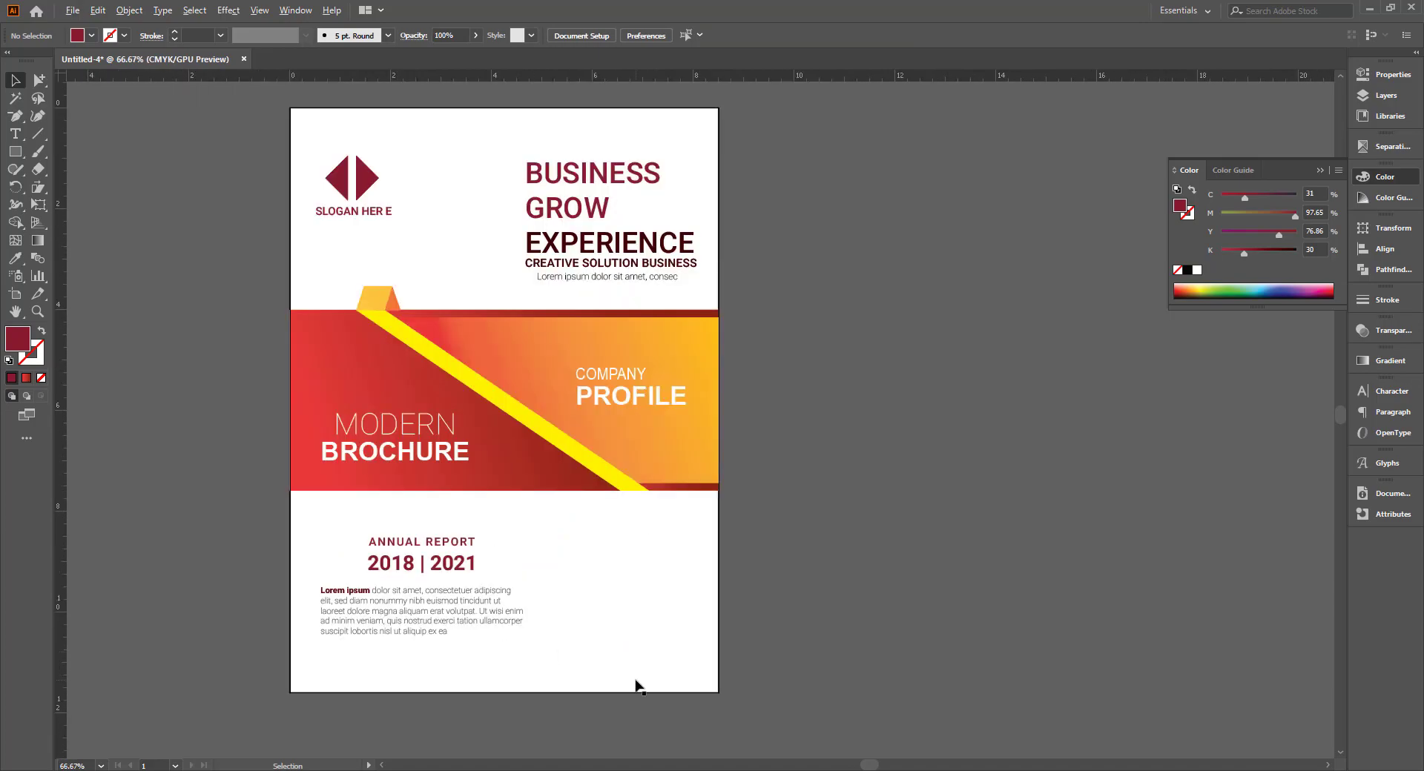
scroll(635, 682, up, 1)
Copy the location pin from all Socialmidia logo.ai and paste it into the brochure
click(73, 10)
click(100, 60)
key(Return)
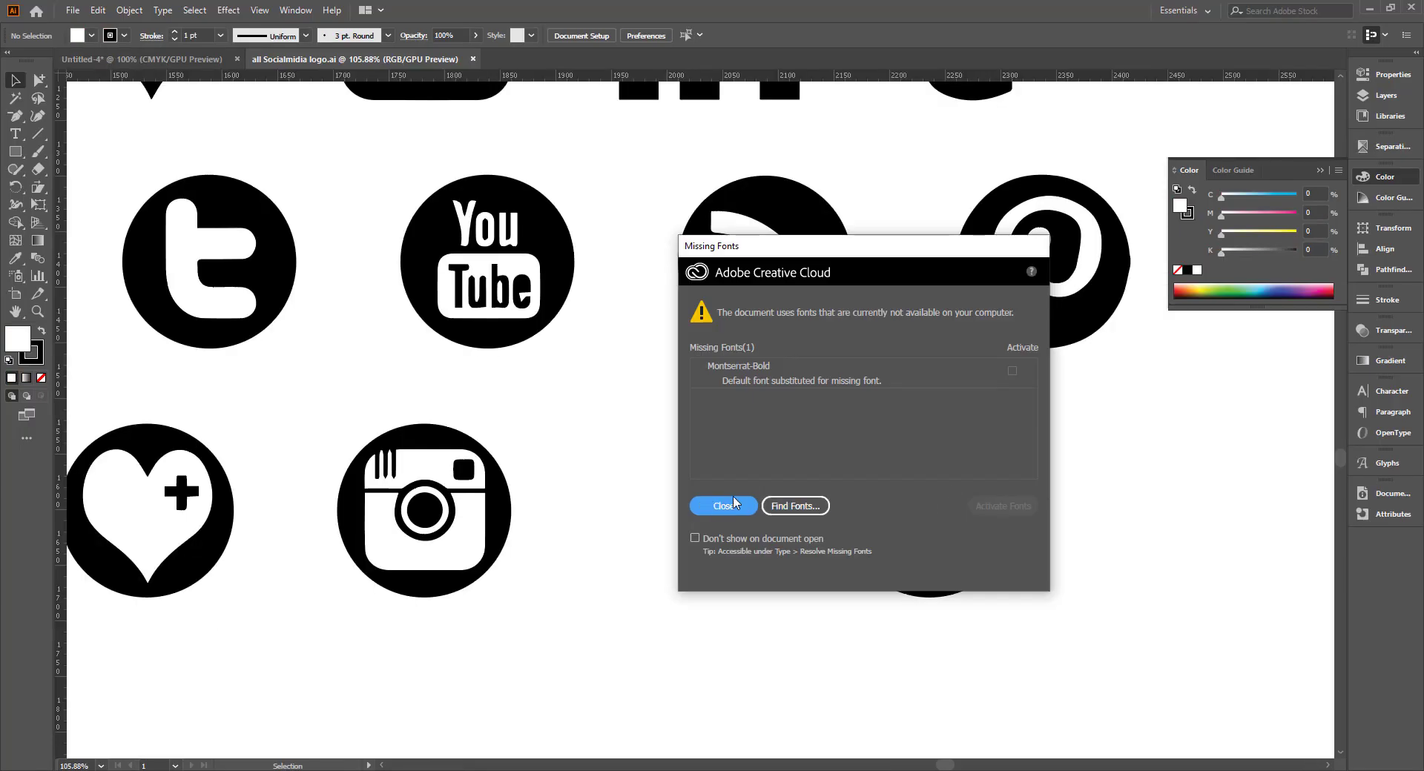
key(Escape)
click(781, 495)
key(ctrl+c)
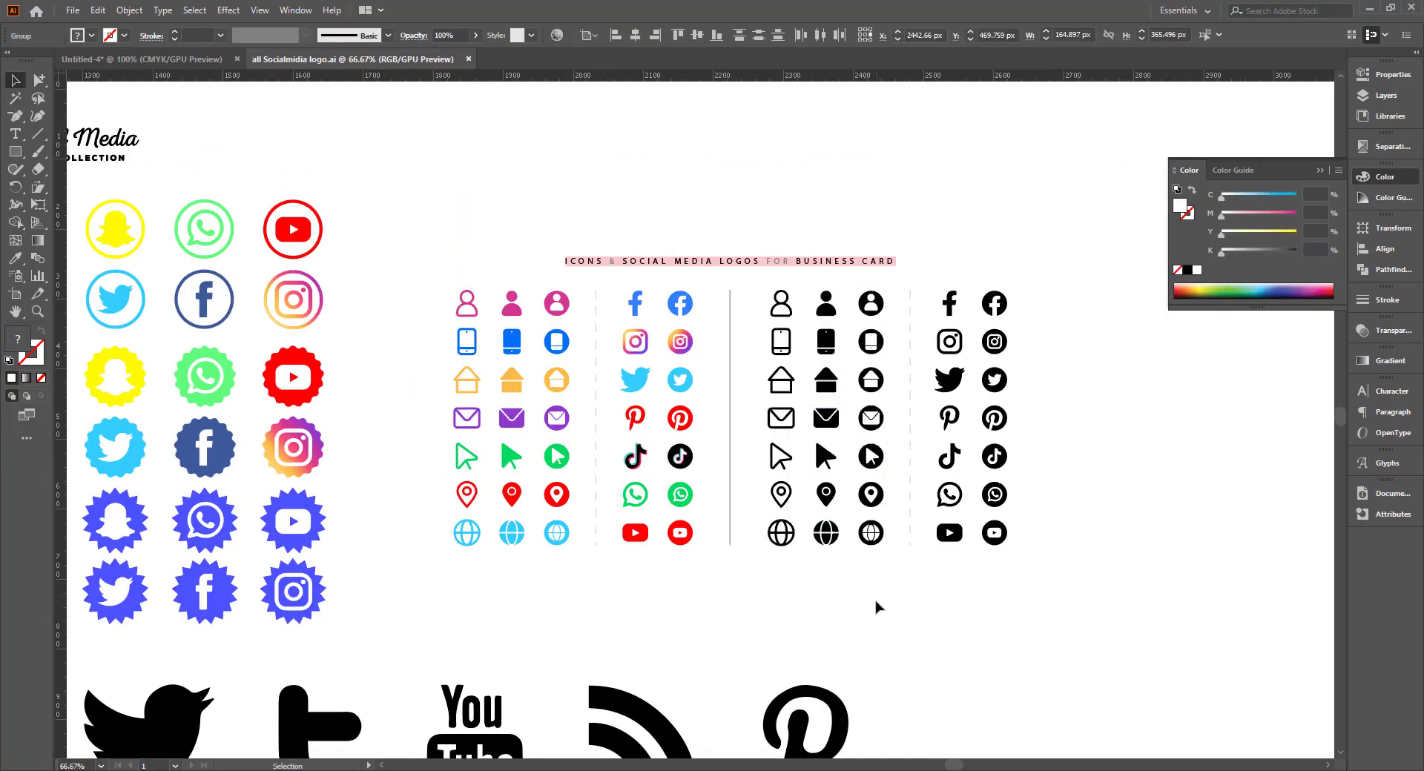
key(ctrl+Tab)
key(ctrl+v)
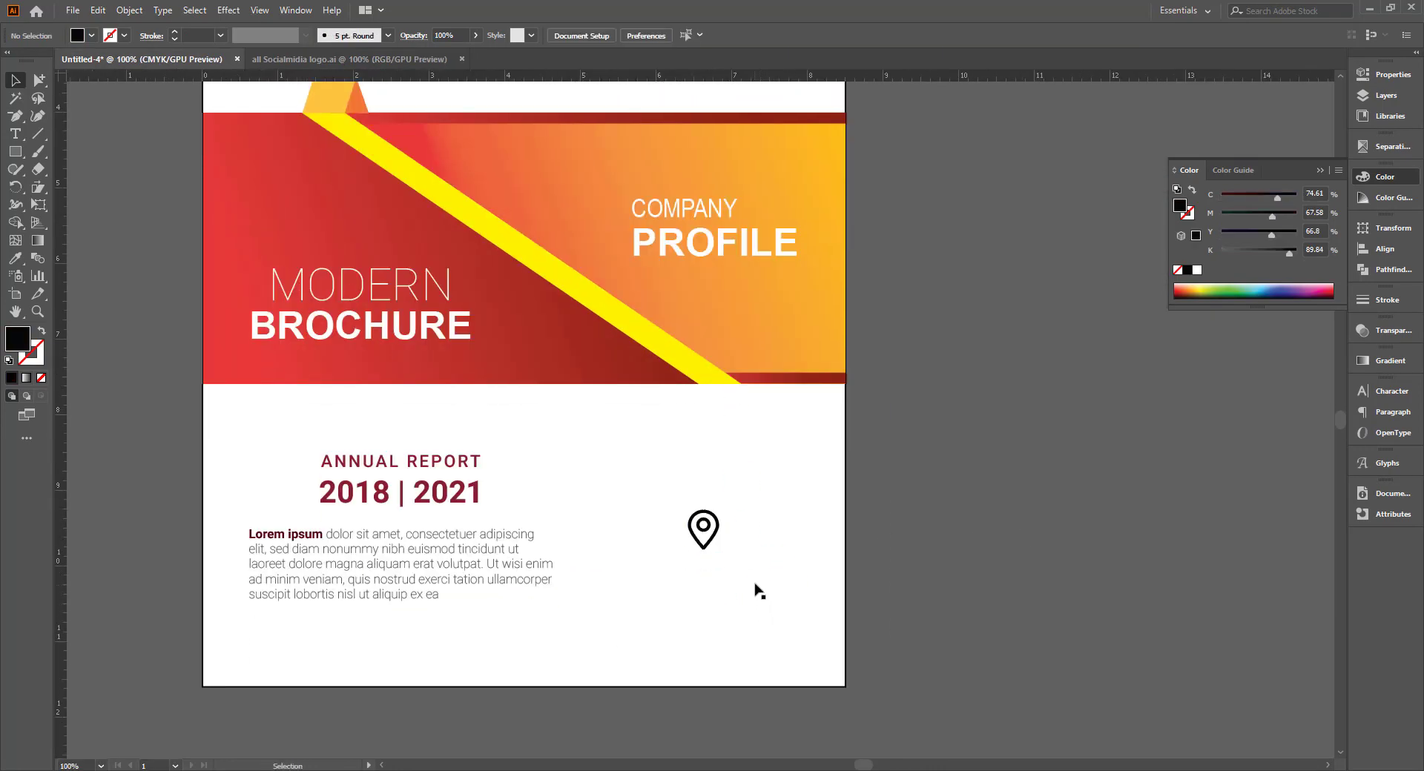
Add a centred placeholder paragraph under the pin and colour the pin maroon
scroll(754, 588, up, 2)
key(t)
drag(571, 511, 863, 625)
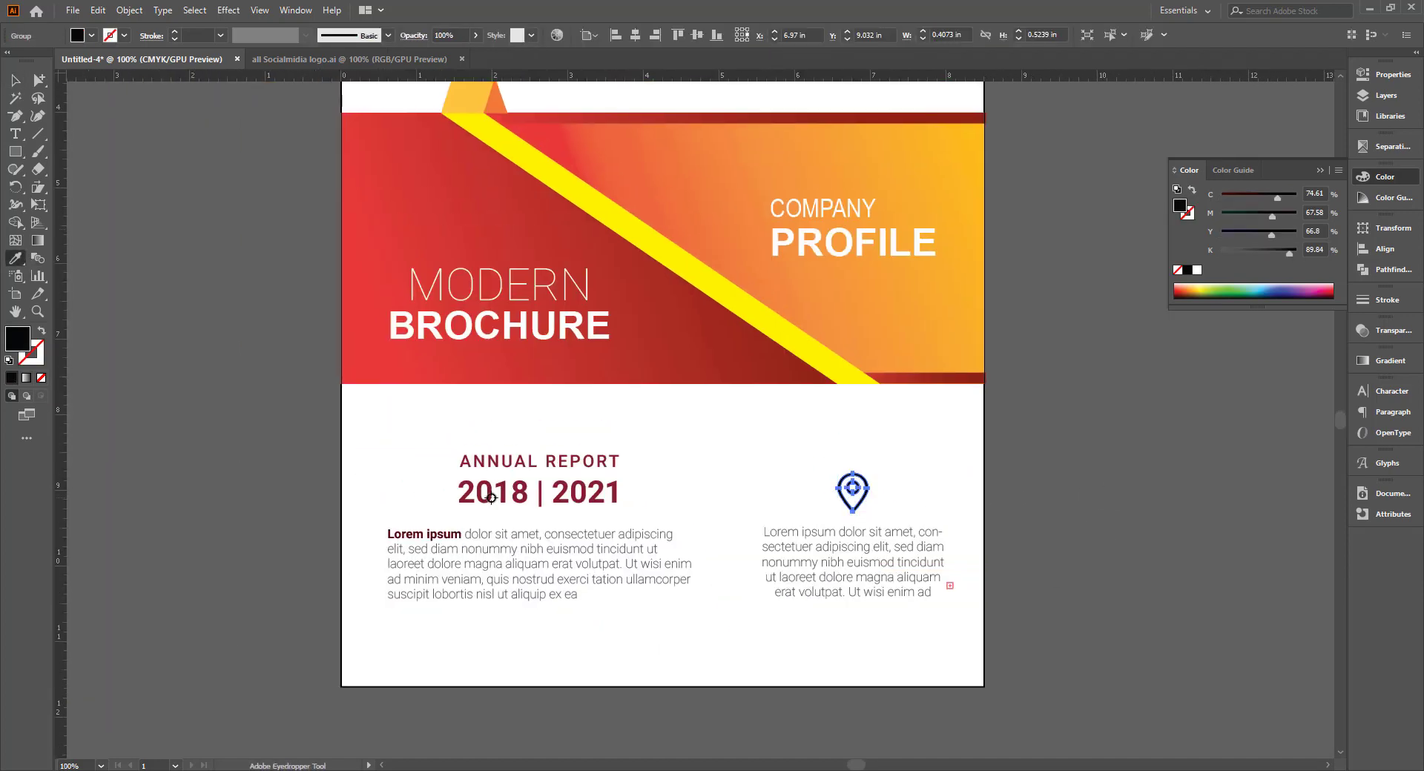
click(491, 498)
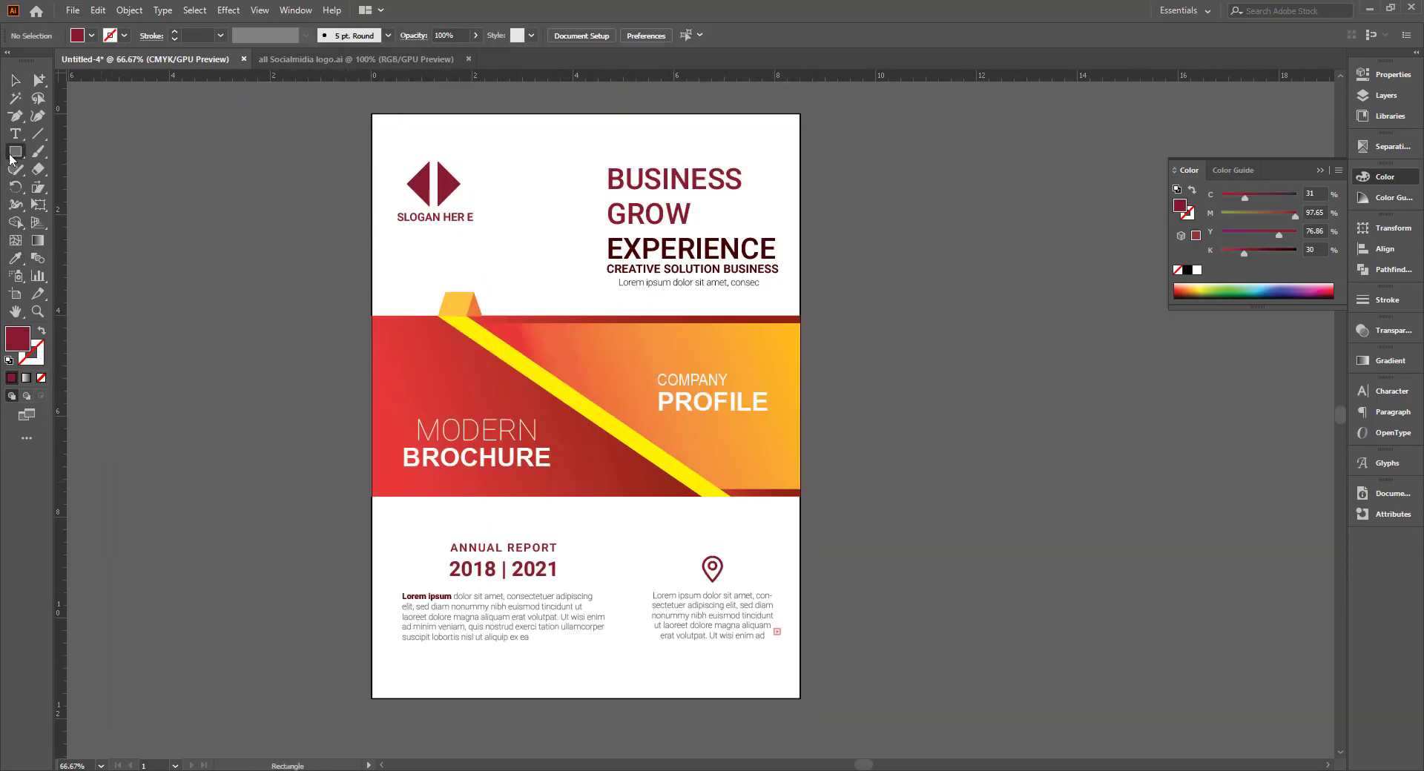
drag(371, 698, 800, 680)
key(t)
click(882, 594)
text(www)
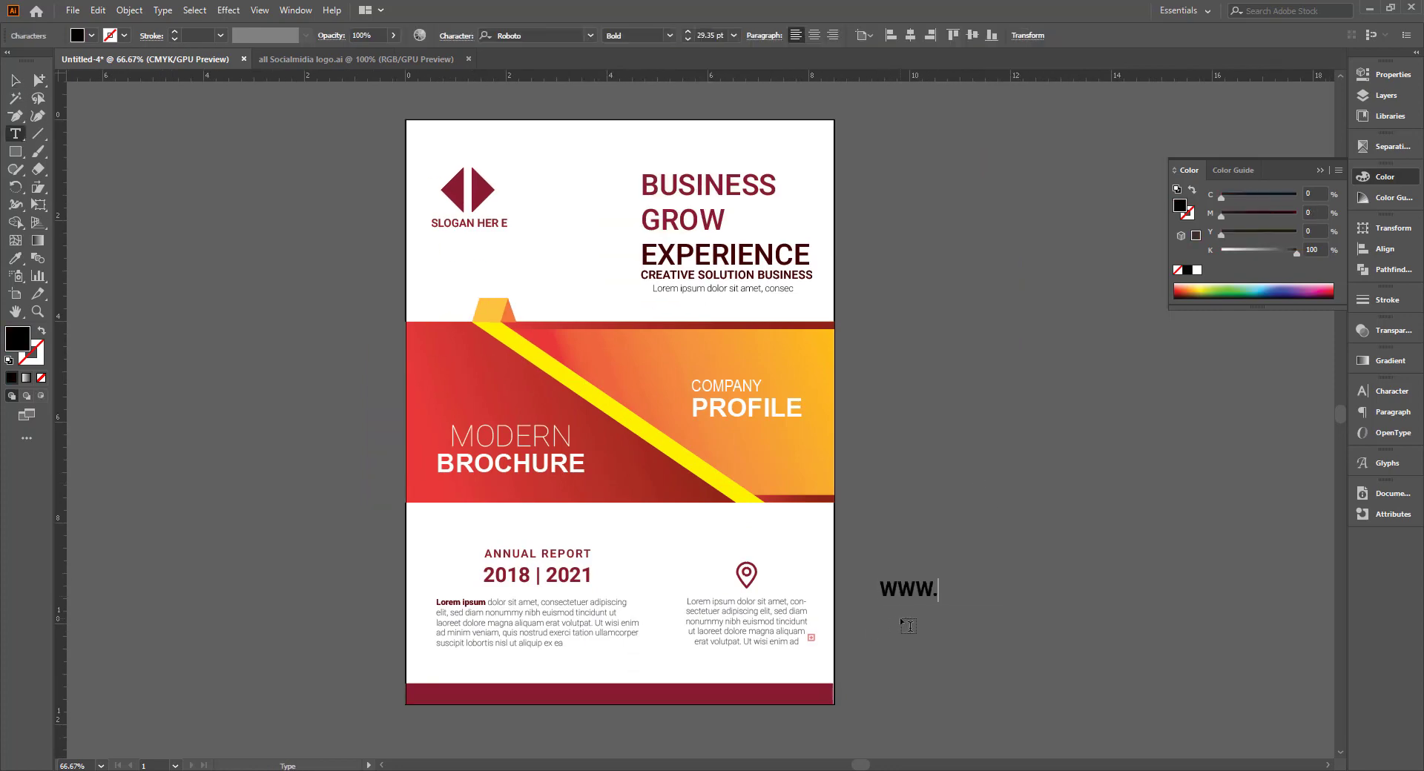
text(.)
scroll(918, 591, up, 1)
drag(561, 604, 632, 605)
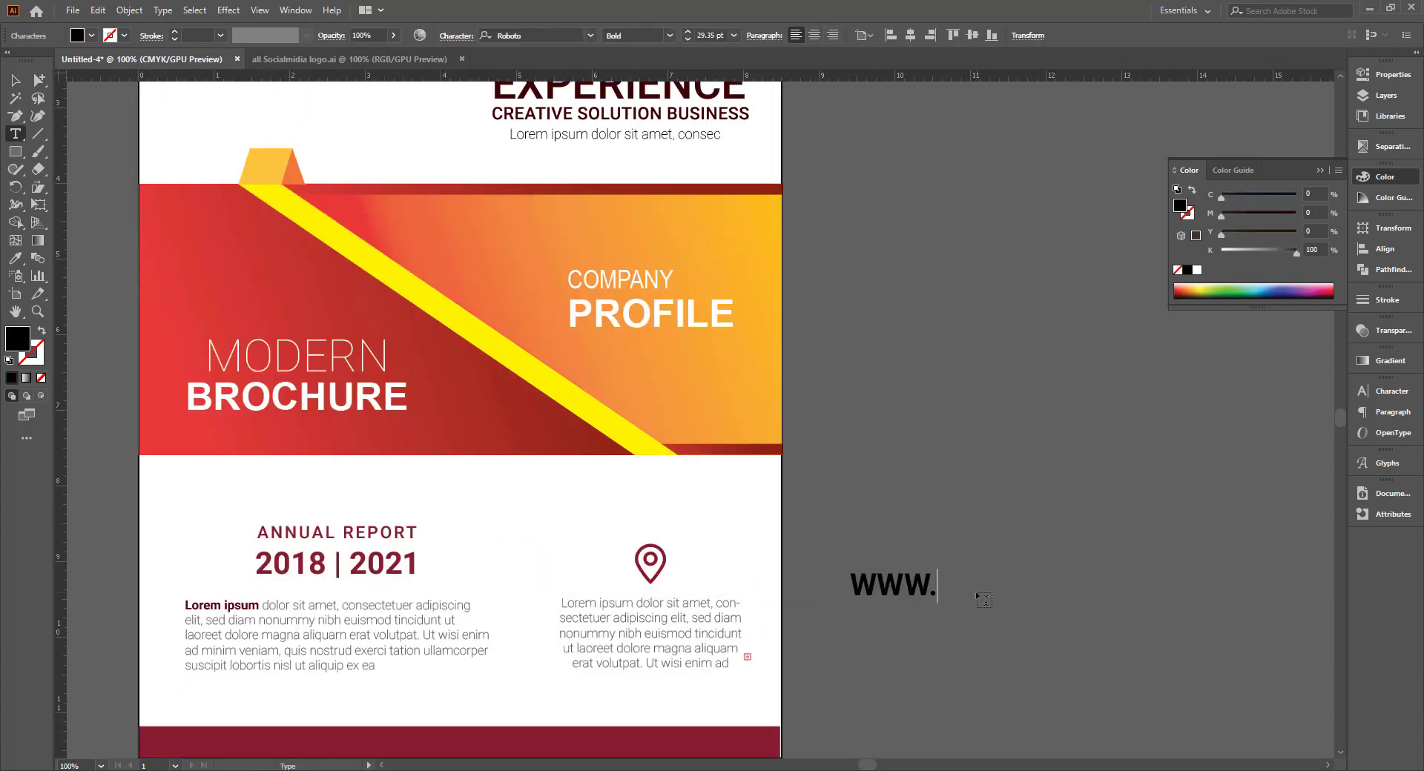
key(ctrl+v)
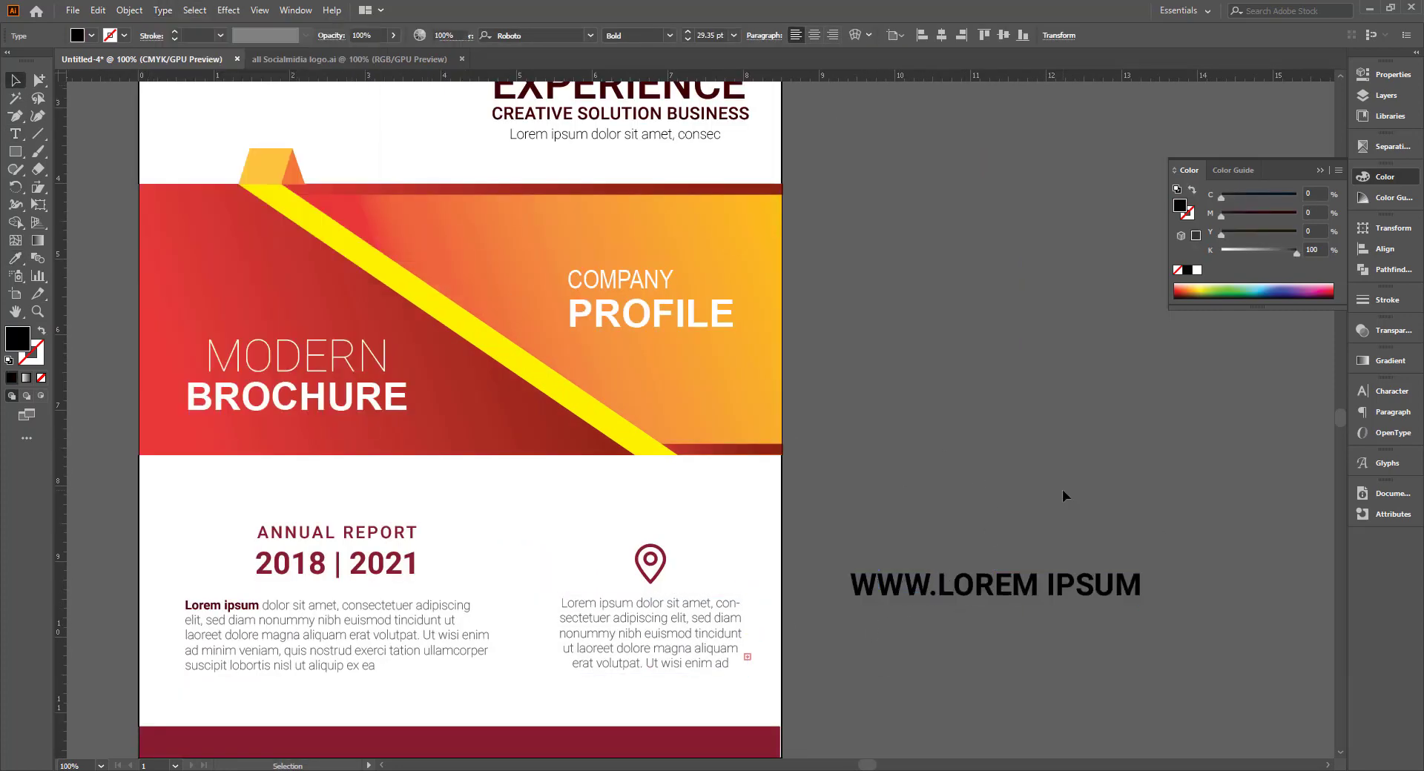
Move the web address onto the maroon footer bar and make it white
drag(994, 586, 591, 657)
scroll(534, 655, up, 2)
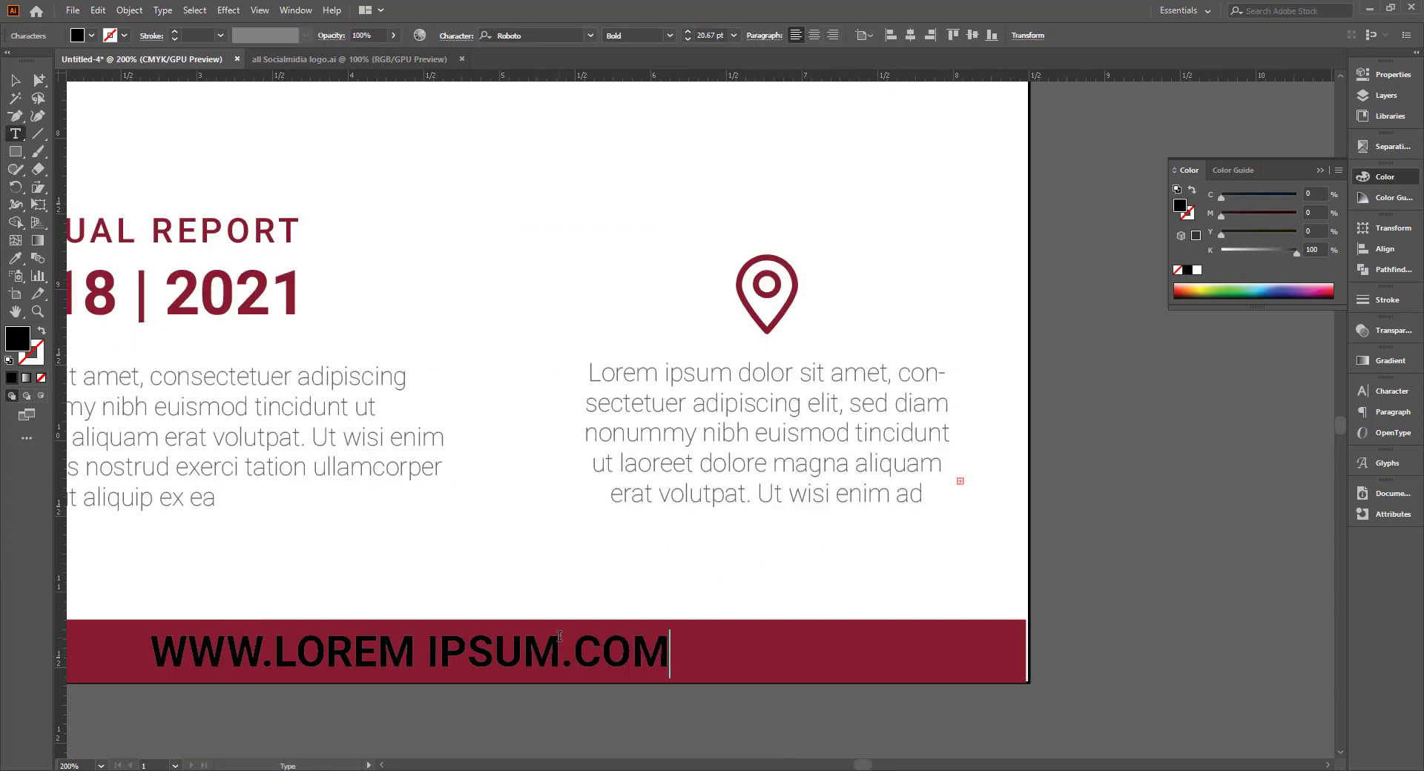
key(ctrl+0)
key(ctrl+a)
key(i)
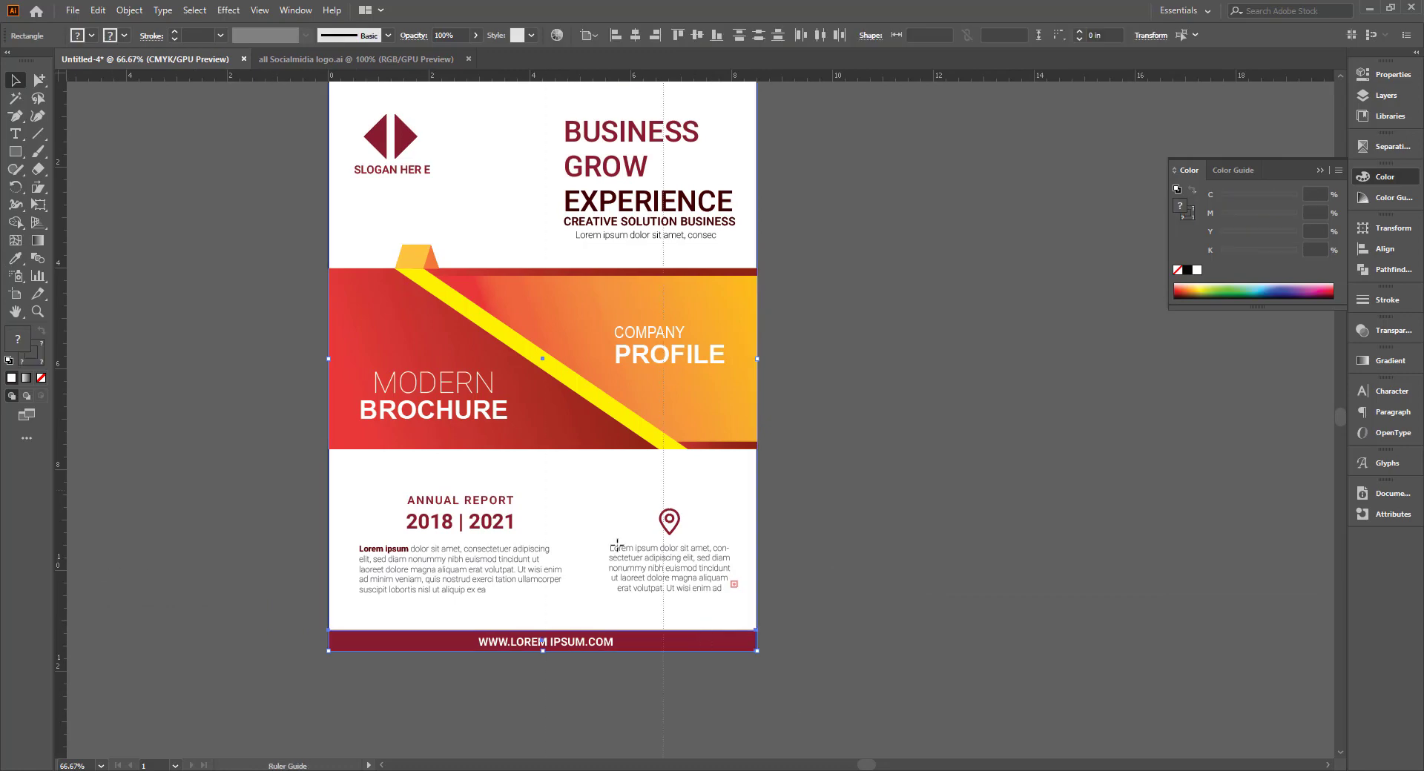
scroll(534, 657, up, 3)
scroll(534, 657, down, 5)
key(ctrl+shift+a)
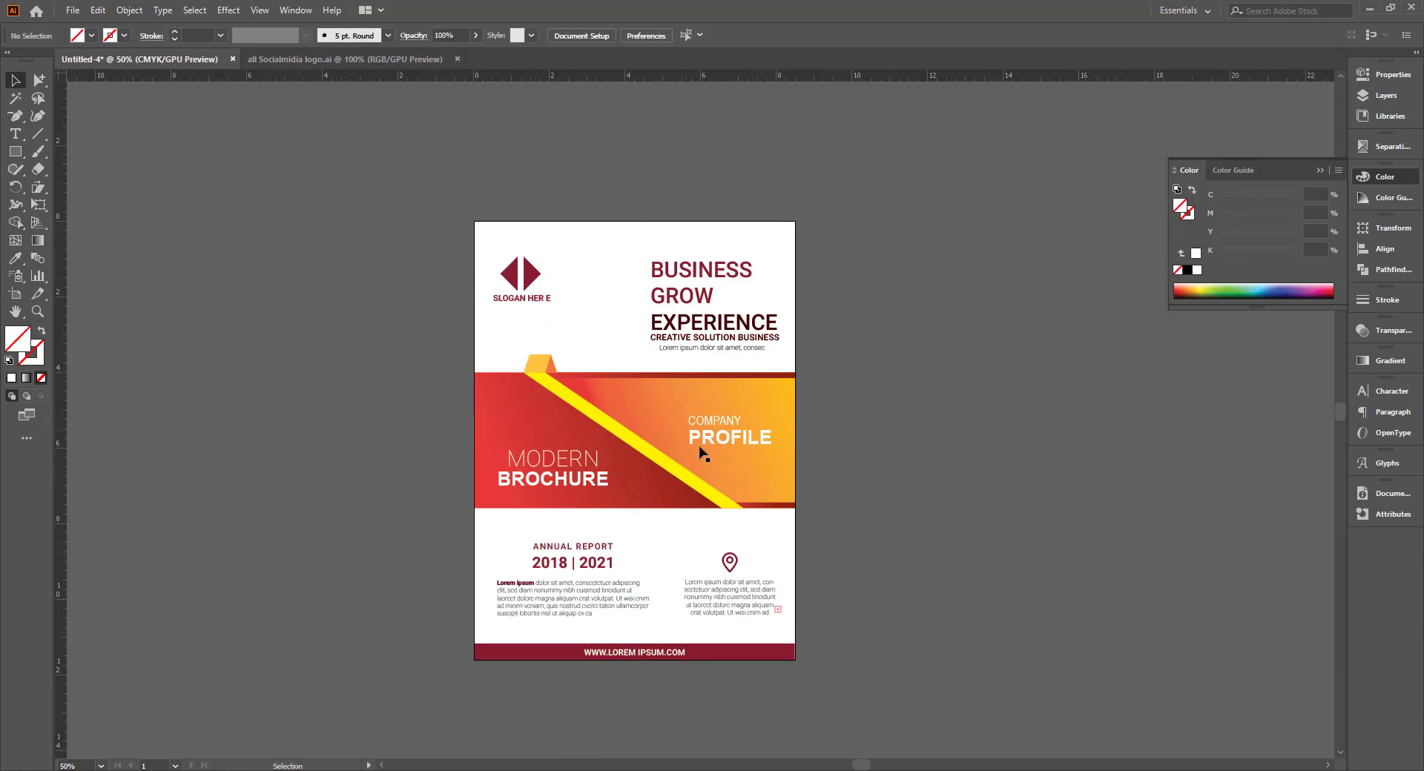
scroll(700, 453, up, 1)
click(1004, 460)
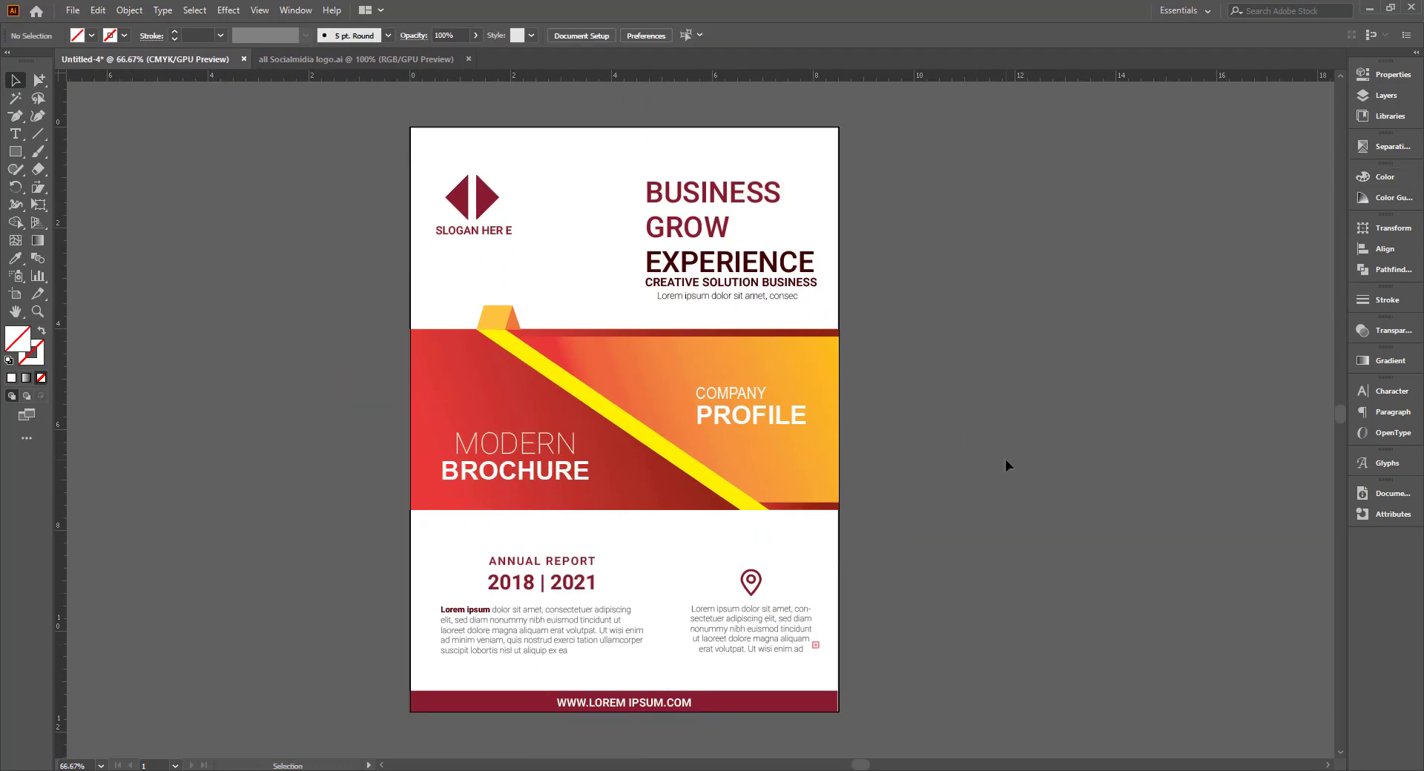